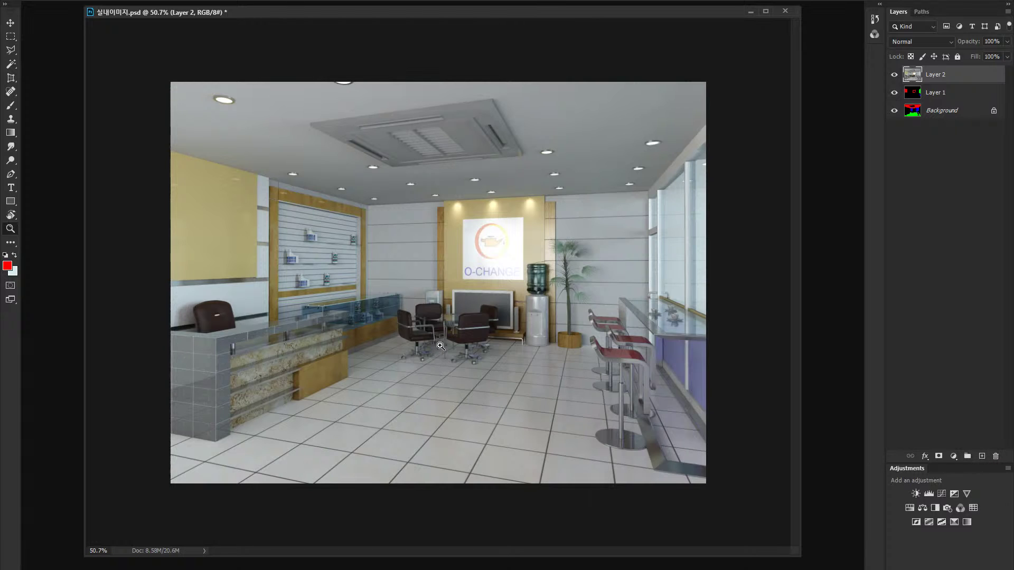
# Step: Examine the interior render up close, including the bar stools, floor tiles, wall shelving and reception area
pyautogui.click(473, 354)
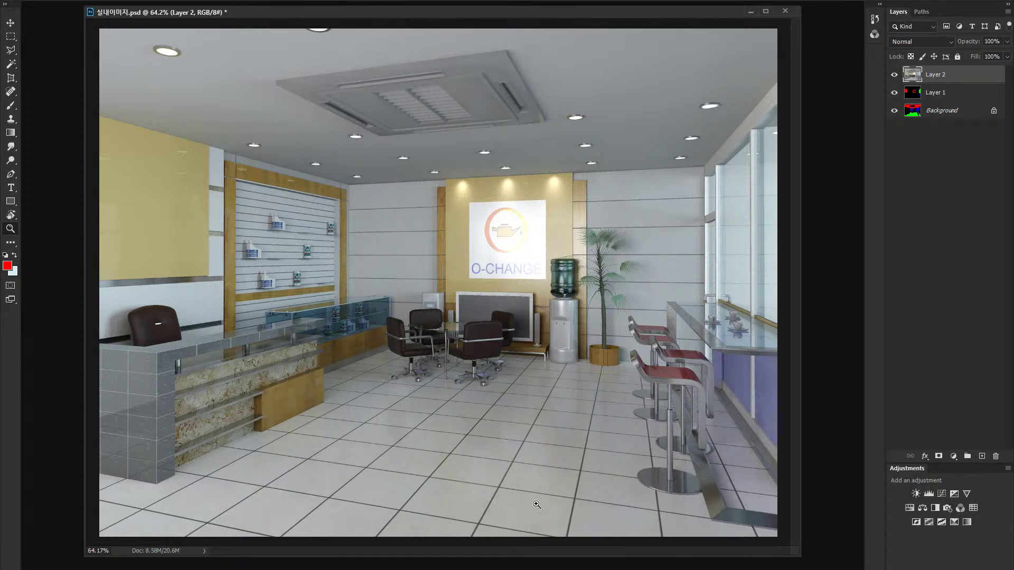
pyautogui.moveTo(799, 556); pyautogui.dragTo(820, 561)
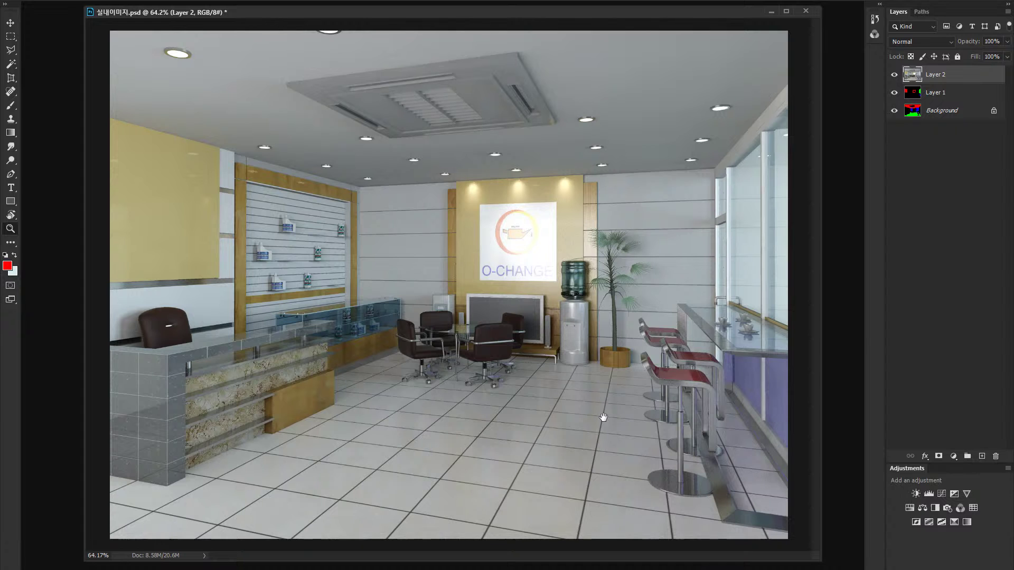
pyautogui.scroll(8, 690, 376)
pyautogui.moveTo(696, 363); pyautogui.dragTo(614, 326)
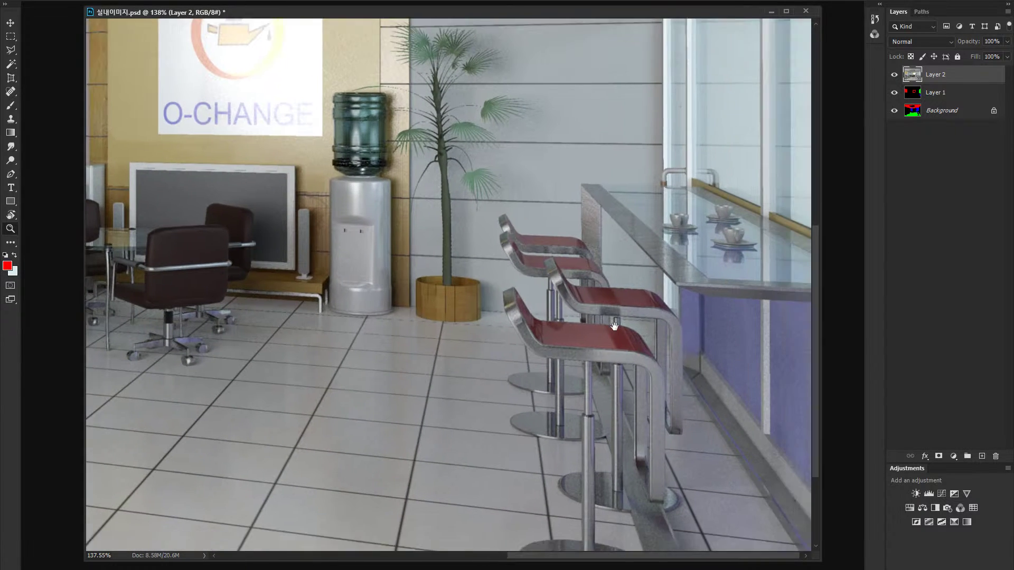
pyautogui.scroll(5, 685, 472)
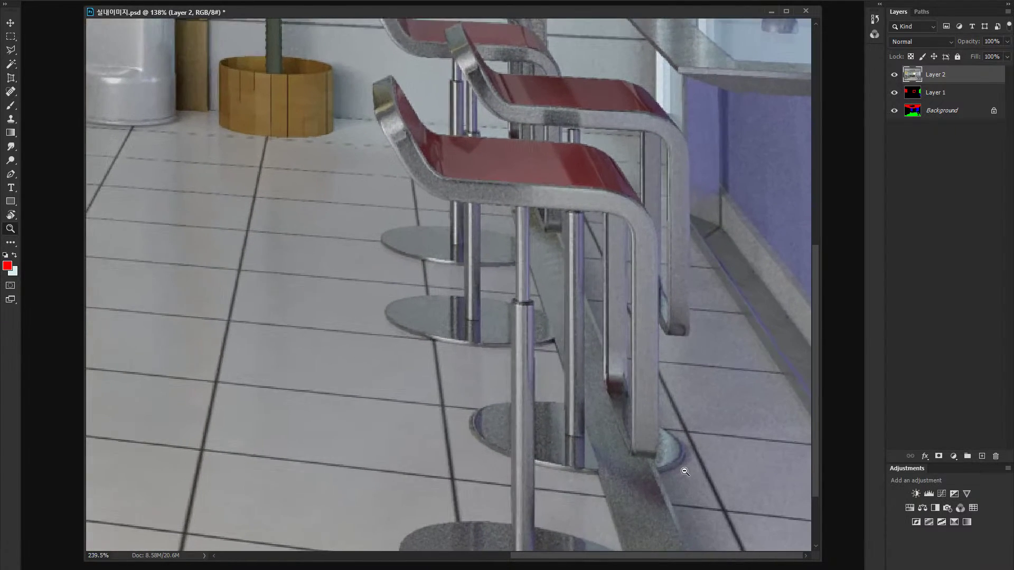
pyautogui.scroll(-5, 674, 453)
pyautogui.moveTo(574, 482); pyautogui.dragTo(559, 379)
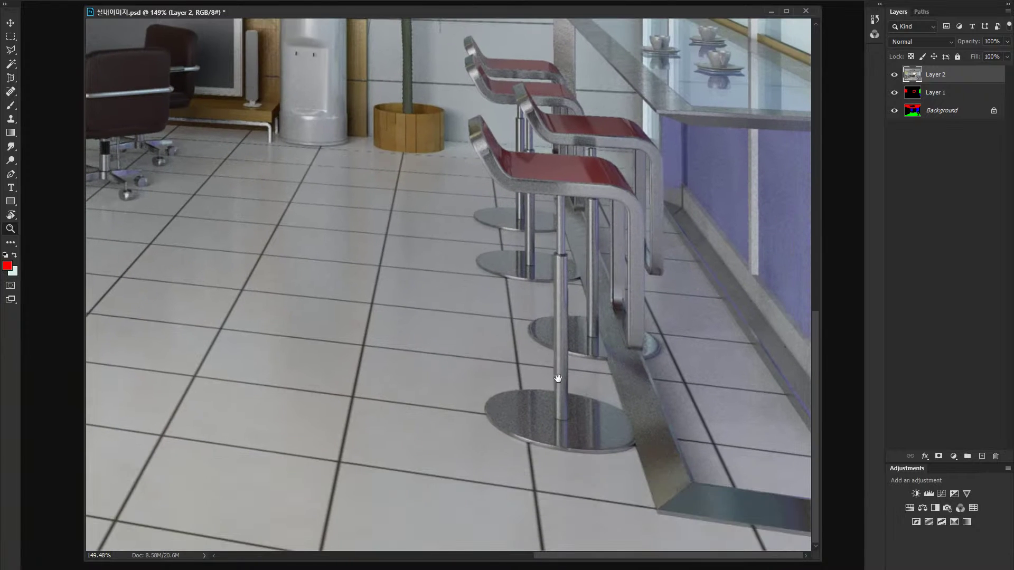
pyautogui.scroll(5, 632, 429)
pyautogui.scroll(-8, 636, 380)
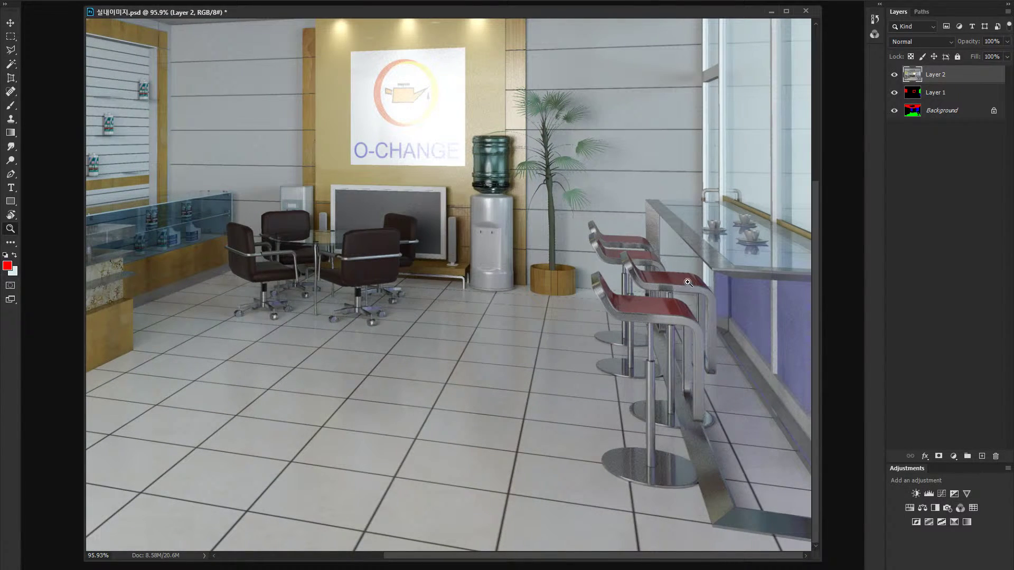
pyautogui.scroll(-5, 660, 331)
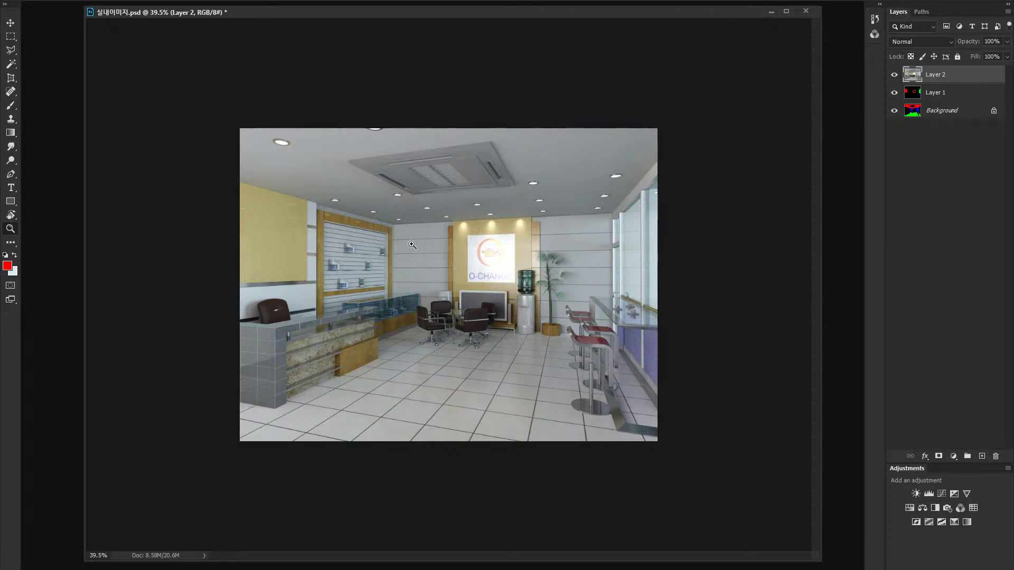
pyautogui.click(358, 252)
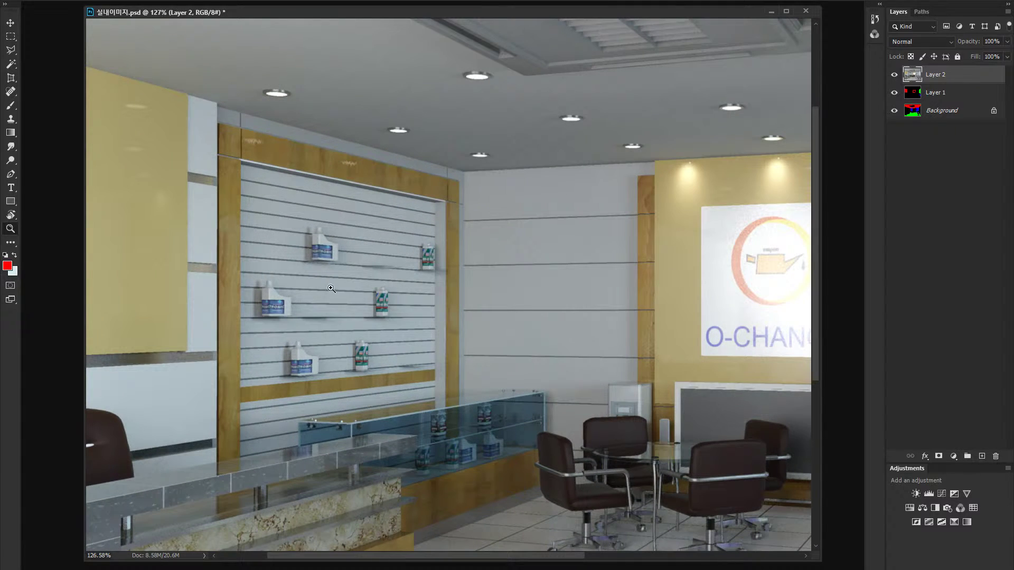
pyautogui.moveTo(492, 398); pyautogui.dragTo(372, 367)
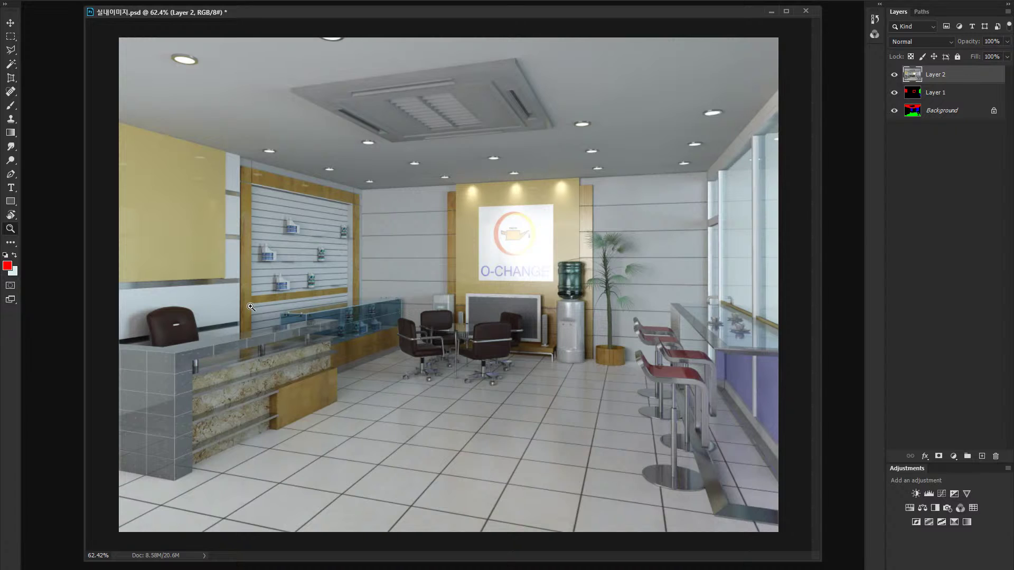
pyautogui.moveTo(640, 447); pyautogui.dragTo(619, 448)
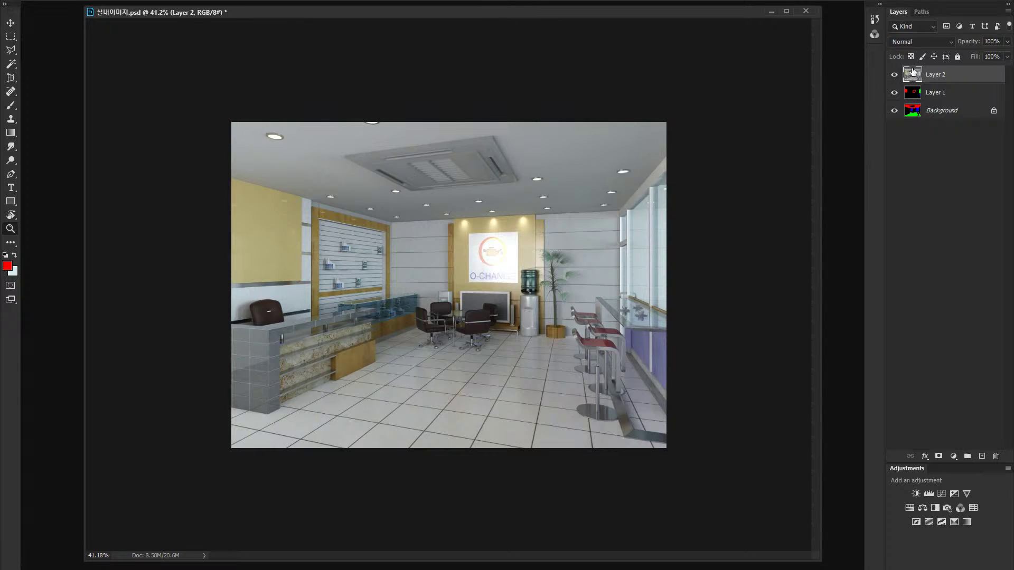
# Step: Apply a Brightness/Contrast adjustment to Layer 2 with brightness 14 and contrast 62
pyautogui.hotkey('alt', 'i')
pyautogui.press('j')
pyautogui.press('c')
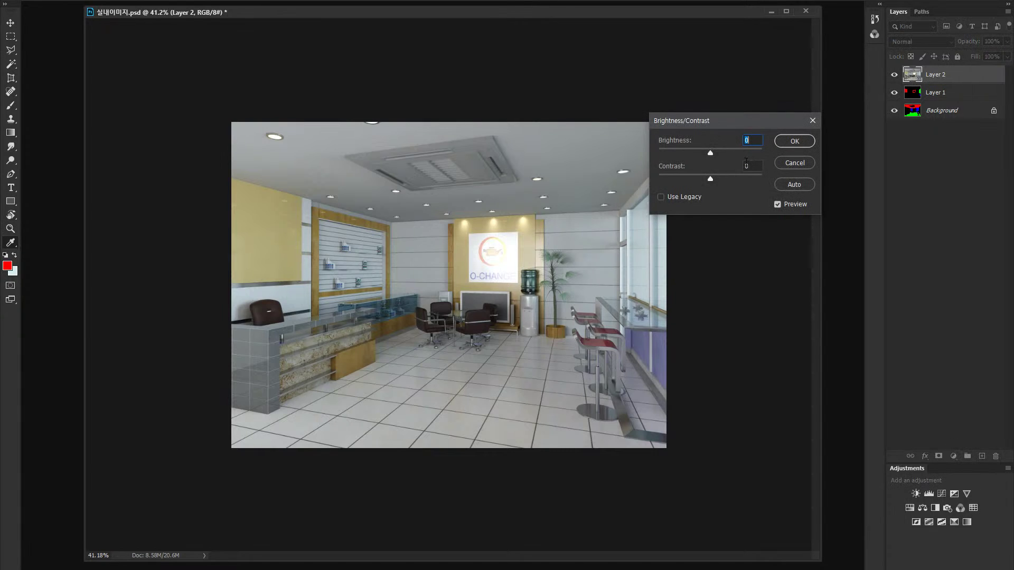
pyautogui.click(729, 179)
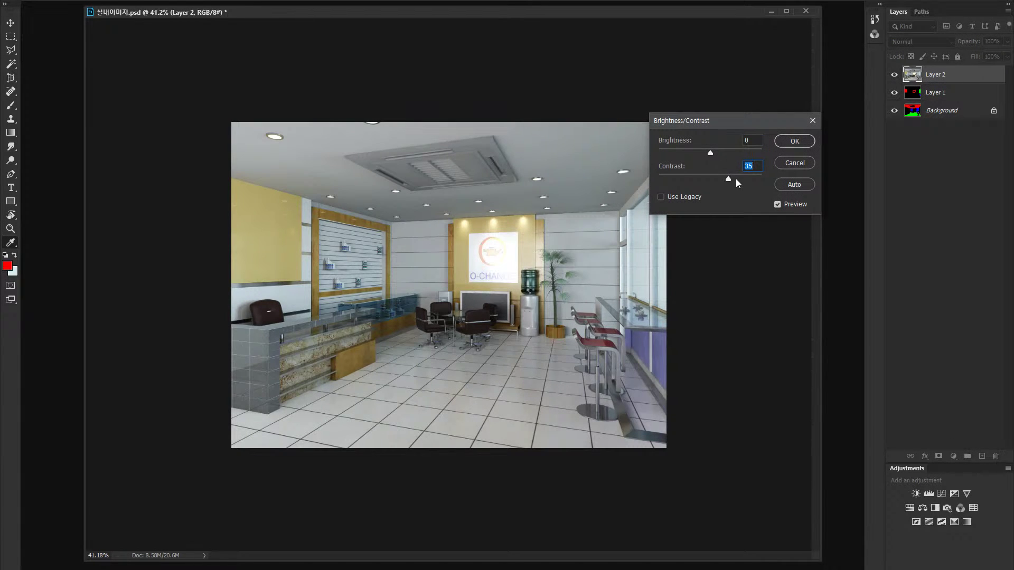
pyautogui.click(742, 177)
pyautogui.moveTo(717, 150); pyautogui.dragTo(715, 150)
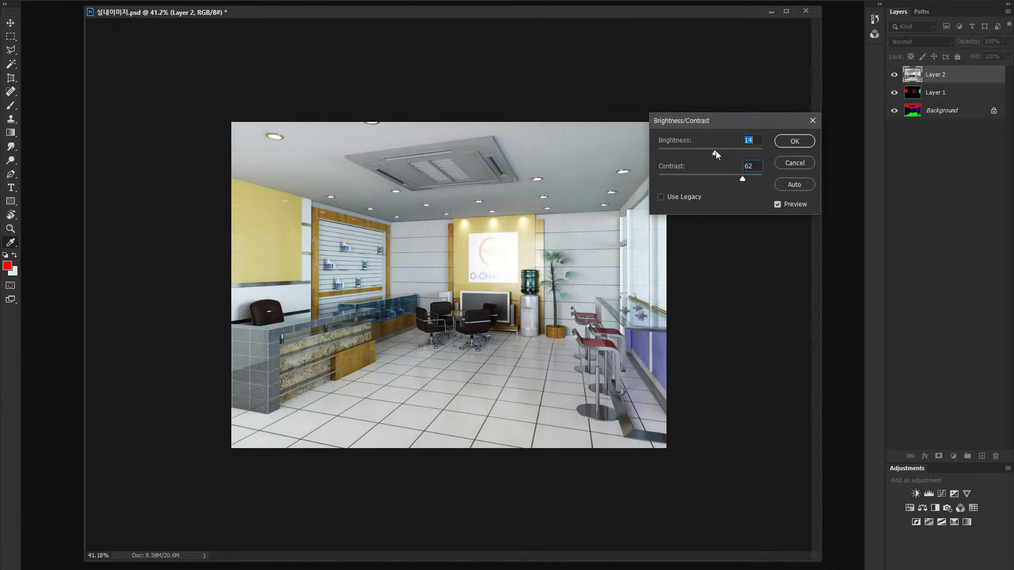
pyautogui.click(790, 143)
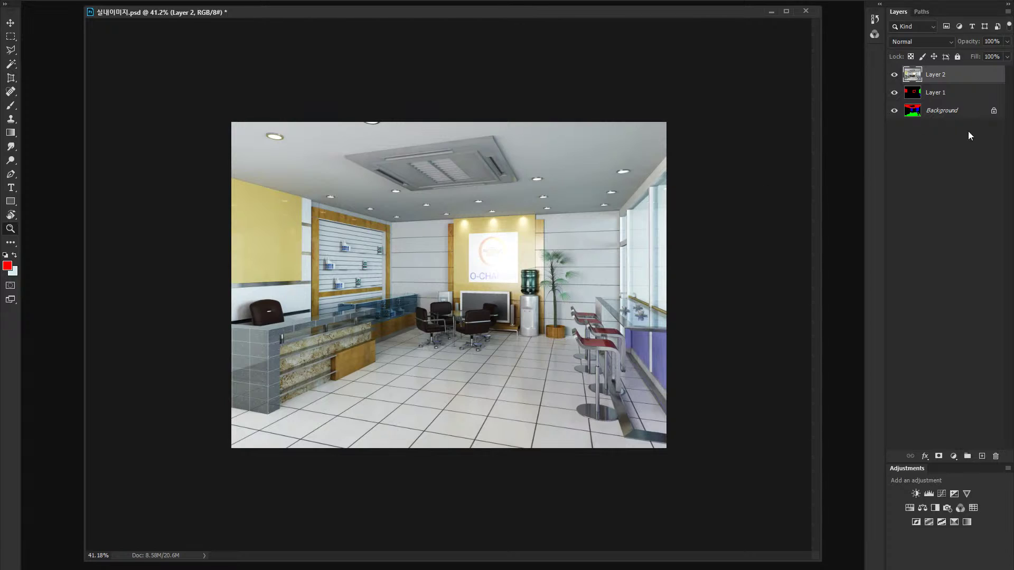
# Step: Select the Background colour mask layer and make it the only visible layer
pyautogui.click(909, 111)
pyautogui.keyDown('alt'); pyautogui.click(894, 111); pyautogui.keyUp('alt')
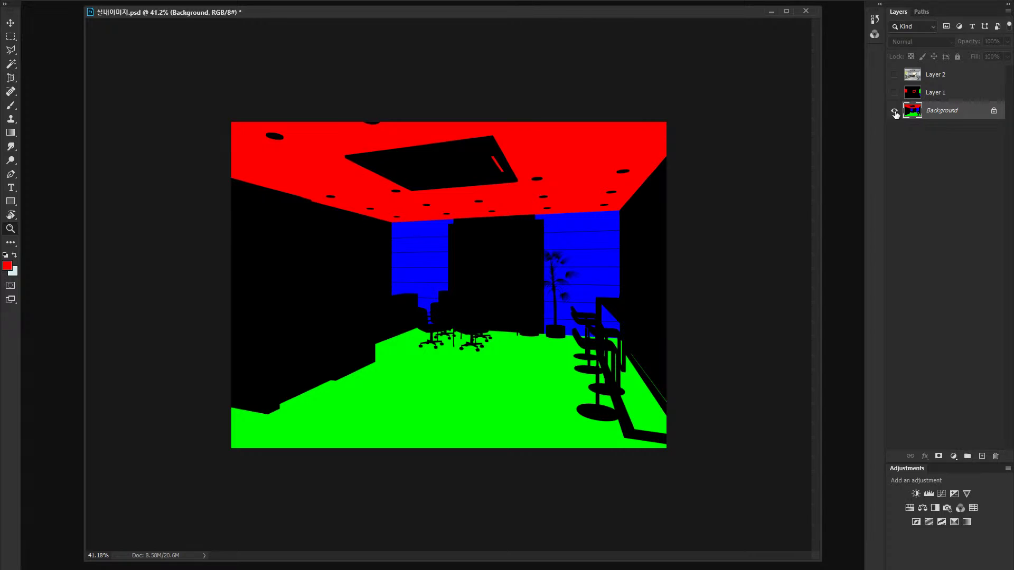
pyautogui.click(893, 92)
pyautogui.click(894, 92)
# Step: Load the Red channel as a selection, copy the ceiling from Layer 2 to a new layer and hide it
pyautogui.click(874, 34)
pyautogui.keyDown('ctrl'); pyautogui.click(752, 43); pyautogui.keyUp('ctrl')
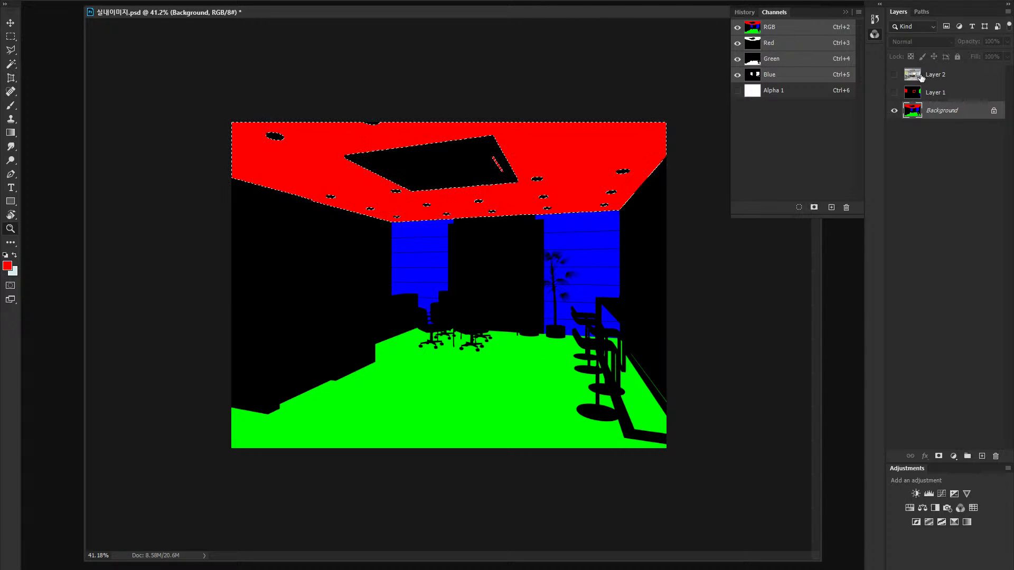
pyautogui.click(902, 75)
pyautogui.hotkey('ctrl', 'j')
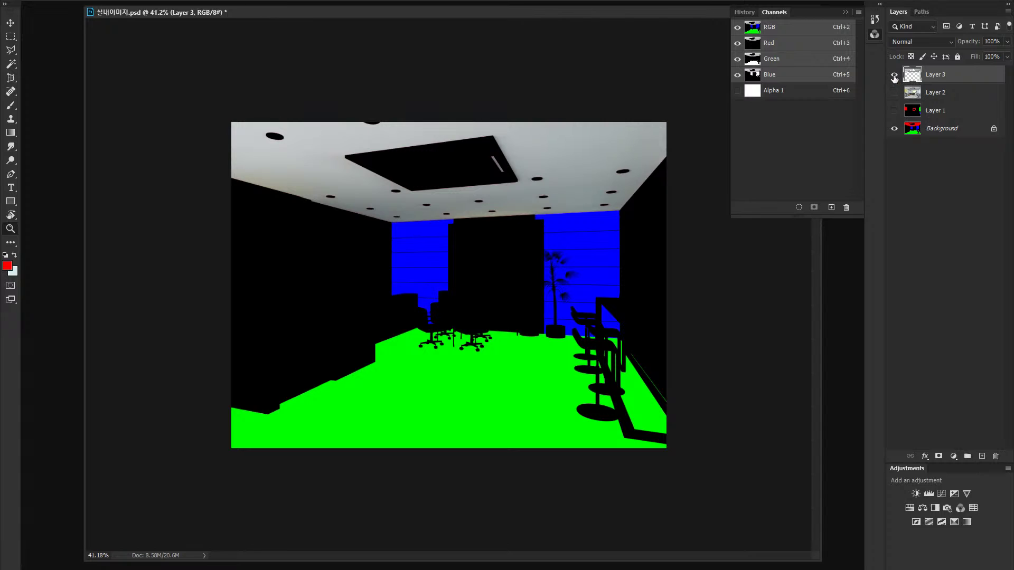
pyautogui.click(893, 74)
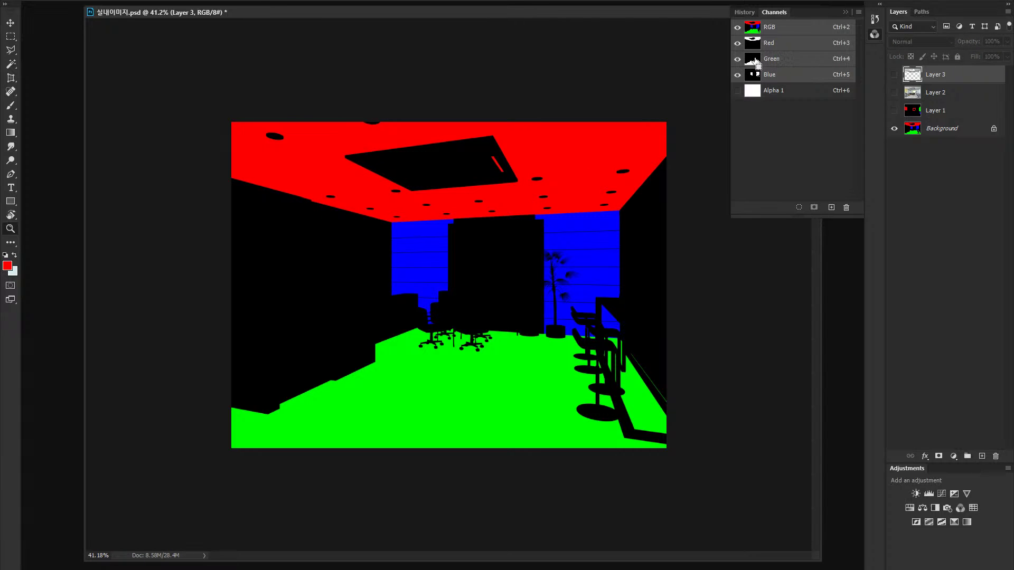
# Step: Load the Green channel as a selection, copy the floor from Layer 2 to a new layer and hide it
pyautogui.keyDown('ctrl'); pyautogui.click(753, 59); pyautogui.keyUp('ctrl')
pyautogui.click(912, 92)
pyautogui.hotkey('ctrl', 'j')
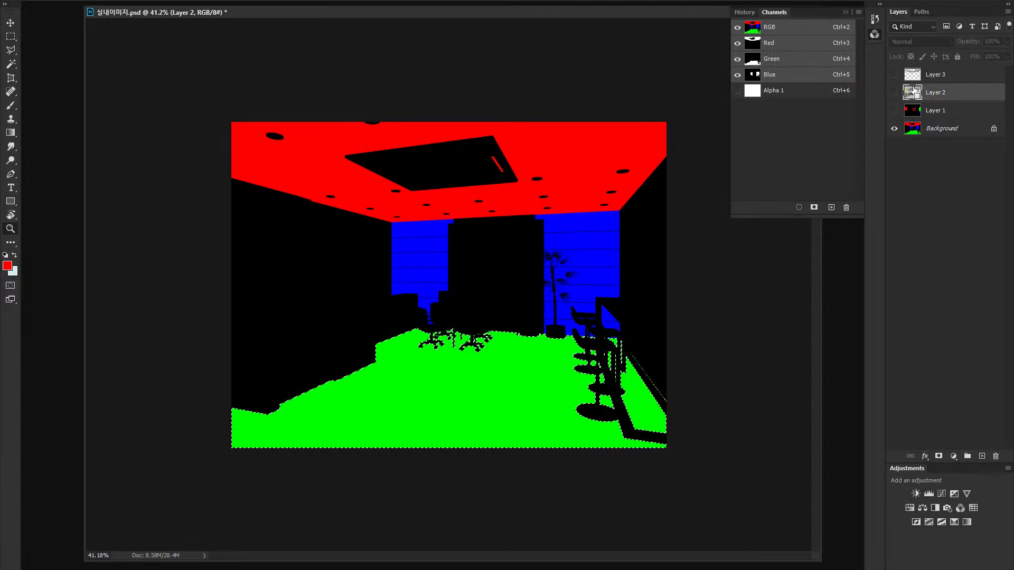
pyautogui.click(894, 93)
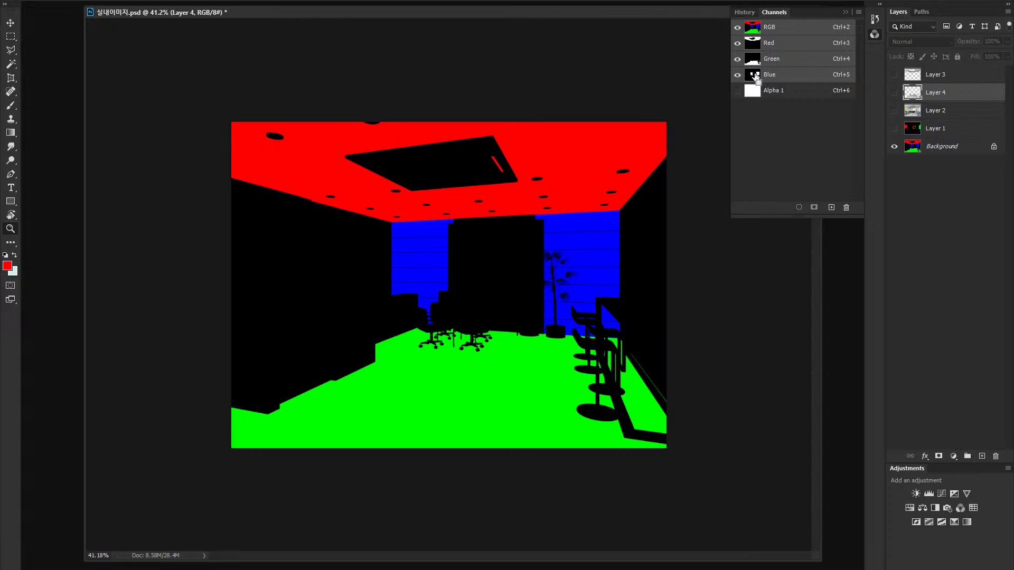
# Step: Load the Blue channel as a selection, copy the back walls from Layer 2 to a new layer and hide all copied layers
pyautogui.keyDown('ctrl'); pyautogui.click(761, 76); pyautogui.keyUp('ctrl')
pyautogui.click(894, 93)
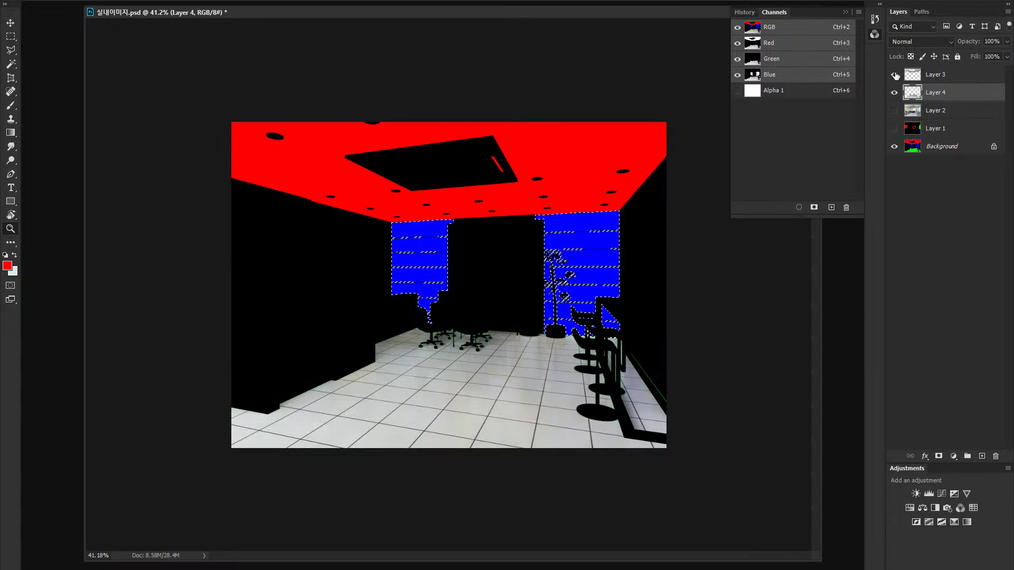
pyautogui.click(894, 75)
pyautogui.moveTo(895, 76); pyautogui.dragTo(894, 92)
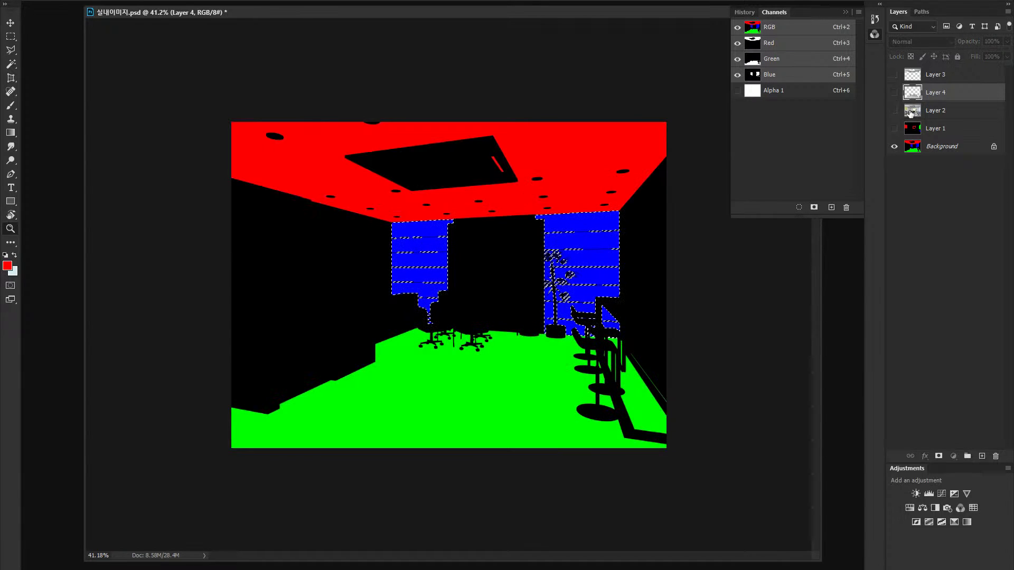
pyautogui.click(912, 111)
pyautogui.hotkey('ctrl', 'j')
pyautogui.click(894, 110)
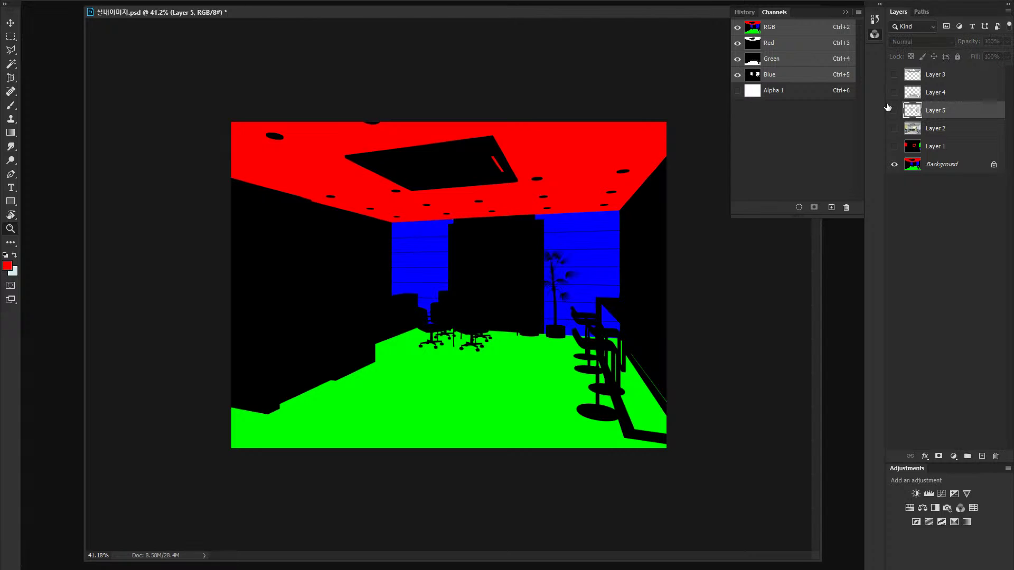
# Step: Show the Layer 1 mask, copy its red-channel area, the yellow wall panels, from Layer 2 to a new layer and hide the copy
pyautogui.click(895, 147)
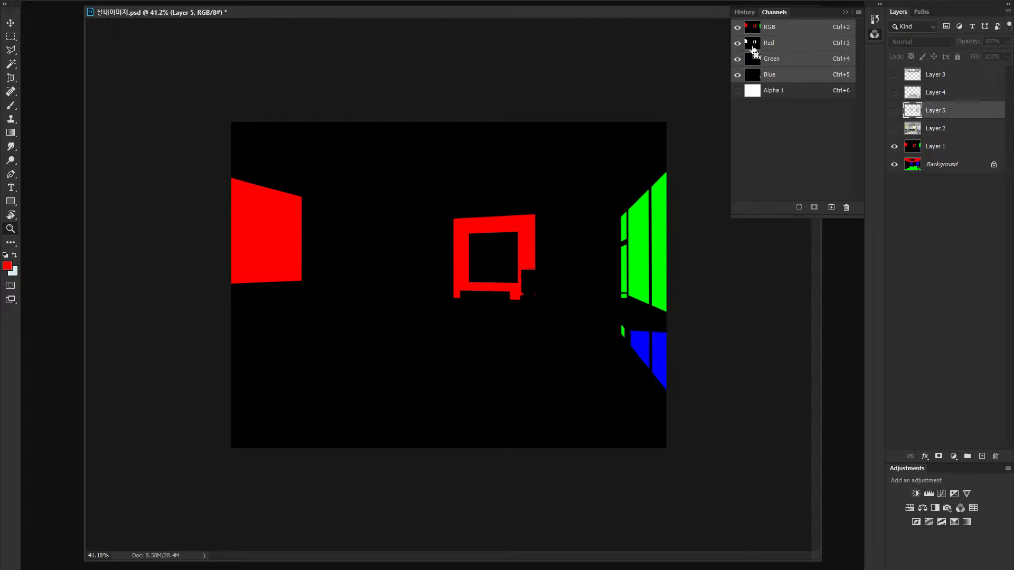
pyautogui.keyDown('ctrl'); pyautogui.click(752, 43); pyautogui.keyUp('ctrl')
pyautogui.click(924, 133)
pyautogui.hotkey('ctrl', 'j')
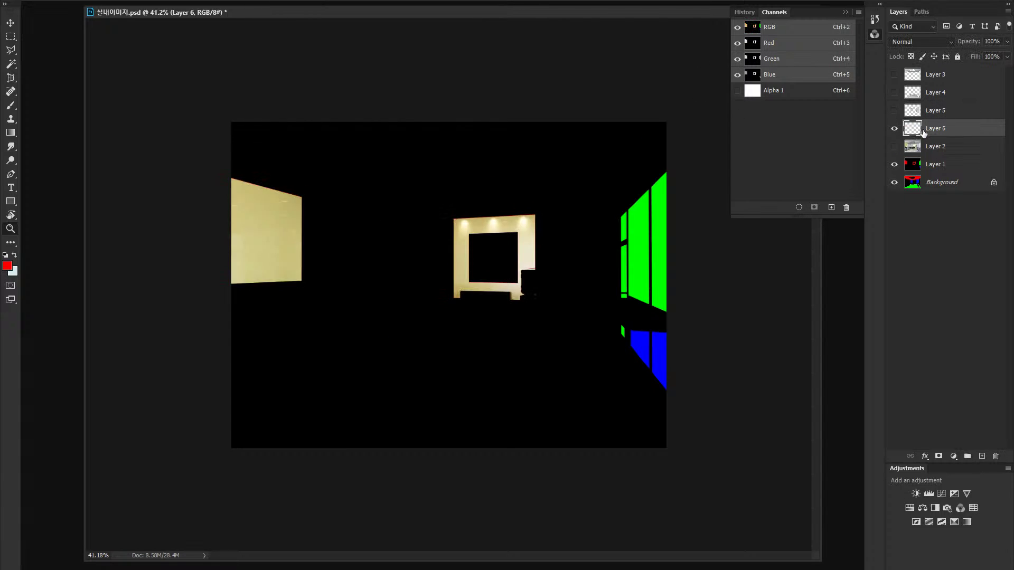
pyautogui.click(895, 129)
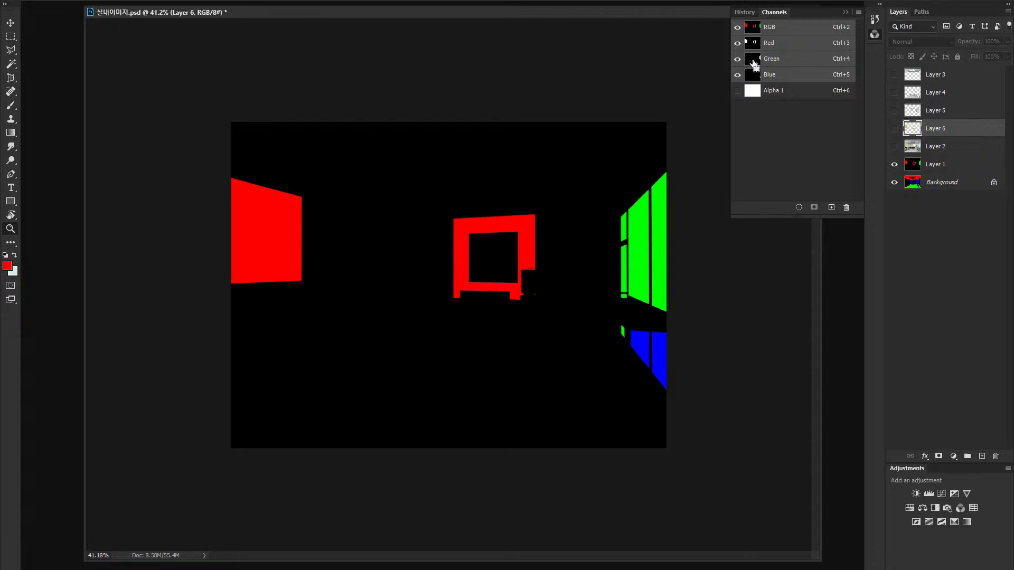
# Step: Copy the window glass from Layer 2 to a new layer using the mask's Green channel selection, and hide the copy
pyautogui.keyDown('ctrl'); pyautogui.click(753, 61); pyautogui.keyUp('ctrl')
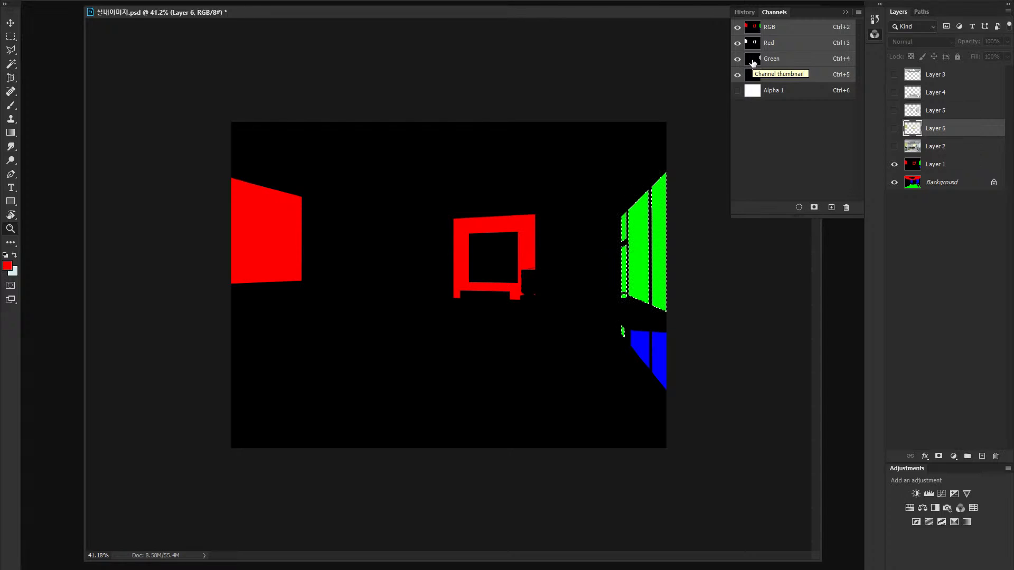
pyautogui.click(917, 150)
pyautogui.hotkey('ctrl', 'j')
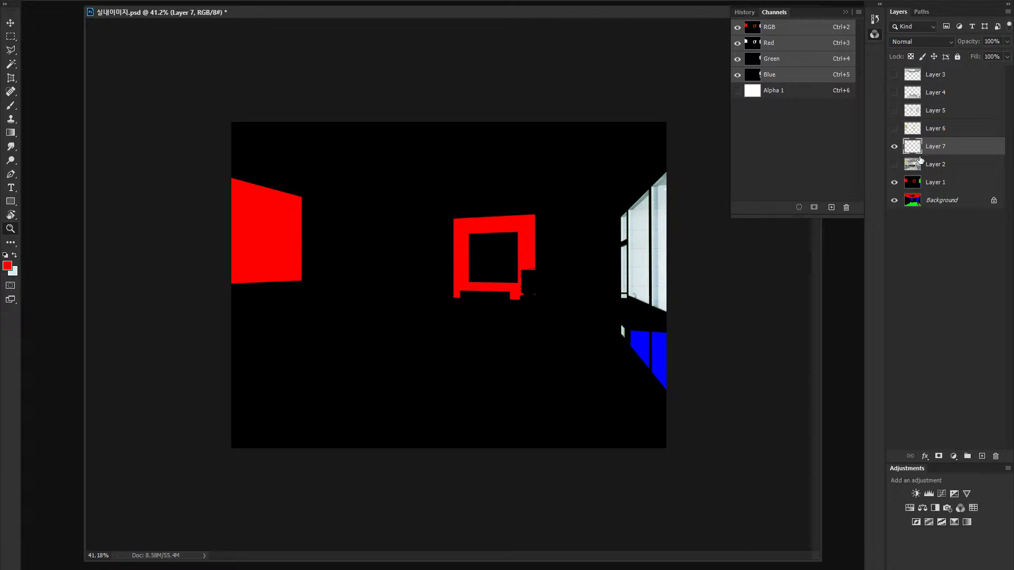
pyautogui.click(894, 146)
# Step: Load the mask's Blue channel as a selection and copy the purple panels under the windows from Layer 2 to a new layer
pyautogui.keyDown('ctrl'); pyautogui.click(754, 77); pyautogui.keyUp('ctrl')
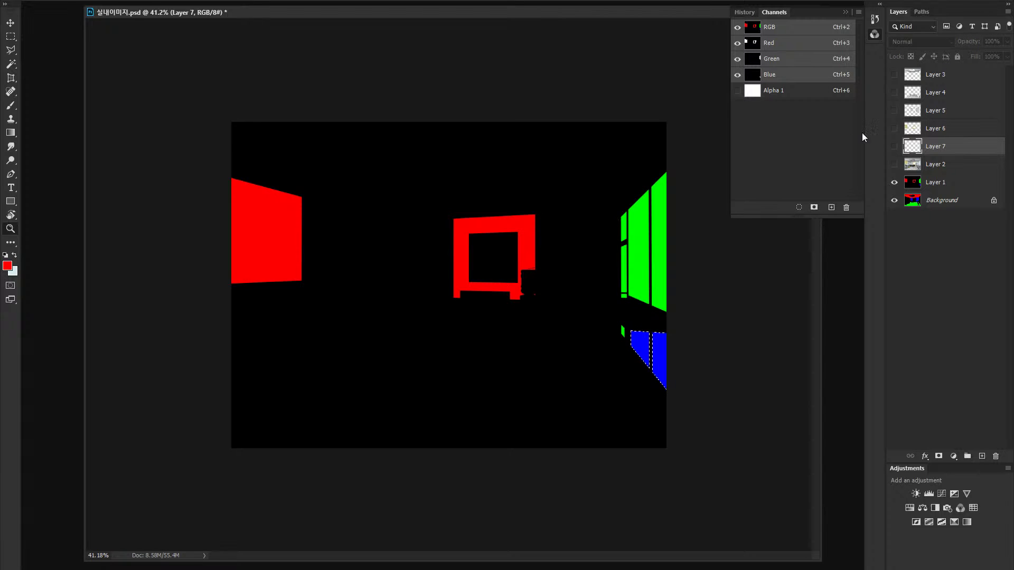
pyautogui.click(916, 167)
pyautogui.hotkey('ctrl', 'd')
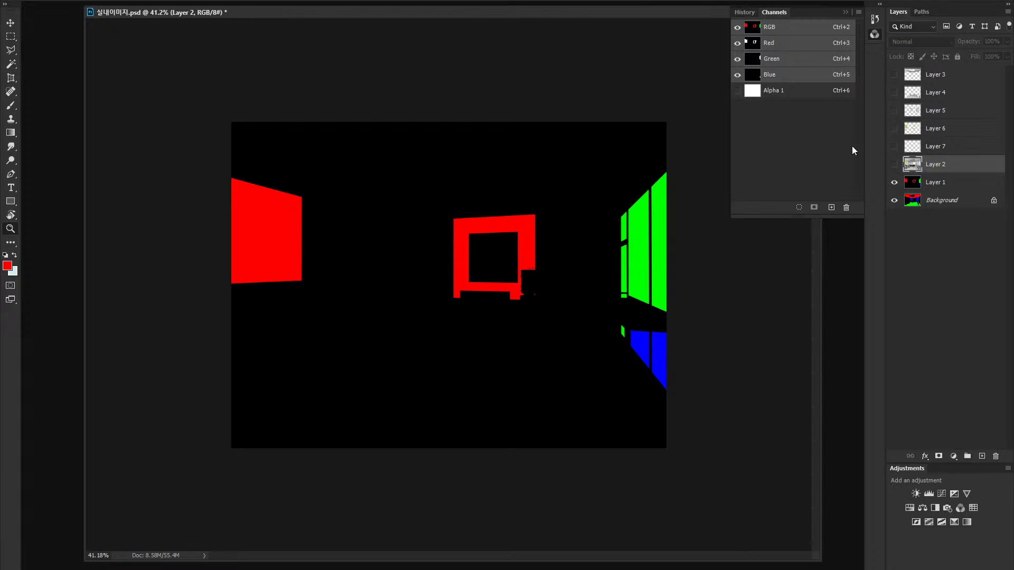
pyautogui.keyDown('ctrl'); pyautogui.click(752, 80); pyautogui.keyUp('ctrl')
pyautogui.hotkey('ctrl', 'j')
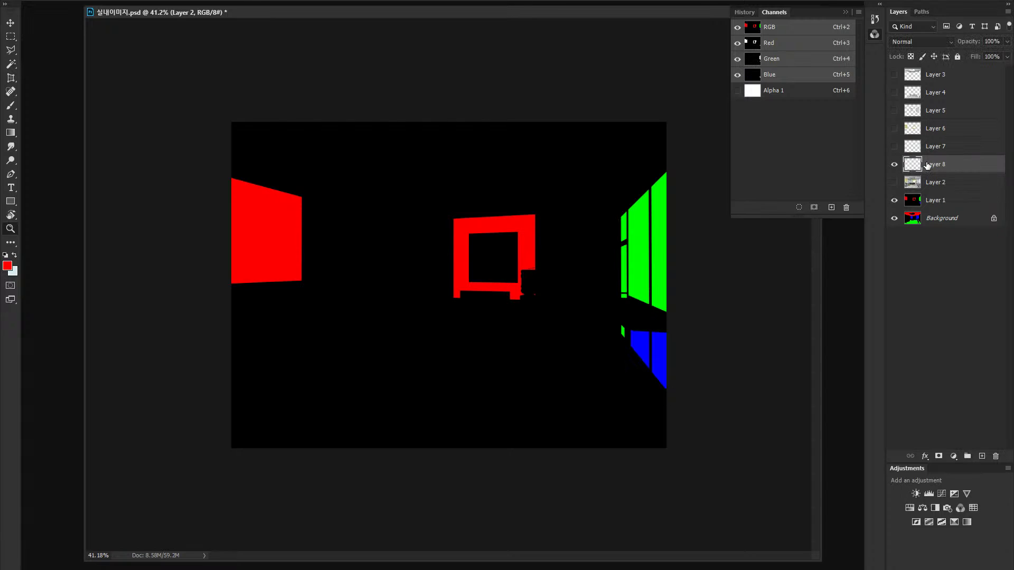
# Step: Hide Layer 1, Layer 2 and the Background, and show only the copied layers 3 to 8
pyautogui.keyDown('alt'); pyautogui.click(894, 150); pyautogui.keyUp('alt')
pyautogui.click(894, 164)
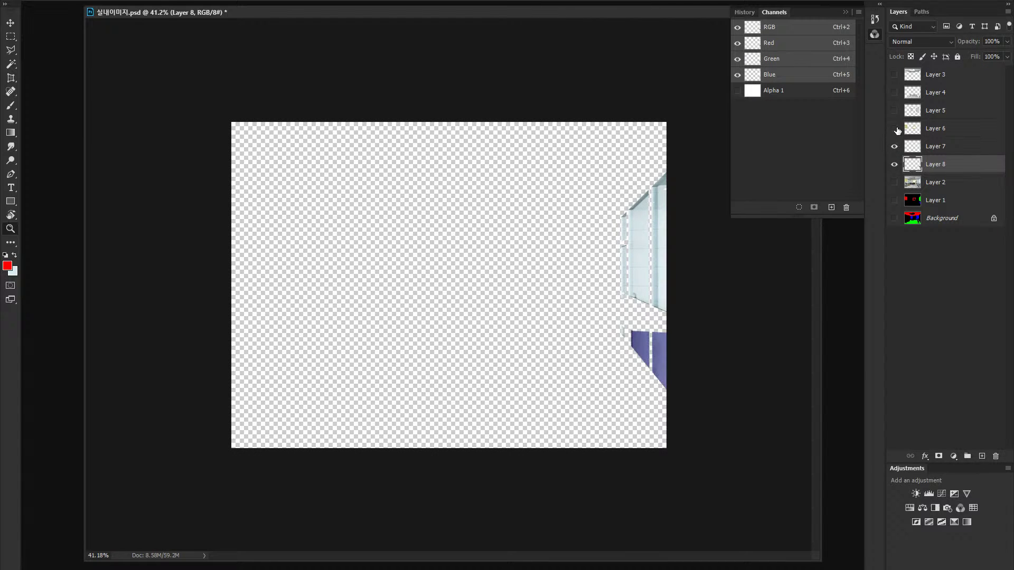
pyautogui.click(894, 128)
pyautogui.click(894, 111)
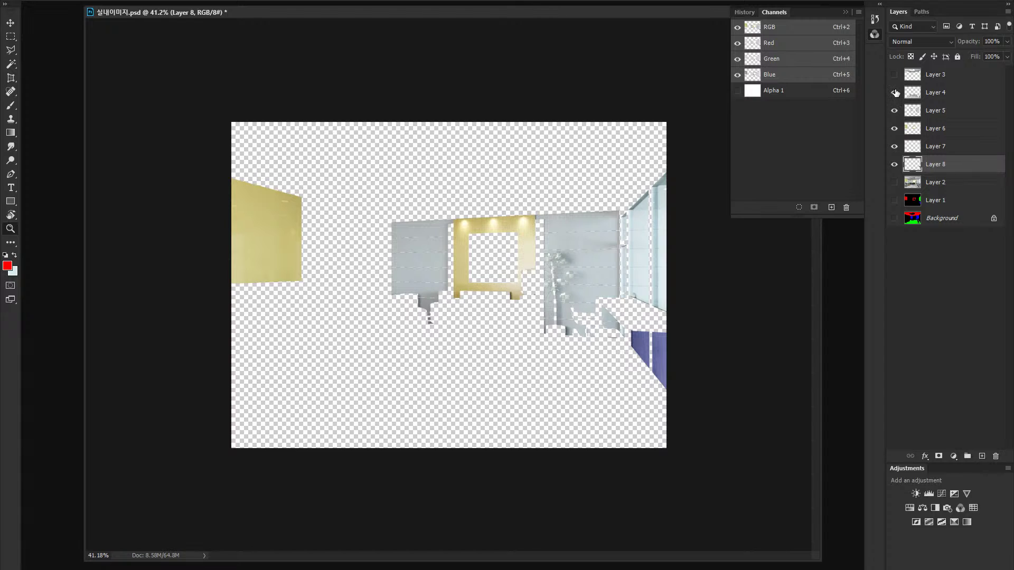
pyautogui.click(894, 92)
pyautogui.click(894, 76)
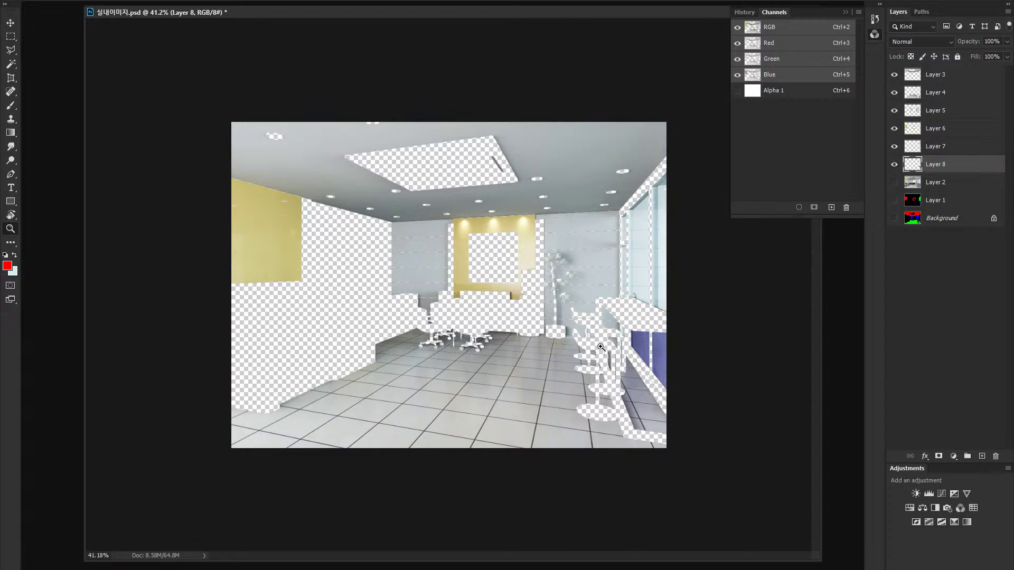
# Step: Toggle Layer 2's visibility to compare, leave it shown beneath the copied layers and select it
pyautogui.click(894, 182)
pyautogui.click(894, 182)
pyautogui.click(894, 182)
pyautogui.click(924, 182)
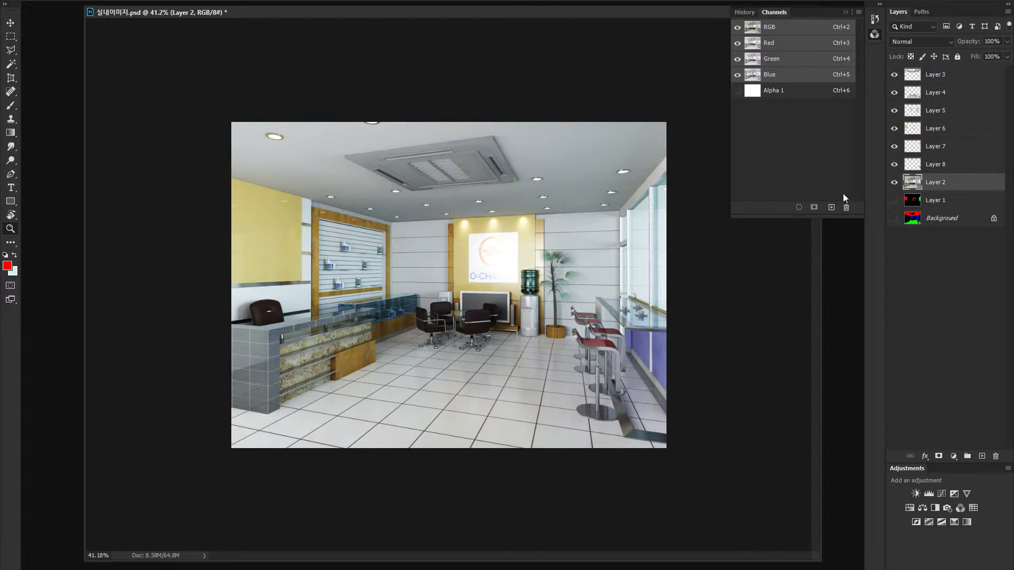
# Step: Outline the ceiling air-conditioner with the Polygonal Lasso and copy that area from Layer 2 to a new layer
pyautogui.moveTo(442, 158); pyautogui.dragTo(490, 159)
pyautogui.press('l')
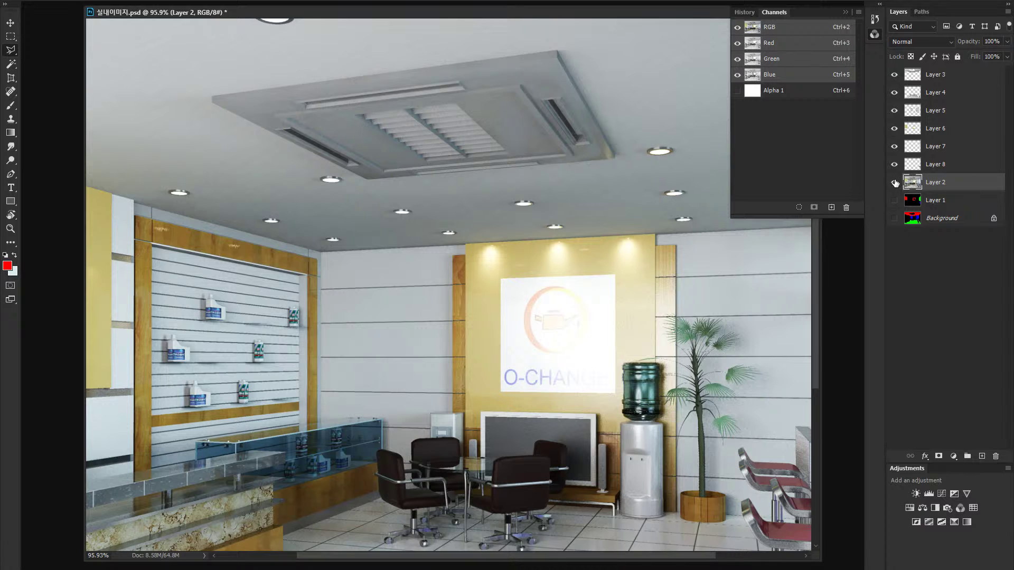
pyautogui.click(894, 182)
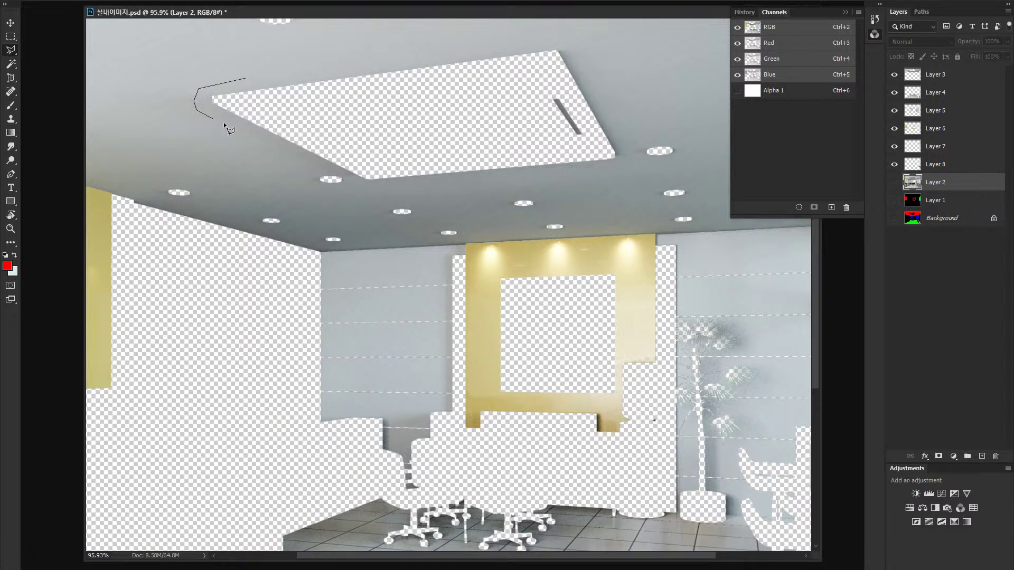
pyautogui.click(374, 186)
pyautogui.click(628, 166)
pyautogui.doubleClick(563, 35)
pyautogui.click(894, 183)
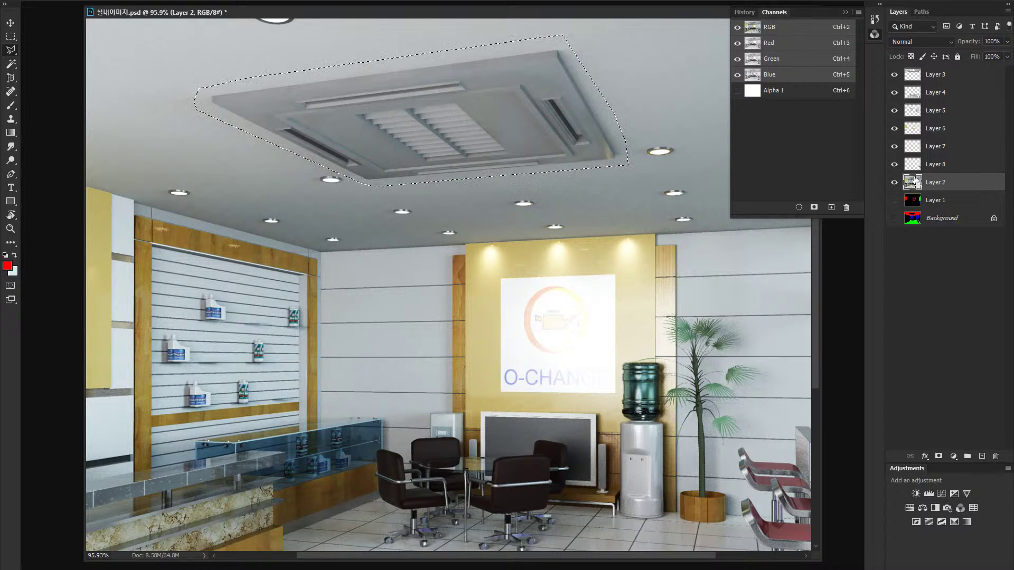
pyautogui.hotkey('ctrl', 'j')
# Step: Apply Brightness/Contrast to the air-conditioner layer with brightness 49 and a raised contrast
pyautogui.press('z')
pyautogui.keyDown('alt'); pyautogui.click(483, 156); pyautogui.keyUp('alt')
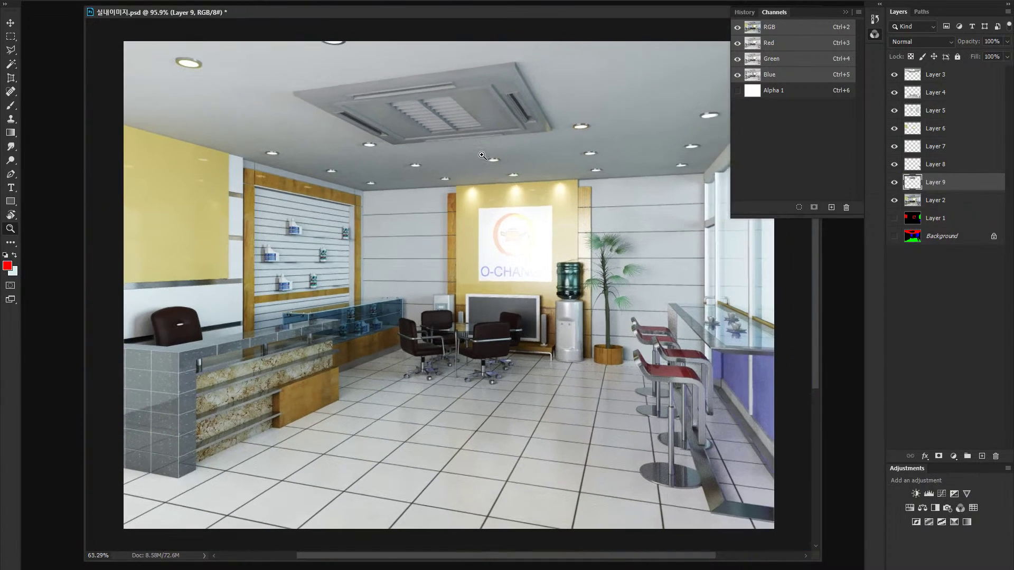
pyautogui.hotkey('alt', 'i')
pyautogui.press('a')
pyautogui.press('c')
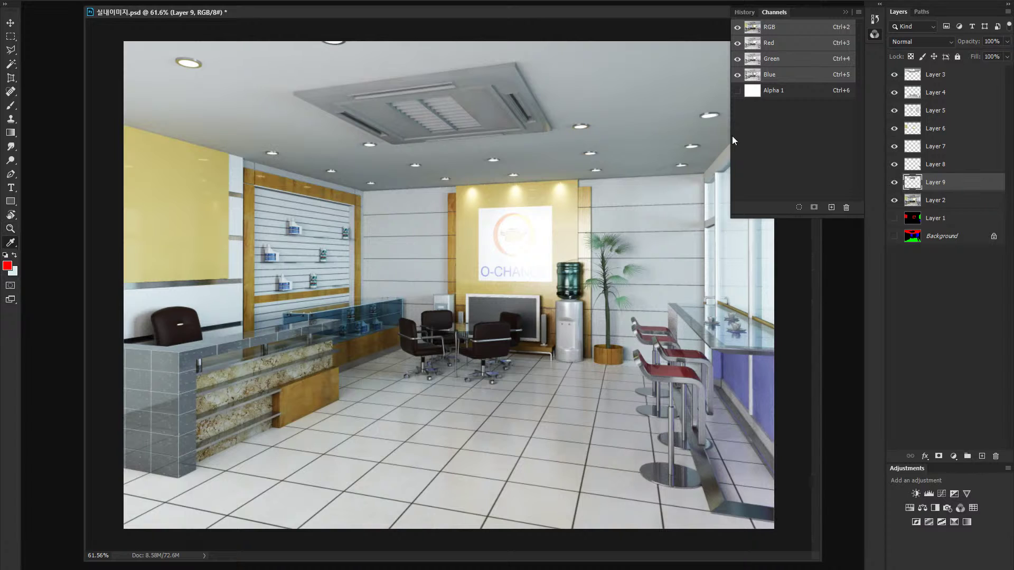
pyautogui.moveTo(711, 154); pyautogui.dragTo(727, 151)
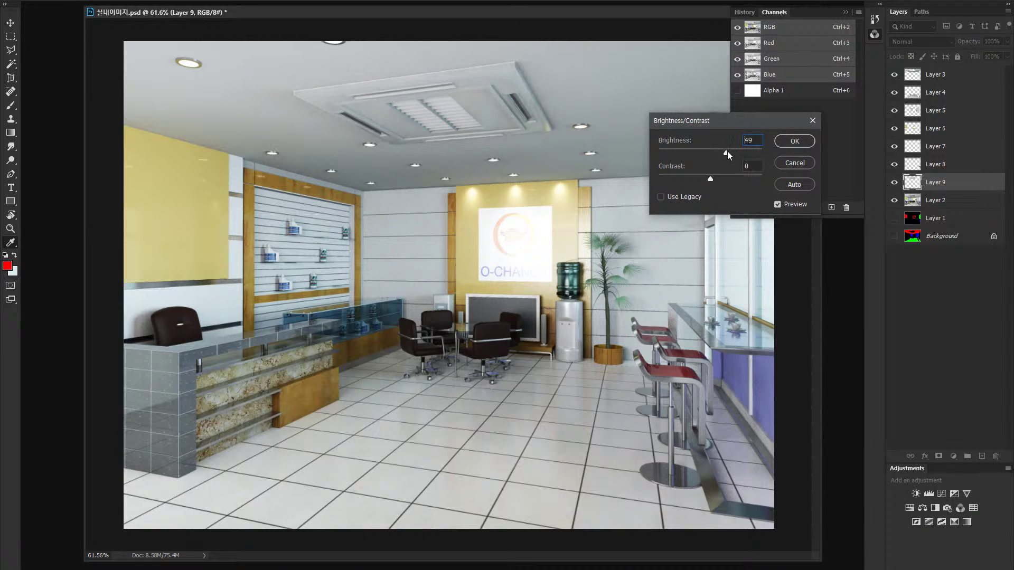
pyautogui.click(721, 178)
pyautogui.click(793, 146)
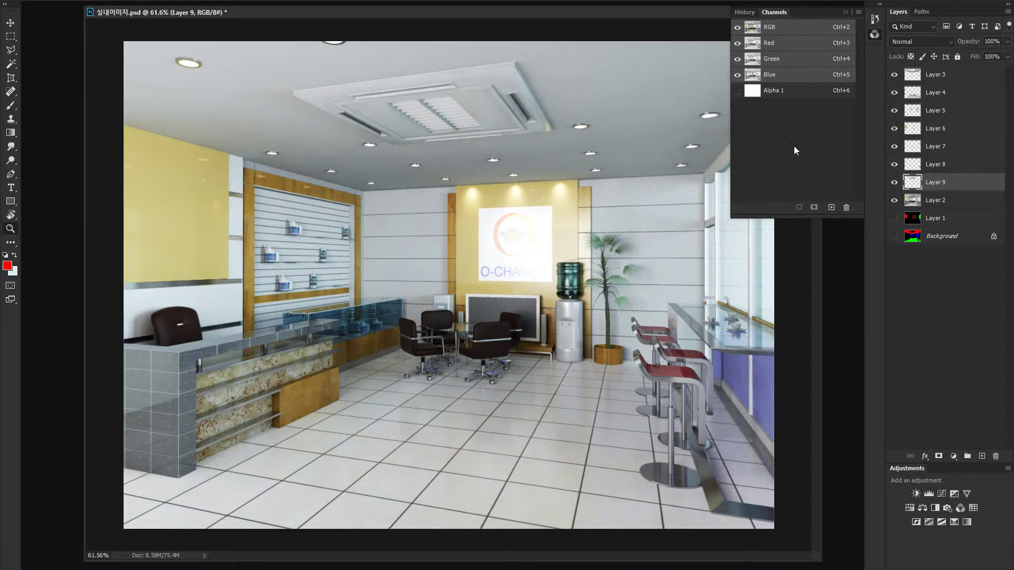
# Step: Select the window glass layer, Layer 7, keep it in its original position and brighten it slightly with Brightness/Contrast
pyautogui.moveTo(619, 256); pyautogui.dragTo(603, 255)
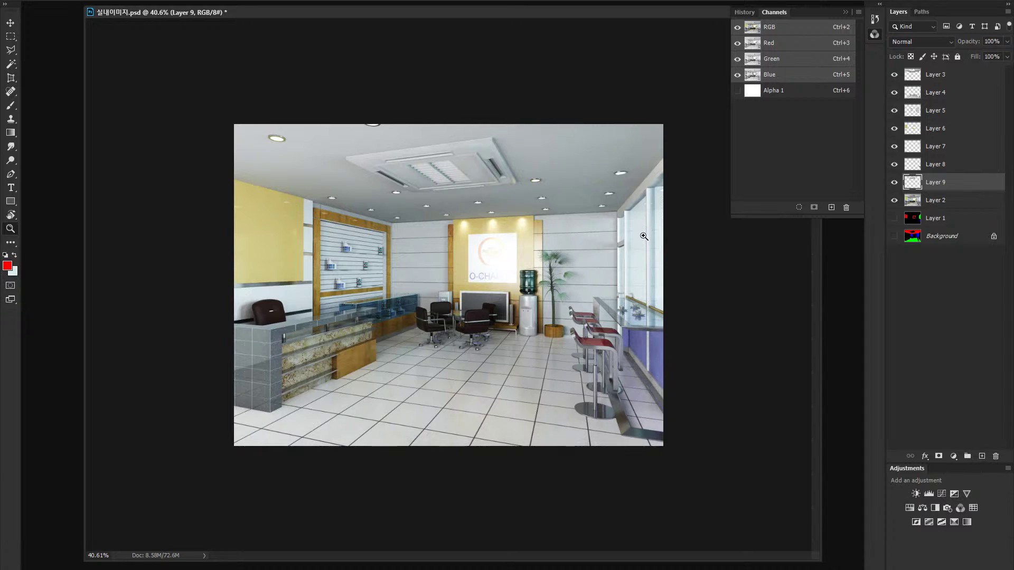
pyautogui.press('v')
pyautogui.moveTo(637, 242)
pyautogui.mouseDown()
pyautogui.moveTo(605, 250)
pyautogui.moveTo(637, 252)
pyautogui.mouseUp()
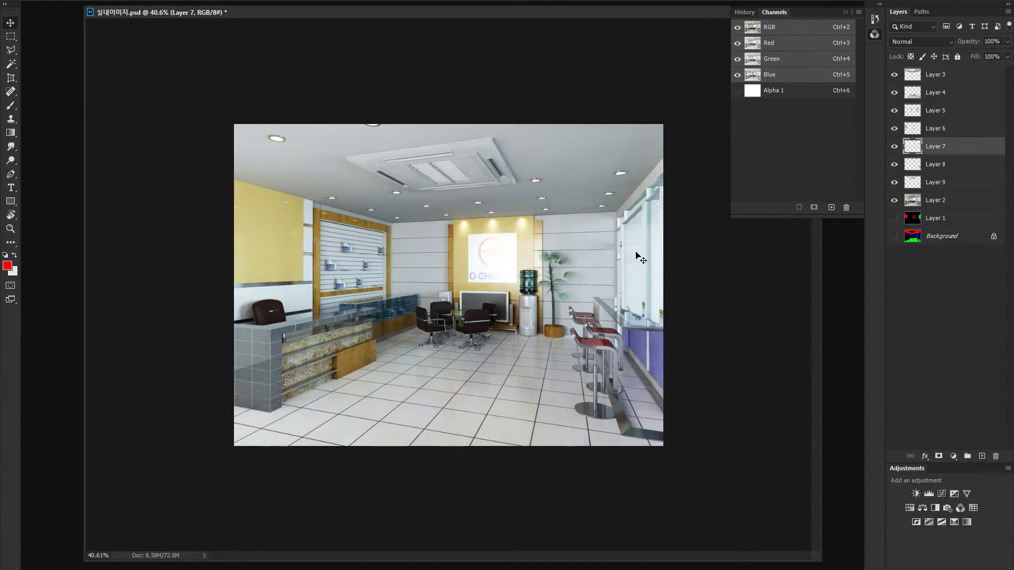
pyautogui.hotkey('ctrl', 'z')
pyautogui.hotkey('alt', 'i')
pyautogui.press('a')
pyautogui.press('c')
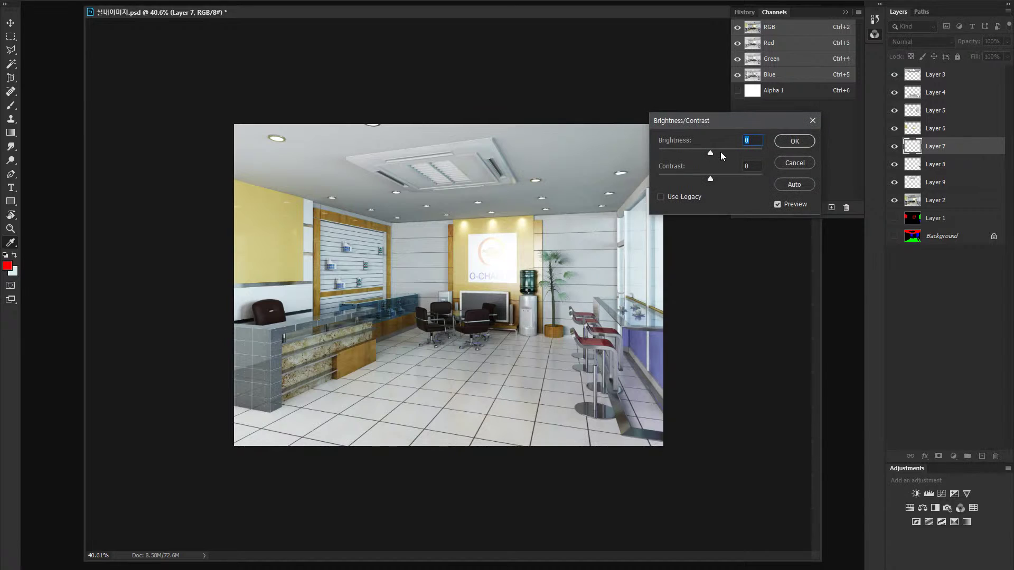
pyautogui.moveTo(725, 151); pyautogui.dragTo(716, 152)
pyautogui.click(795, 141)
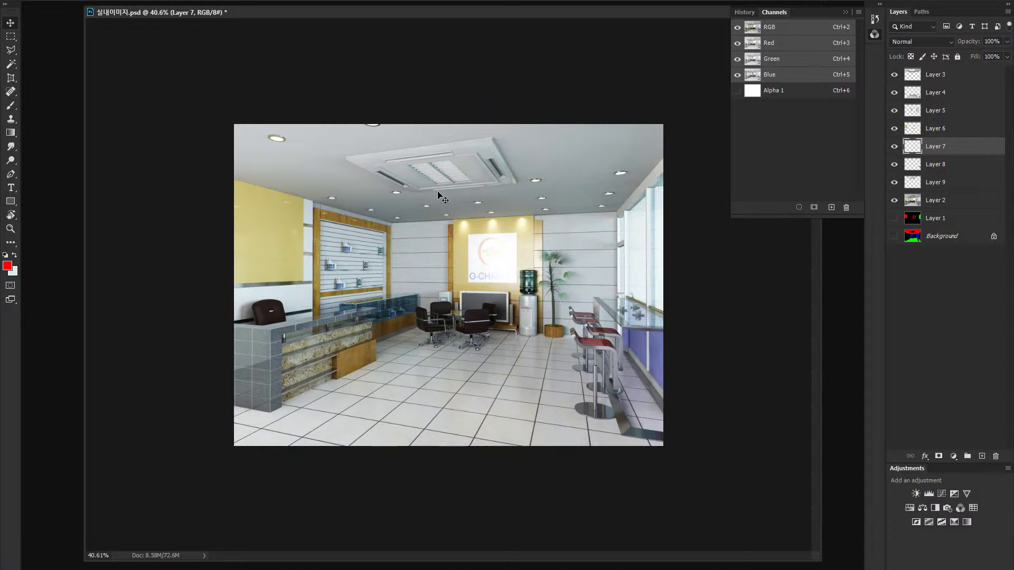
# Step: Select the ceiling layer, Layer 3, and create a Quick Mask gradient selection fading from the window side toward the room's centre
pyautogui.keyDown('ctrl'); pyautogui.click(319, 182); pyautogui.keyUp('ctrl')
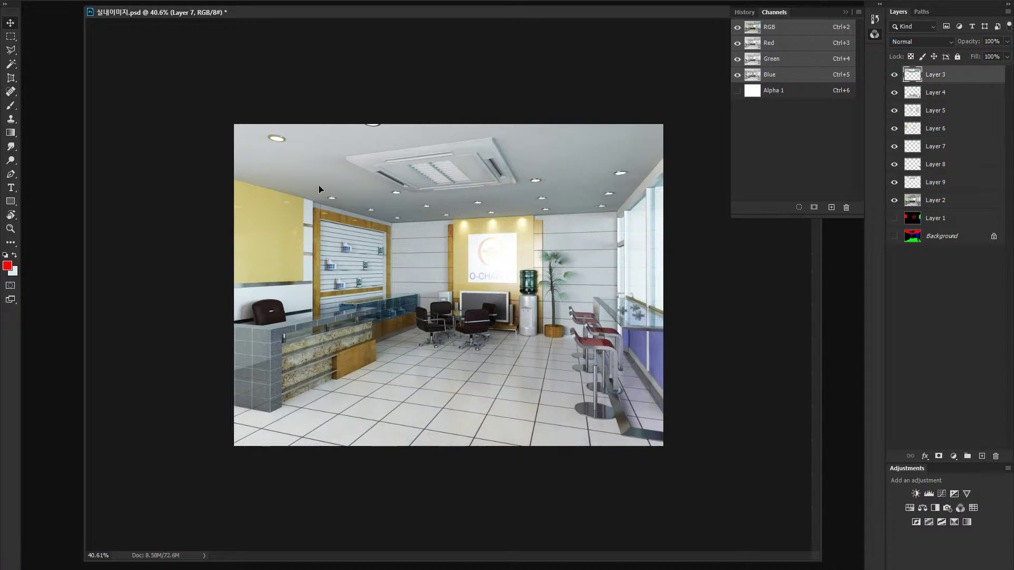
pyautogui.press('q')
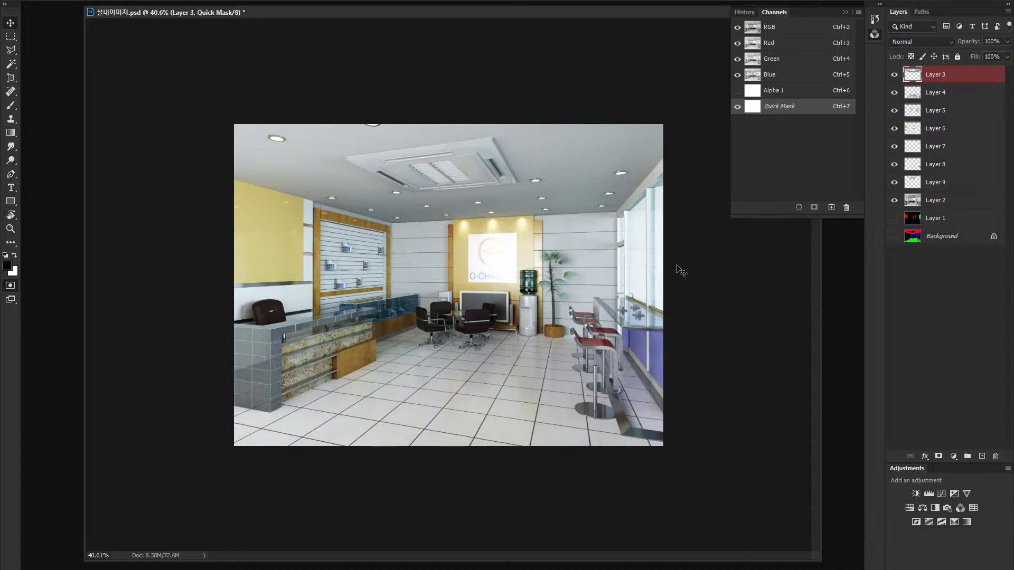
pyautogui.press('g')
pyautogui.moveTo(657, 213); pyautogui.dragTo(365, 243)
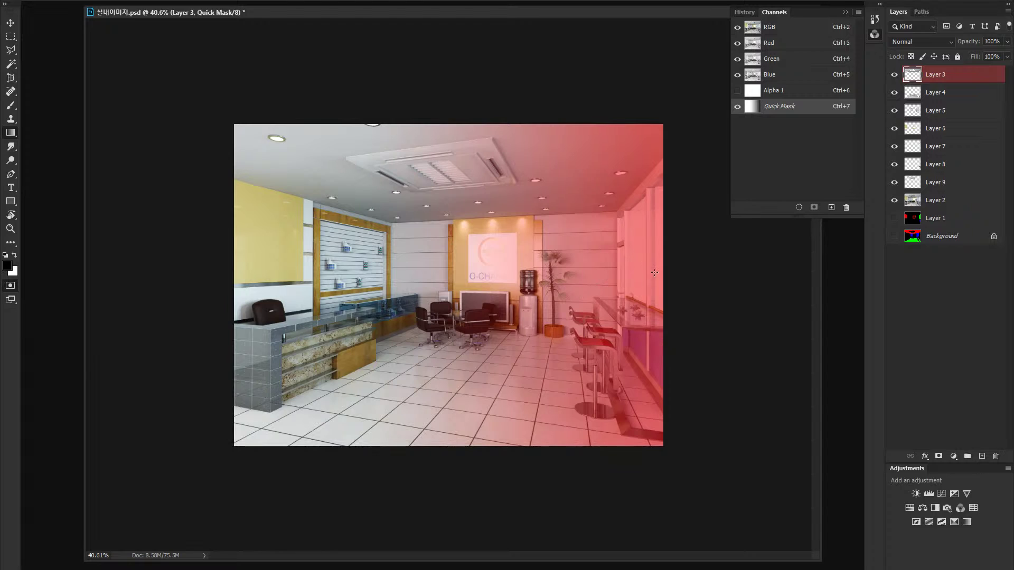
pyautogui.moveTo(655, 273); pyautogui.dragTo(586, 275)
pyautogui.moveTo(648, 278); pyautogui.dragTo(485, 281)
pyautogui.press('q')
# Step: Brighten the selected window side of the ceiling with Brightness/Contrast, setting brightness to 47
pyautogui.hotkey('alt', 'i')
pyautogui.press('j')
pyautogui.press('c')
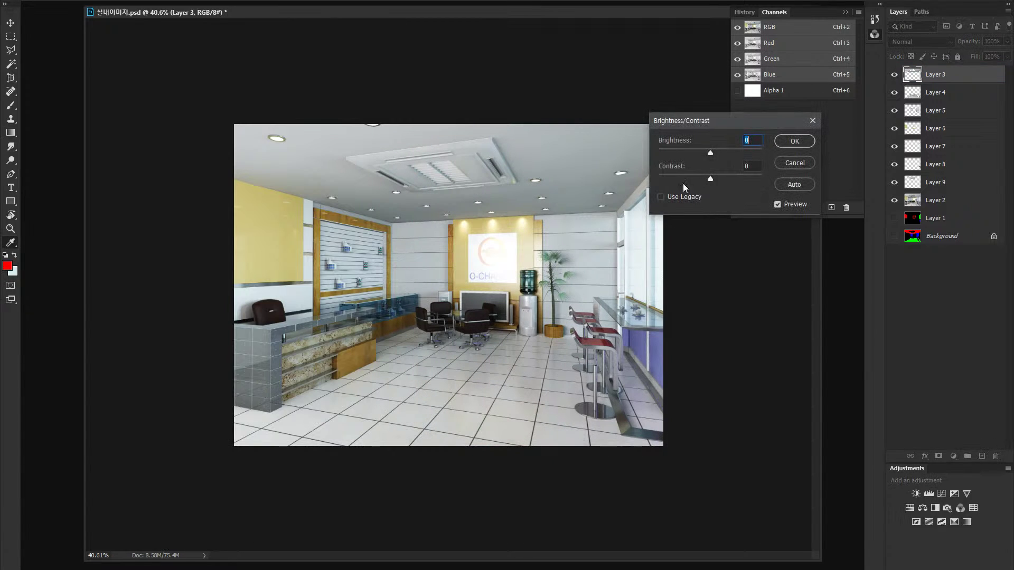
pyautogui.moveTo(714, 156); pyautogui.dragTo(728, 153)
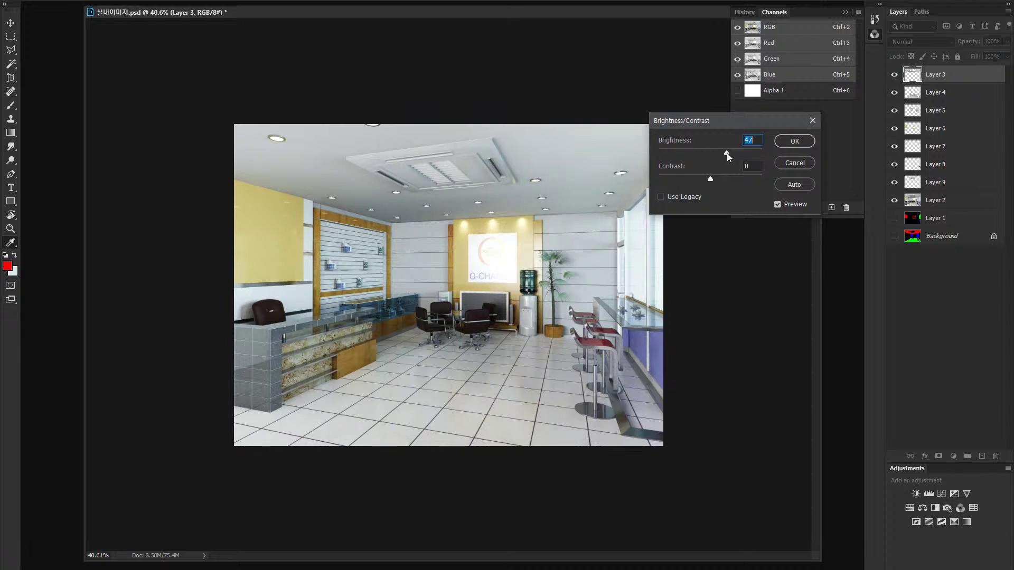
pyautogui.click(794, 141)
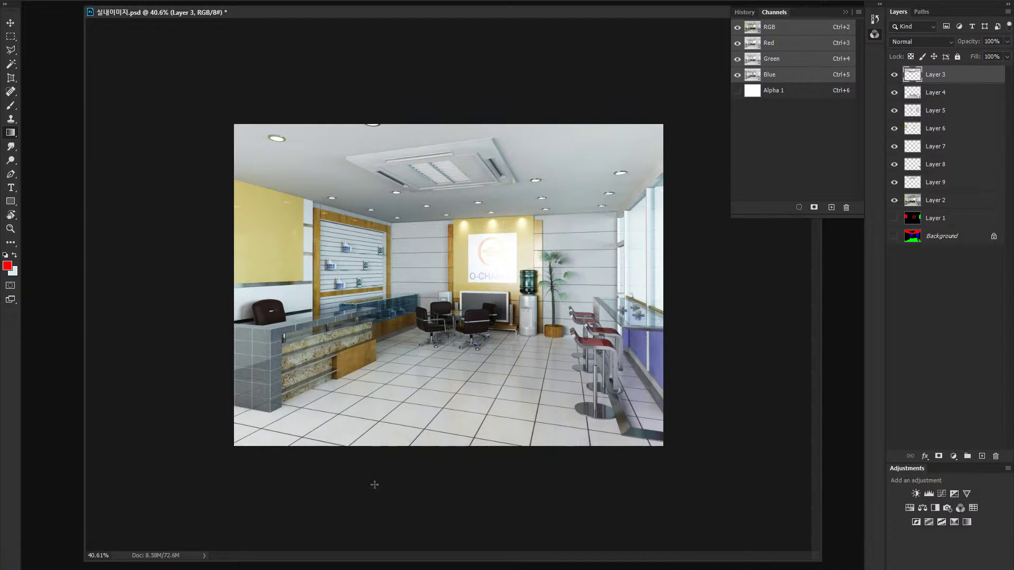
# Step: Select the floor layer, Layer 4, and isolate it briefly to check its contents before showing all layers again
pyautogui.press('v')
pyautogui.click(274, 444)
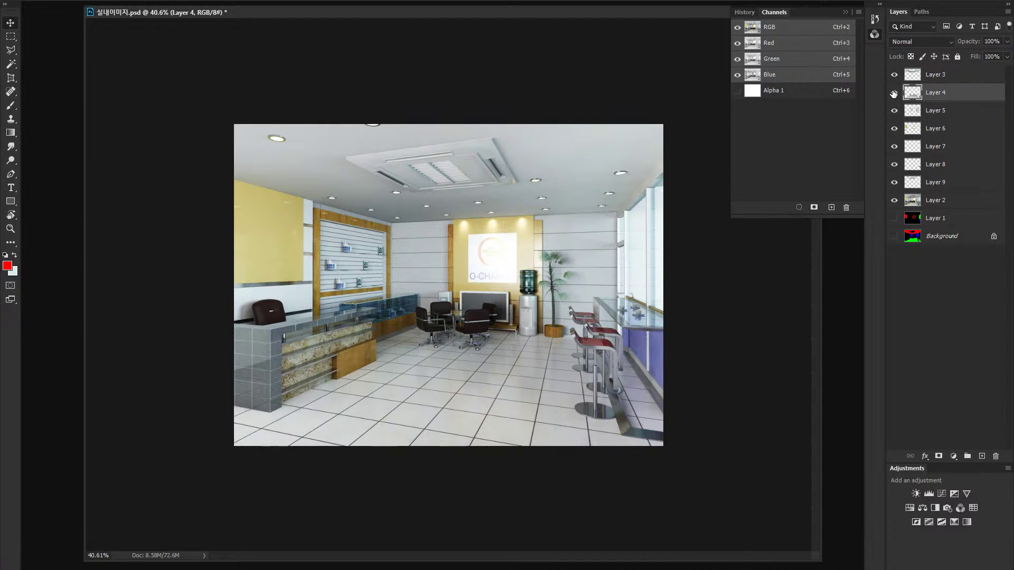
pyautogui.keyDown('alt'); pyautogui.click(893, 94); pyautogui.keyUp('alt')
pyautogui.keyDown('alt'); pyautogui.click(894, 94); pyautogui.keyUp('alt')
pyautogui.hotkey('alt', 'i')
pyautogui.press('a')
pyautogui.press('c')
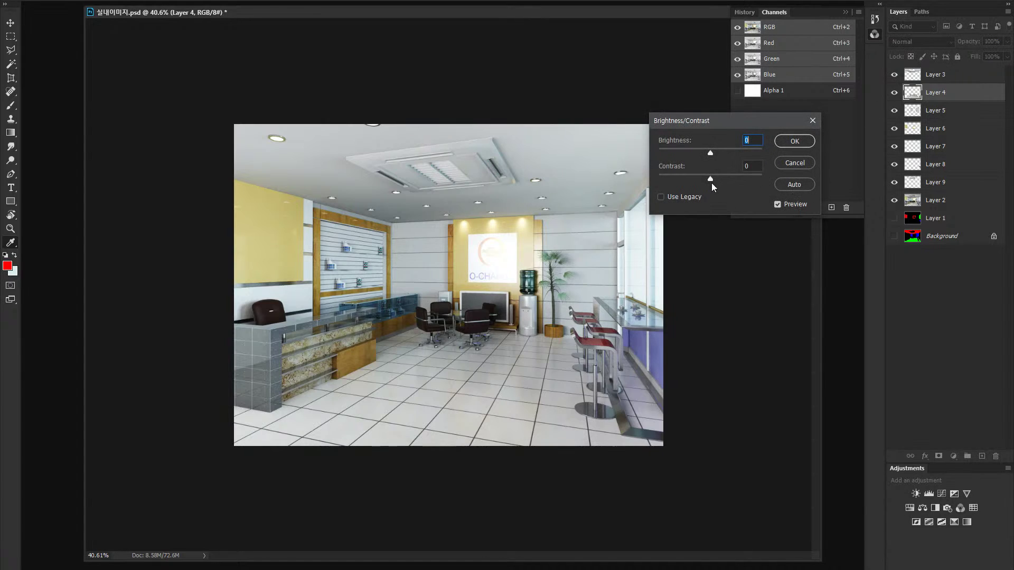
pyautogui.moveTo(715, 151); pyautogui.dragTo(729, 151)
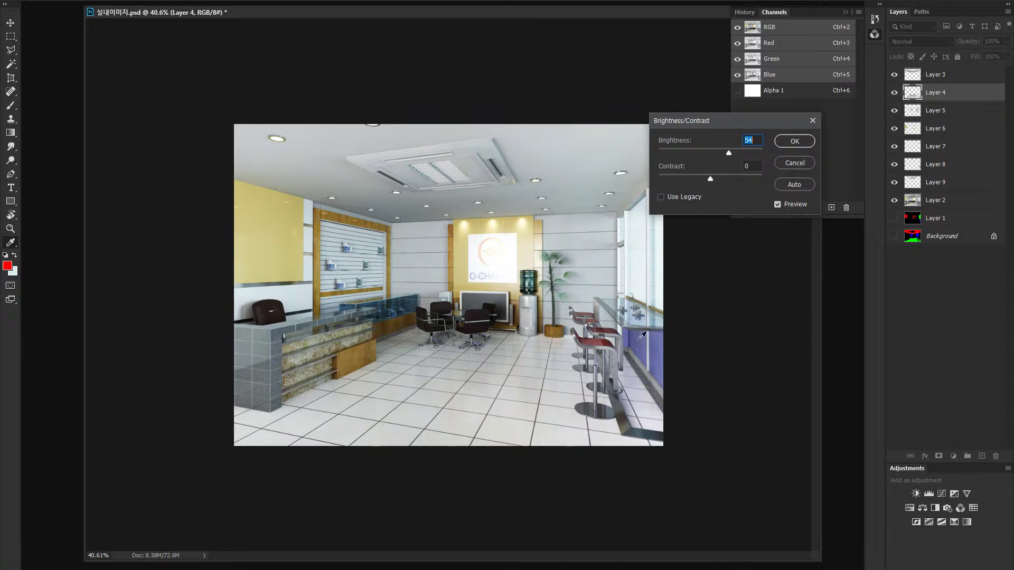
pyautogui.press('Escape')
# Step: Create a Quick Mask gradient selection fading from the window side, and cut the area beneath the bar counter out of it with the Polygonal Lasso
pyautogui.press('q')
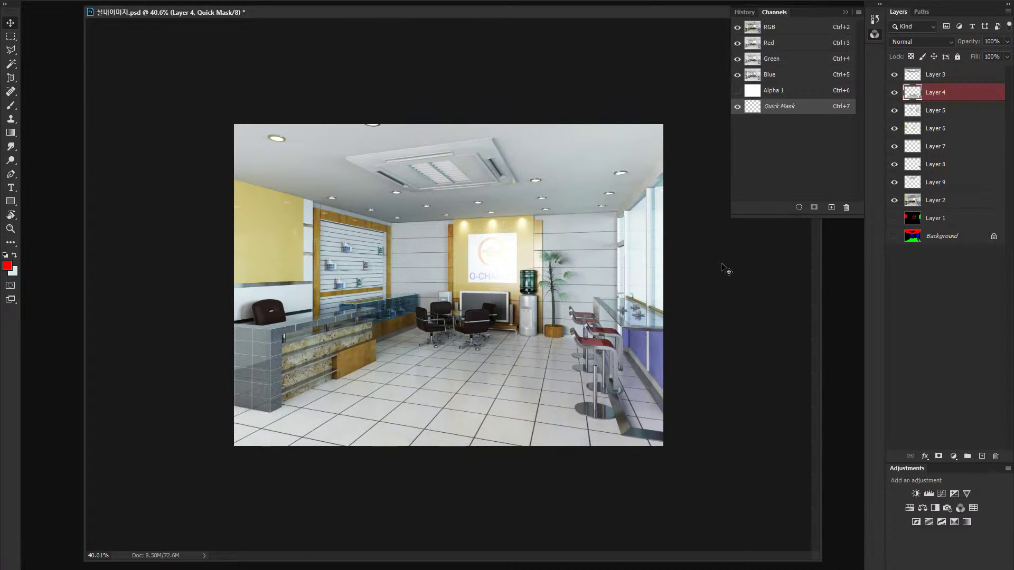
pyautogui.press('l')
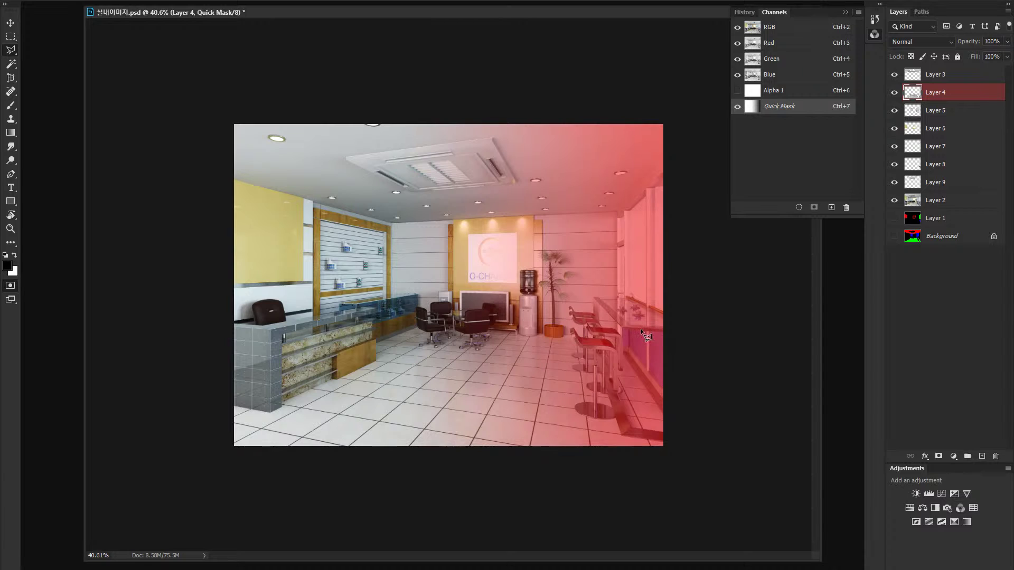
pyautogui.click(719, 303)
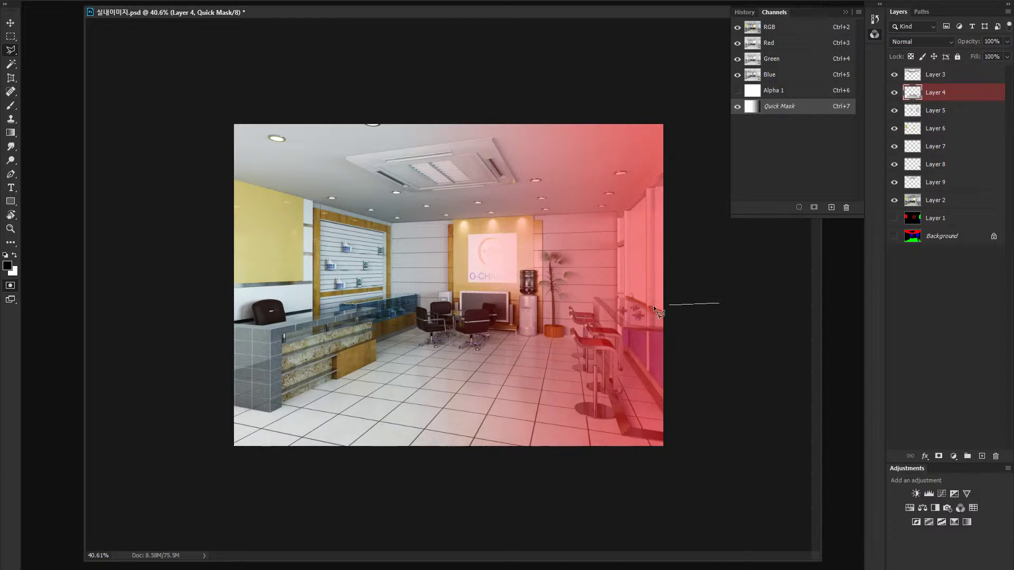
pyautogui.click(579, 318)
pyautogui.click(613, 480)
pyautogui.click(707, 491)
pyautogui.click(756, 467)
pyautogui.doubleClick(770, 381)
pyautogui.press('Delete')
pyautogui.hotkey('ctrl', 'd')
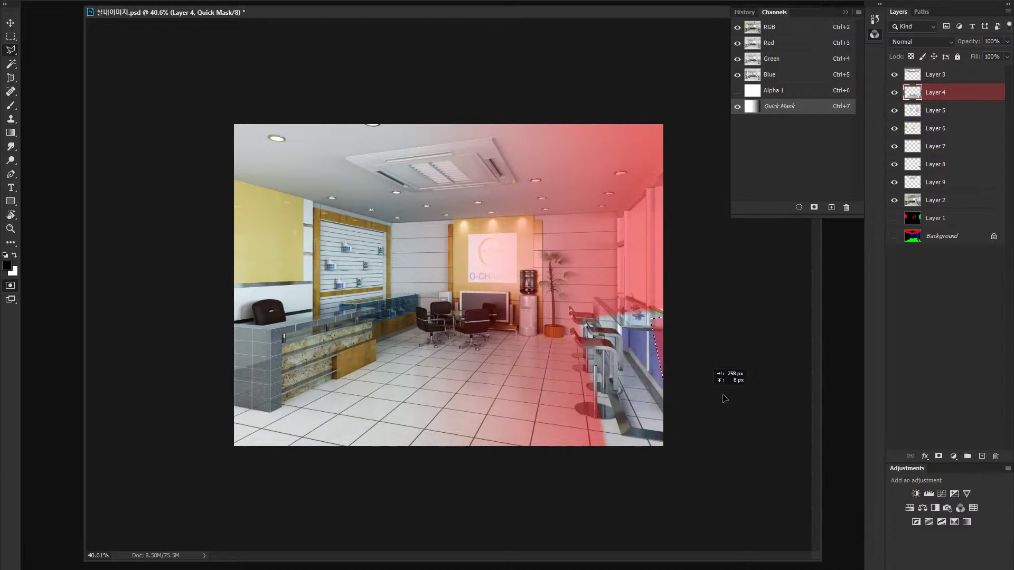
pyautogui.press('q')
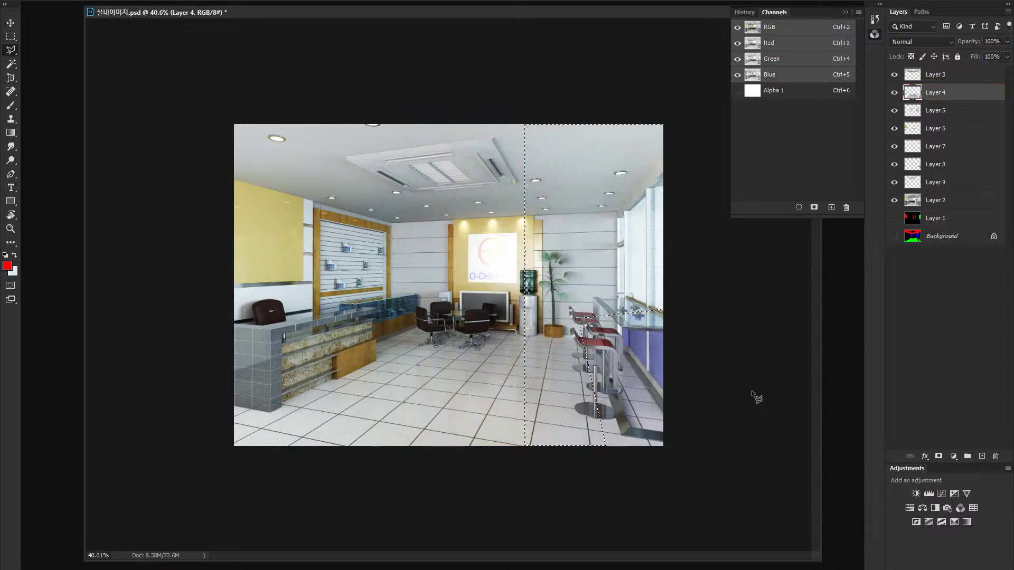
# Step: Brighten the selected part of the floor layer with Brightness/Contrast, setting brightness to 35
pyautogui.hotkey('alt', 'i')
pyautogui.press('a')
pyautogui.press('c')
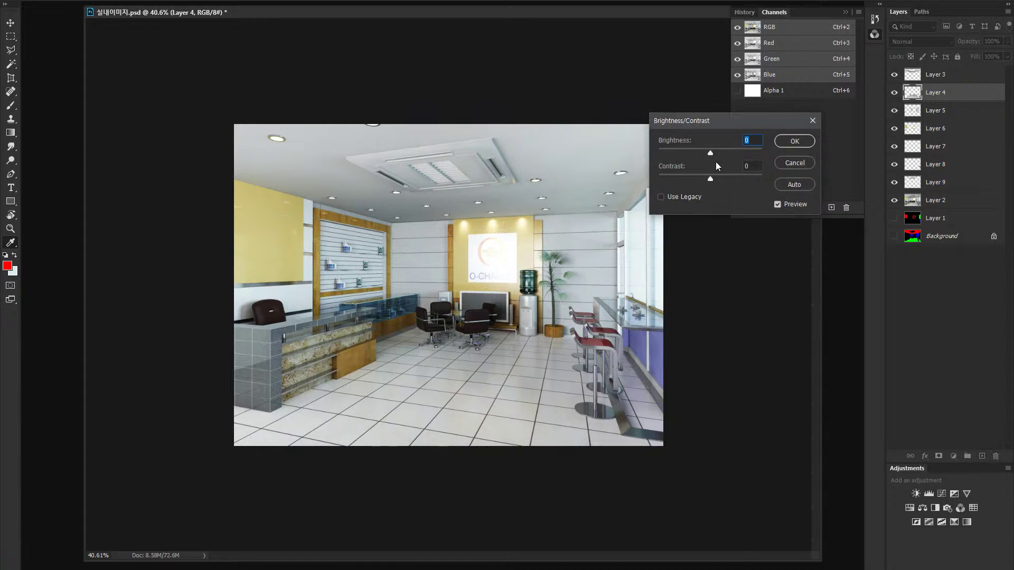
pyautogui.moveTo(710, 153); pyautogui.dragTo(717, 153)
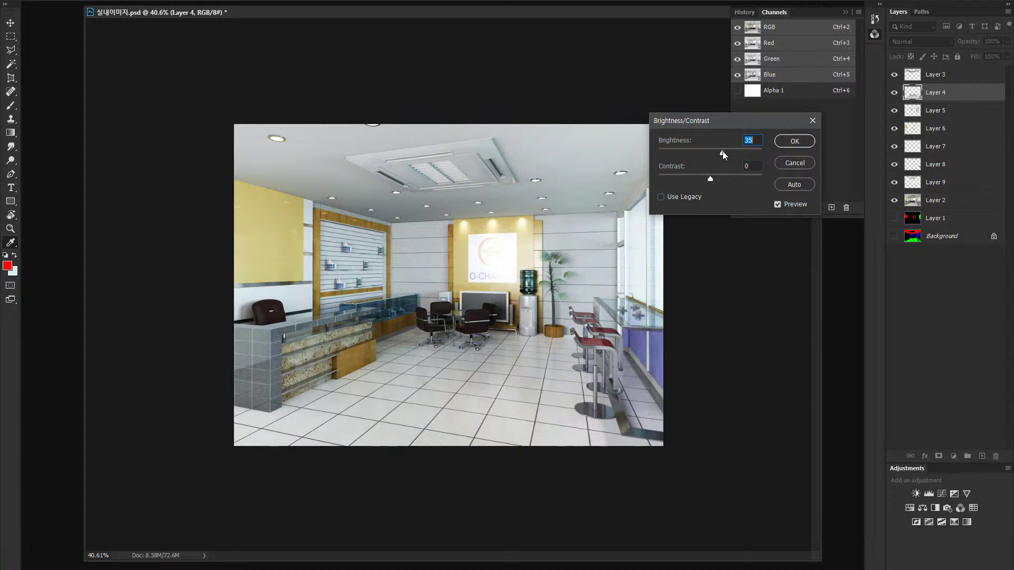
pyautogui.click(793, 140)
# Step: Compare the floor around the bar stools with and without the brightness change, keeping the change applied
pyautogui.hotkey('ctrl', 'space')
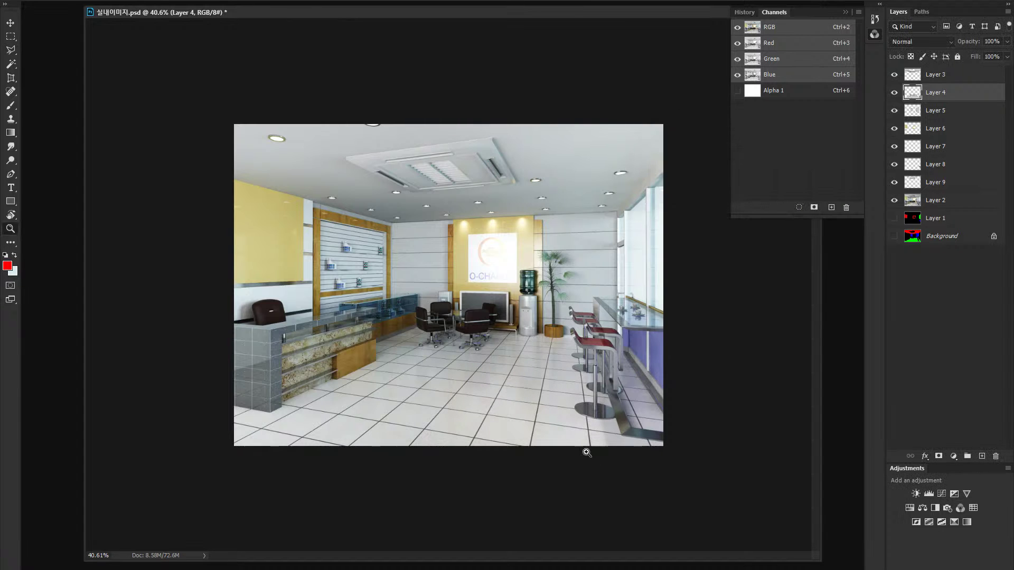
pyautogui.moveTo(598, 417); pyautogui.dragTo(649, 420)
pyautogui.hotkey('ctrl', 'z')
pyautogui.hotkey('ctrl', 'shift', 'z')
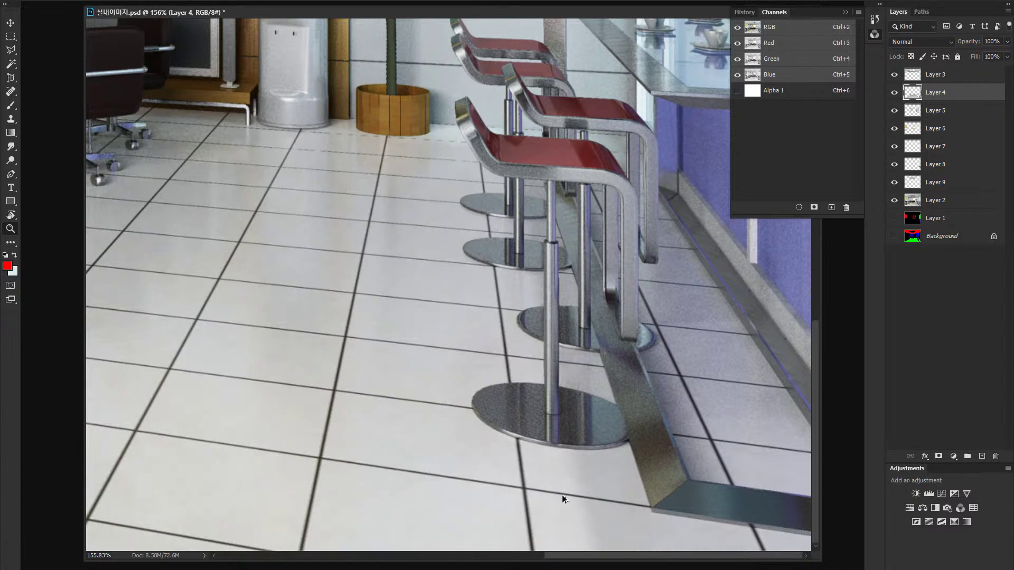
pyautogui.hotkey('ctrl', 'z')
pyautogui.hotkey('ctrl', 'shift', 'z')
pyautogui.moveTo(504, 457); pyautogui.dragTo(444, 470)
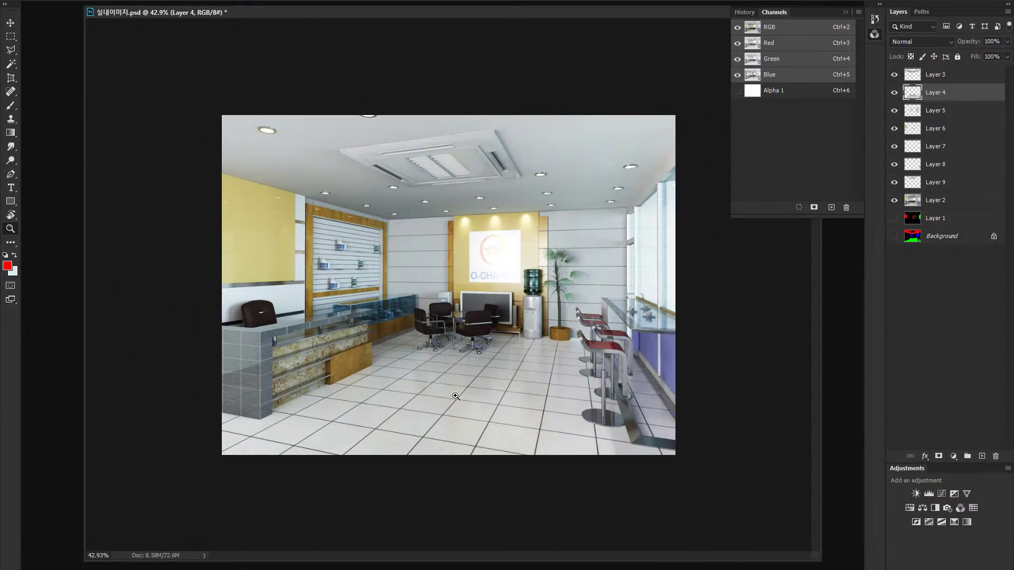
# Step: Clear the selection, select the yellow wall panel layer, Layer 6, and set its brightness to -29 with Brightness/Contrast
pyautogui.hotkey('ctrl', 'd')
pyautogui.keyDown('ctrl'); pyautogui.click(531, 236); pyautogui.keyUp('ctrl')
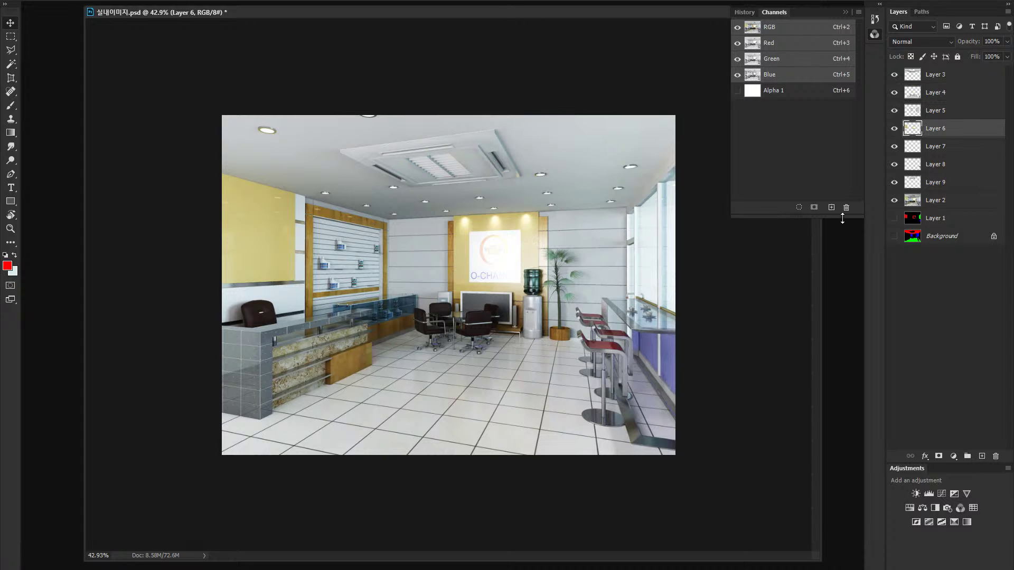
pyautogui.moveTo(501, 277); pyautogui.dragTo(567, 300)
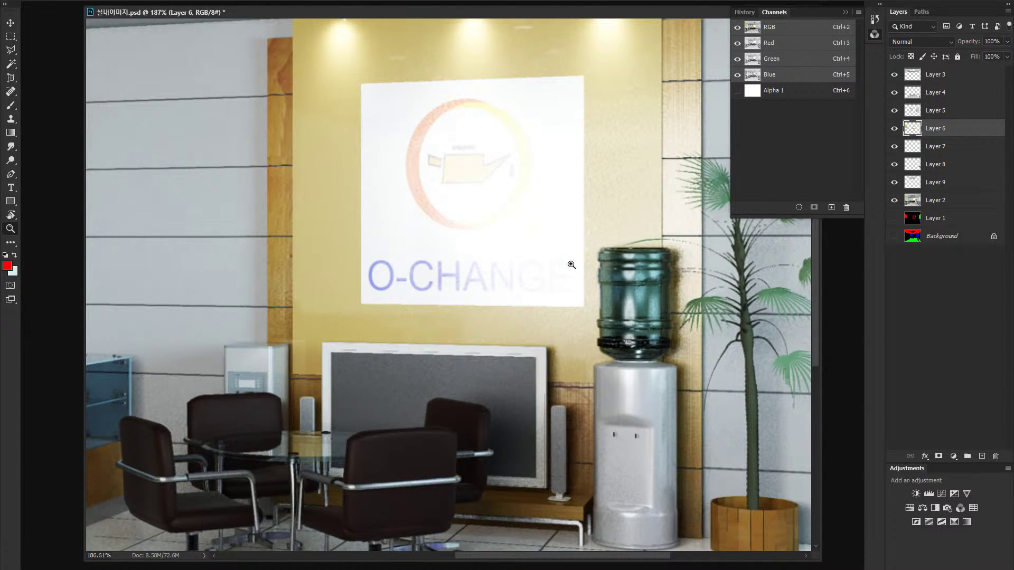
pyautogui.moveTo(572, 265); pyautogui.dragTo(500, 270)
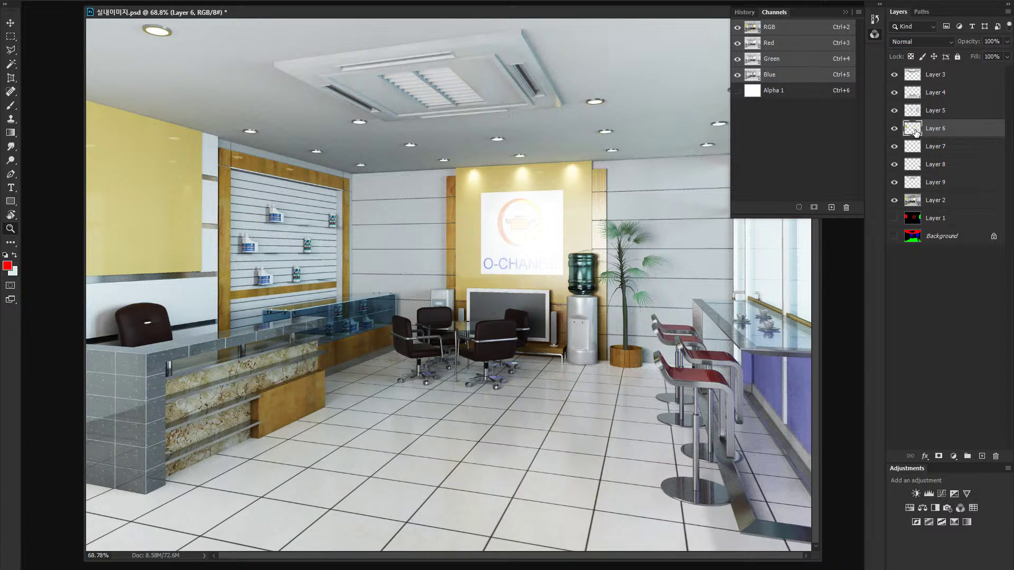
pyautogui.keyDown('alt'); pyautogui.click(894, 129); pyautogui.keyUp('alt')
pyautogui.keyDown('alt'); pyautogui.click(894, 128); pyautogui.keyUp('alt')
pyautogui.hotkey('alt', 'i')
pyautogui.press('j')
pyautogui.press('c')
pyautogui.click(701, 153)
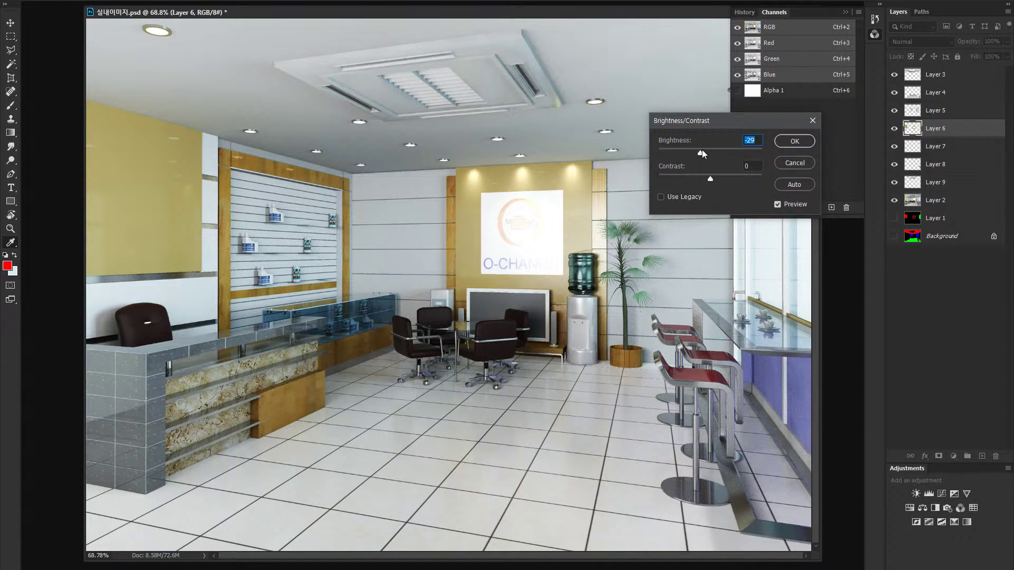
pyautogui.click(803, 141)
# Step: Warm up the yellow wall panels with Color Balance, setting the midtone levels to +35, 0 and -23
pyautogui.hotkey('ctrl', 'b')
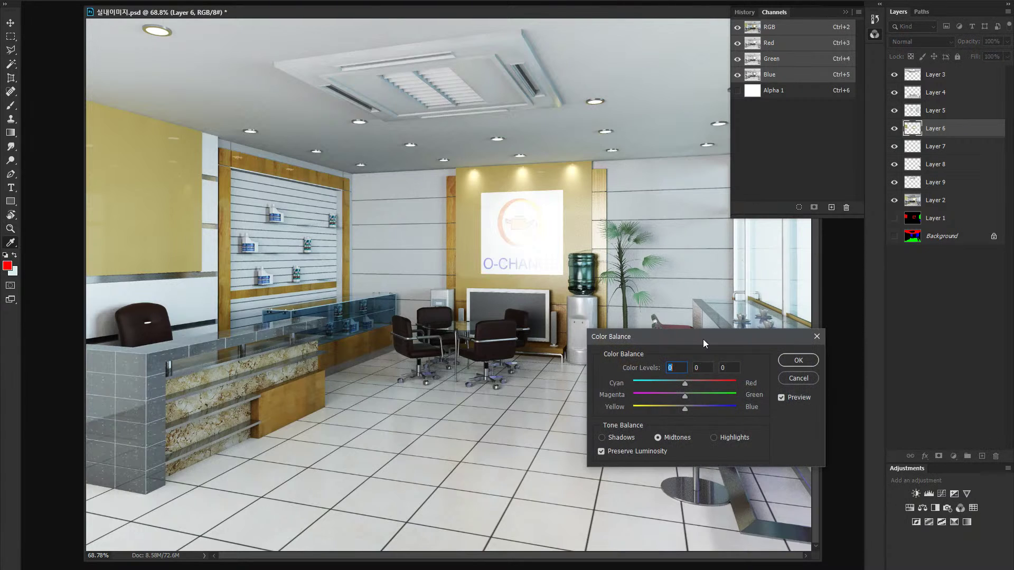
pyautogui.click(707, 382)
pyautogui.click(674, 407)
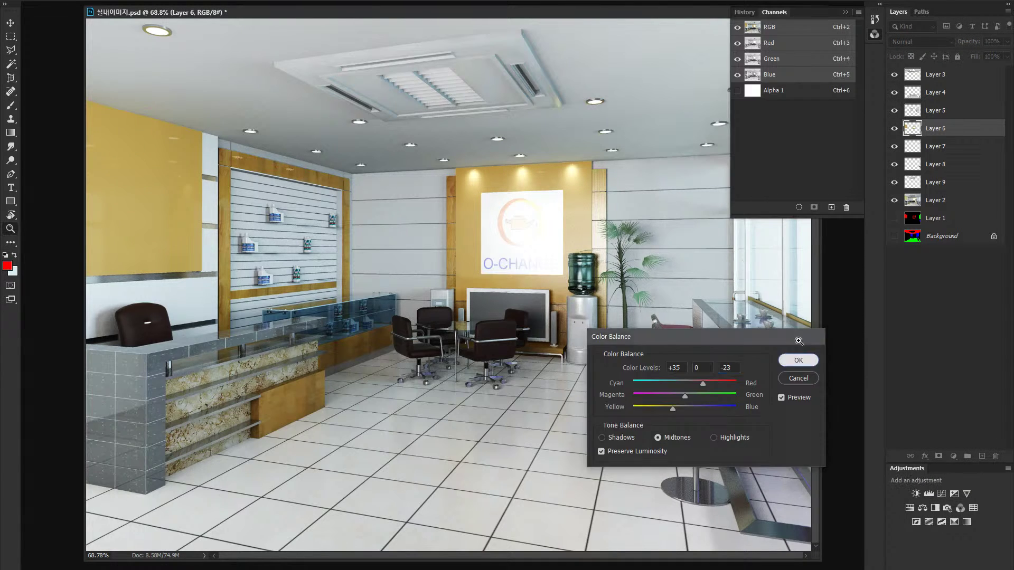
pyautogui.click(799, 361)
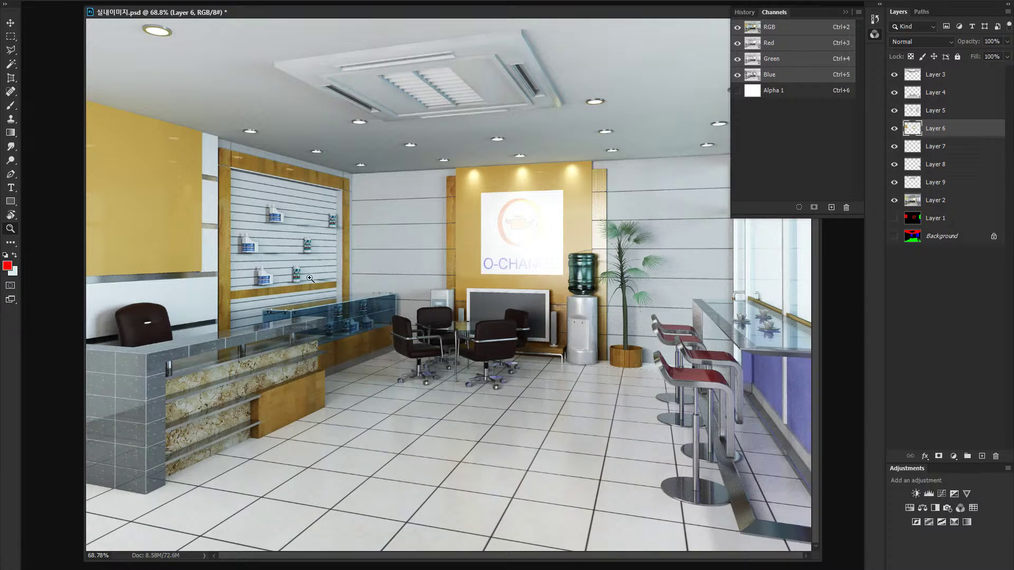
# Step: Make the base render layer, Layer 2, active and toggle its visibility to check what it holds
pyautogui.click(10, 23)
pyautogui.click(936, 201)
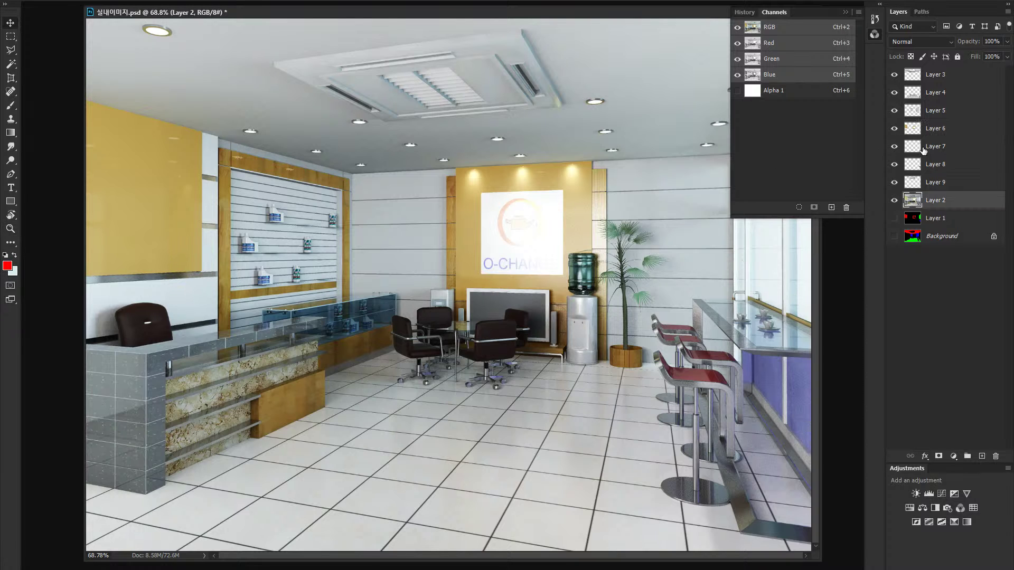
pyautogui.click(894, 200)
pyautogui.click(894, 200)
# Step: Try to outline the whole wall behind the reception desk with the Polygonal Lasso and copy it to a new layer
pyautogui.press('z')
pyautogui.moveTo(199, 176); pyautogui.dragTo(248, 176)
pyautogui.press('l')
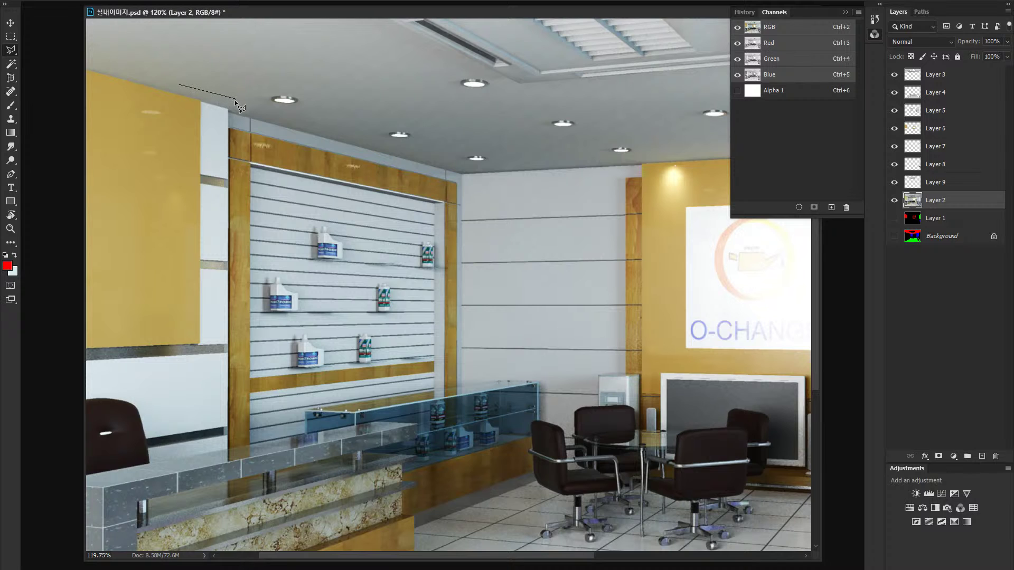
pyautogui.moveTo(238, 462); pyautogui.dragTo(328, 354)
pyautogui.click(328, 347)
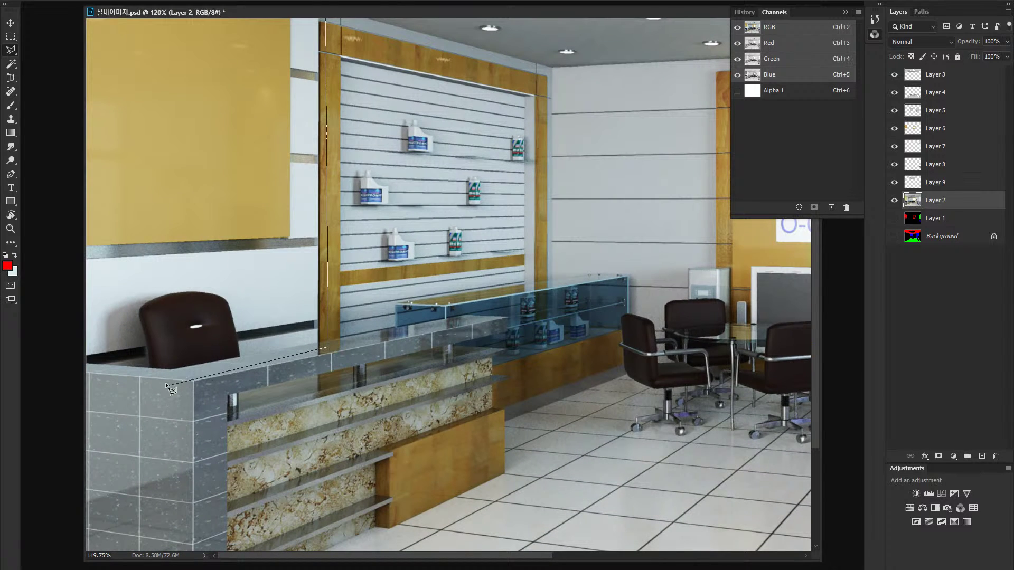
pyautogui.click(172, 374)
pyautogui.click(74, 370)
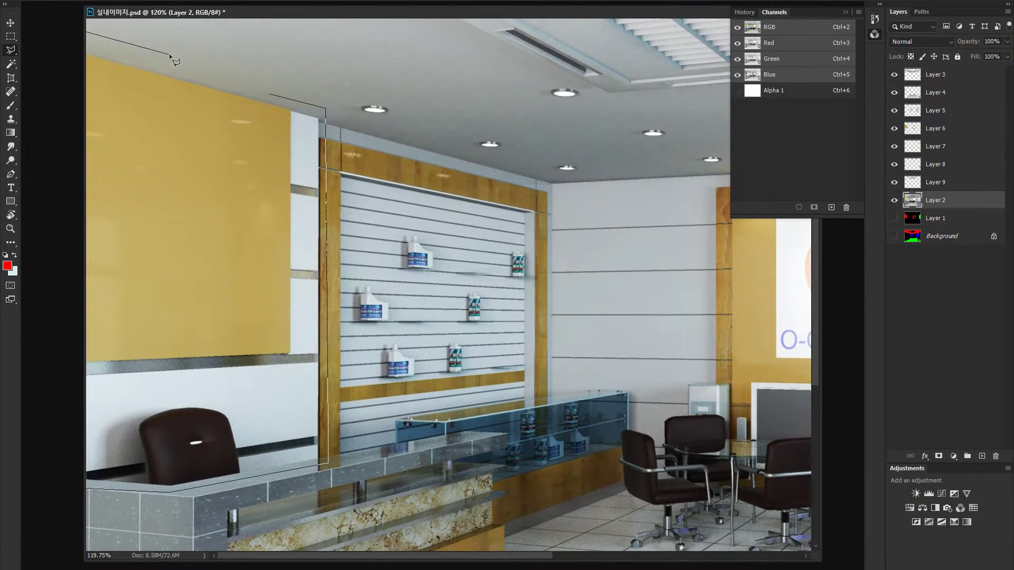
pyautogui.doubleClick(59, 19)
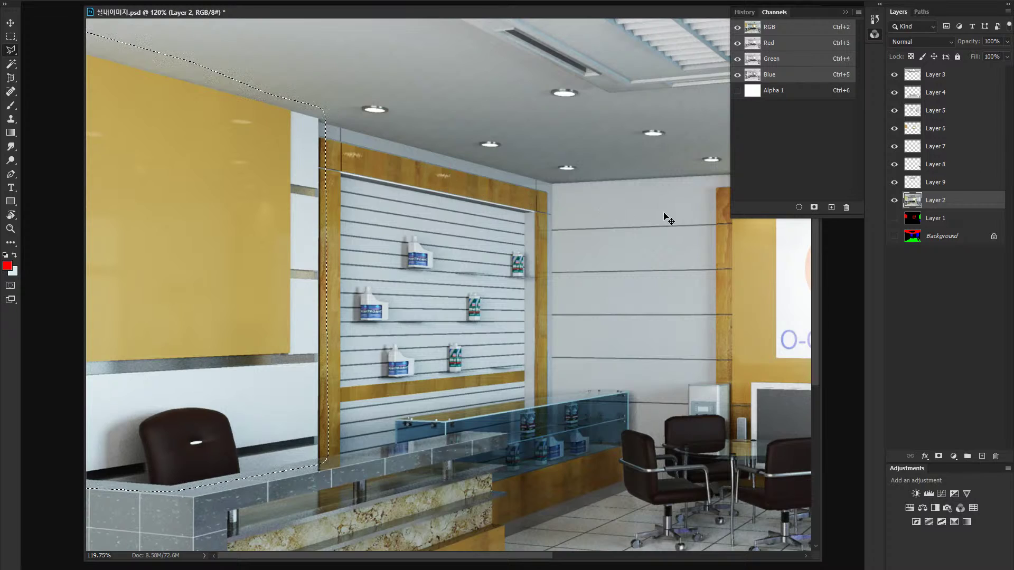
pyautogui.hotkey('ctrl', 'j')
# Step: Check the soft-edged wall copy, Layer 10, on its own against the full image, and delete that layer
pyautogui.keyDown('alt'); pyautogui.click(895, 201); pyautogui.keyUp('alt')
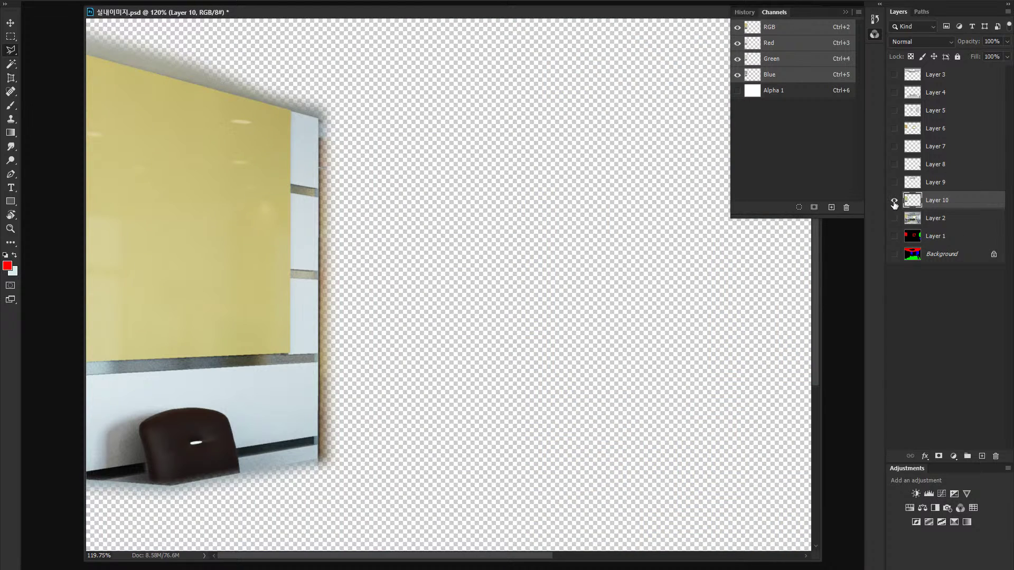
pyautogui.keyDown('alt'); pyautogui.click(894, 200); pyautogui.keyUp('alt')
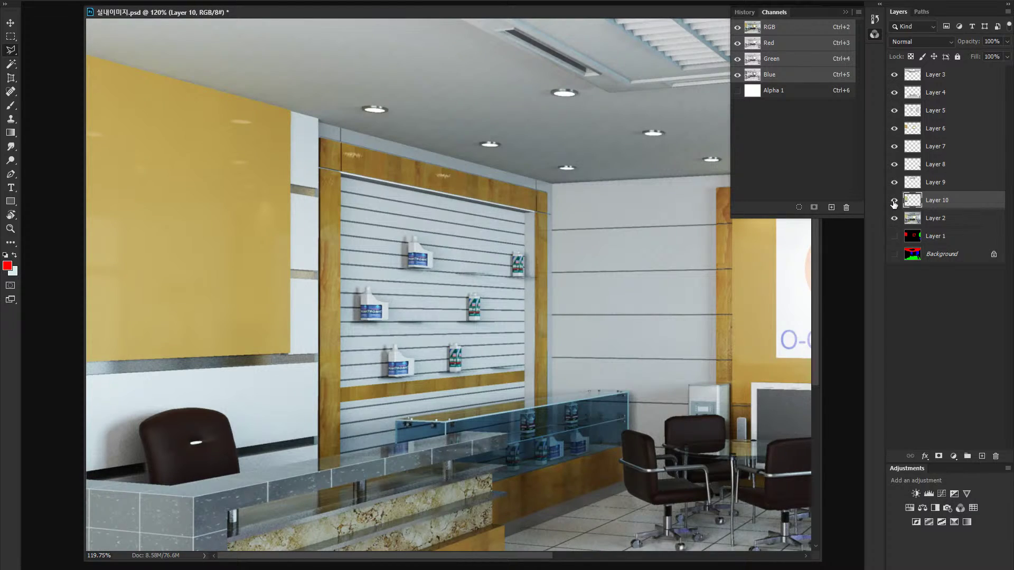
pyautogui.keyDown('alt'); pyautogui.click(894, 201); pyautogui.keyUp('alt')
pyautogui.keyDown('alt'); pyautogui.click(894, 200); pyautogui.keyUp('alt')
pyautogui.keyDown('alt'); pyautogui.click(894, 201); pyautogui.keyUp('alt')
pyautogui.keyDown('alt'); pyautogui.click(894, 201); pyautogui.keyUp('alt')
pyautogui.keyDown('alt'); pyautogui.click(894, 201); pyautogui.keyUp('alt')
pyautogui.keyDown('alt'); pyautogui.click(894, 201); pyautogui.keyUp('alt')
pyautogui.press('Delete')
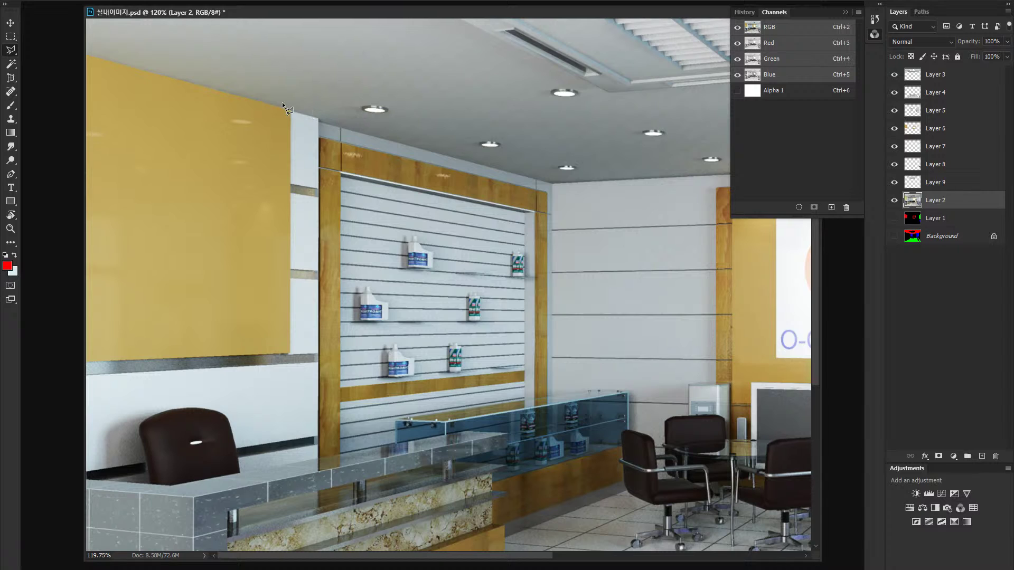
# Step: Outline the white wall around the yellow panel behind the desk with a hard-edged Polygonal Lasso selection and copy it to a new layer
pyautogui.click(319, 112)
pyautogui.click(319, 410)
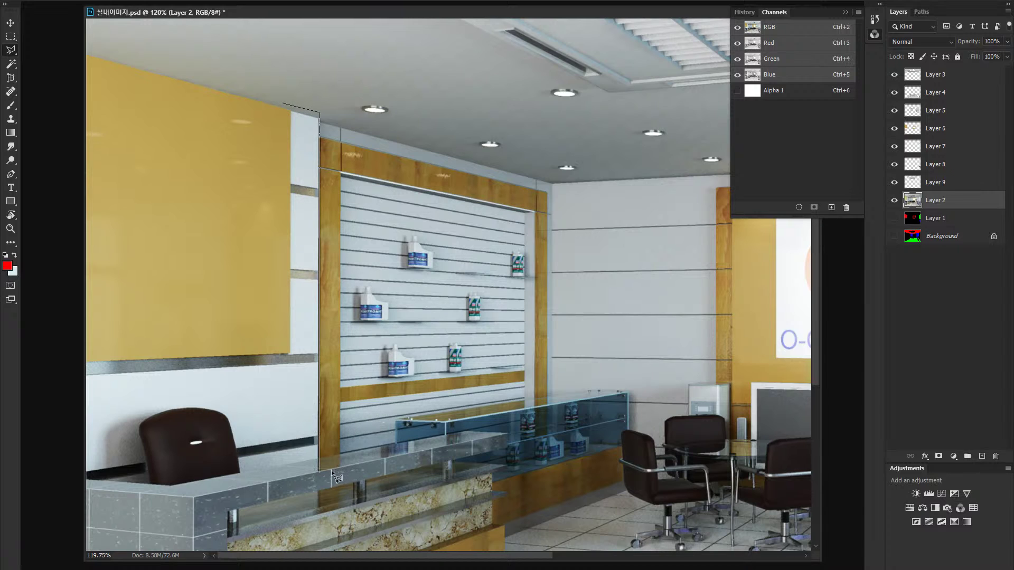
pyautogui.click(319, 461)
pyautogui.click(165, 490)
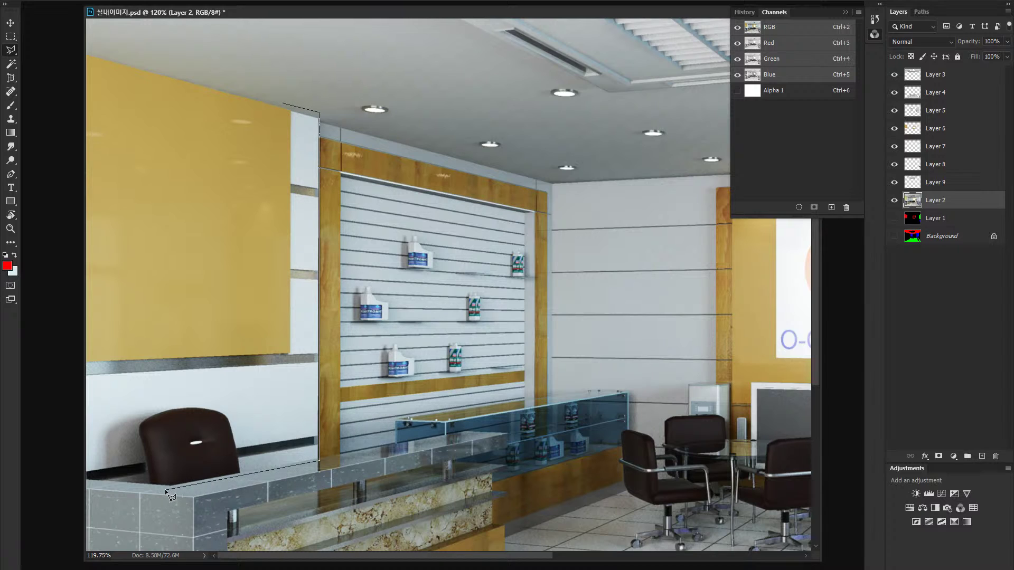
pyautogui.click(74, 478)
pyautogui.click(79, 359)
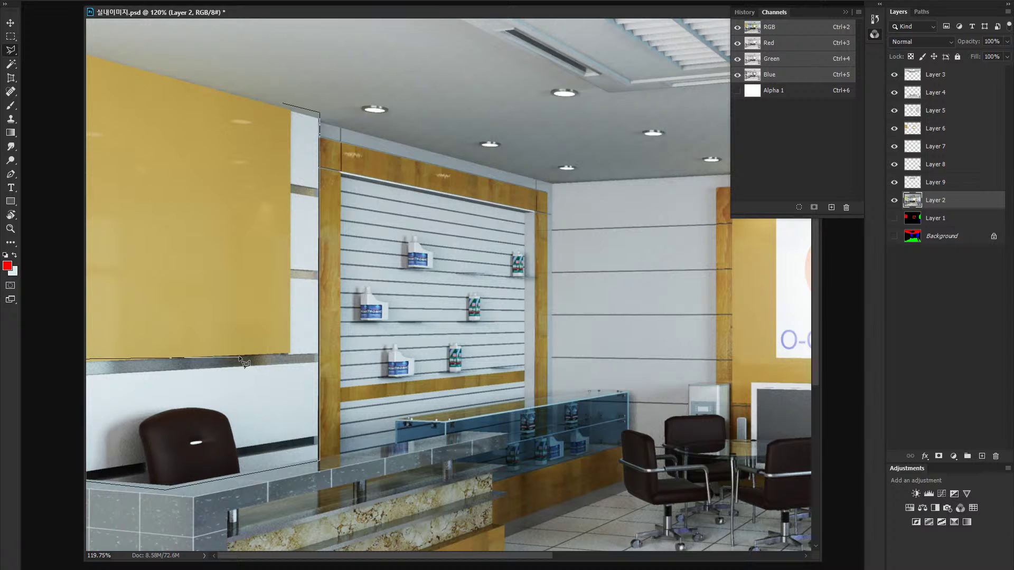
pyautogui.click(288, 350)
pyautogui.click(284, 105)
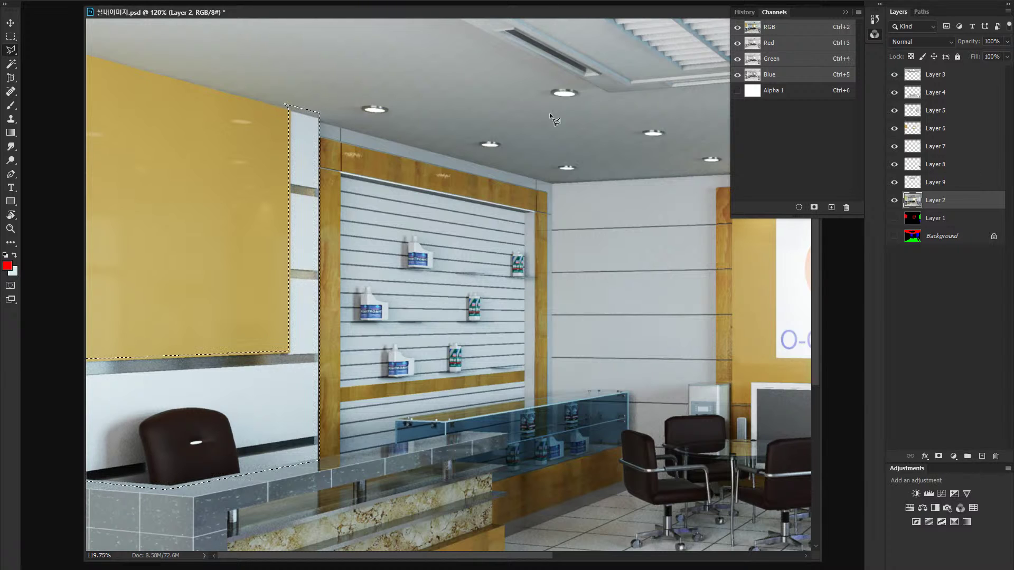
pyautogui.hotkey('ctrl', 'j')
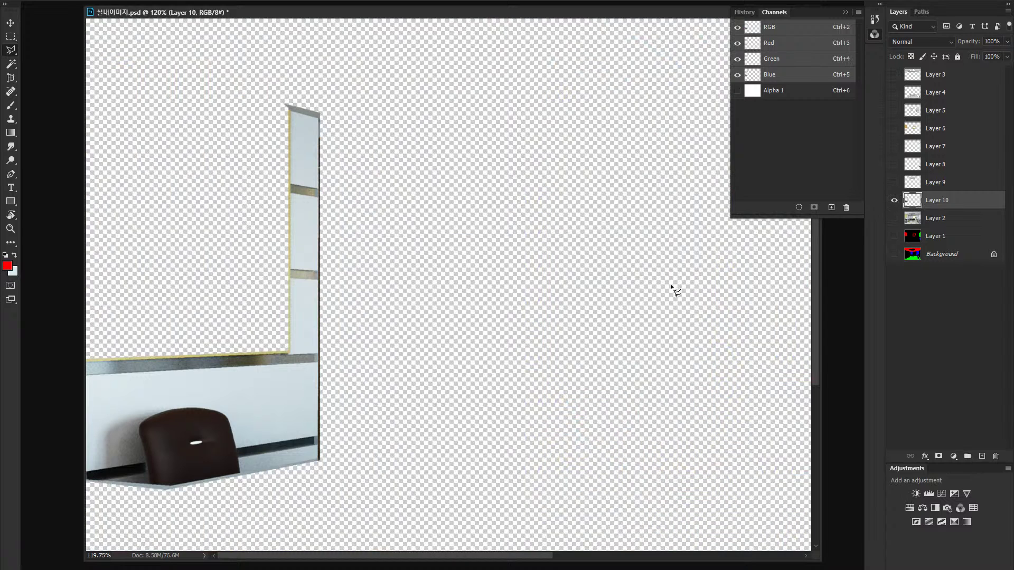
# Step: Isolate Layer 10, load its outline as a selection, and narrow it to the white wall with Color Range at fuzziness 77
pyautogui.keyDown('alt'); pyautogui.click(894, 200); pyautogui.keyUp('alt')
pyautogui.keyDown('ctrl'); pyautogui.click(912, 206); pyautogui.keyUp('ctrl')
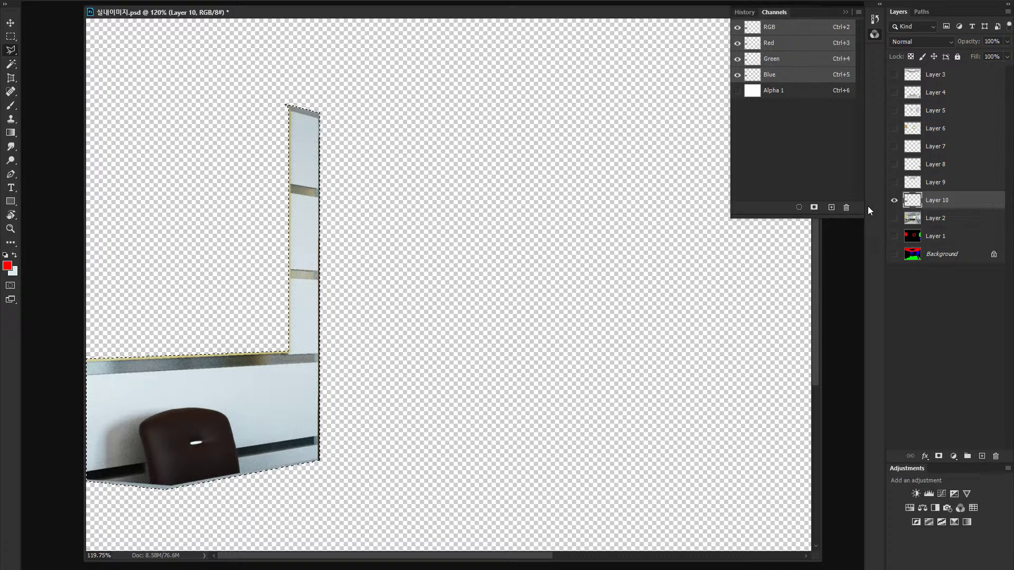
pyautogui.hotkey('alt', 's')
pyautogui.press('c')
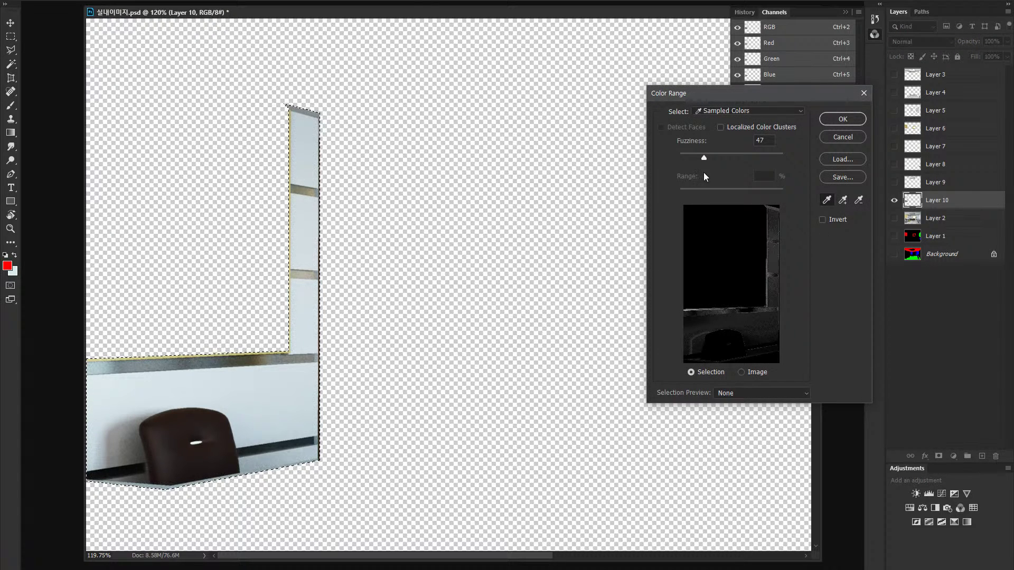
pyautogui.moveTo(775, 103); pyautogui.dragTo(537, 109)
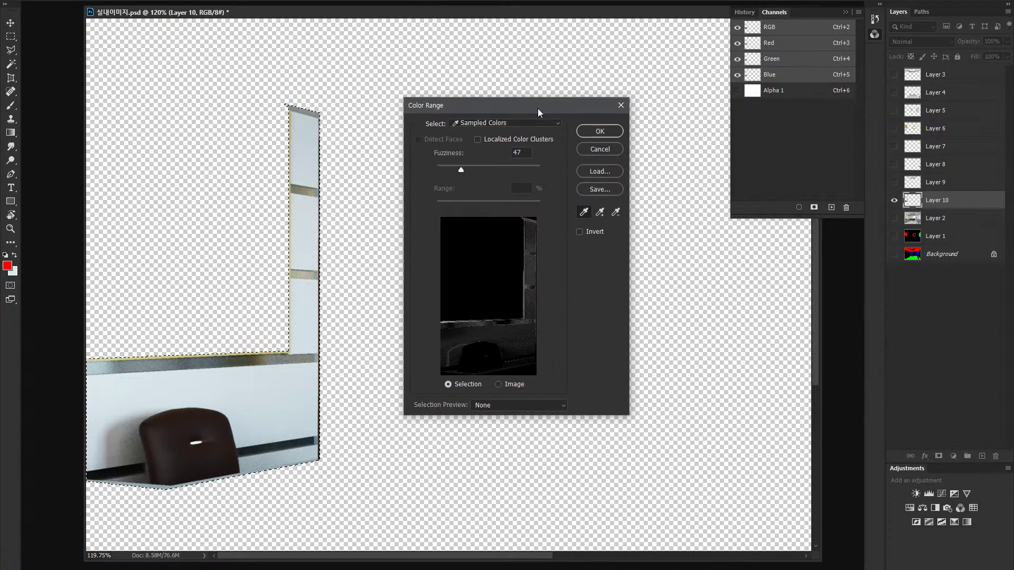
pyautogui.click(308, 236)
pyautogui.moveTo(463, 168); pyautogui.dragTo(477, 168)
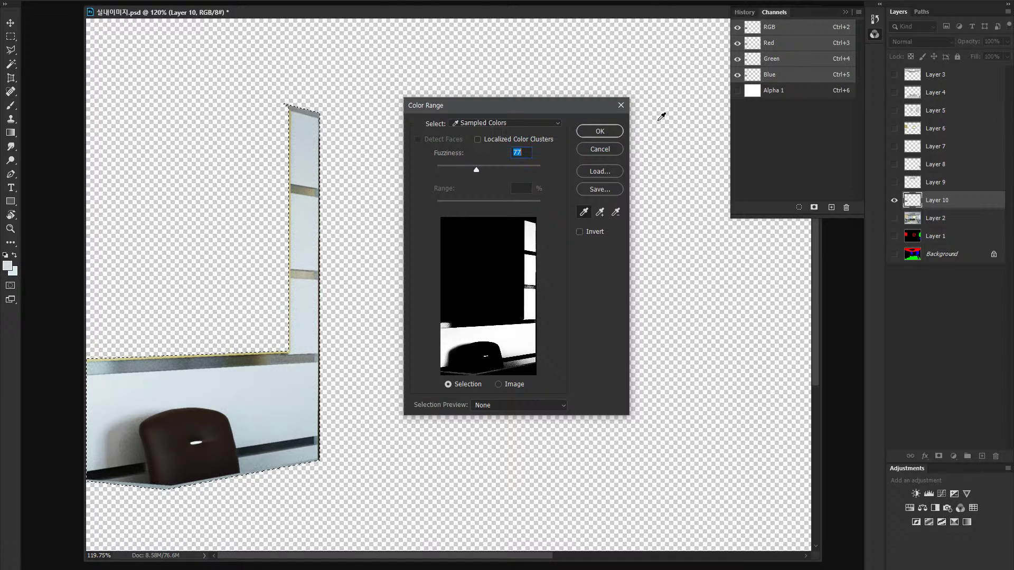
pyautogui.click(597, 132)
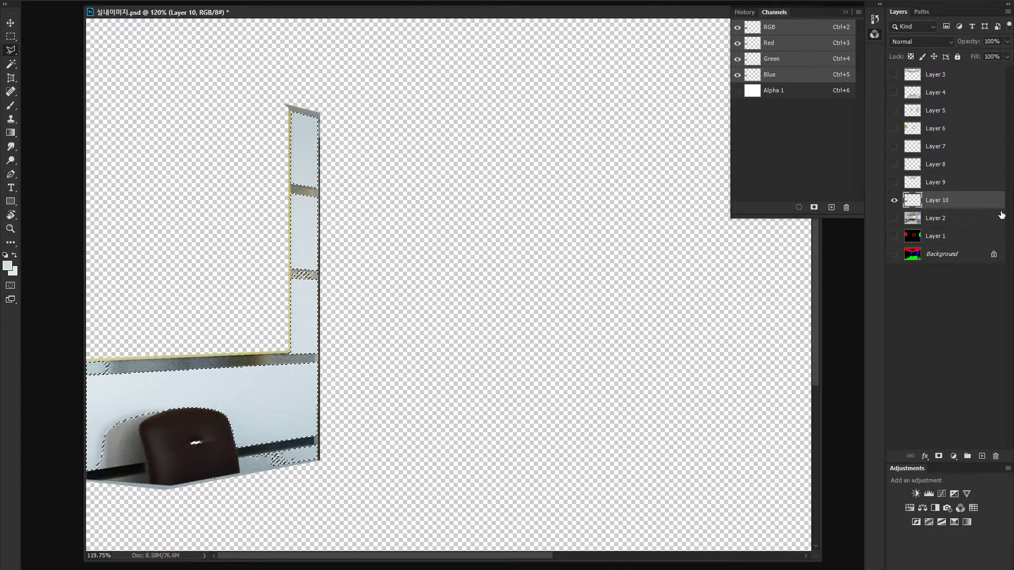
# Step: Show all layers, replace Layer 10 with a new layer holding only the selected white surfaces, and make that layer active
pyautogui.moveTo(894, 78); pyautogui.dragTo(894, 254)
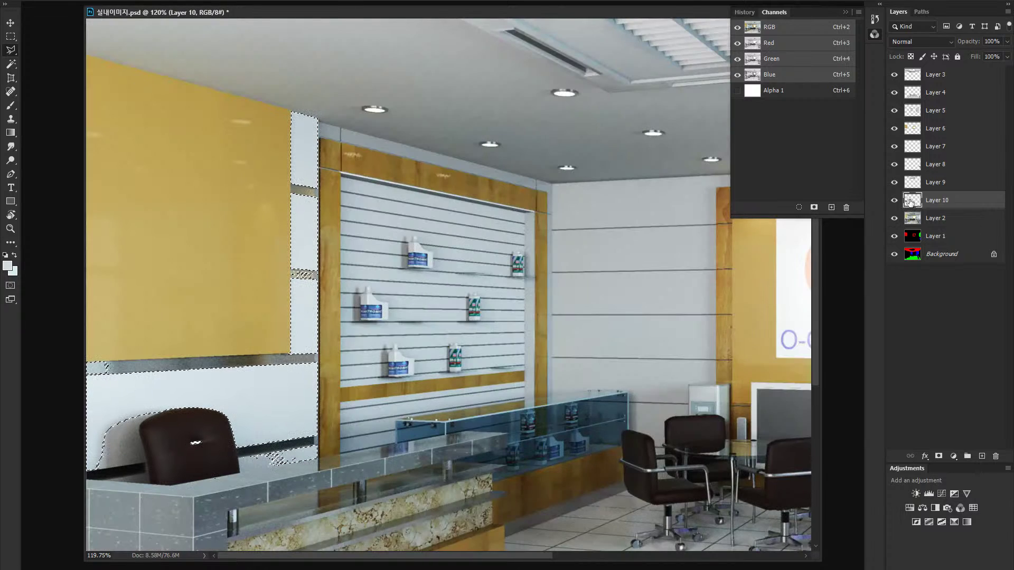
pyautogui.hotkey('ctrl', 'j')
pyautogui.click(918, 222)
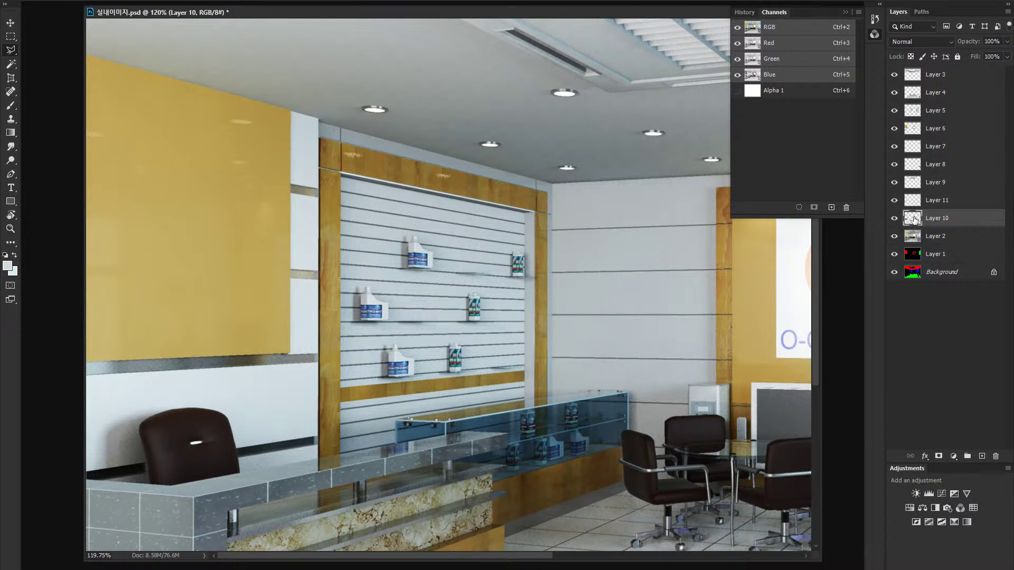
pyautogui.press('Delete')
pyautogui.keyDown('alt'); pyautogui.click(894, 202); pyautogui.keyUp('alt')
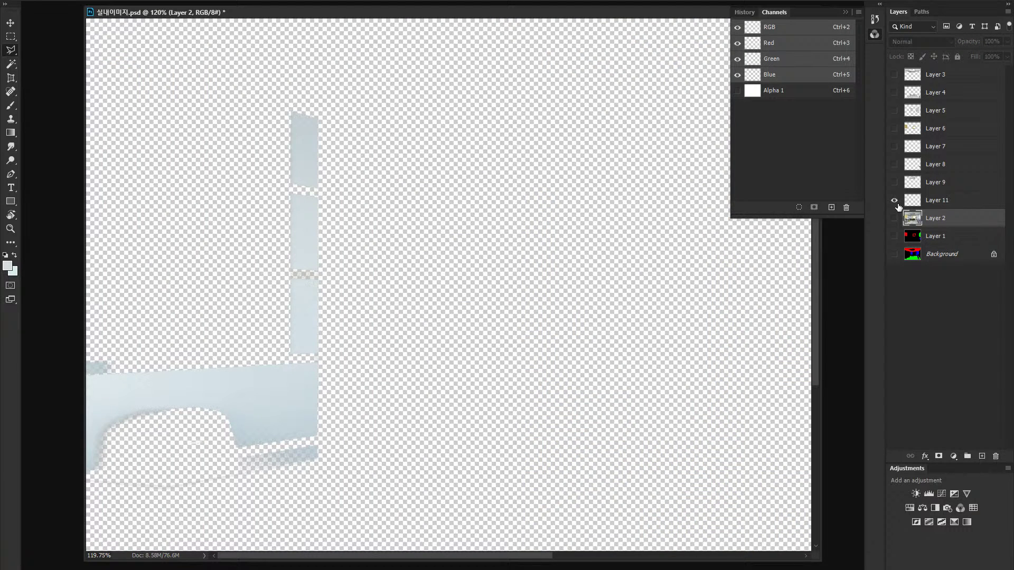
pyautogui.keyDown('alt'); pyautogui.click(894, 200); pyautogui.keyUp('alt')
pyautogui.click(911, 205)
# Step: Inspect the extracted white wall pieces up close, comparing the isolated layer with the full image
pyautogui.keyDown('alt'); pyautogui.click(894, 201); pyautogui.keyUp('alt')
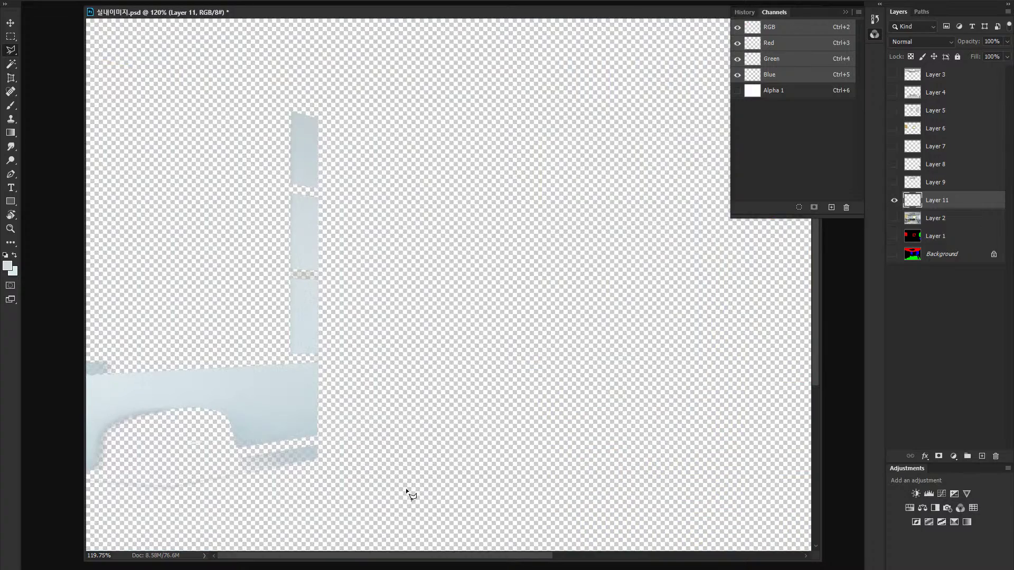
pyautogui.press('z')
pyautogui.click(270, 473)
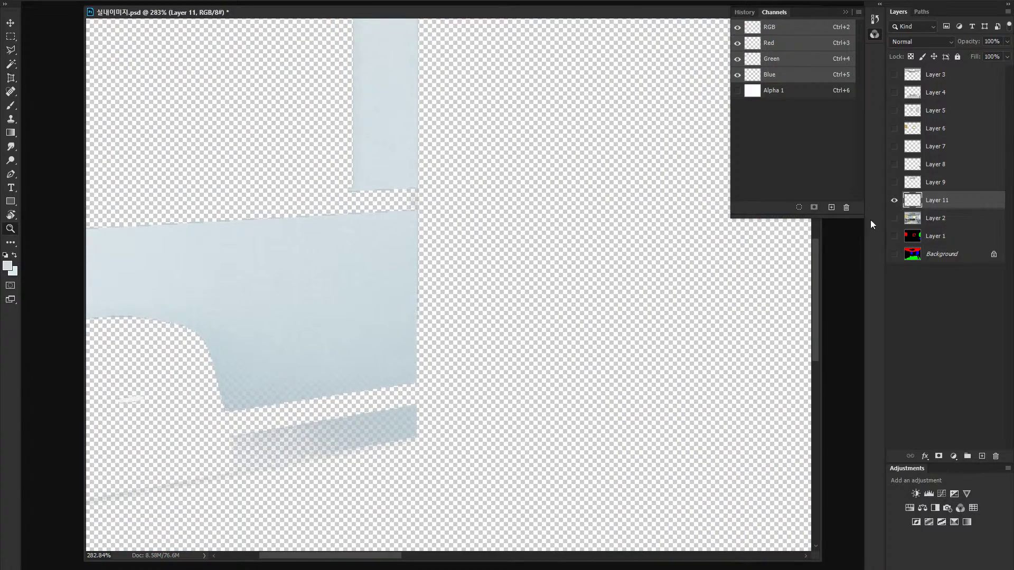
pyautogui.keyDown('alt'); pyautogui.click(895, 201); pyautogui.keyUp('alt')
pyautogui.keyDown('alt'); pyautogui.click(895, 201); pyautogui.keyUp('alt')
pyautogui.keyDown('alt'); pyautogui.click(895, 202); pyautogui.keyUp('alt')
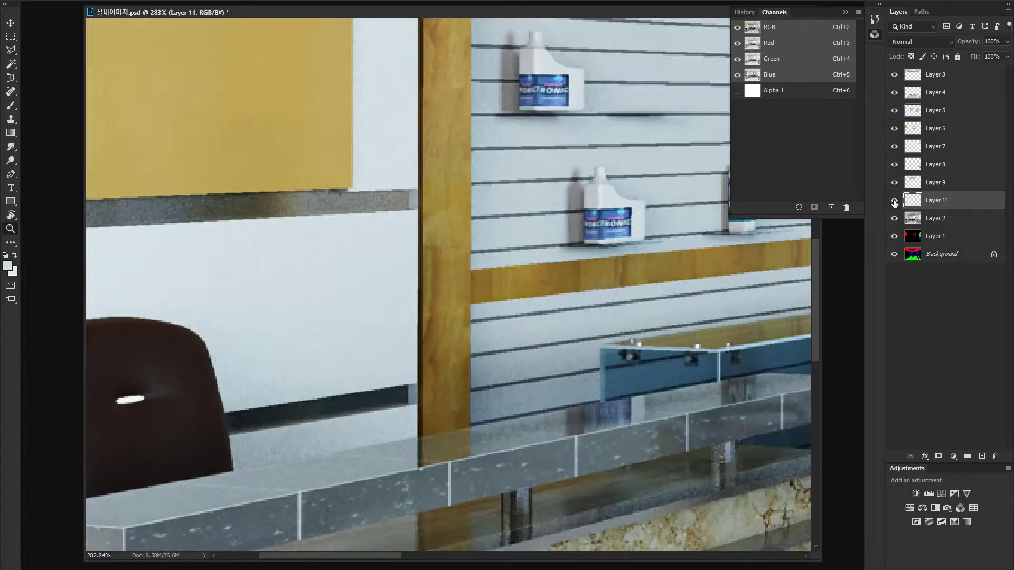
pyautogui.keyDown('alt'); pyautogui.click(895, 201); pyautogui.keyUp('alt')
pyautogui.keyDown('alt'); pyautogui.click(895, 201); pyautogui.keyUp('alt')
# Step: Darken the white wall layer behind the desk, Layer 11, with Brightness/Contrast, setting brightness to -32
pyautogui.moveTo(649, 295); pyautogui.dragTo(482, 332)
pyautogui.hotkey('alt', 'i')
pyautogui.press('j')
pyautogui.press('c')
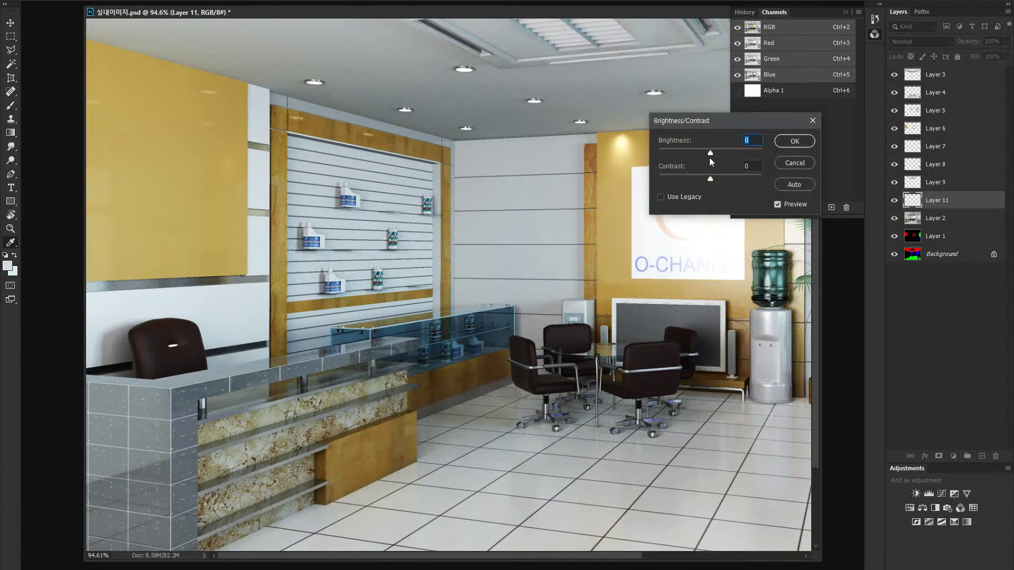
pyautogui.moveTo(704, 150); pyautogui.dragTo(699, 149)
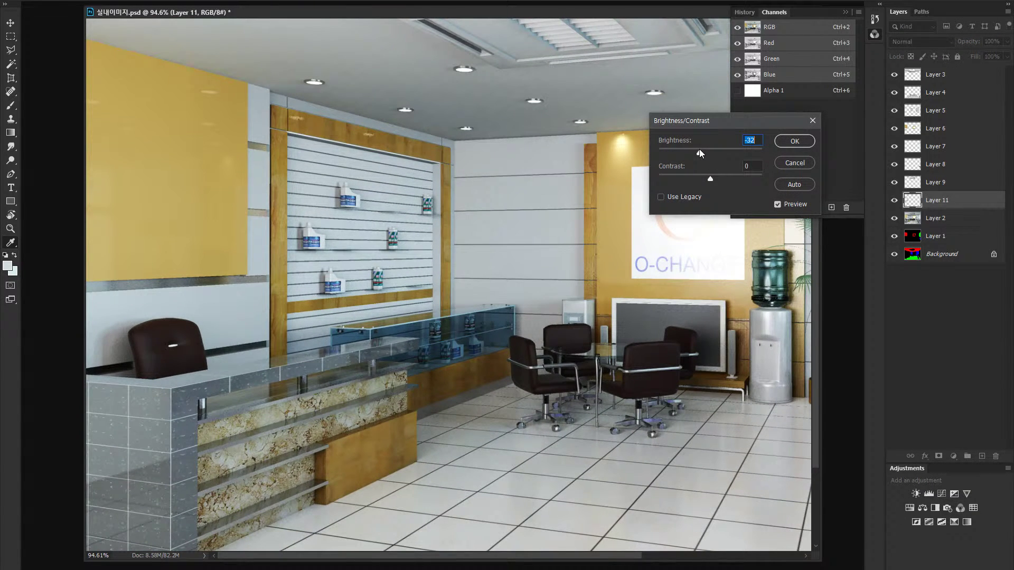
pyautogui.click(795, 146)
# Step: Compare the whole interior with and without the darkening of the wall behind the desk
pyautogui.moveTo(541, 296); pyautogui.dragTo(452, 339)
pyautogui.hotkey('ctrl', 'z')
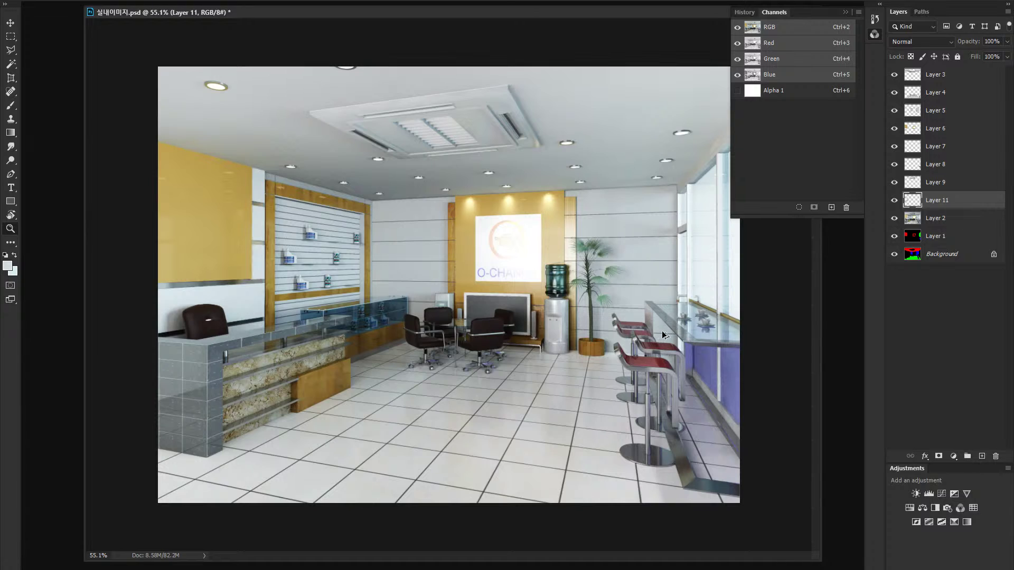
pyautogui.hotkey('ctrl', 'z')
pyautogui.hotkey('ctrl', 'z')
pyautogui.hotkey('ctrl', 'z')
pyautogui.hotkey('ctrl', 'z')
pyautogui.hotkey('ctrl', 'z')
pyautogui.hotkey('ctrl', 'z')
pyautogui.hotkey('ctrl', 'z')
# Step: Select the back wall layer, Layer 5, and create a Quick Mask gradient selection fading from the window side across the wall
pyautogui.press('v')
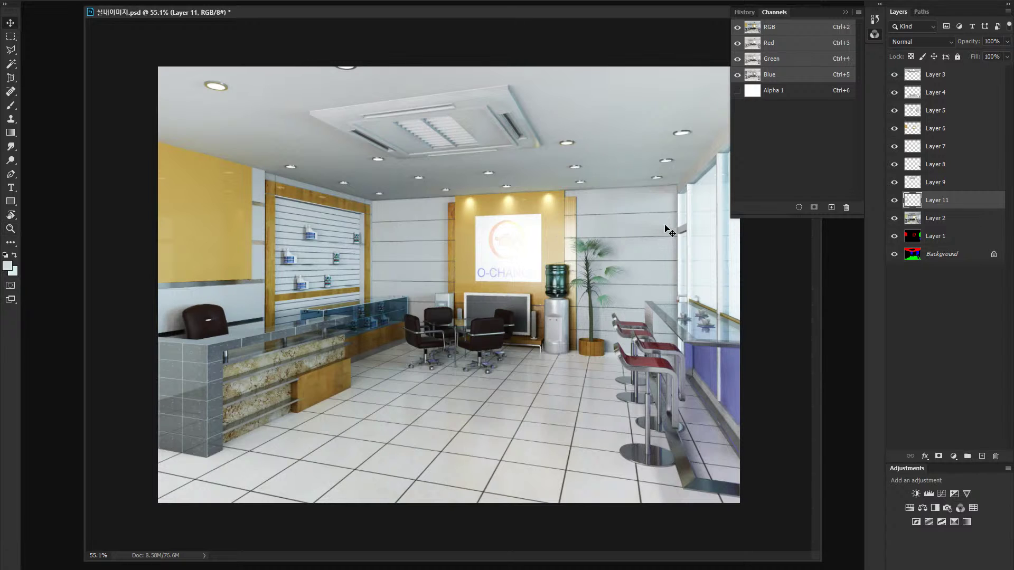
pyautogui.keyDown('ctrl'); pyautogui.click(658, 222); pyautogui.keyUp('ctrl')
pyautogui.keyDown('alt'); pyautogui.click(894, 110); pyautogui.keyUp('alt')
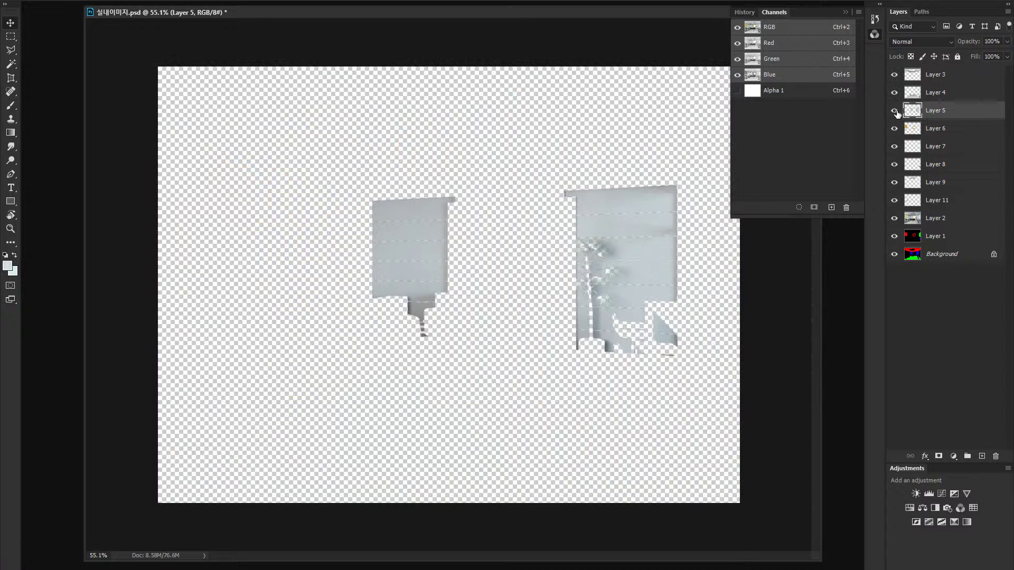
pyautogui.keyDown('alt'); pyautogui.click(894, 110); pyautogui.keyUp('alt')
pyautogui.press('q')
pyautogui.press('g')
pyautogui.press('d')
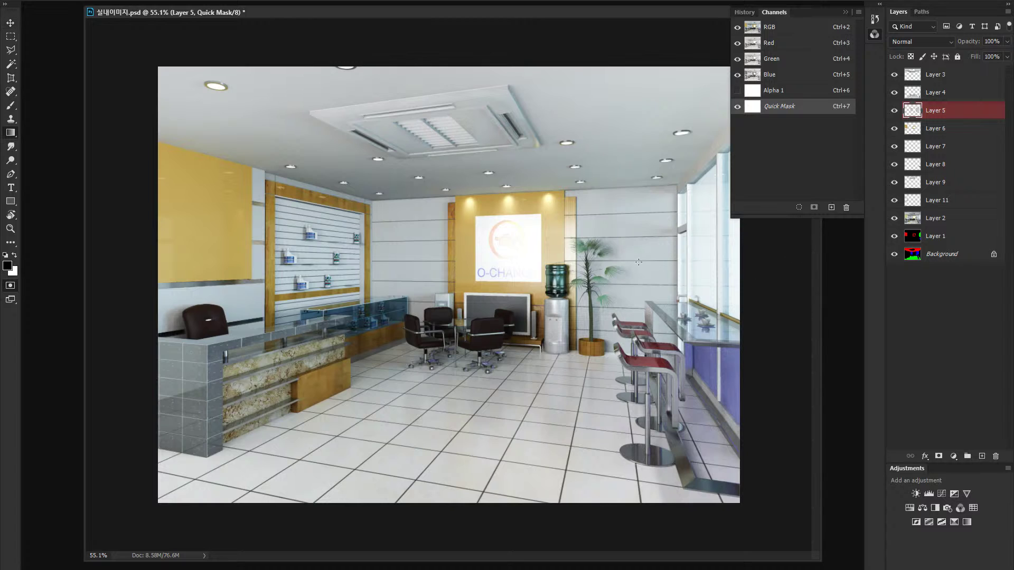
pyautogui.moveTo(694, 254); pyautogui.dragTo(565, 254)
pyautogui.press('q')
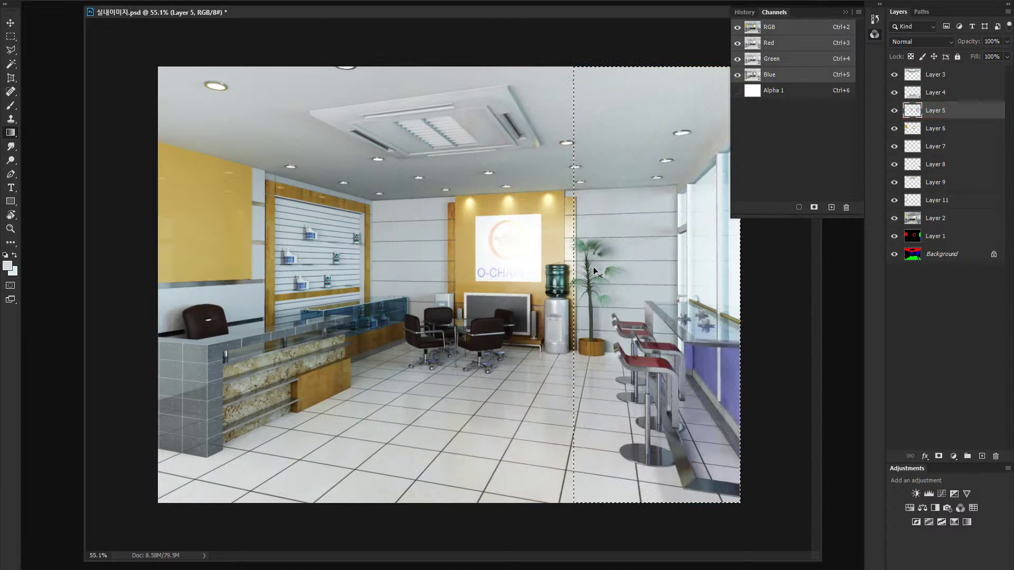
# Step: Brighten the faded selection on the back wall layer with Brightness/Contrast, setting brightness to 26
pyautogui.hotkey('alt', 'i')
pyautogui.press('a')
pyautogui.press('c')
pyautogui.moveTo(710, 153); pyautogui.dragTo(718, 153)
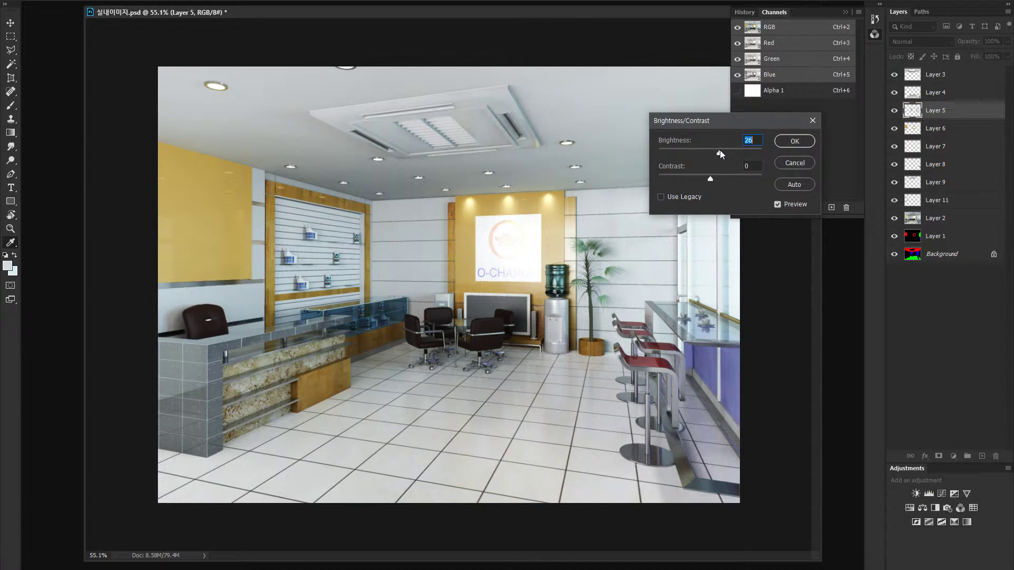
pyautogui.click(794, 141)
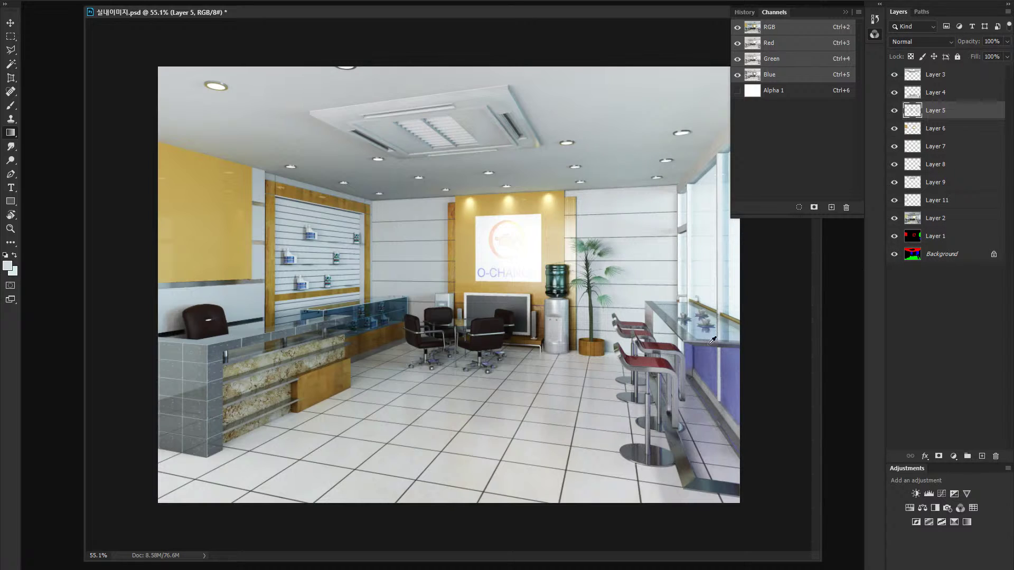
# Step: Select the floor layer, Layer 4, and compare it in isolation with the full image
pyautogui.press('v')
pyautogui.hotkey('alt', ']')
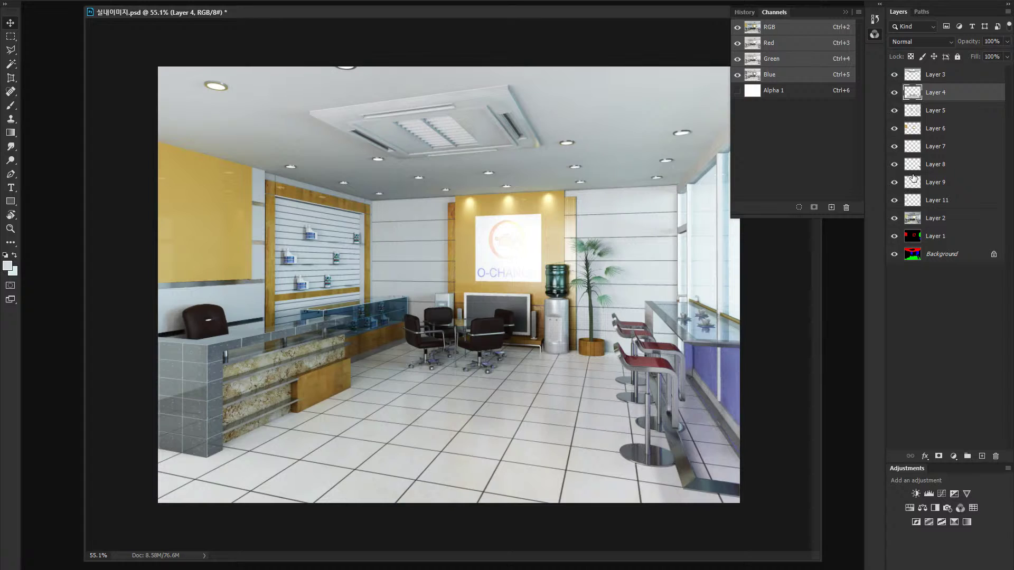
pyautogui.keyDown('alt'); pyautogui.click(895, 94); pyautogui.keyUp('alt')
pyautogui.keyDown('alt'); pyautogui.click(895, 94); pyautogui.keyUp('alt')
pyautogui.hotkey('ctrl', '+')
pyautogui.keyDown('alt'); pyautogui.click(895, 94); pyautogui.keyUp('alt')
pyautogui.keyDown('alt'); pyautogui.click(895, 96); pyautogui.keyUp('alt')
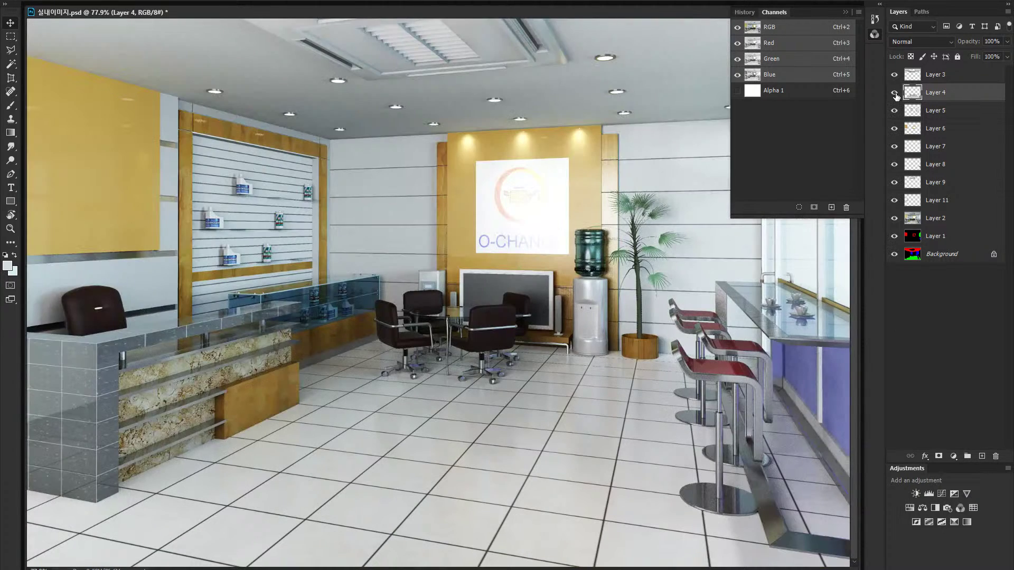
pyautogui.press('z')
pyautogui.moveTo(497, 415); pyautogui.dragTo(478, 422)
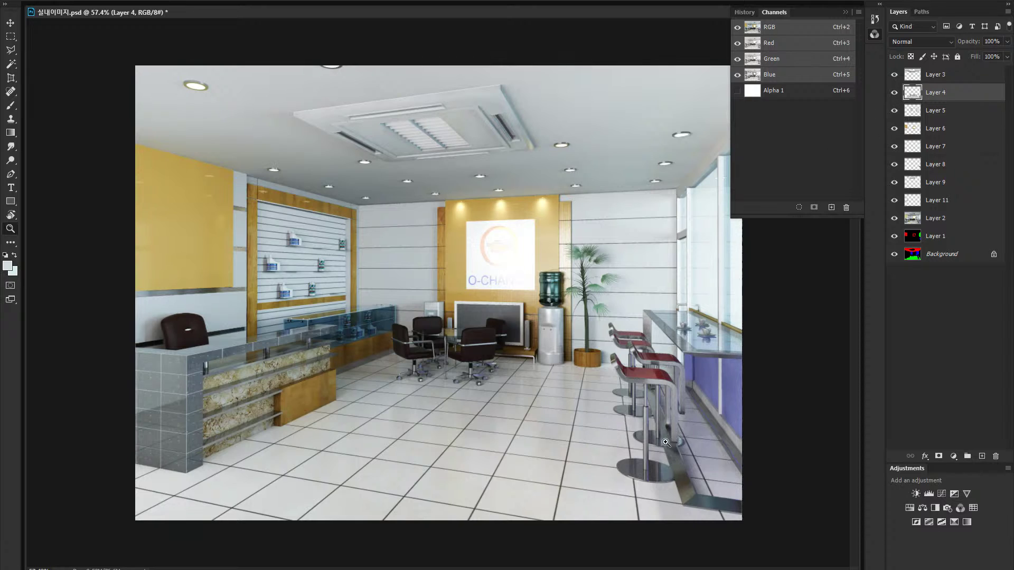
# Step: Inspect the floor layer's edge along the reception desk, isolating the layer and loading its outline as a selection
pyautogui.keyDown('alt'); pyautogui.click(894, 94); pyautogui.keyUp('alt')
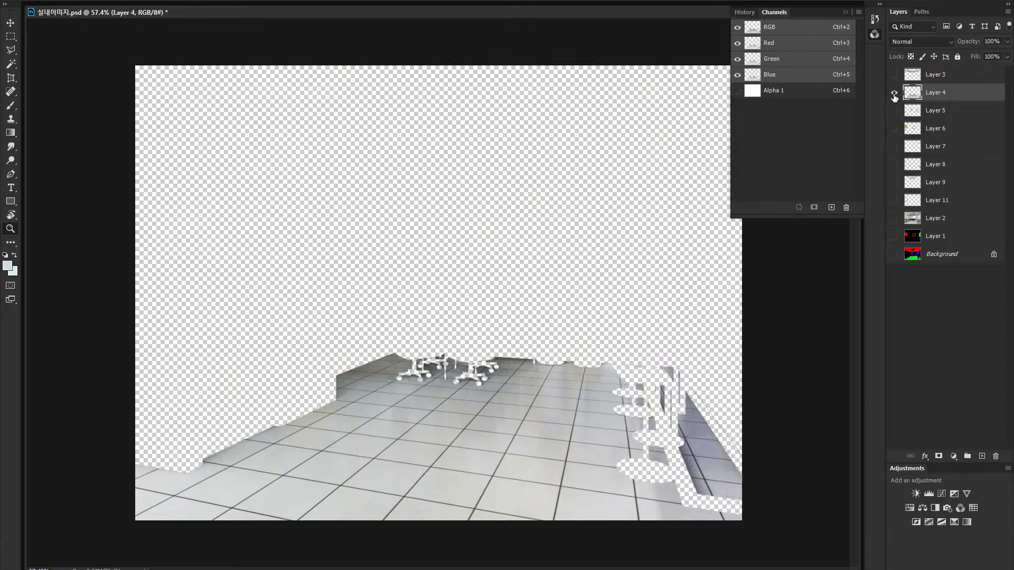
pyautogui.keyDown('alt'); pyautogui.click(894, 94); pyautogui.keyUp('alt')
pyautogui.keyDown('alt'); pyautogui.click(896, 93); pyautogui.keyUp('alt')
pyautogui.keyDown('alt'); pyautogui.click(906, 94); pyautogui.keyUp('alt')
pyautogui.moveTo(268, 510); pyautogui.dragTo(338, 478)
pyautogui.keyDown('alt'); pyautogui.click(911, 94); pyautogui.keyUp('alt')
pyautogui.keyDown('ctrl'); pyautogui.click(911, 94); pyautogui.keyUp('ctrl')
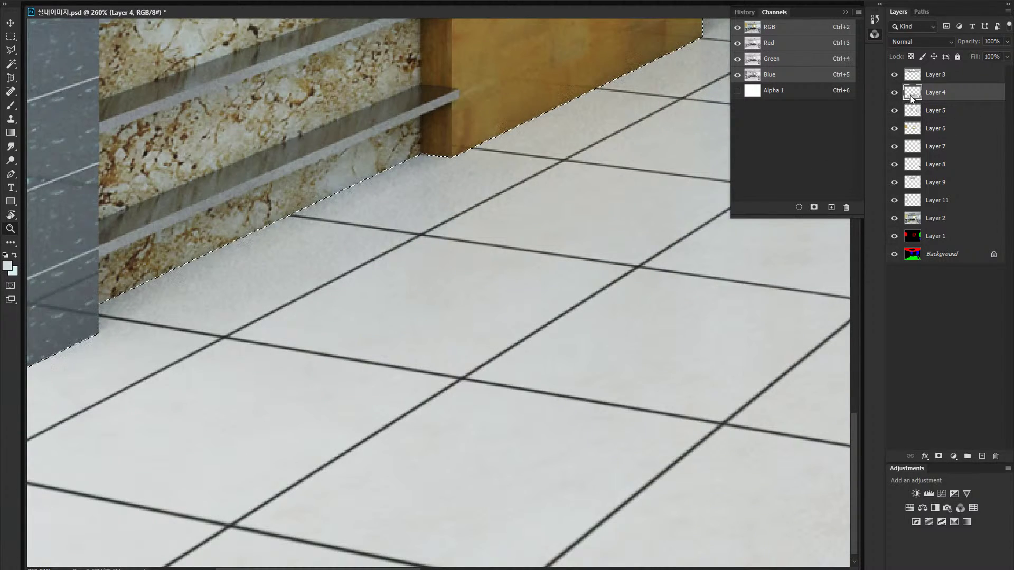
pyautogui.keyDown('alt'); pyautogui.click(895, 94); pyautogui.keyUp('alt')
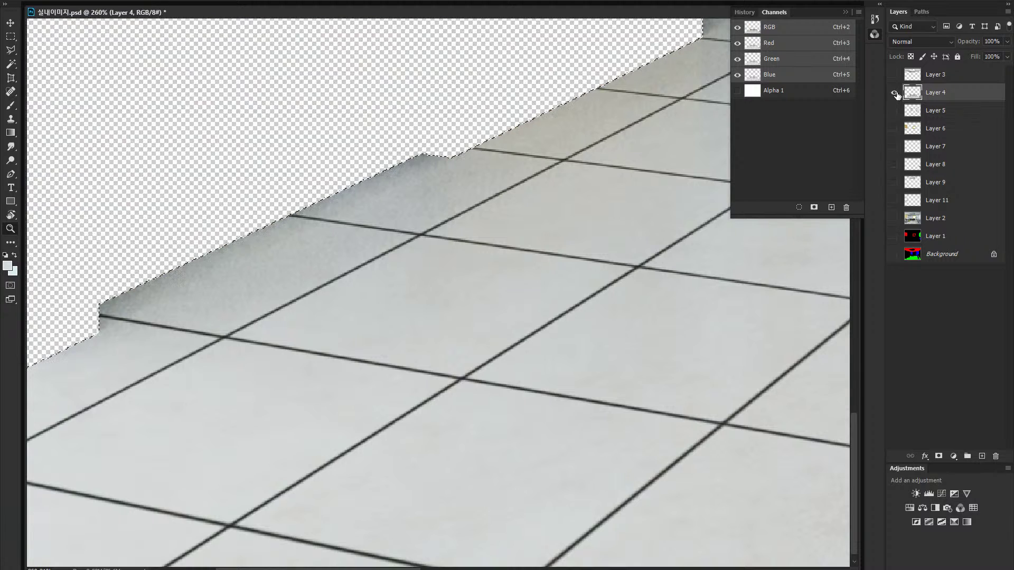
pyautogui.keyDown('alt'); pyautogui.click(895, 93); pyautogui.keyUp('alt')
pyautogui.hotkey('ctrl', 'd')
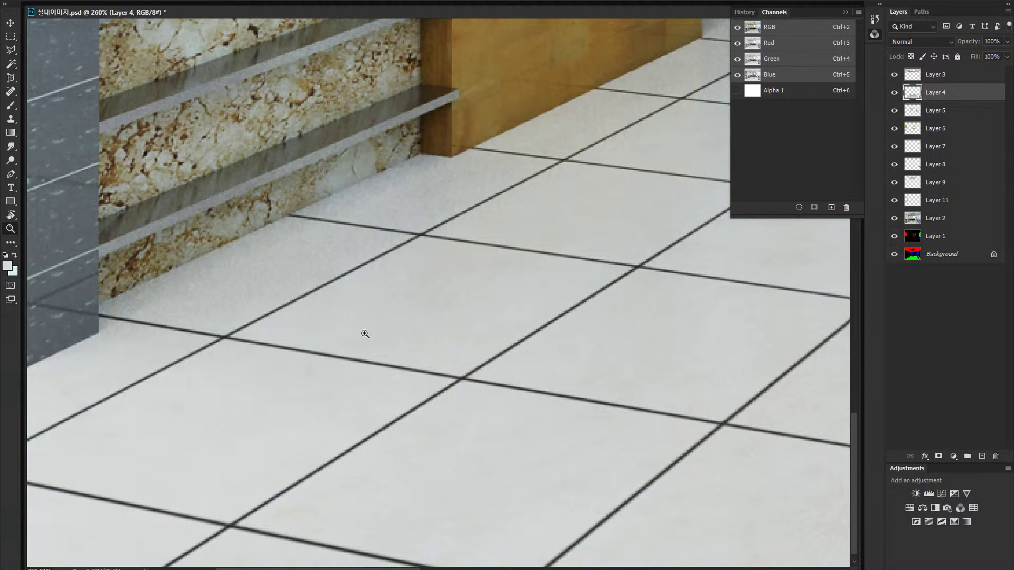
# Step: Outline one floor tile in front of the reception desk with the Polygonal Lasso, following its grout lines
pyautogui.press('l')
pyautogui.click(224, 337)
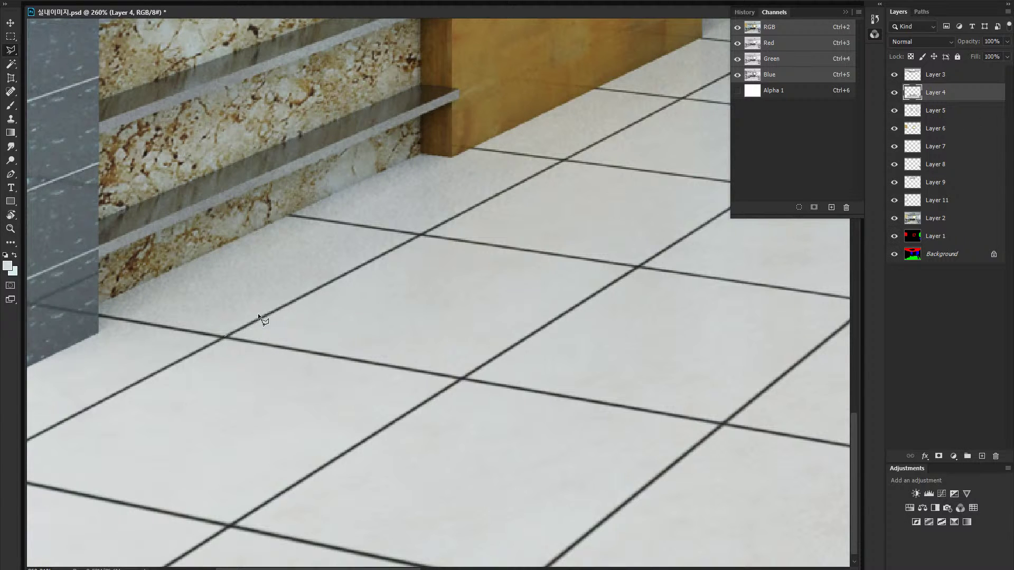
pyautogui.click(423, 234)
pyautogui.click(638, 267)
pyautogui.doubleClick(461, 378)
pyautogui.keyDown('alt'); pyautogui.click(894, 93); pyautogui.keyUp('alt')
pyautogui.keyDown('alt'); pyautogui.click(894, 93); pyautogui.keyUp('alt')
# Step: Create a new layer above the floor layer and fill the selected tile with light purple, ae80b8
pyautogui.click(981, 456)
pyautogui.click(7, 266)
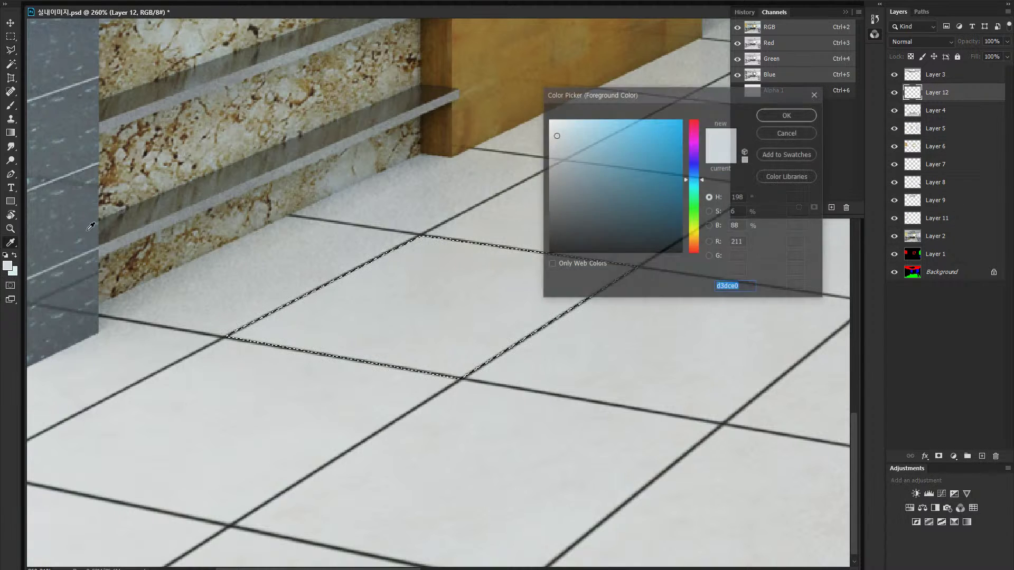
pyautogui.write('737373')
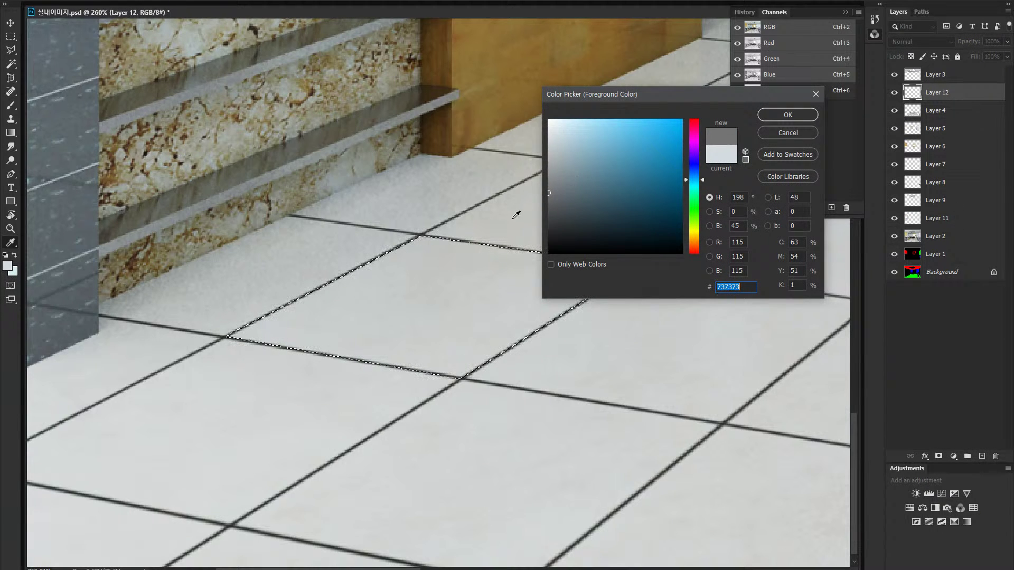
pyautogui.click(695, 145)
pyautogui.click(584, 162)
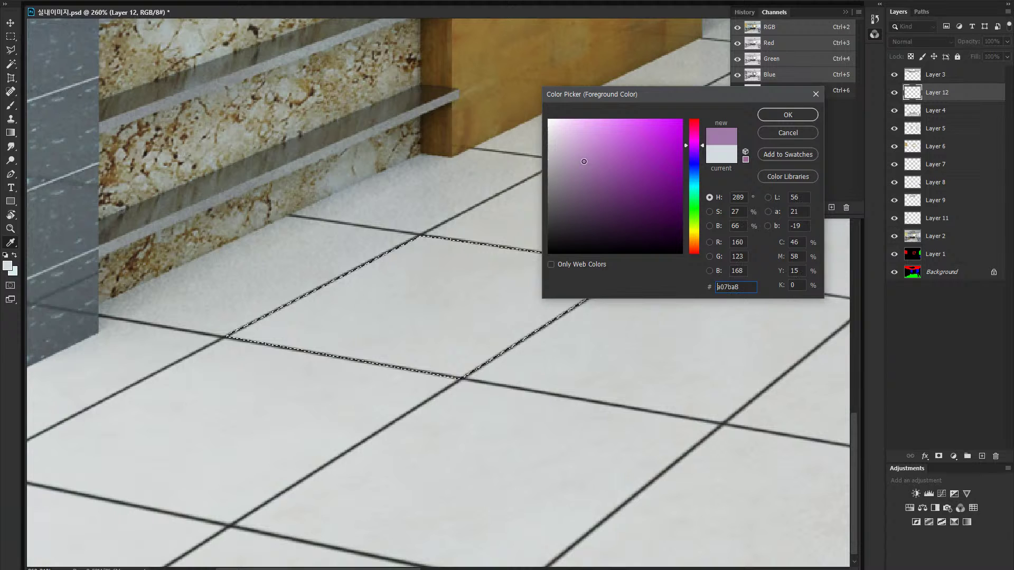
pyautogui.click(787, 113)
pyautogui.hotkey('alt', 'BackSpace')
# Step: Outline a second floor tile, diagonally behind the purple one towards the chairs, and fill it with the same purple
pyautogui.moveTo(543, 278); pyautogui.dragTo(138, 369)
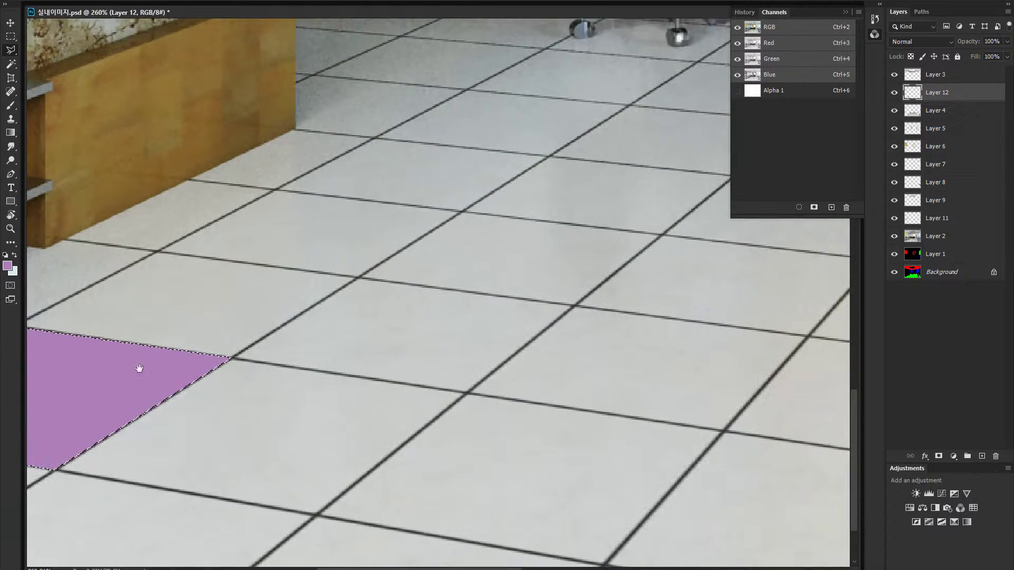
pyautogui.click(463, 211)
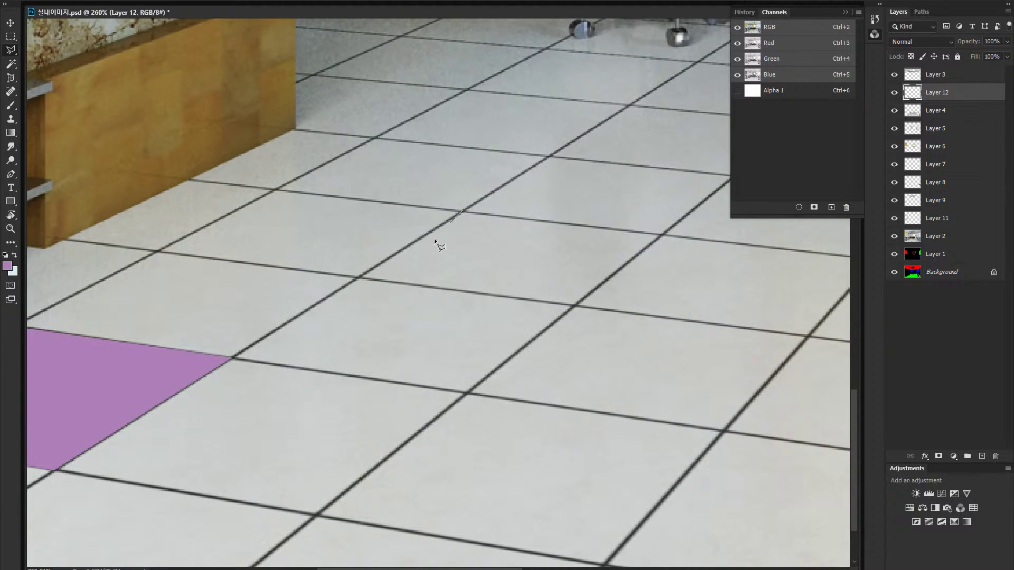
pyautogui.click(359, 277)
pyautogui.doubleClick(659, 235)
pyautogui.hotkey('alt', 'BackSpace')
# Step: Outline a third floor tile just in front of the meeting chairs and fill it with the same purple
pyautogui.moveTo(594, 289); pyautogui.dragTo(140, 569)
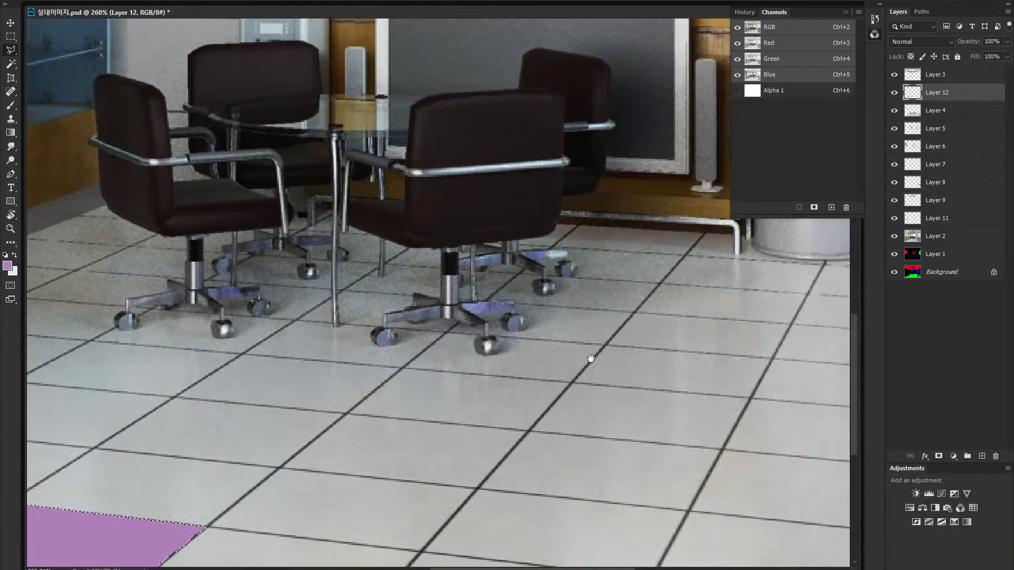
pyautogui.click(404, 366)
pyautogui.click(571, 381)
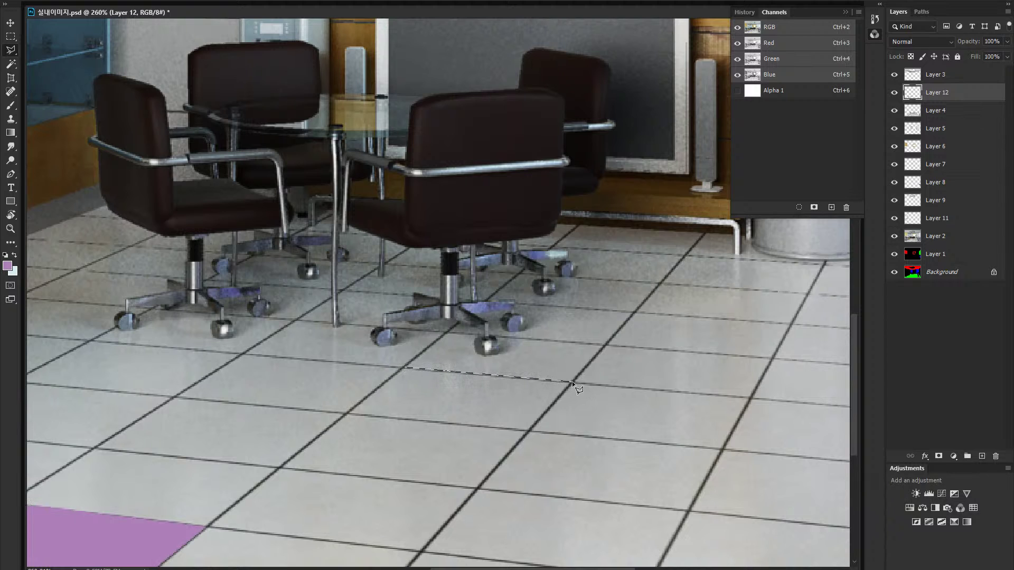
pyautogui.click(527, 432)
pyautogui.doubleClick(347, 413)
pyautogui.hotkey('alt', 'BackSpace')
# Step: Outline a fourth floor tile in front of the water cooler and potted plant and fill it with purple
pyautogui.moveTo(501, 411); pyautogui.dragTo(79, 455)
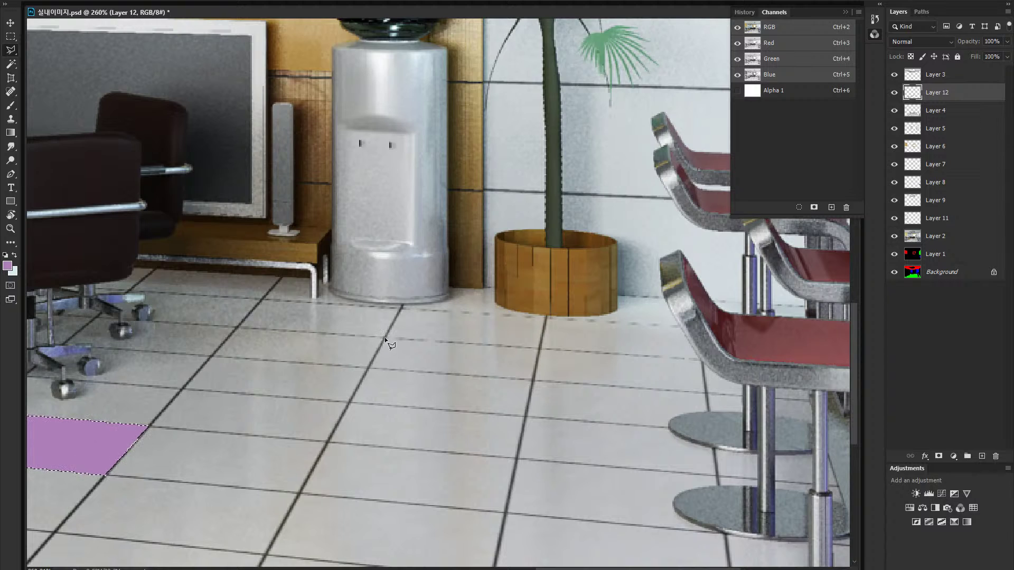
pyautogui.click(384, 337)
pyautogui.doubleClick(368, 367)
pyautogui.hotkey('alt', 'BackSpace')
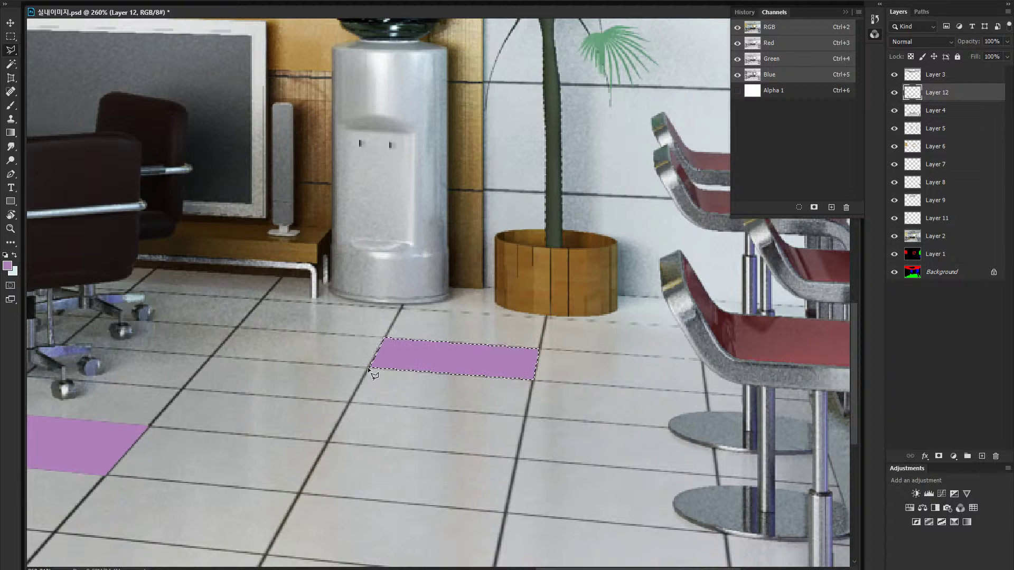
# Step: Outline a fifth floor tile in the foreground beside the bar stools, fill it with purple and clear the selection
pyautogui.moveTo(407, 470); pyautogui.dragTo(380, 181)
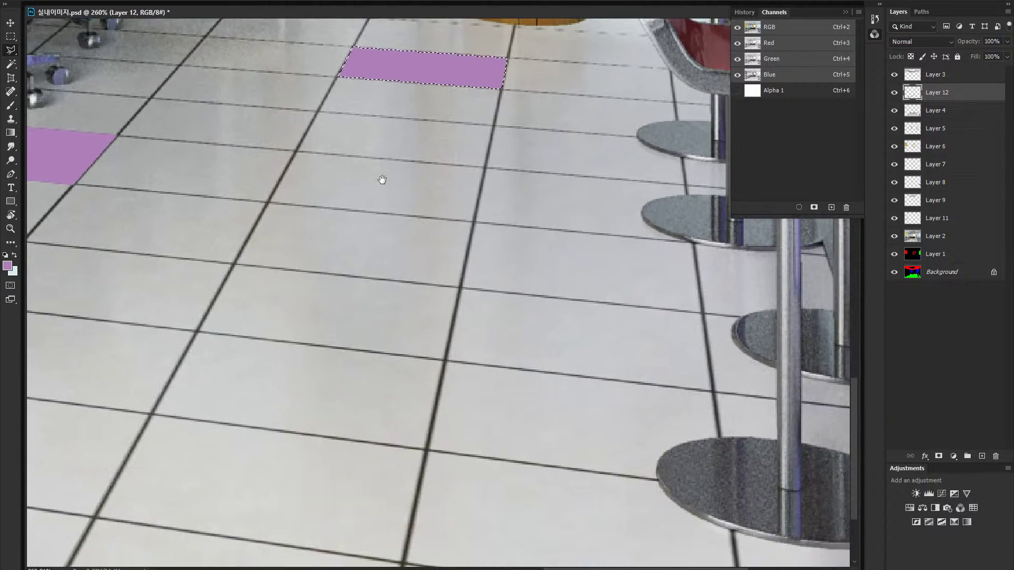
pyautogui.moveTo(427, 361); pyautogui.dragTo(325, 216)
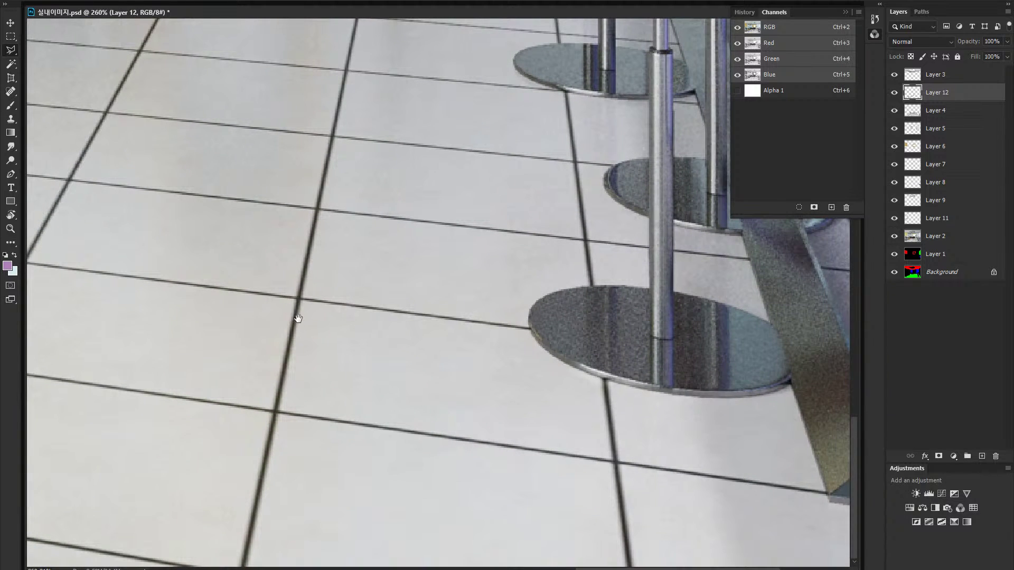
pyautogui.moveTo(297, 319); pyautogui.dragTo(409, 299)
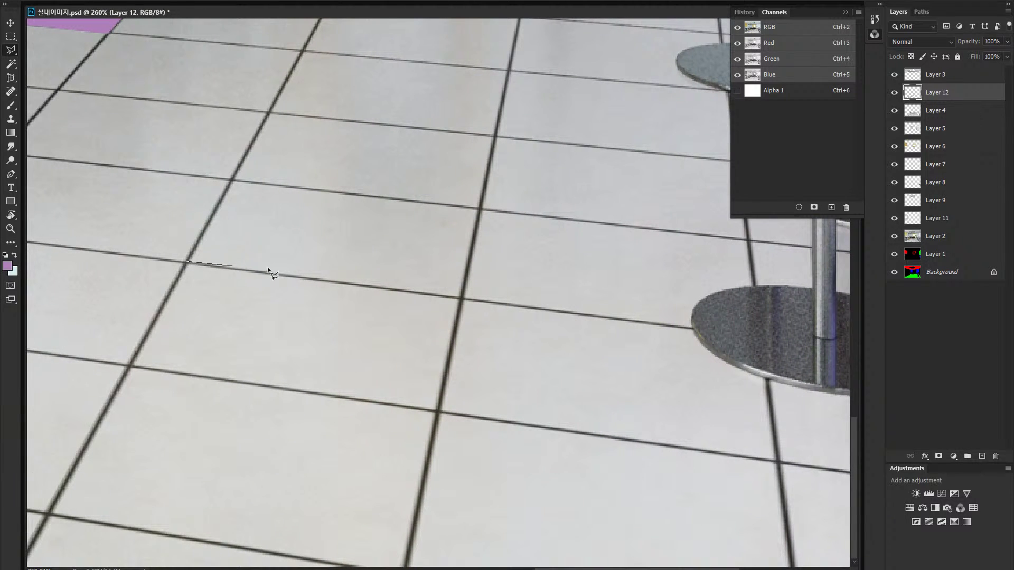
pyautogui.click(438, 412)
pyautogui.doubleClick(130, 365)
pyautogui.hotkey('alt', 'BackSpace')
pyautogui.hscroll(-10, 336, 460)
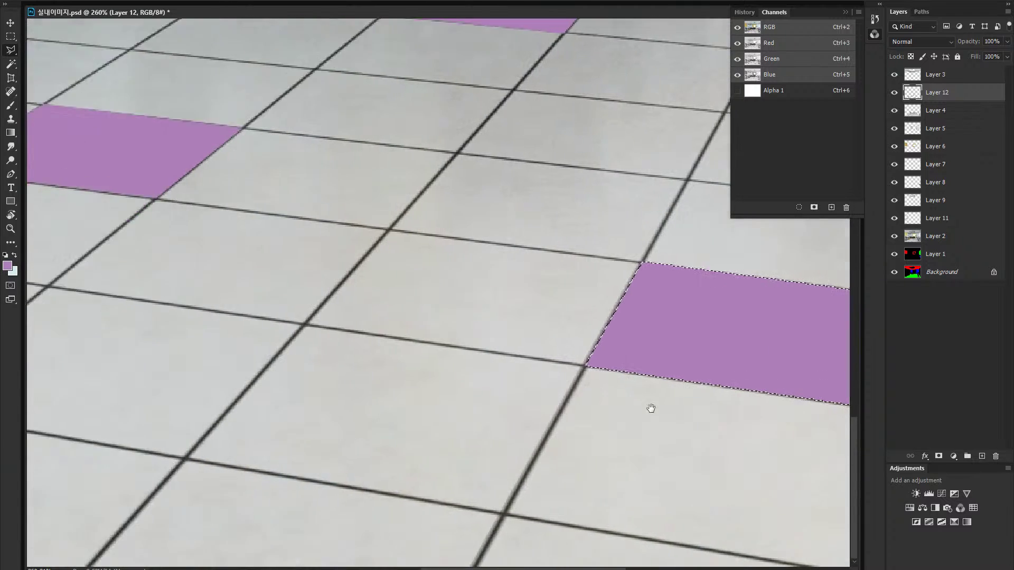
pyautogui.hotkey('ctrl', '0')
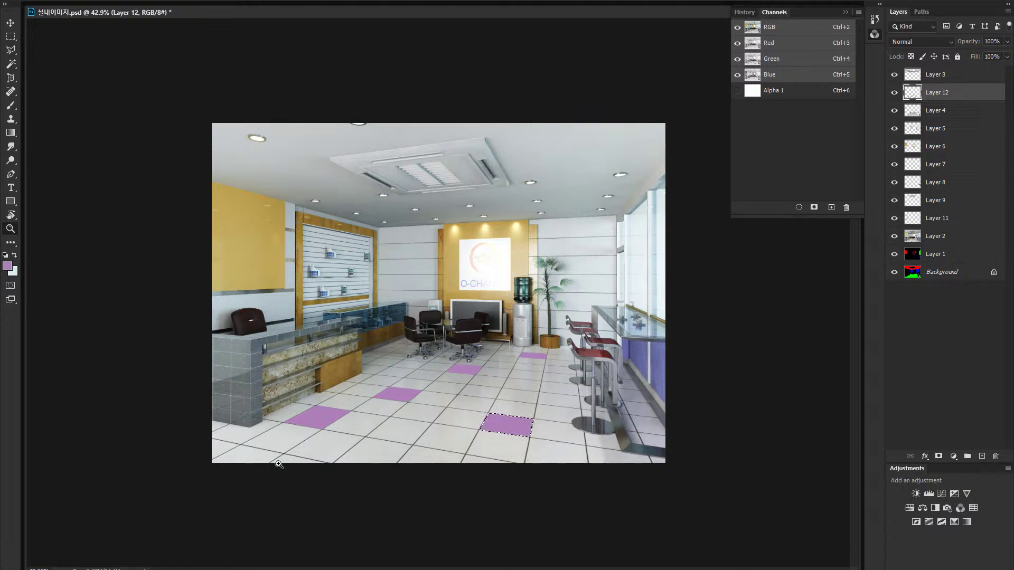
pyautogui.hotkey('ctrl', 'd')
# Step: Outline a sixth floor tile at the image's front edge, nearest the reception desk, and fill it with purple
pyautogui.moveTo(375, 447); pyautogui.dragTo(466, 456)
pyautogui.moveTo(398, 420); pyautogui.dragTo(493, 338)
pyautogui.click(179, 567)
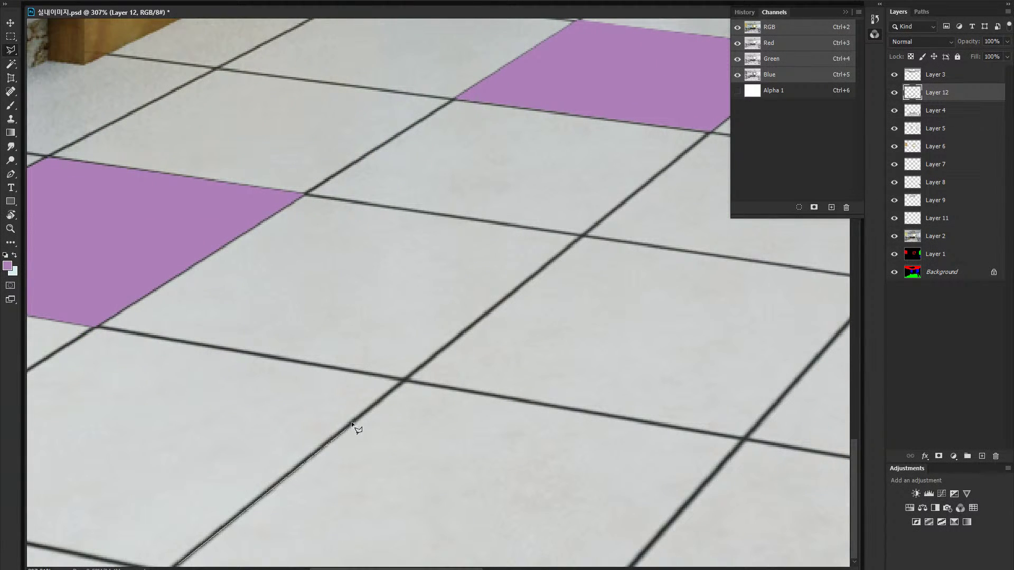
pyautogui.click(405, 381)
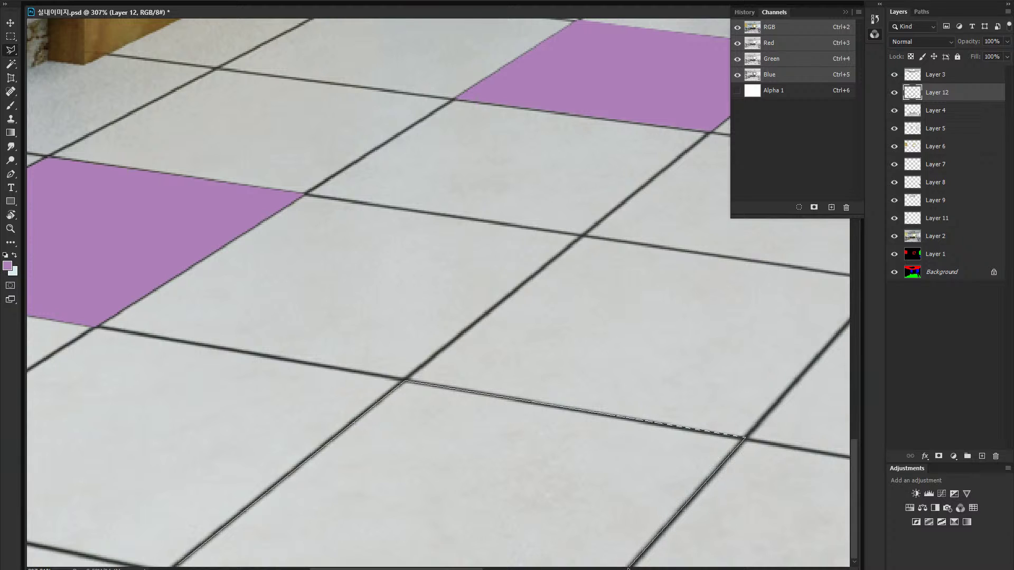
pyautogui.click(178, 567)
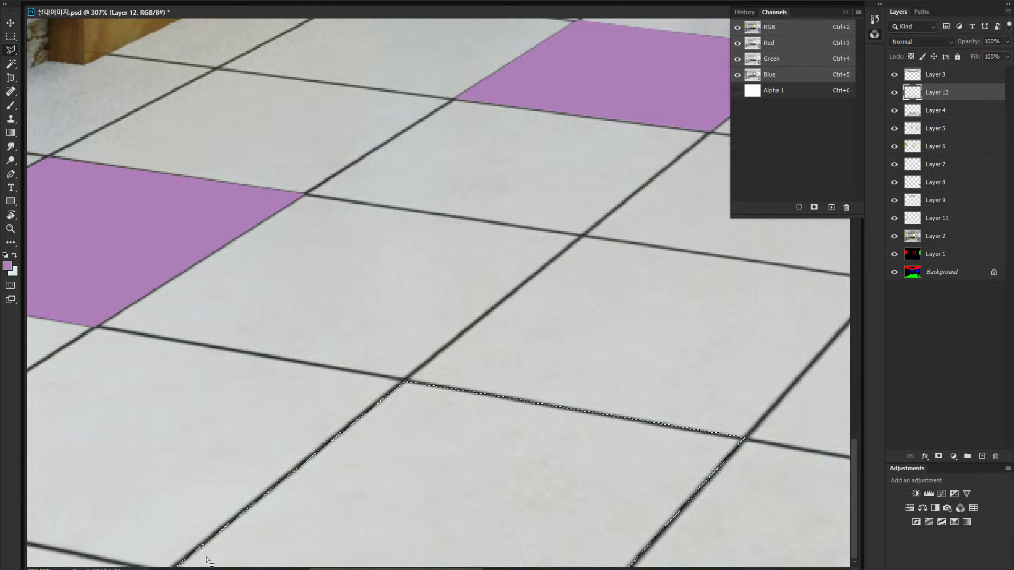
pyautogui.hotkey('alt', 'BackSpace')
pyautogui.press('z')
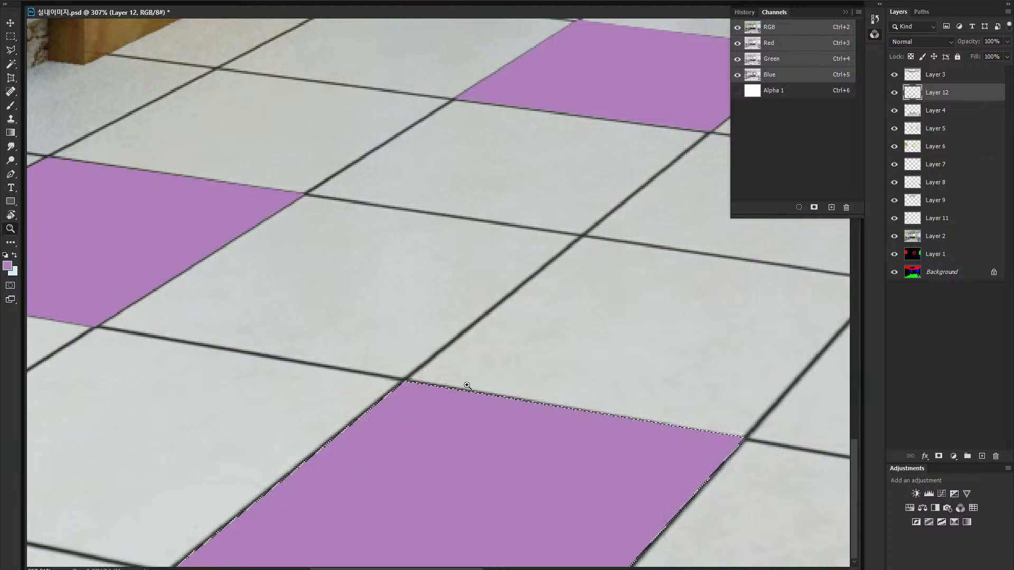
# Step: Outline the small floor tile between the wooden display counter and the chairs, fill it with purple and deselect
pyautogui.moveTo(494, 299); pyautogui.dragTo(366, 390)
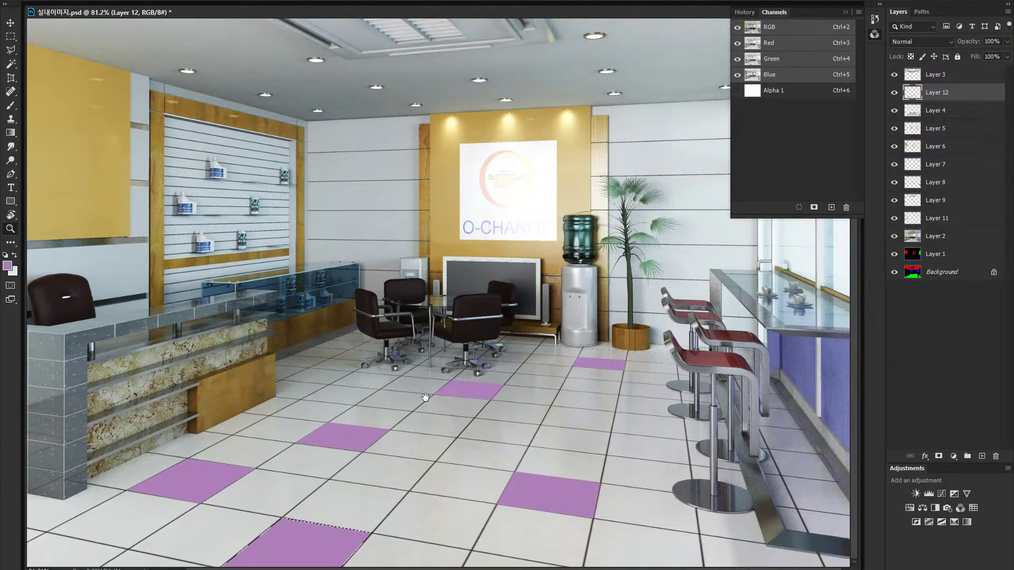
pyautogui.moveTo(329, 350); pyautogui.dragTo(419, 344)
pyautogui.press('l')
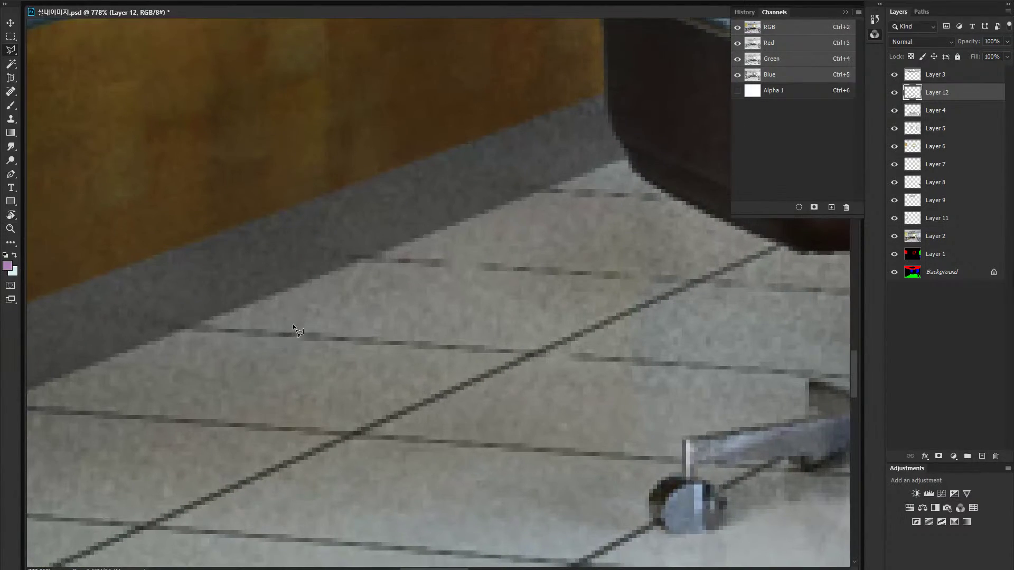
pyautogui.click(188, 327)
pyautogui.click(363, 260)
pyautogui.click(699, 281)
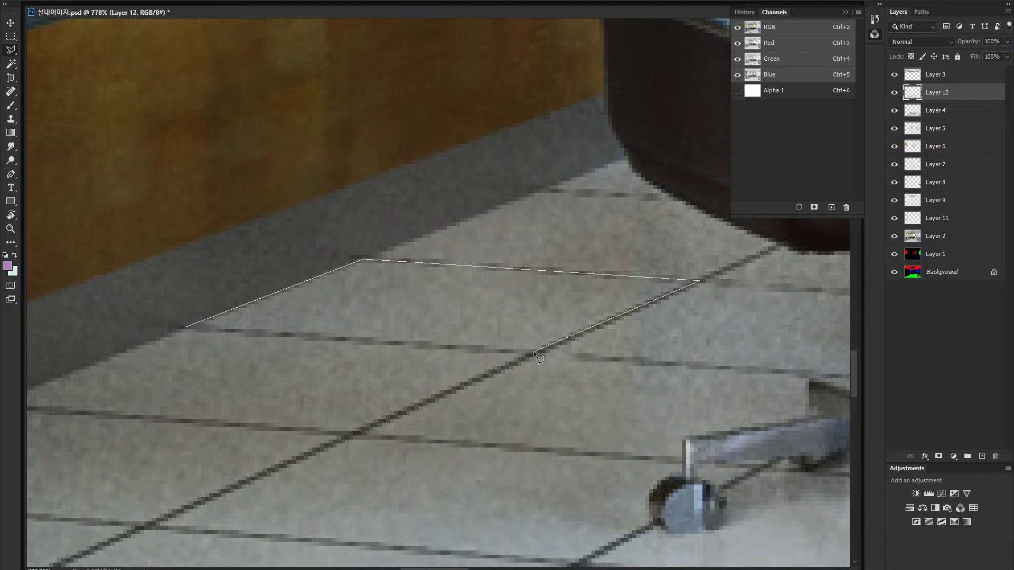
pyautogui.click(535, 351)
pyautogui.click(185, 329)
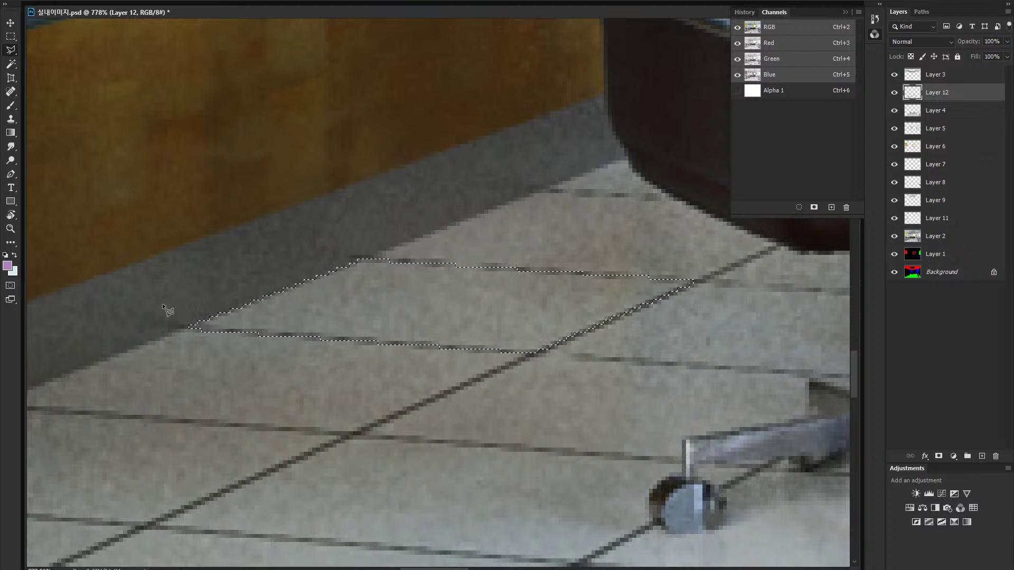
pyautogui.hotkey('alt', 'BackSpace')
pyautogui.hotkey('ctrl', 'd')
pyautogui.hotkey('ctrl', 'space')
pyautogui.moveTo(365, 358); pyautogui.dragTo(290, 448)
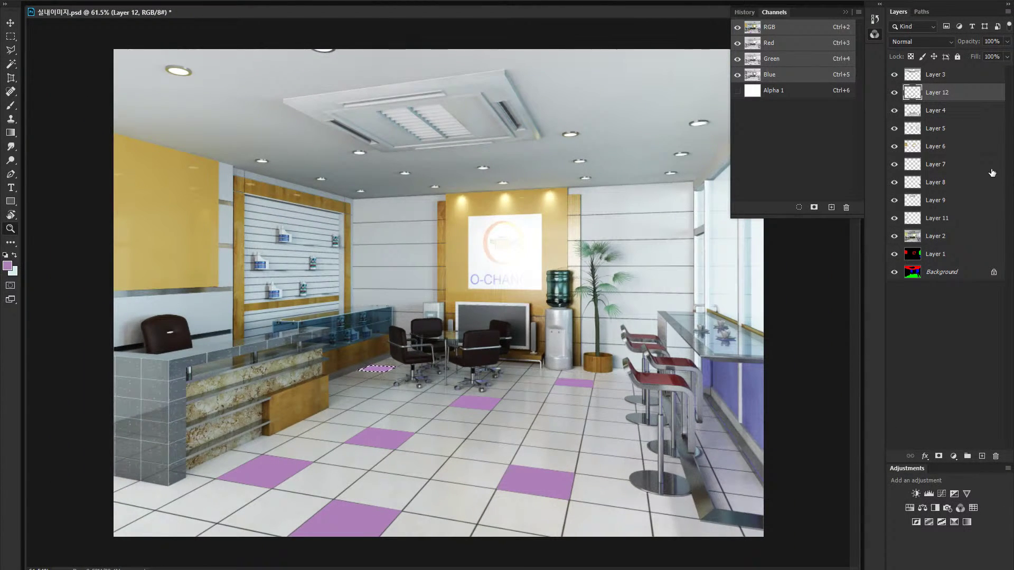
pyautogui.hotkey('ctrl', 'd')
# Step: Clear the selection, add a new layer above Layer 12 and change the foreground colour to muted green
pyautogui.press('v')
pyautogui.click(895, 93)
pyautogui.click(981, 456)
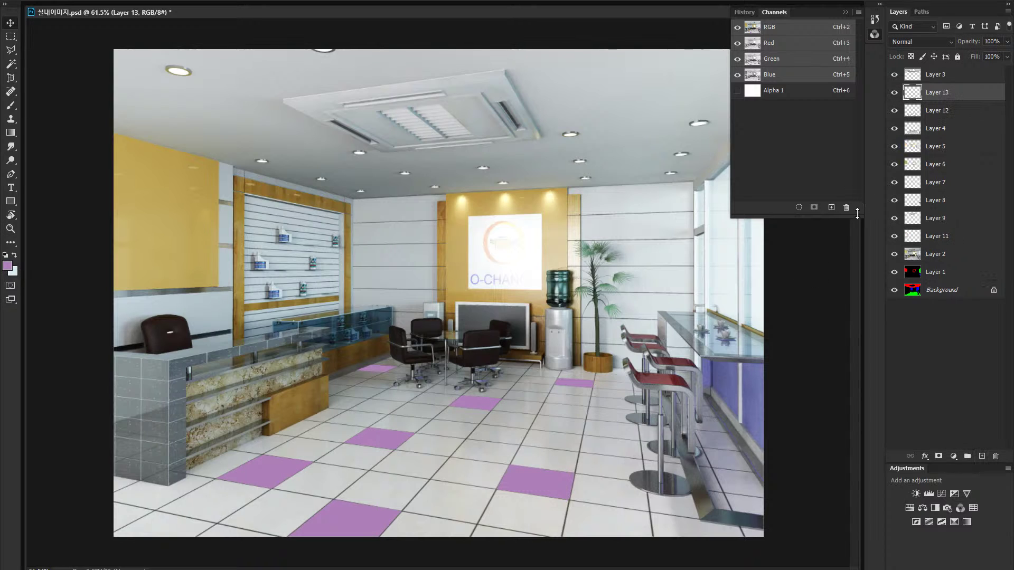
pyautogui.click(8, 266)
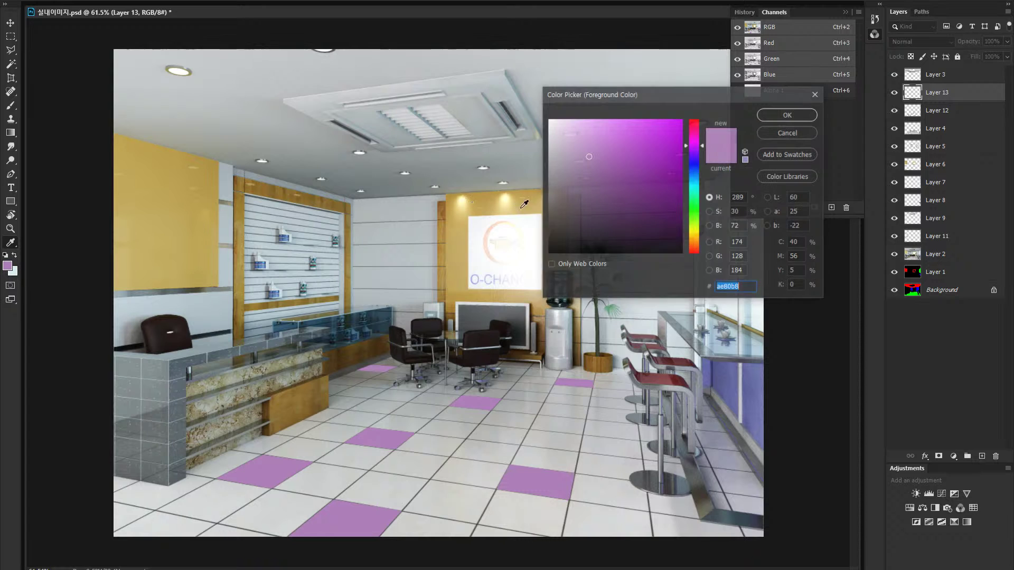
pyautogui.click(694, 196)
pyautogui.click(786, 115)
# Step: Outline the floor tile at the foot of the grey reception desk, following the desk's corner, and fill it with green
pyautogui.scroll(6, 199, 493)
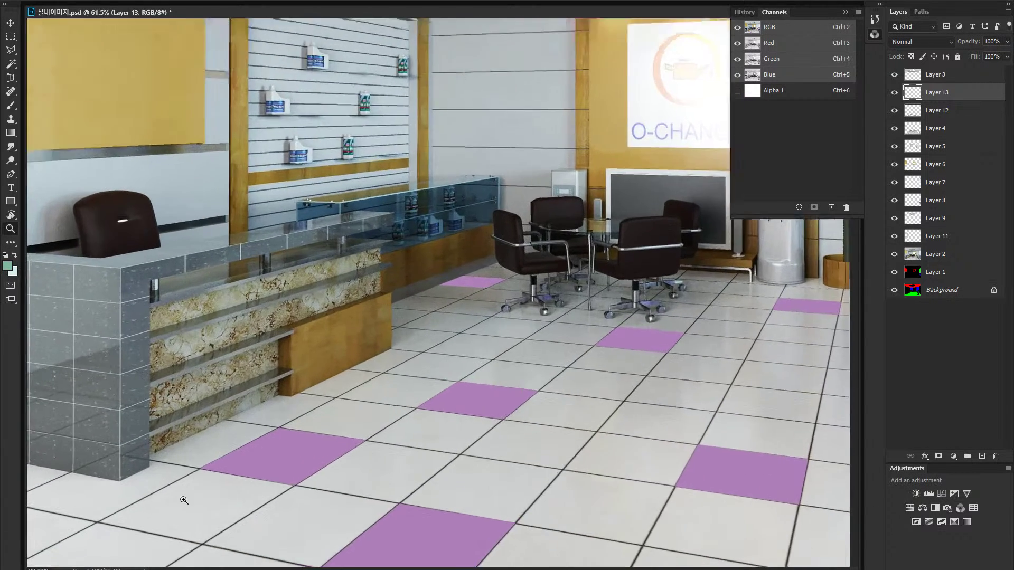
pyautogui.moveTo(167, 454); pyautogui.dragTo(172, 386)
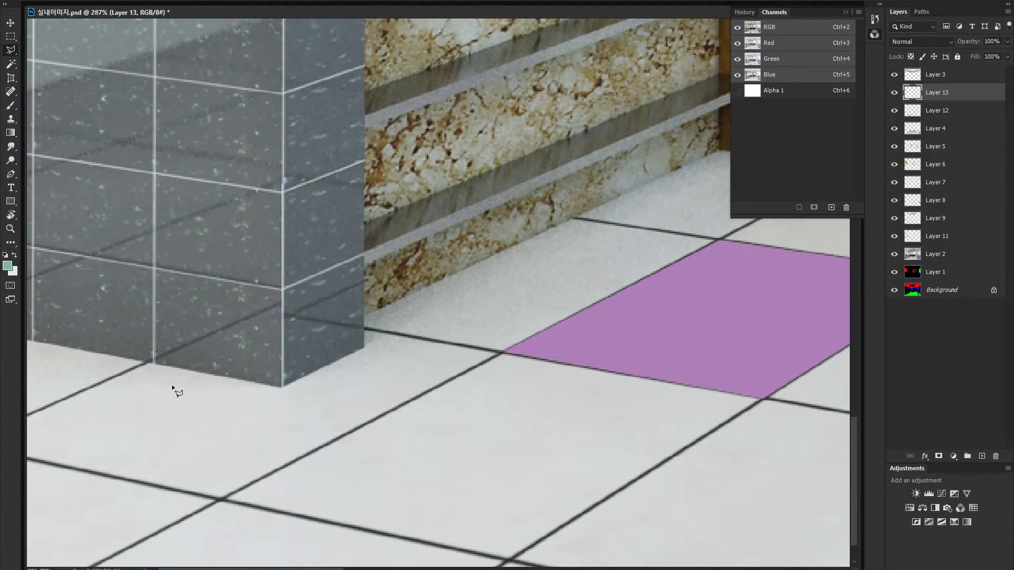
pyautogui.click(144, 365)
pyautogui.click(11, 420)
pyautogui.click(28, 460)
pyautogui.click(221, 498)
pyautogui.click(502, 355)
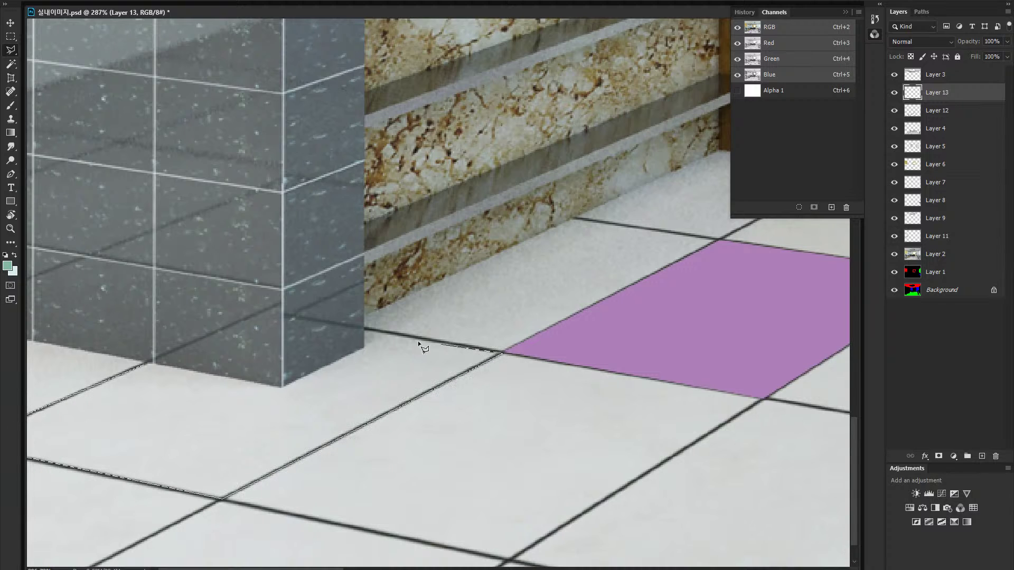
pyautogui.click(364, 348)
pyautogui.click(282, 385)
pyautogui.click(153, 362)
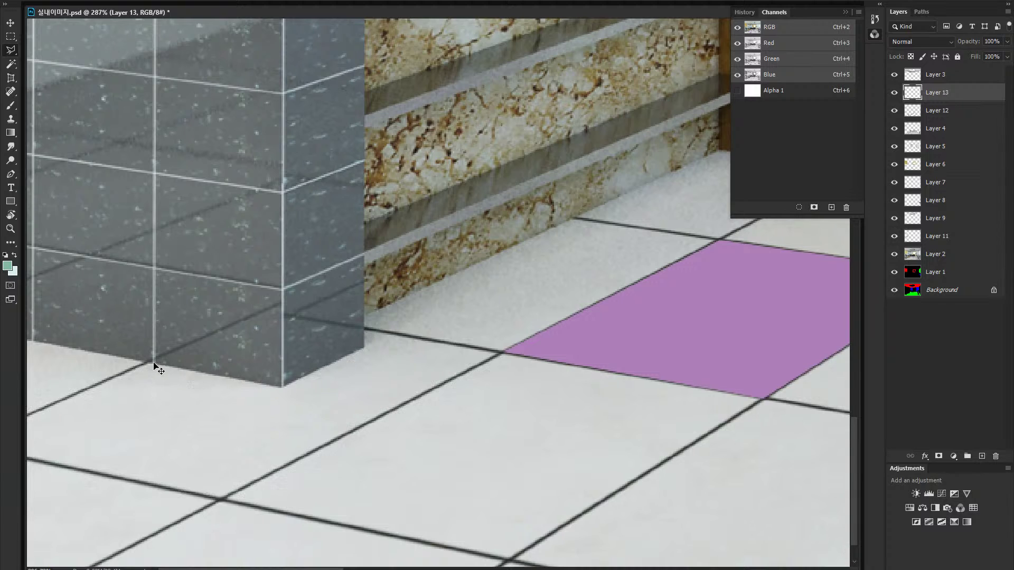
pyautogui.hotkey('alt', 'BackSpace')
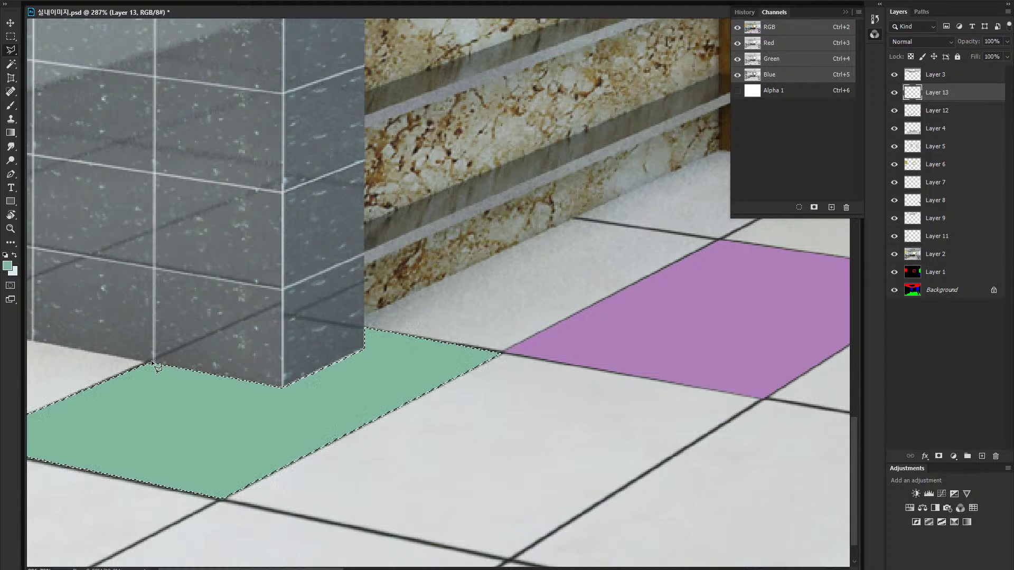
# Step: Outline the floor tile directly behind the purple one nearest the wooden counter panel and fill it with green
pyautogui.moveTo(559, 398); pyautogui.dragTo(246, 428)
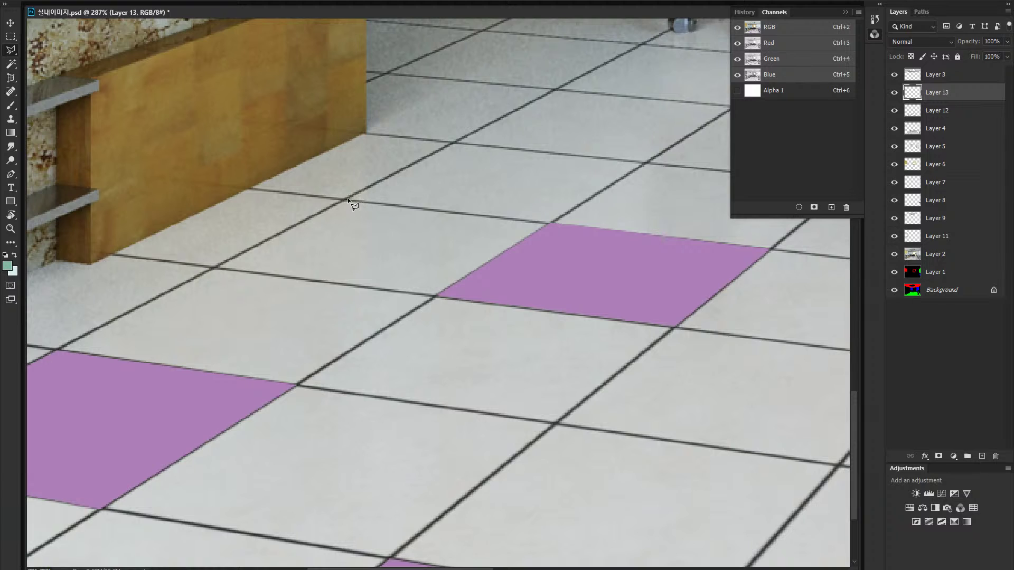
pyautogui.click(344, 201)
pyautogui.click(453, 142)
pyautogui.click(645, 162)
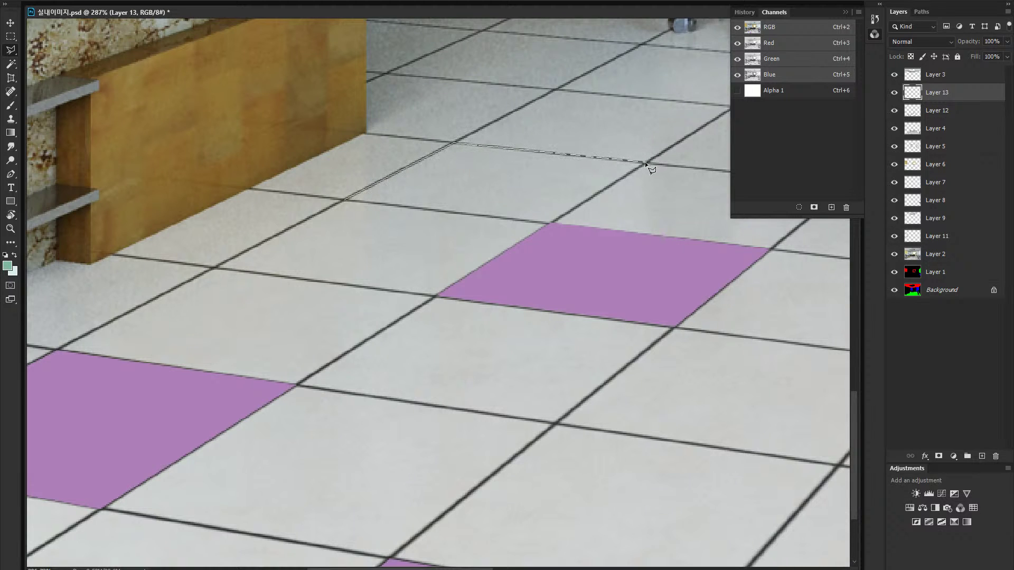
pyautogui.click(549, 223)
pyautogui.click(346, 200)
pyautogui.hotkey('alt', 'Delete')
# Step: Outline the floor tile diagonally in front of the purple tile near the office chairs and fill it with green
pyautogui.moveTo(513, 290); pyautogui.dragTo(177, 415)
pyautogui.moveTo(587, 314); pyautogui.dragTo(385, 388)
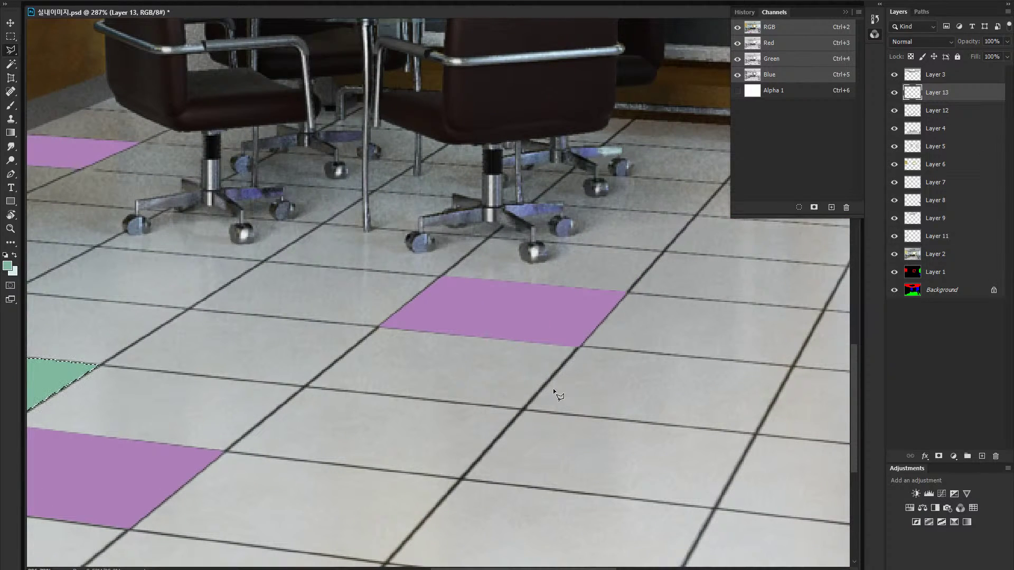
pyautogui.click(523, 407)
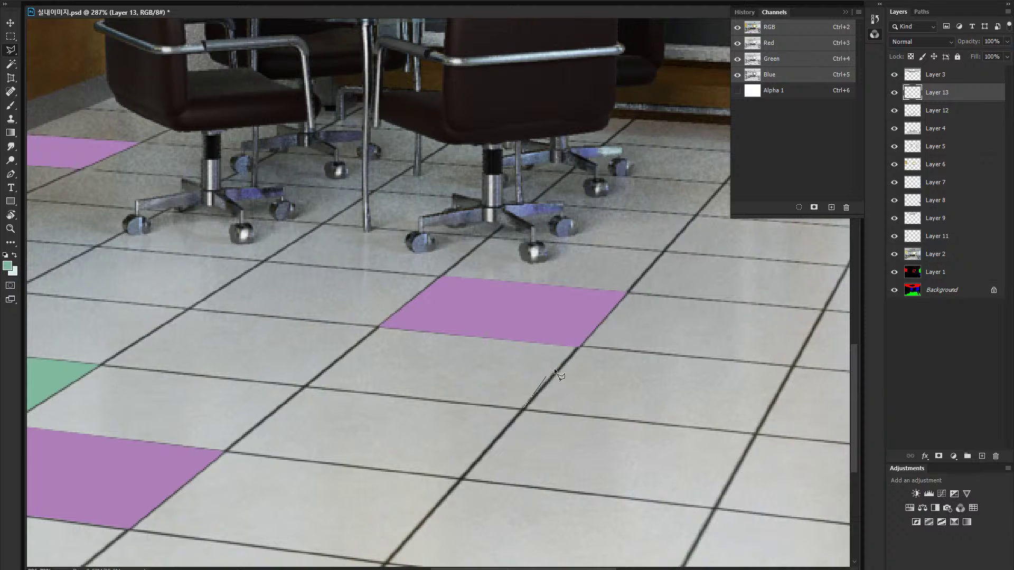
pyautogui.click(581, 347)
pyautogui.moveTo(578, 345); pyautogui.dragTo(340, 319)
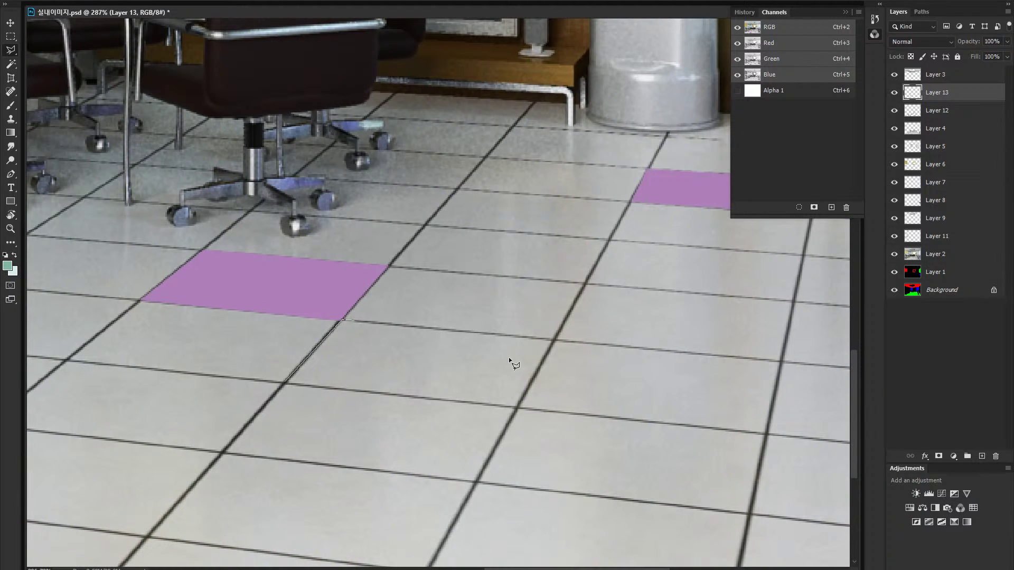
pyautogui.click(555, 339)
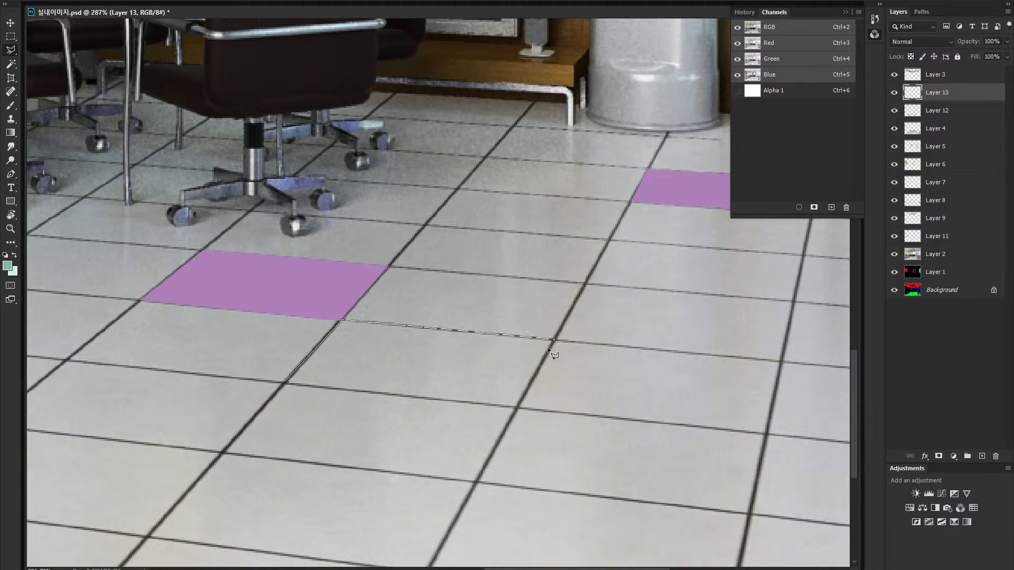
pyautogui.click(517, 408)
pyautogui.doubleClick(285, 384)
pyautogui.hotkey('alt', 'BackSpace')
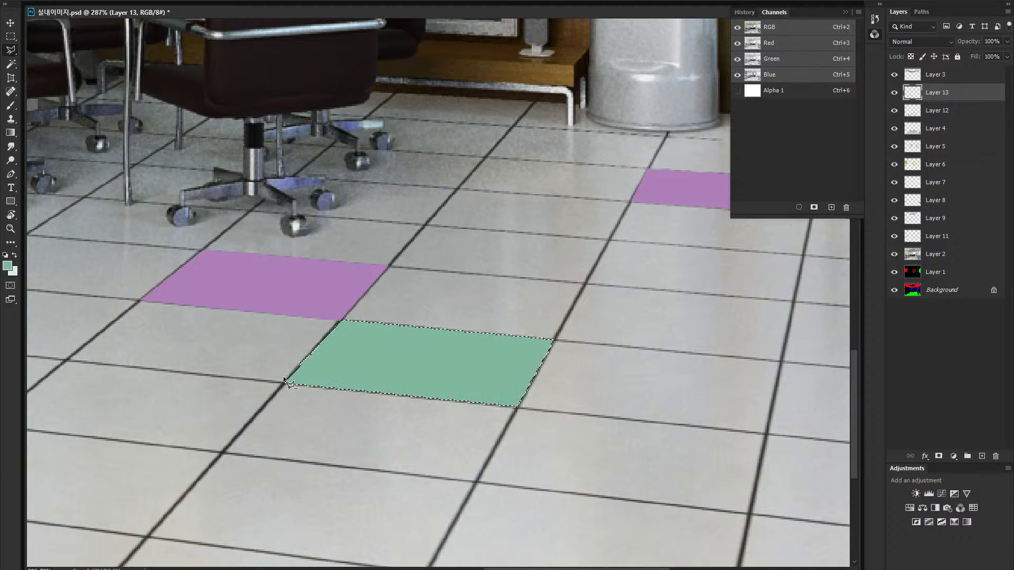
# Step: Outline the mid-floor tile touching the front corner of the central purple tile and fill it with green
pyautogui.press('z')
pyautogui.moveTo(465, 389); pyautogui.dragTo(385, 436)
pyautogui.moveTo(445, 467); pyautogui.dragTo(465, 474)
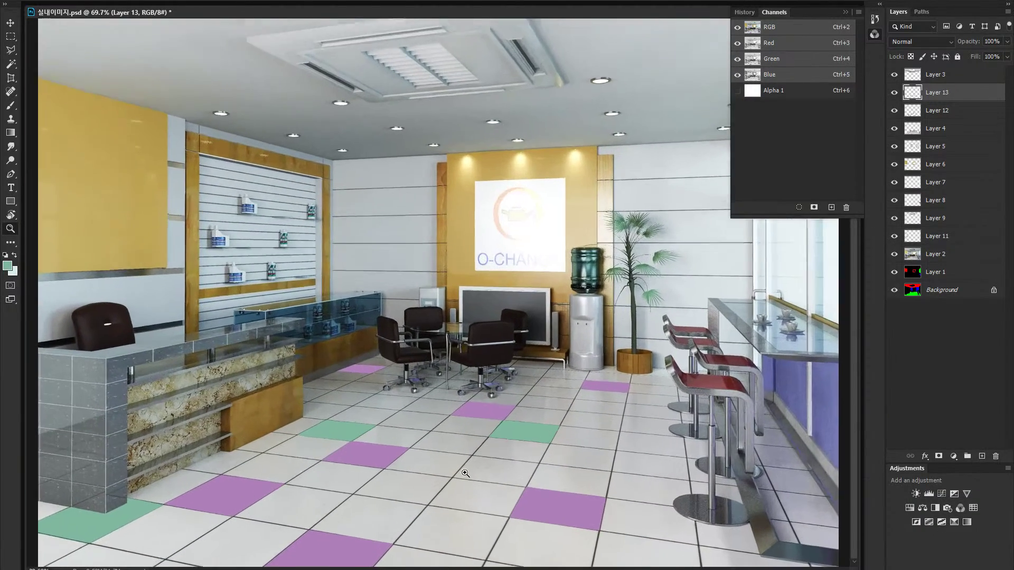
pyautogui.moveTo(439, 517); pyautogui.dragTo(482, 527)
pyautogui.press('l')
pyautogui.moveTo(412, 482); pyautogui.dragTo(605, 358)
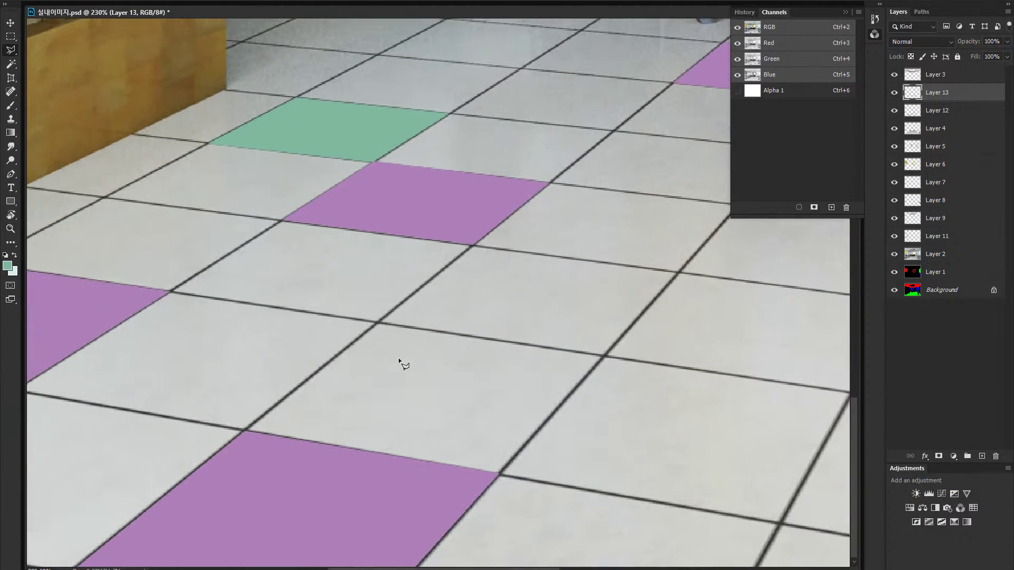
pyautogui.click(379, 322)
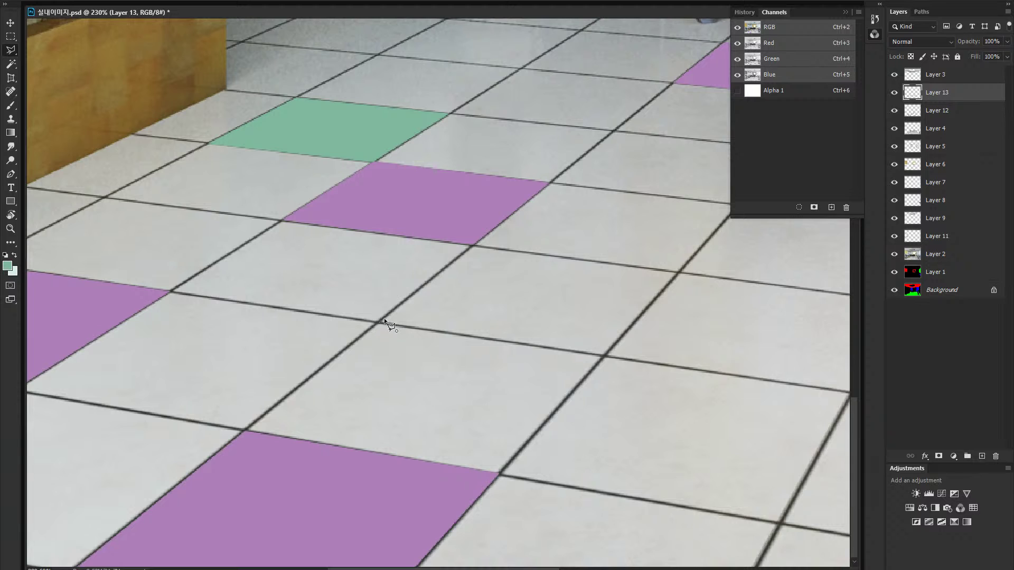
pyautogui.click(472, 247)
pyautogui.click(678, 272)
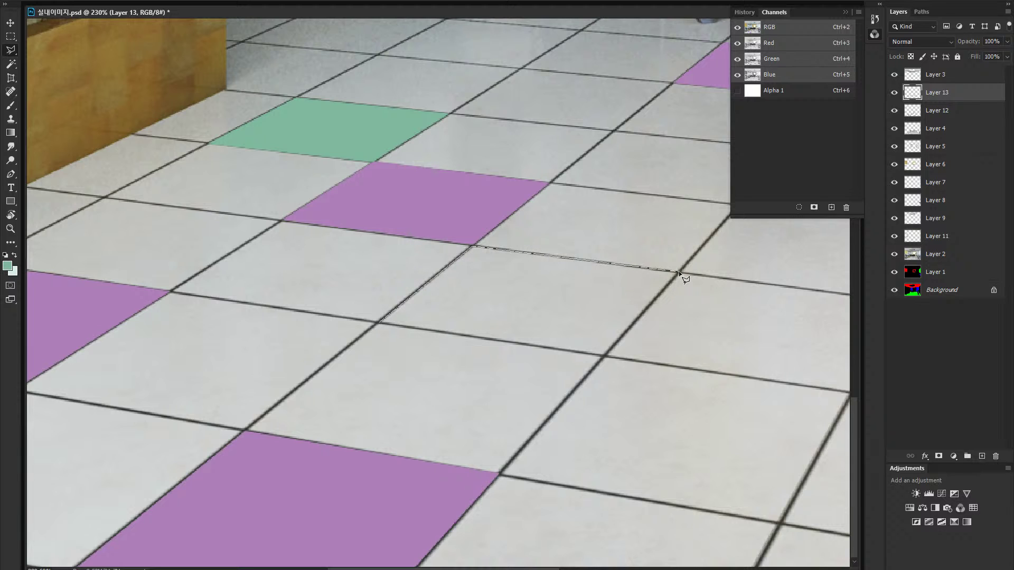
pyautogui.click(603, 357)
pyautogui.click(381, 322)
pyautogui.hotkey('alt', 'BackSpace')
# Step: Outline the floor tile beside the bar stool bases and fill it with green
pyautogui.press('z')
pyautogui.hotkey('ctrl', '0')
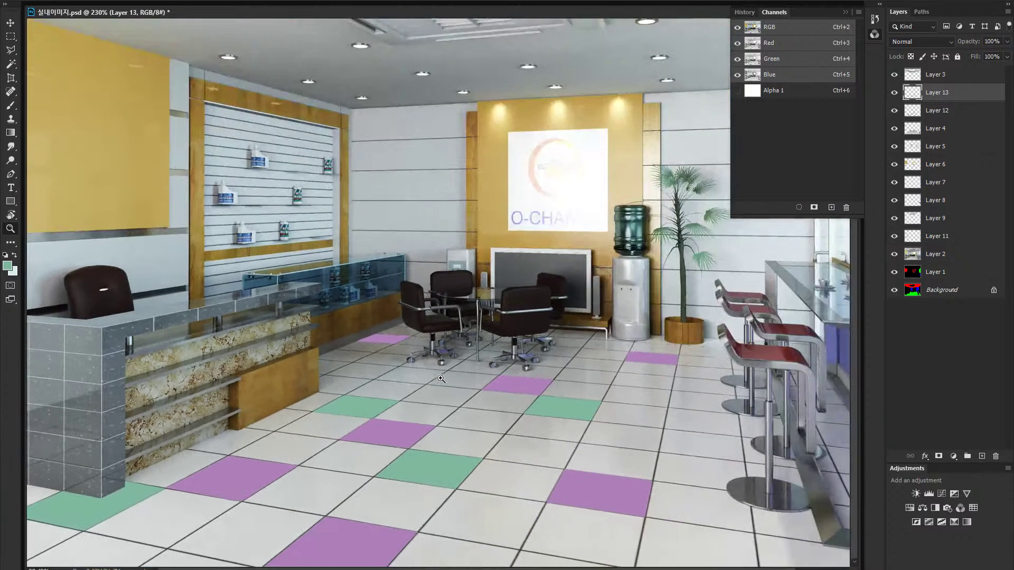
pyautogui.moveTo(684, 542); pyautogui.dragTo(742, 547)
pyautogui.moveTo(634, 473); pyautogui.dragTo(466, 532)
pyautogui.moveTo(622, 184); pyautogui.dragTo(416, 407)
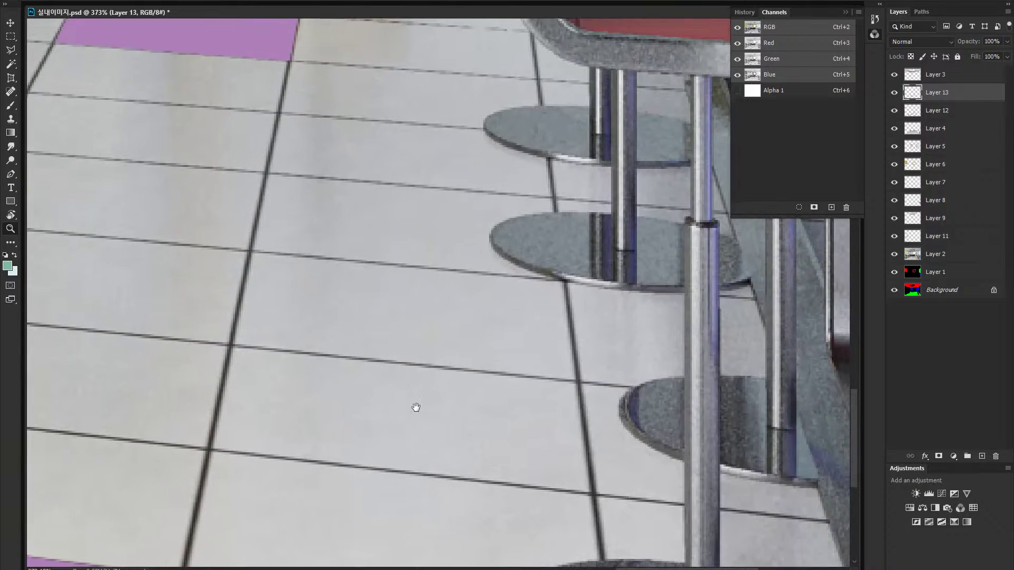
pyautogui.scroll(3, 288, 407)
pyautogui.scroll(2, 278, 366)
pyautogui.press('l')
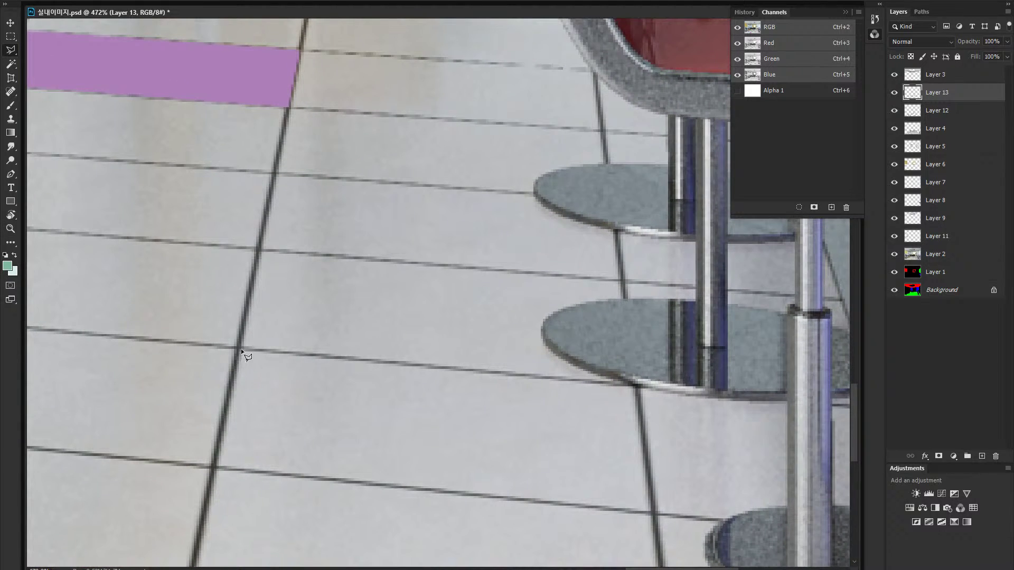
pyautogui.click(240, 347)
pyautogui.click(636, 386)
pyautogui.click(655, 513)
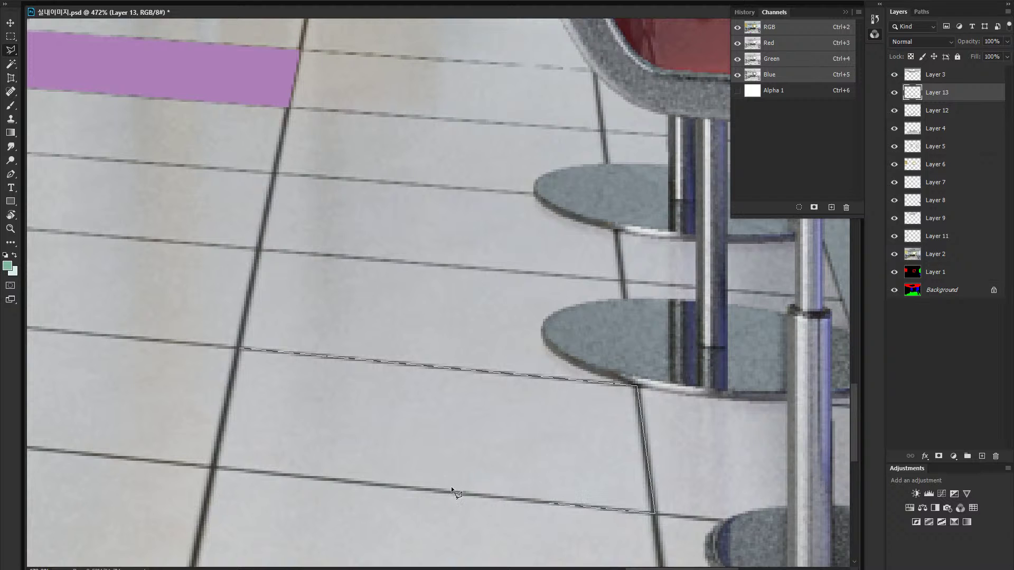
pyautogui.doubleClick(211, 465)
pyautogui.hotkey('alt', 'BackSpace')
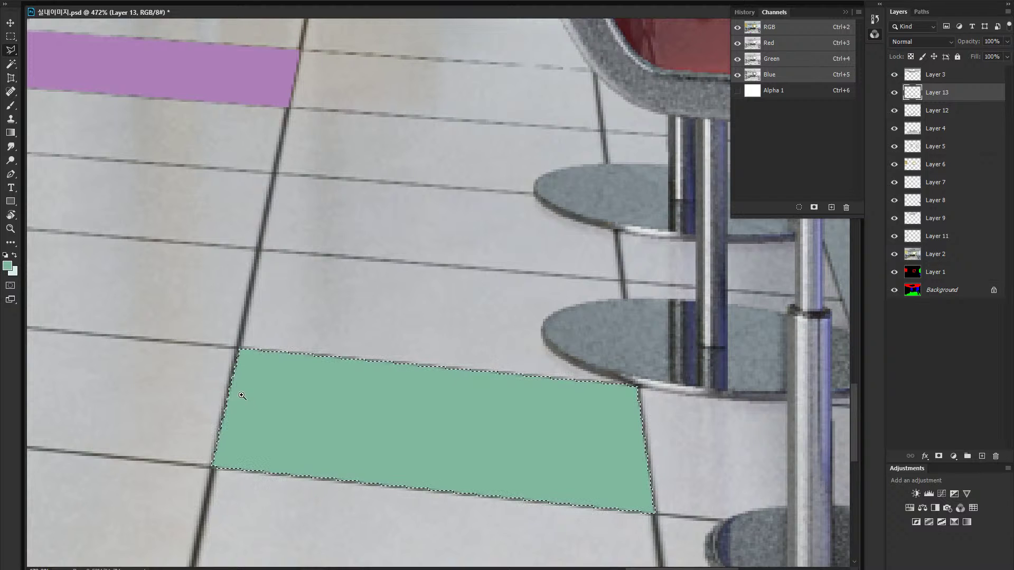
# Step: Hide Layers 12 and 13, then copy the floor areas under their purple and green tiles from Layer 4 onto two new layers
pyautogui.press('z')
pyautogui.moveTo(259, 334); pyautogui.dragTo(171, 374)
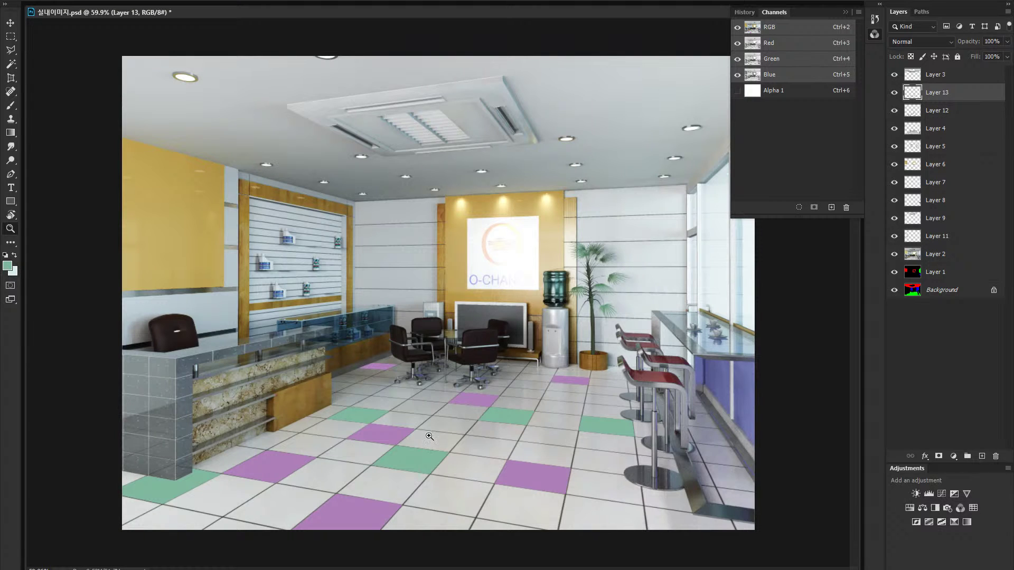
pyautogui.moveTo(896, 96); pyautogui.dragTo(895, 111)
pyautogui.keyDown('ctrl'); pyautogui.click(912, 129); pyautogui.keyUp('ctrl')
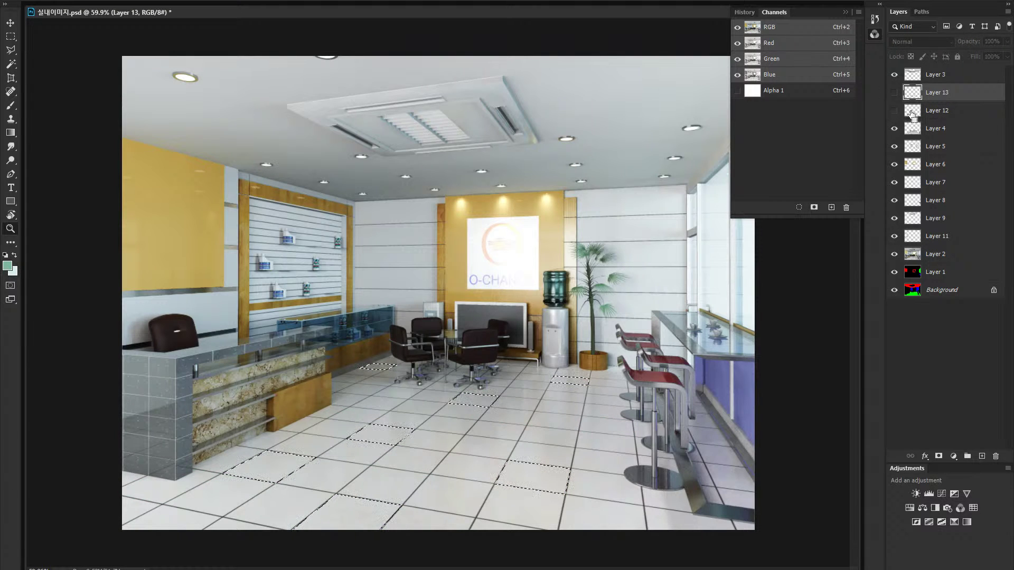
pyautogui.click(917, 131)
pyautogui.hotkey('ctrl', 'j')
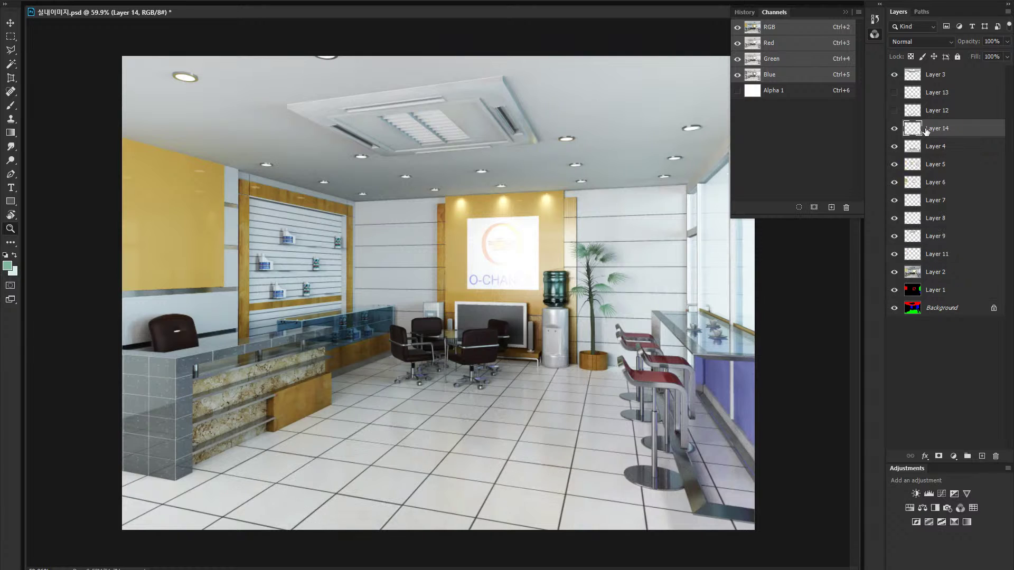
pyautogui.click(917, 148)
pyautogui.hotkey('ctrl', 'j')
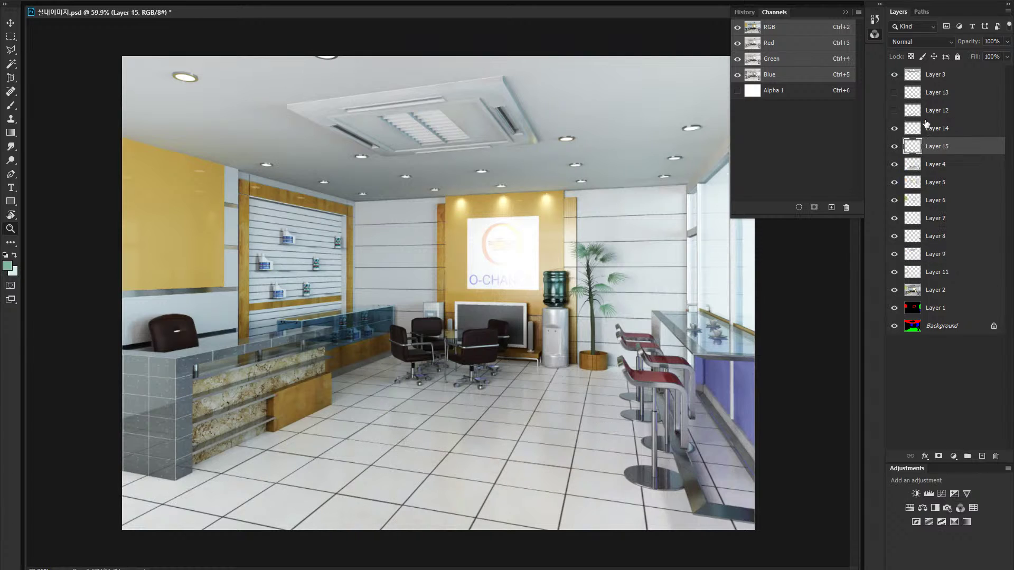
# Step: Delete the hidden colour-fill layers, Layer 12 and Layer 13
pyautogui.click(925, 112)
pyautogui.keyDown('shift'); pyautogui.click(924, 98); pyautogui.keyUp('shift')
pyautogui.press('Delete')
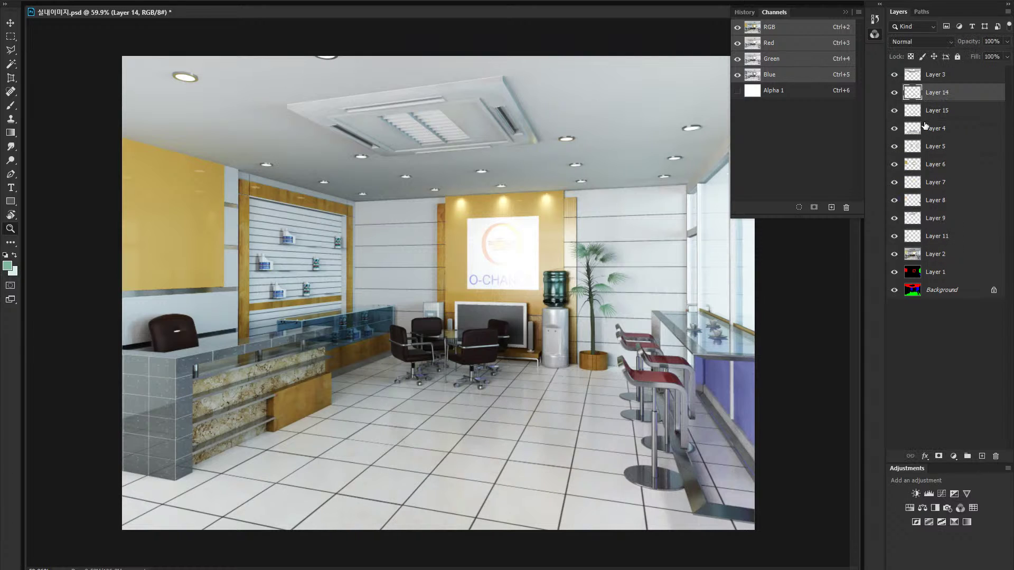
# Step: Set the blend mode of Layer 15 to Multiply and of Layer 14 to Screen
pyautogui.click(909, 111)
pyautogui.click(904, 44)
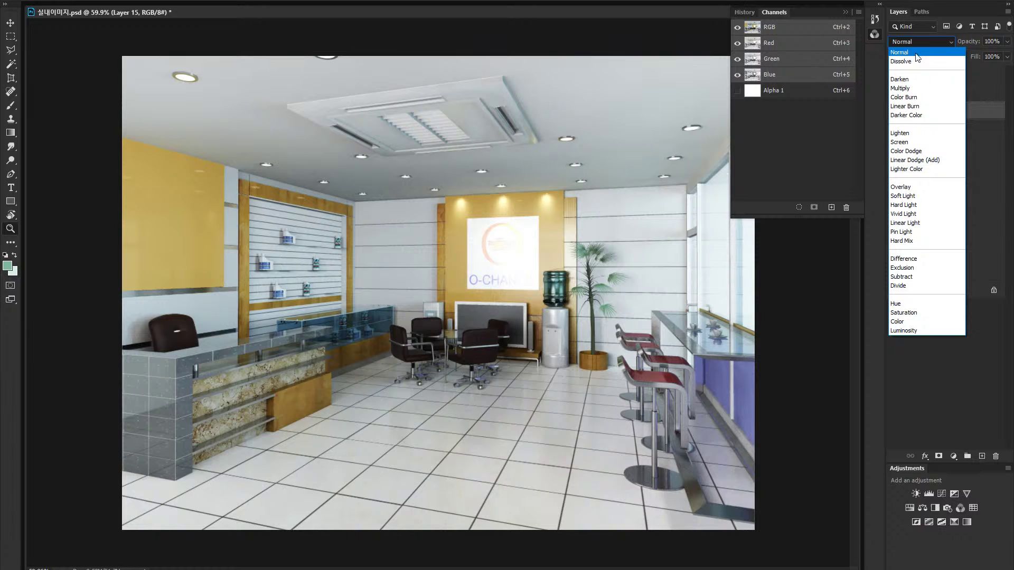
pyautogui.click(906, 91)
pyautogui.click(916, 94)
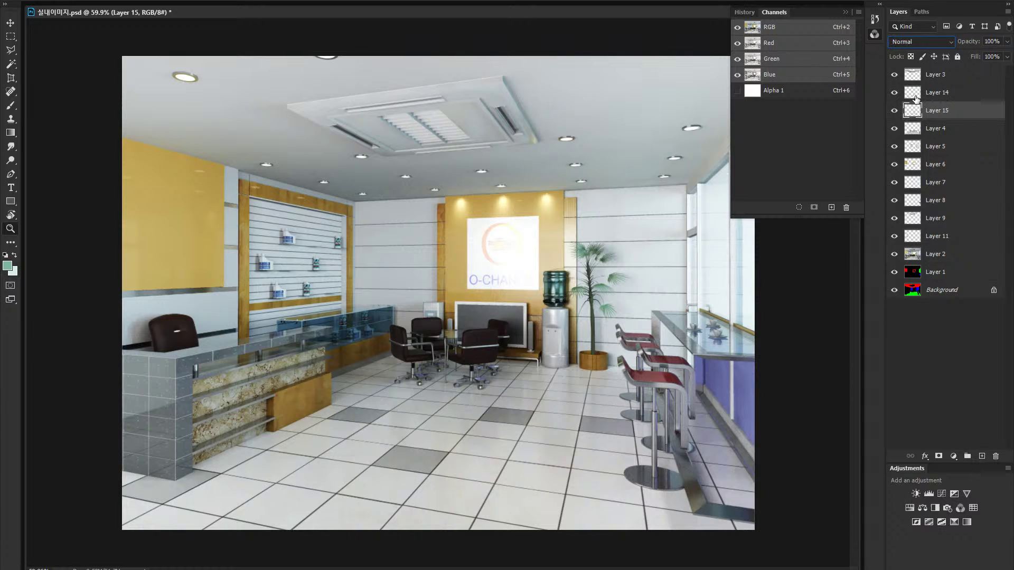
pyautogui.click(911, 43)
pyautogui.click(909, 142)
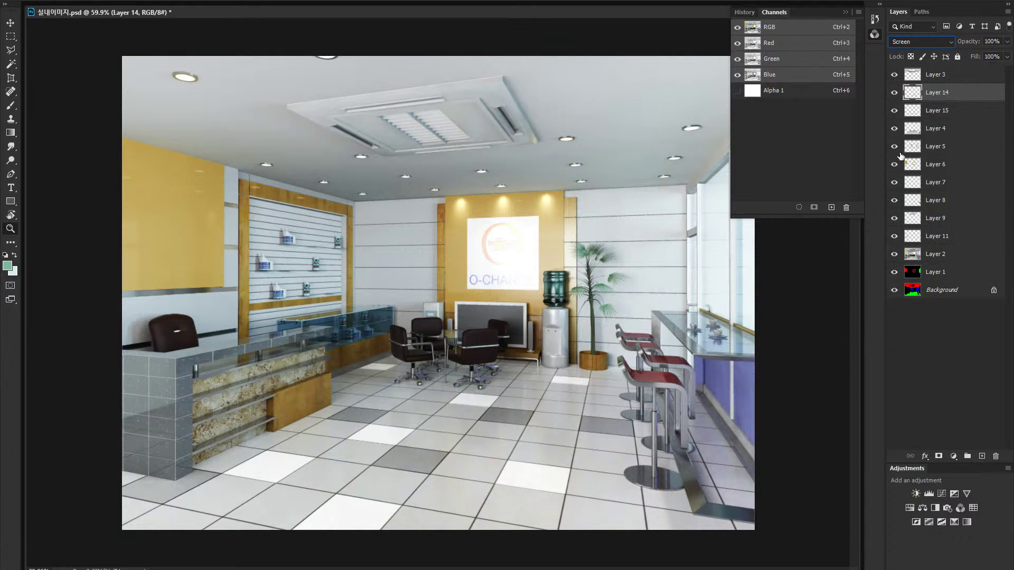
# Step: Reduce the opacity of the darkened tiles' layer to 20% and select the lightened tiles' layer
pyautogui.moveTo(540, 443); pyautogui.dragTo(486, 443)
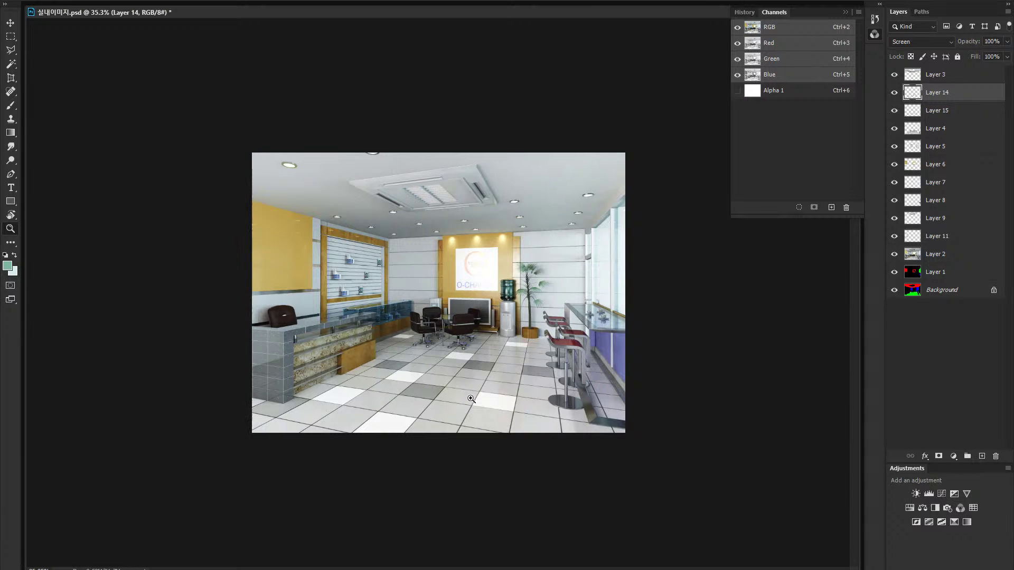
pyautogui.moveTo(462, 397); pyautogui.dragTo(506, 388)
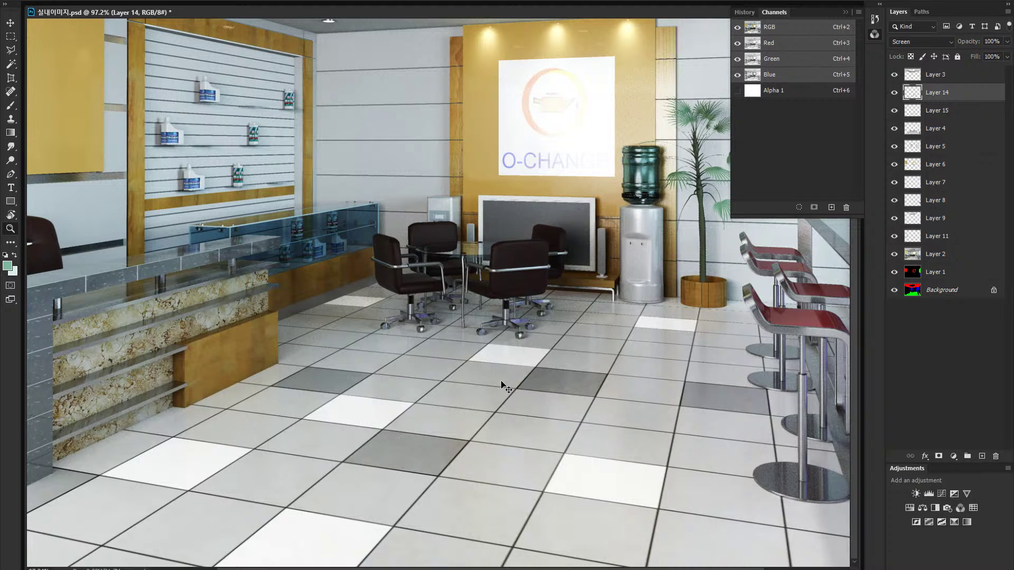
pyautogui.click(405, 457)
pyautogui.press('2')
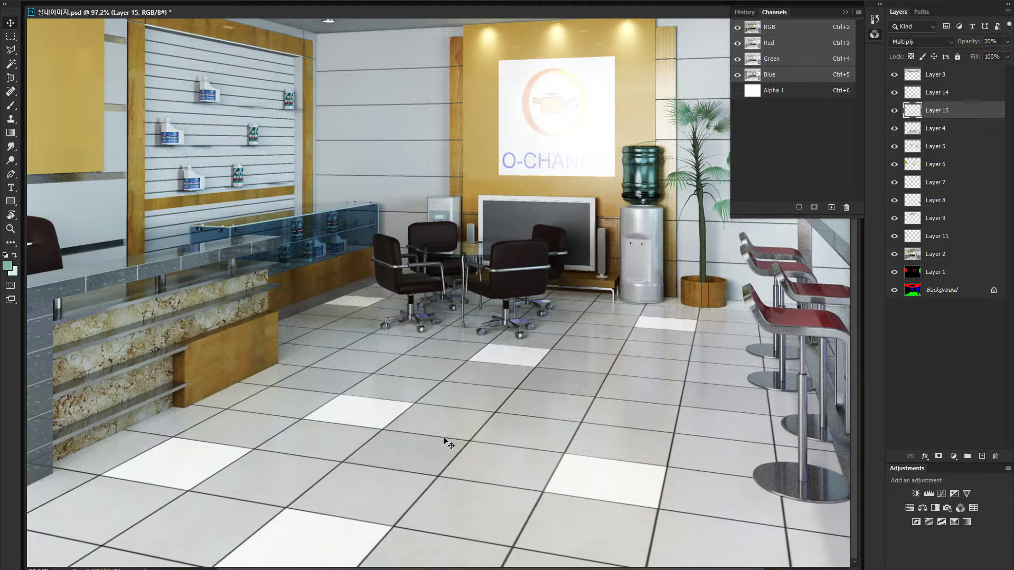
pyautogui.click(513, 360)
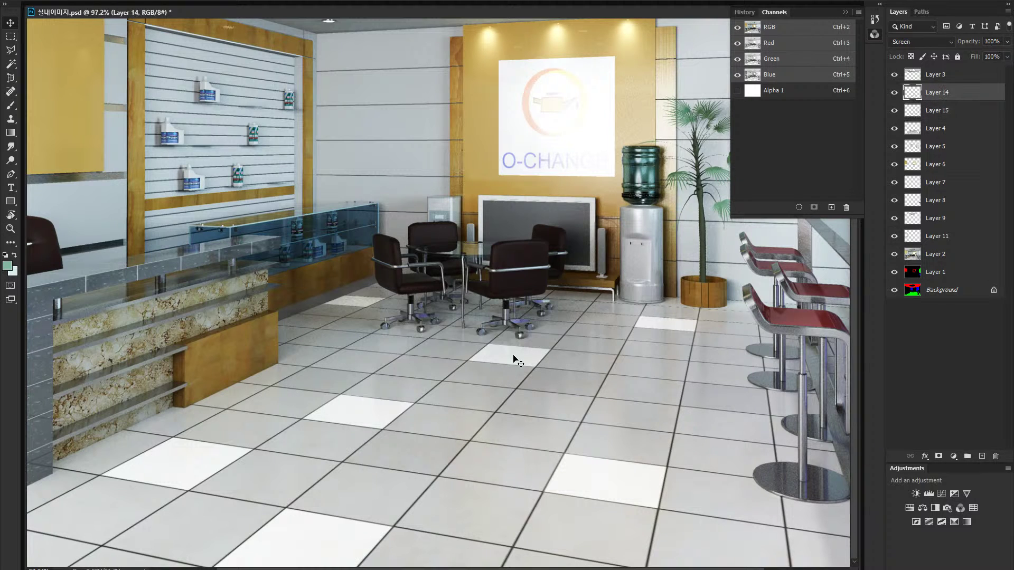
# Step: Set the opacity of the lightened tiles' layer to 20% and of the darkened tiles' layer to 12%
pyautogui.press('2')
pyautogui.press('z')
pyautogui.moveTo(570, 400); pyautogui.dragTo(511, 433)
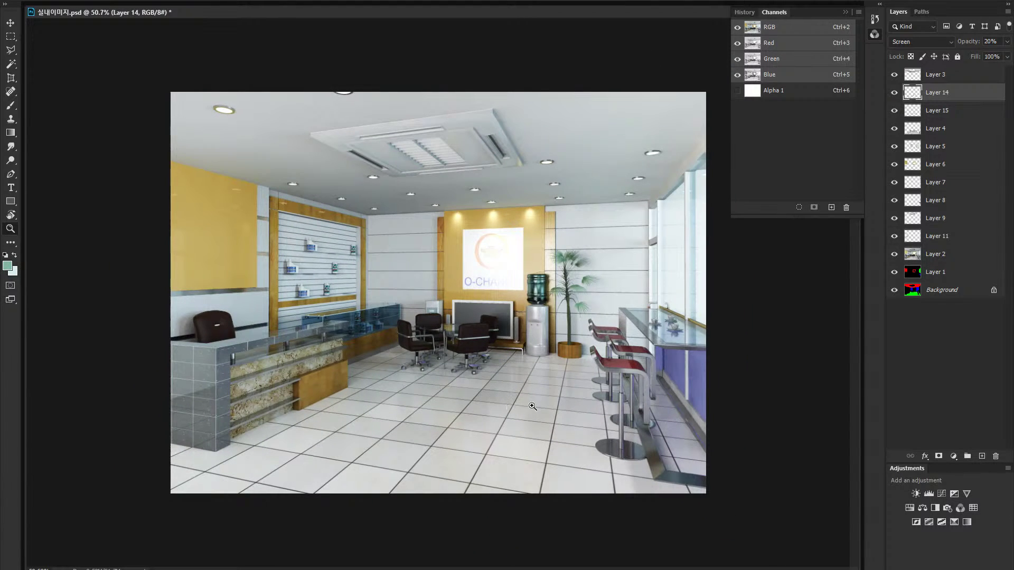
pyautogui.press('v')
pyautogui.click(500, 401)
pyautogui.press('1')
pyautogui.press('2')
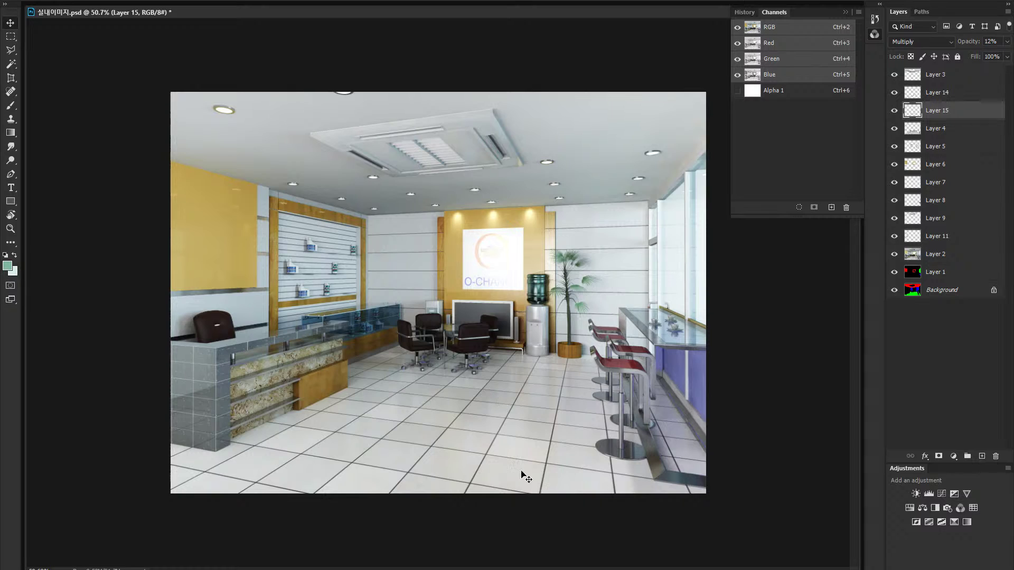
# Step: Reduce the opacity of both tile accent layers, Layer 14 and Layer 15, to 10%
pyautogui.hotkey('alt', ']')
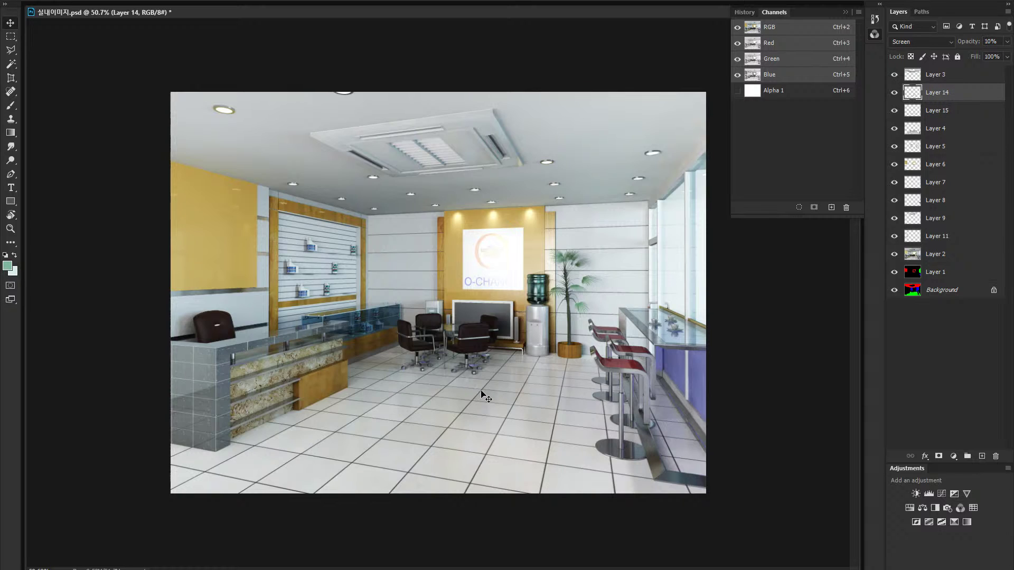
pyautogui.hotkey('alt', '[')
pyautogui.press('1')
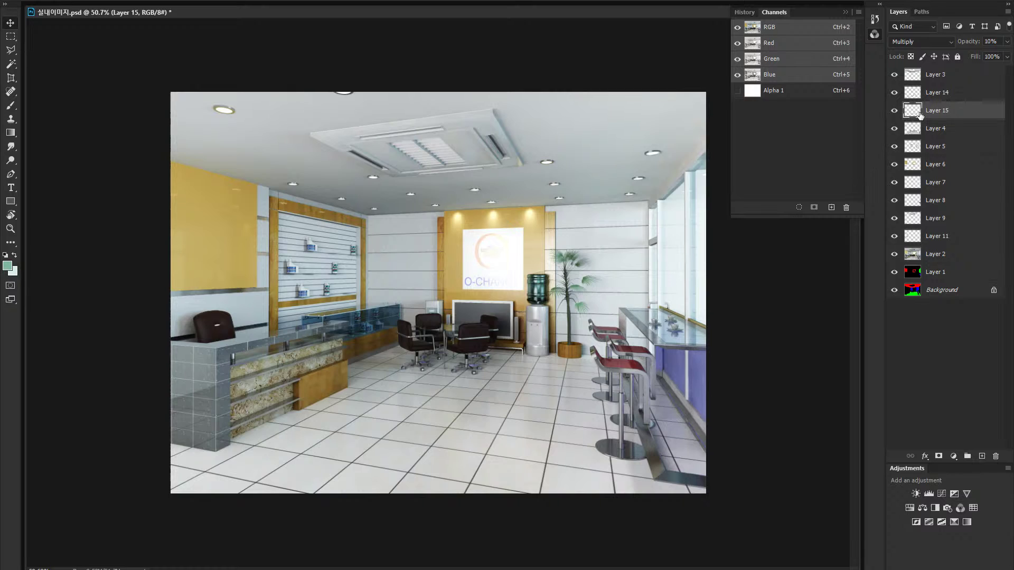
pyautogui.press('z')
pyautogui.moveTo(414, 429); pyautogui.dragTo(452, 416)
pyautogui.moveTo(579, 400); pyautogui.dragTo(547, 417)
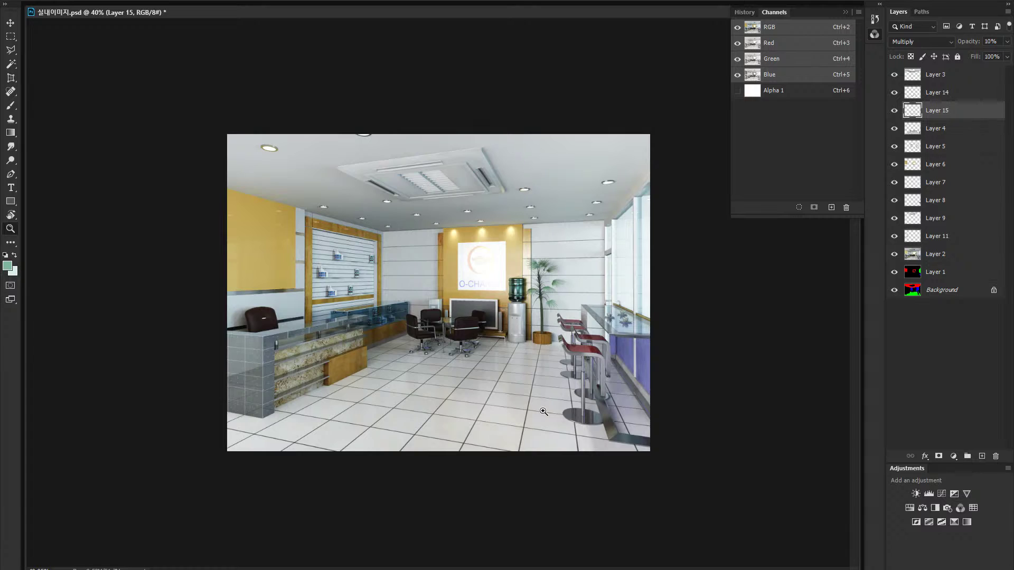
# Step: Try Layer 15 and Layer 14 at 100% opacity and reduce both to 40%
pyautogui.press('0')
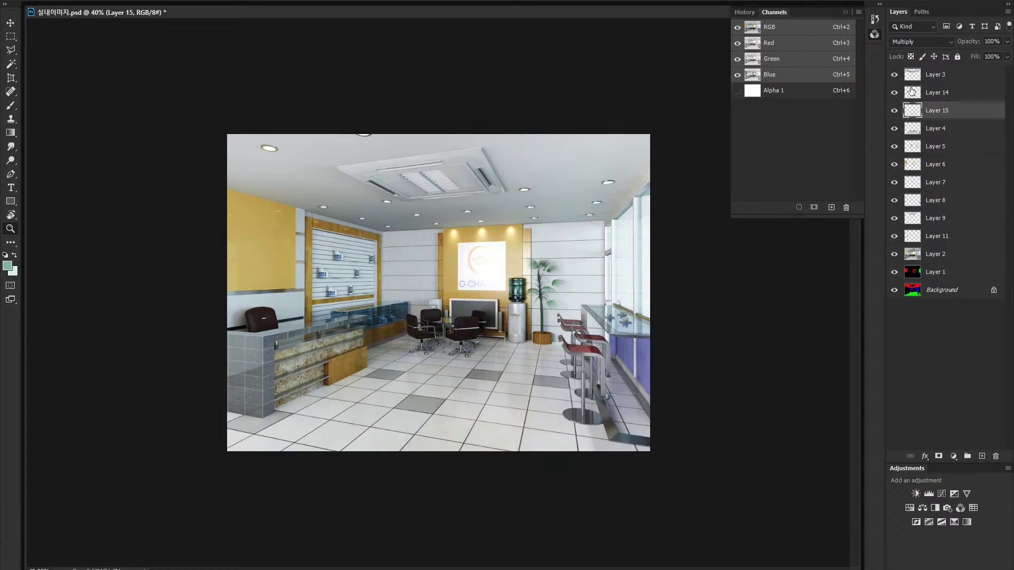
pyautogui.click(911, 92)
pyautogui.press('0')
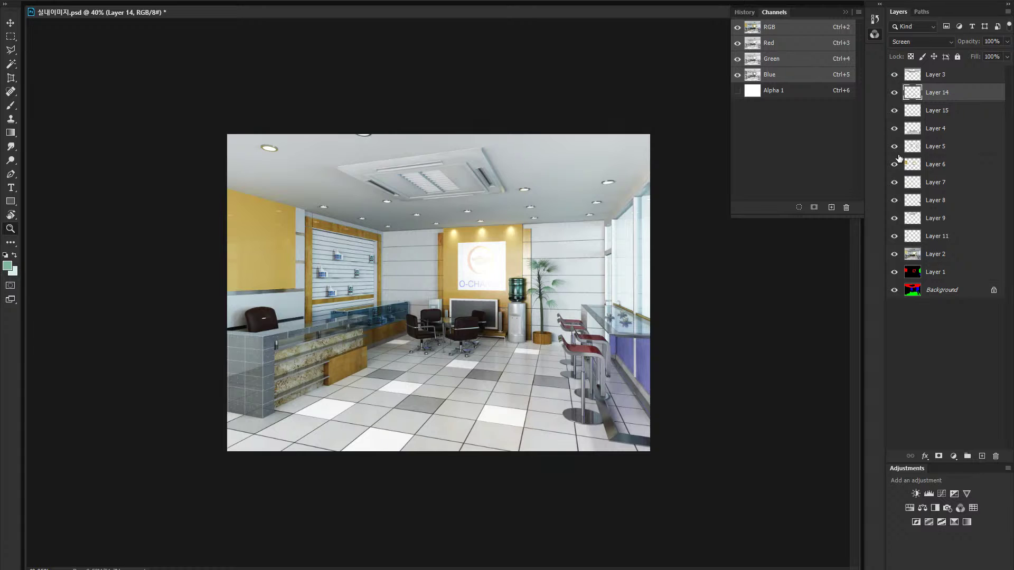
pyautogui.press('4')
pyautogui.click(916, 111)
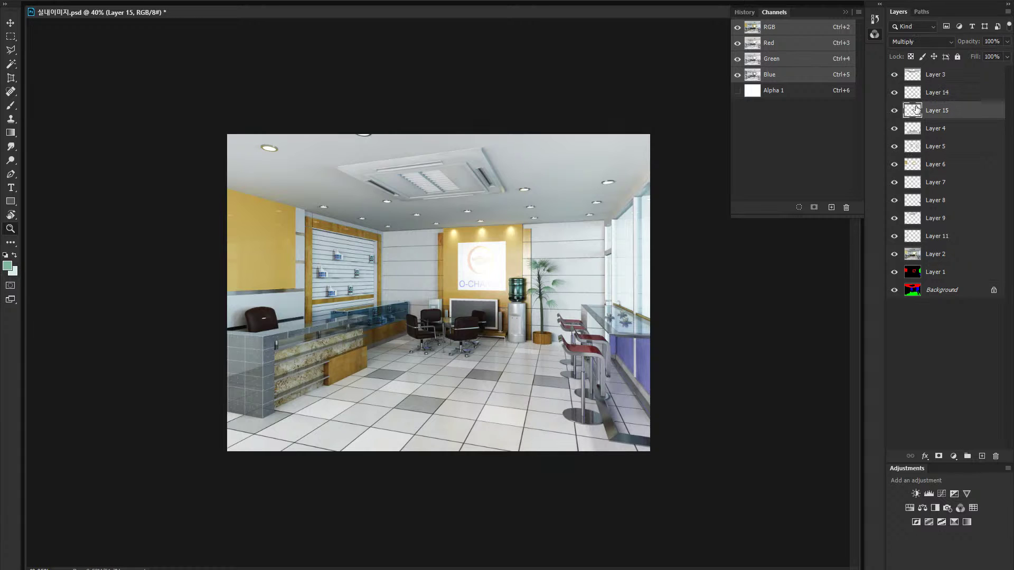
pyautogui.moveTo(492, 415); pyautogui.dragTo(557, 401)
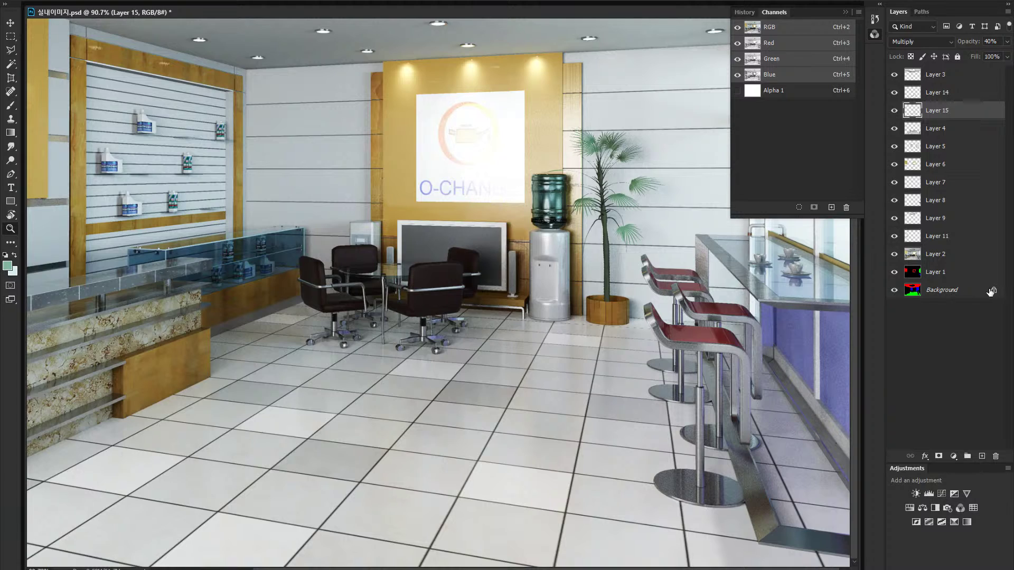
# Step: Set the opacity of Layers 14 and 15 to 10% and combine both layers in a group
pyautogui.click(906, 93)
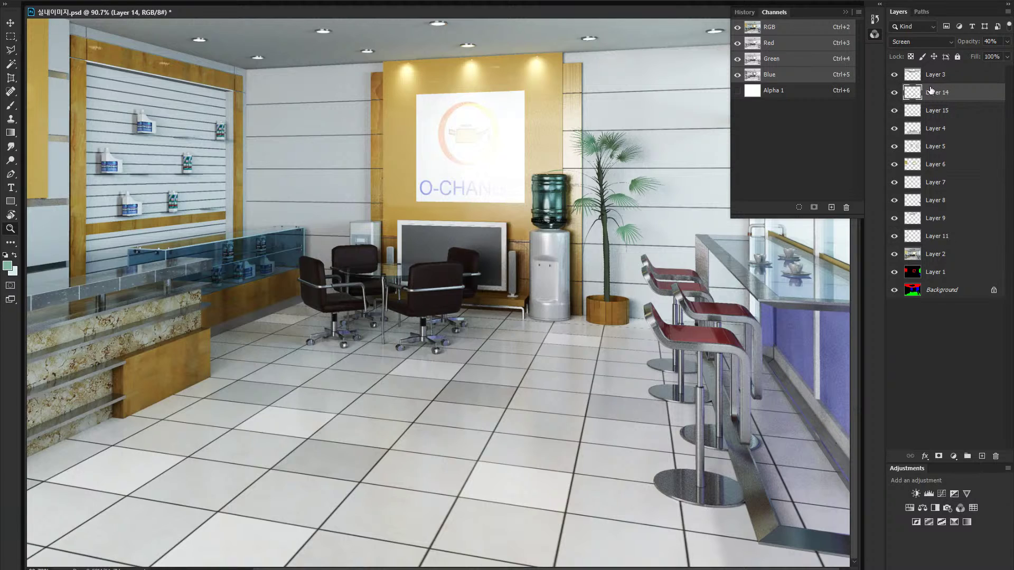
pyautogui.click(935, 111)
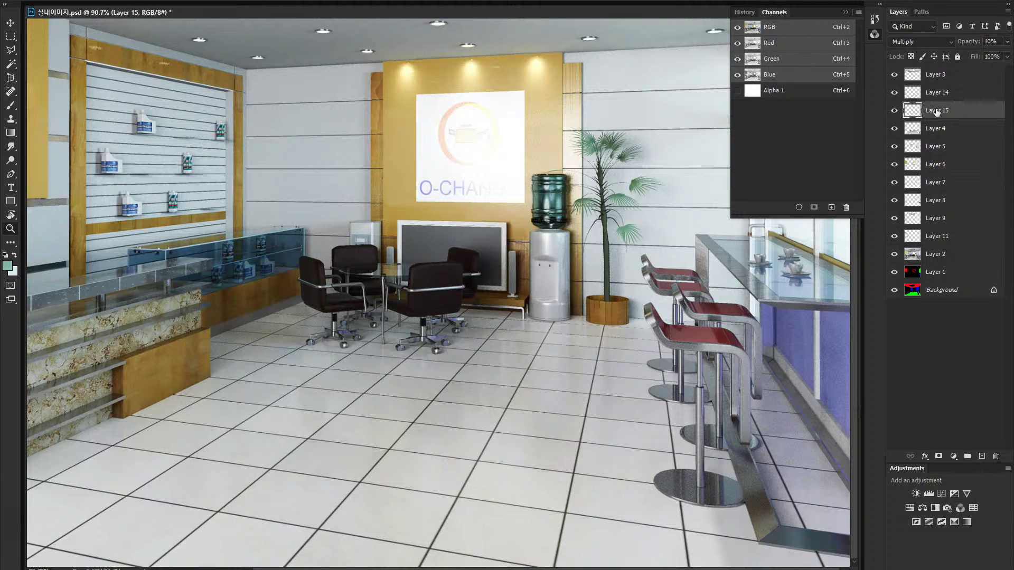
pyautogui.keyDown('shift'); pyautogui.click(938, 94); pyautogui.keyUp('shift')
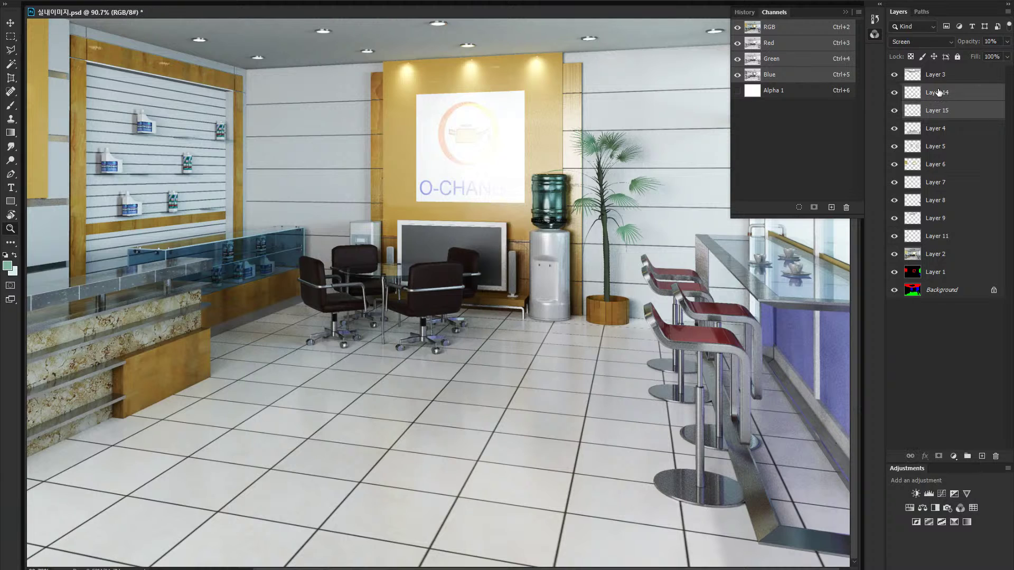
pyautogui.hotkey('ctrl', 'g')
pyautogui.hotkey('ctrl', '-')
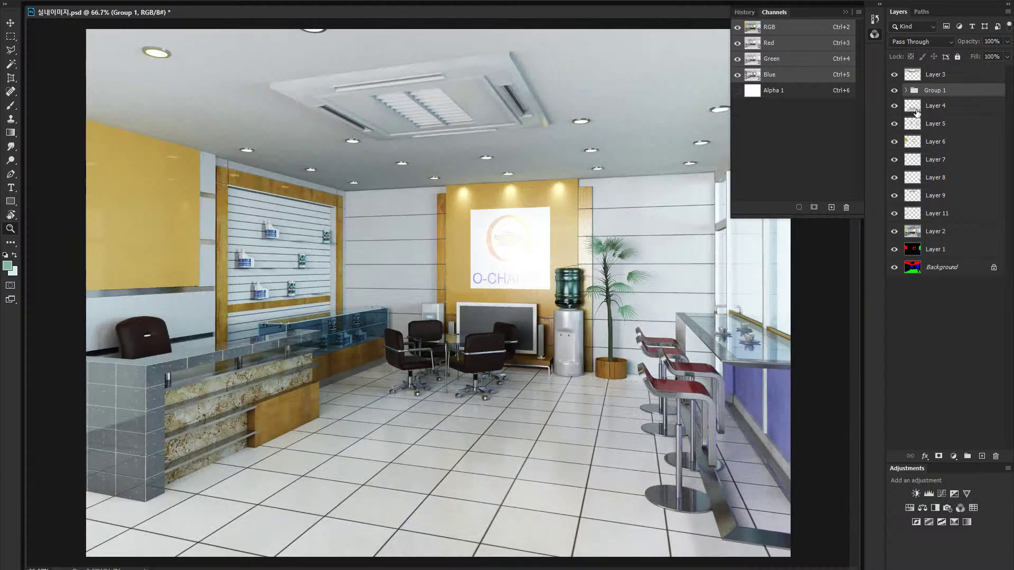
# Step: Compare the floor with and without the tile accents by toggling the group's visibility several times
pyautogui.click(894, 92)
pyautogui.click(894, 92)
pyautogui.click(894, 92)
pyautogui.click(894, 92)
pyautogui.click(894, 92)
pyautogui.click(894, 92)
pyautogui.click(894, 92)
pyautogui.click(894, 92)
pyautogui.hotkey('ctrl', '-')
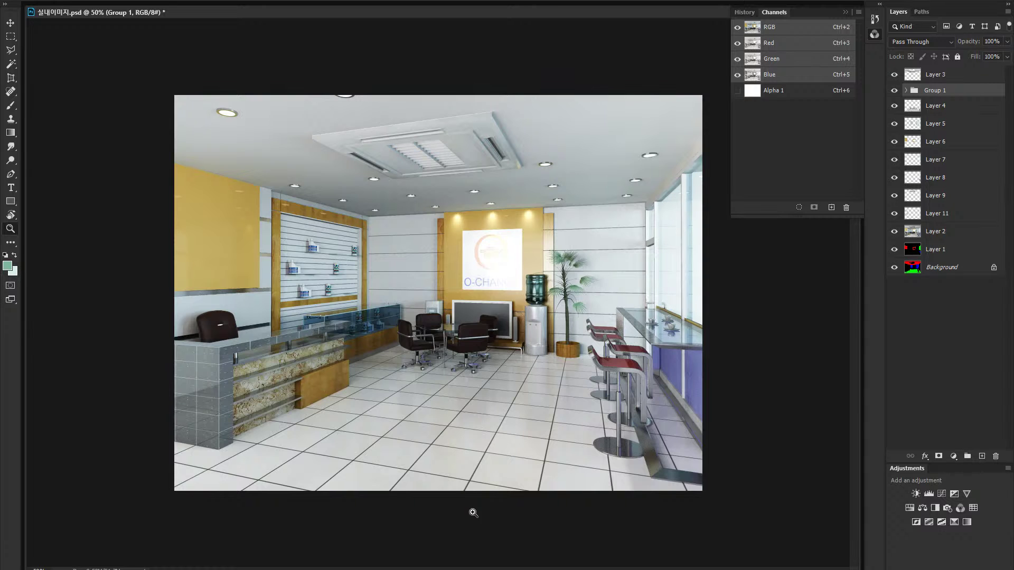
# Step: Examine the white panelled wall between the plant and the window up close, then the whole render
pyautogui.moveTo(649, 225); pyautogui.dragTo(678, 236)
pyautogui.moveTo(734, 254); pyautogui.dragTo(684, 301)
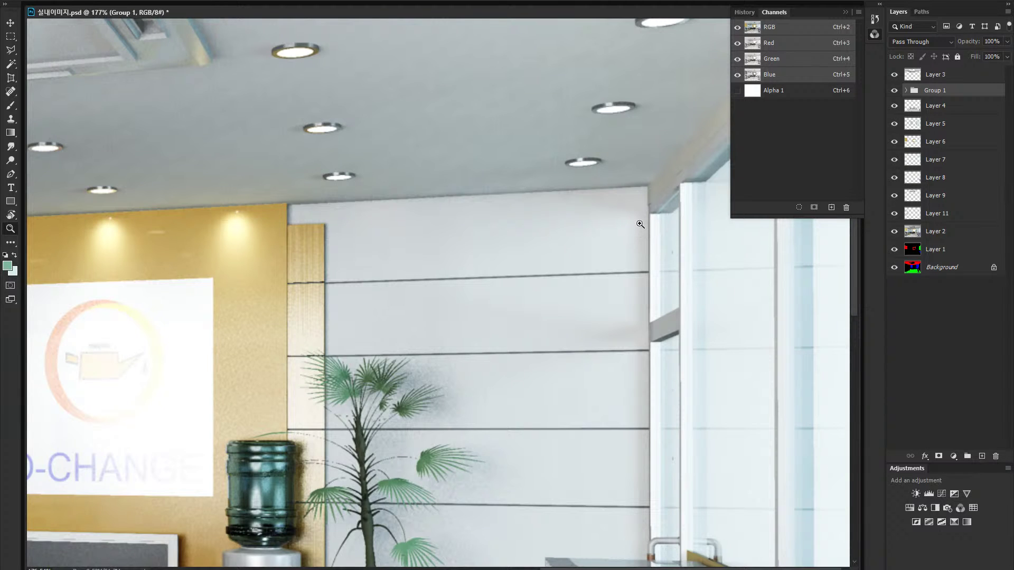
pyautogui.moveTo(643, 313); pyautogui.dragTo(627, 315)
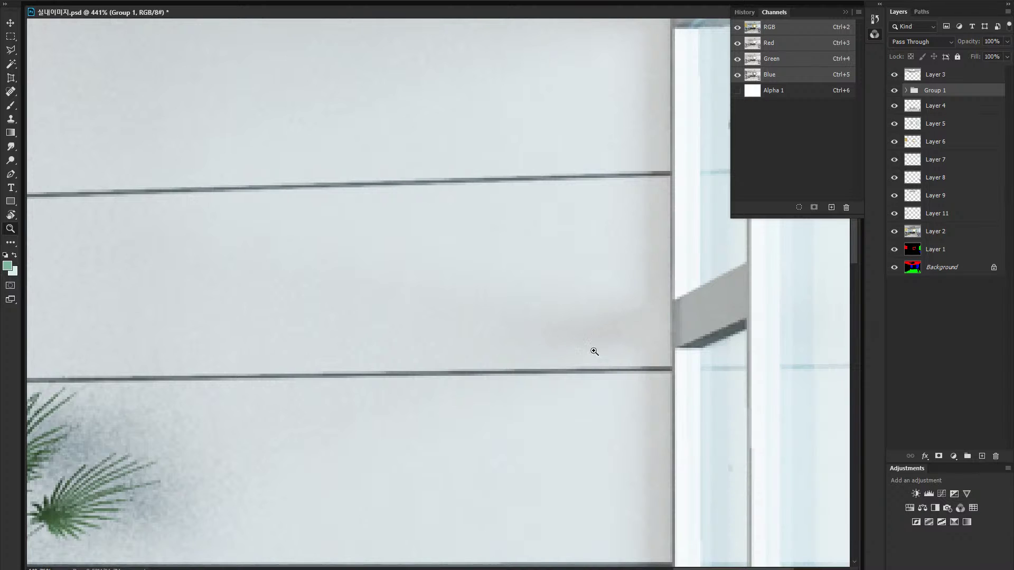
pyautogui.keyDown('alt'); pyautogui.click(602, 441); pyautogui.keyUp('alt')
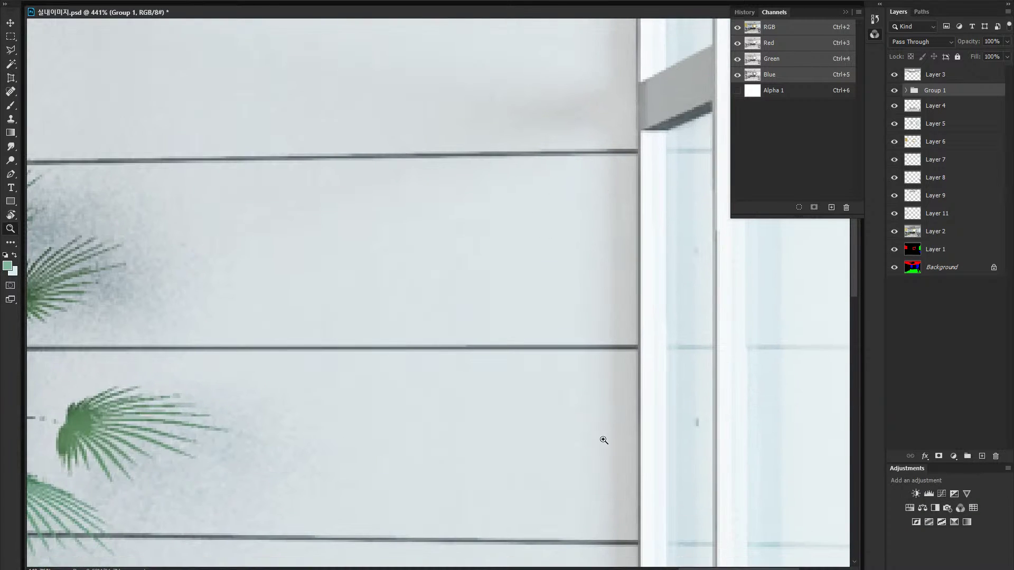
pyautogui.keyDown('alt'); pyautogui.click(595, 262); pyautogui.keyUp('alt')
pyautogui.keyDown('alt'); pyautogui.click(565, 336); pyautogui.keyUp('alt')
pyautogui.moveTo(566, 336); pyautogui.dragTo(550, 354)
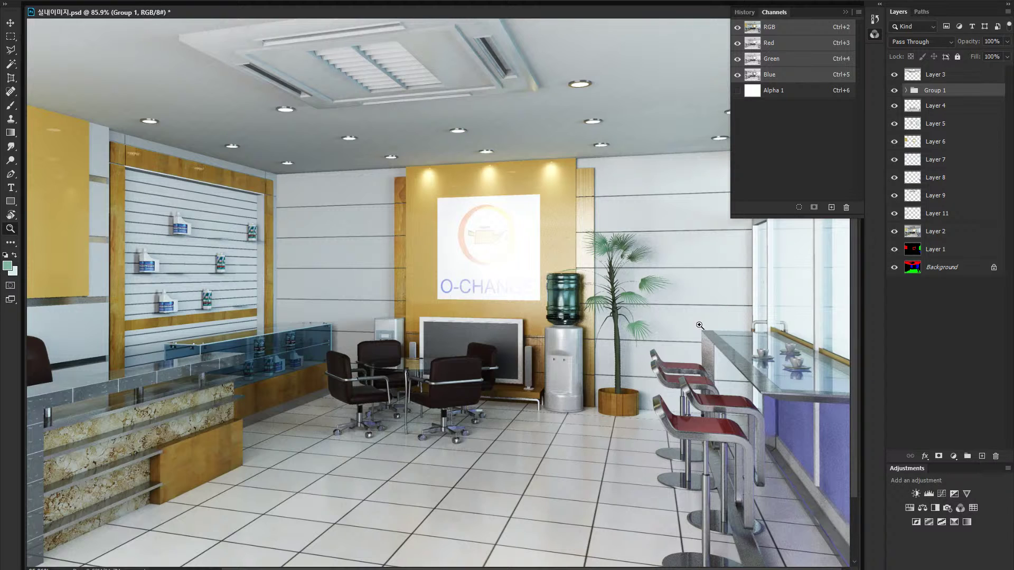
pyautogui.moveTo(627, 371); pyautogui.dragTo(599, 387)
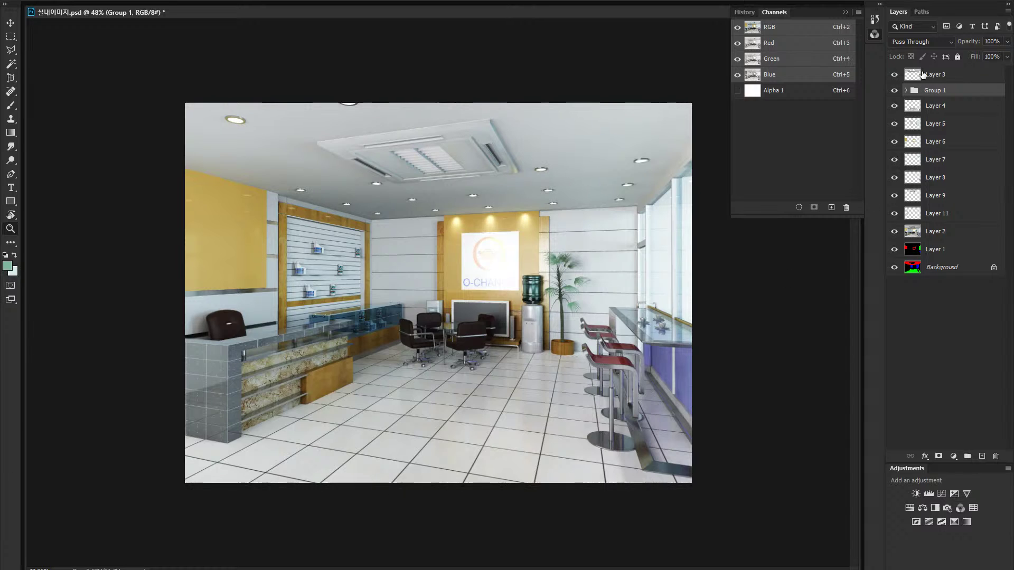
# Step: Add a new layer above Layer 3 and fill it with black
pyautogui.click(924, 78)
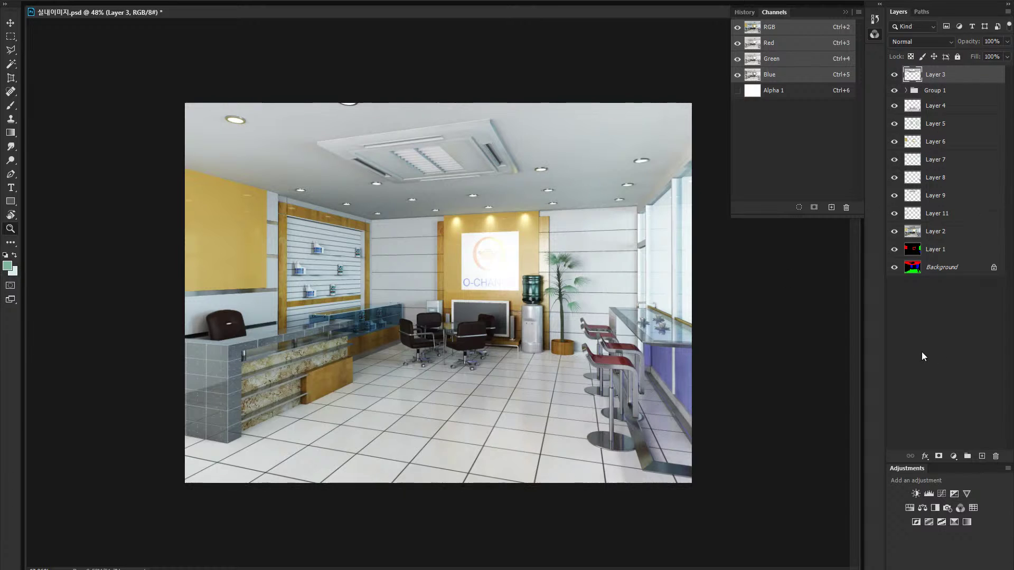
pyautogui.click(984, 457)
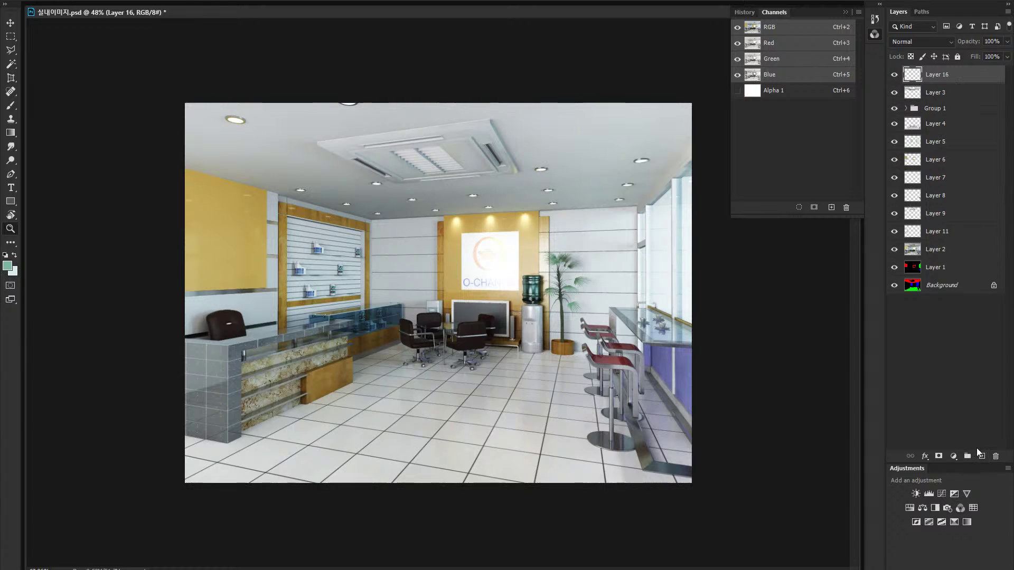
pyautogui.click(4, 255)
pyautogui.hotkey('alt', 'BackSpace')
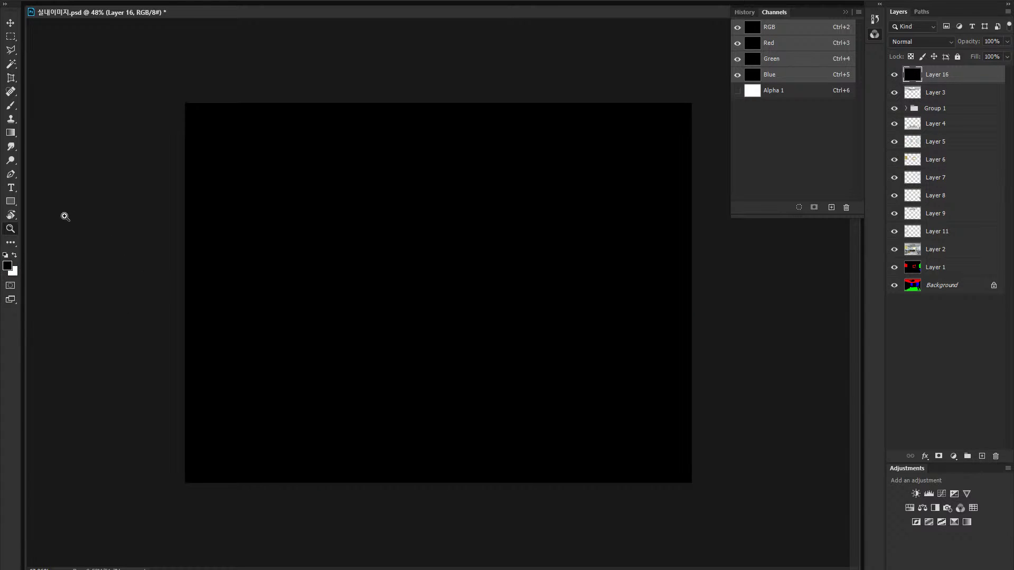
# Step: Cut the left half, about 975 px wide and 1500 px high, out of the black layer
pyautogui.press('m')
pyautogui.moveTo(152, 53); pyautogui.dragTo(431, 554)
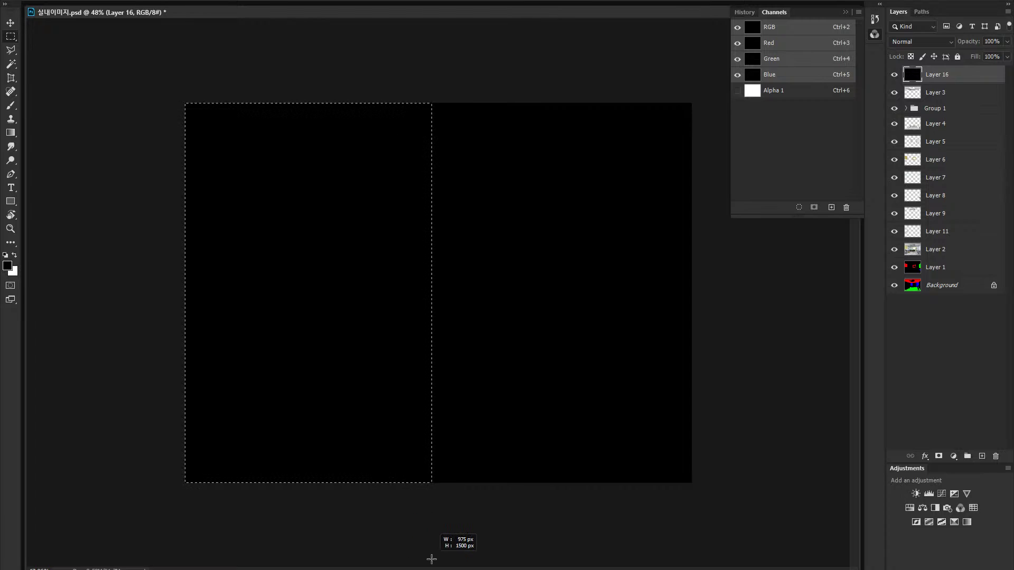
pyautogui.moveTo(355, 393); pyautogui.dragTo(317, 382)
pyautogui.hotkey('ctrl', 'x')
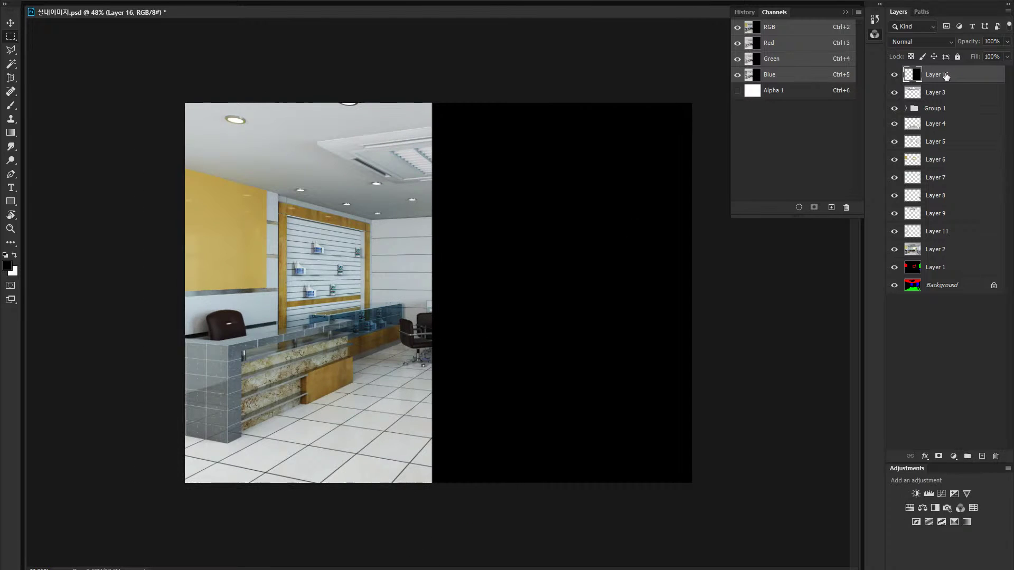
# Step: Check the black layer by toggling its visibility and set its blend mode to Color Dodge
pyautogui.click(894, 75)
pyautogui.click(895, 75)
pyautogui.click(911, 44)
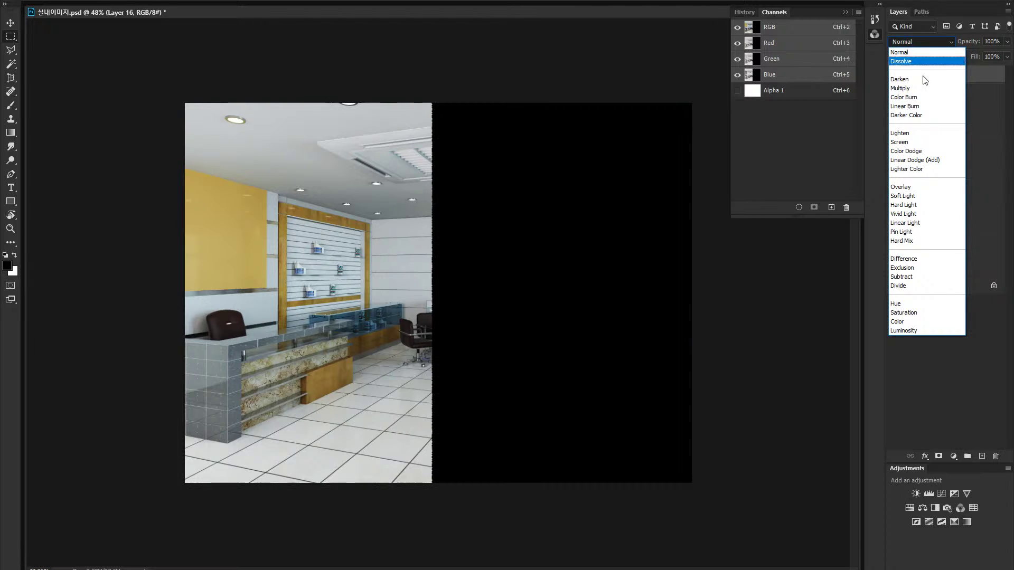
pyautogui.click(923, 153)
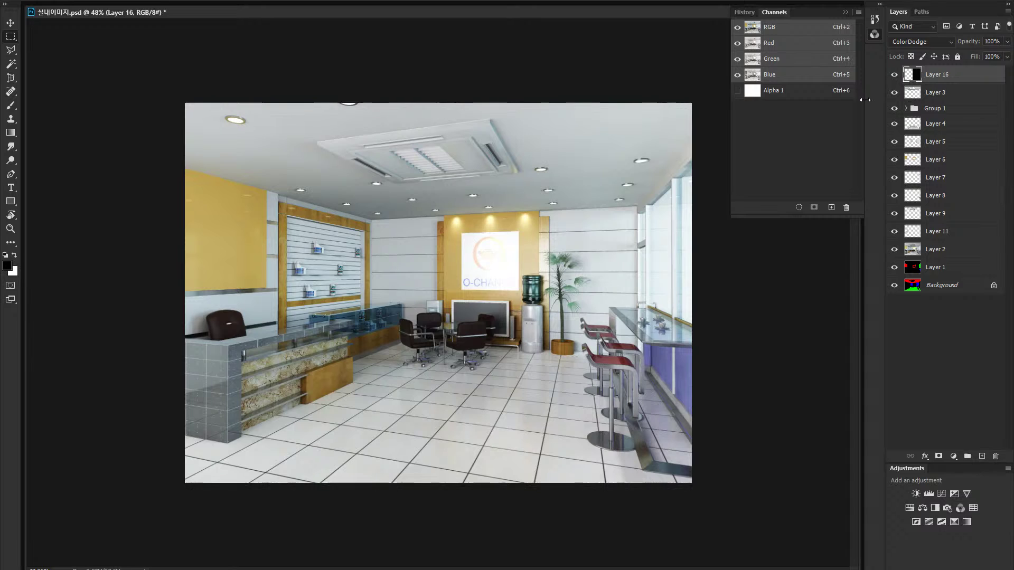
# Step: Choose the Brush tool and set the foreground colour to pale yellow #fff9e2
pyautogui.press('b')
pyautogui.click(14, 255)
pyautogui.click(8, 266)
pyautogui.moveTo(620, 151); pyautogui.dragTo(563, 119)
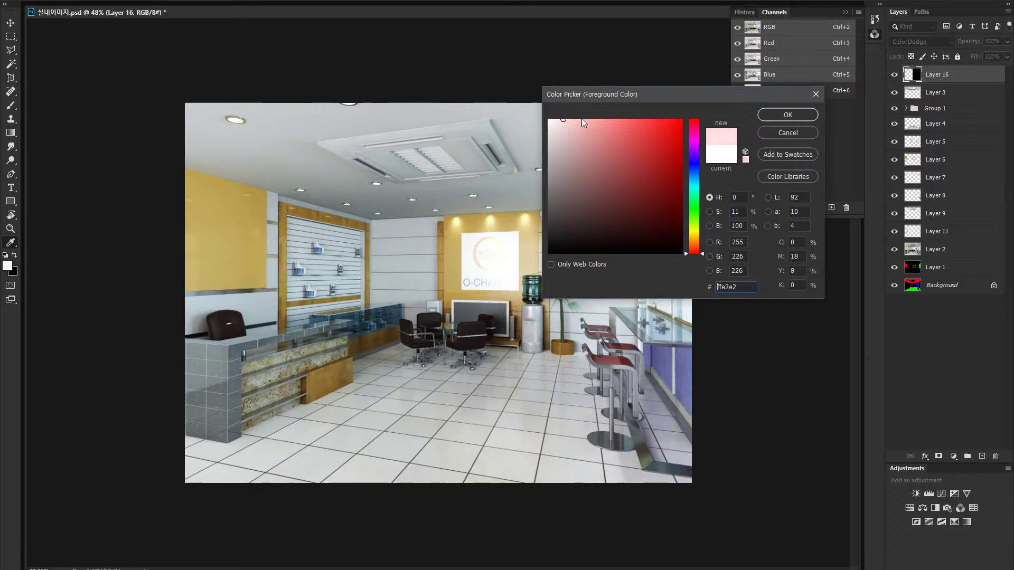
pyautogui.moveTo(697, 243)
pyautogui.mouseDown()
pyautogui.moveTo(698, 209)
pyautogui.moveTo(702, 240)
pyautogui.mouseUp()
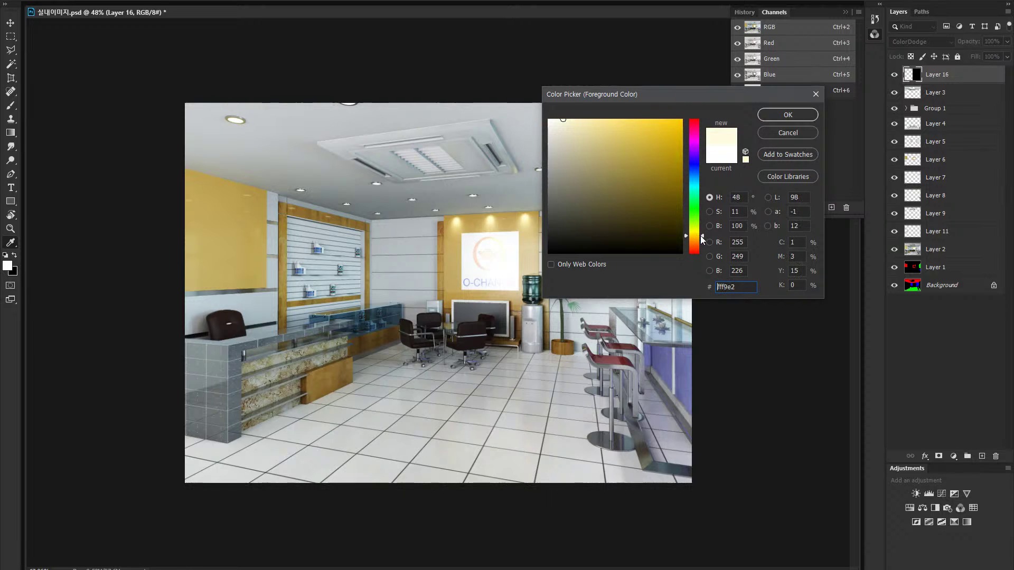
pyautogui.click(787, 115)
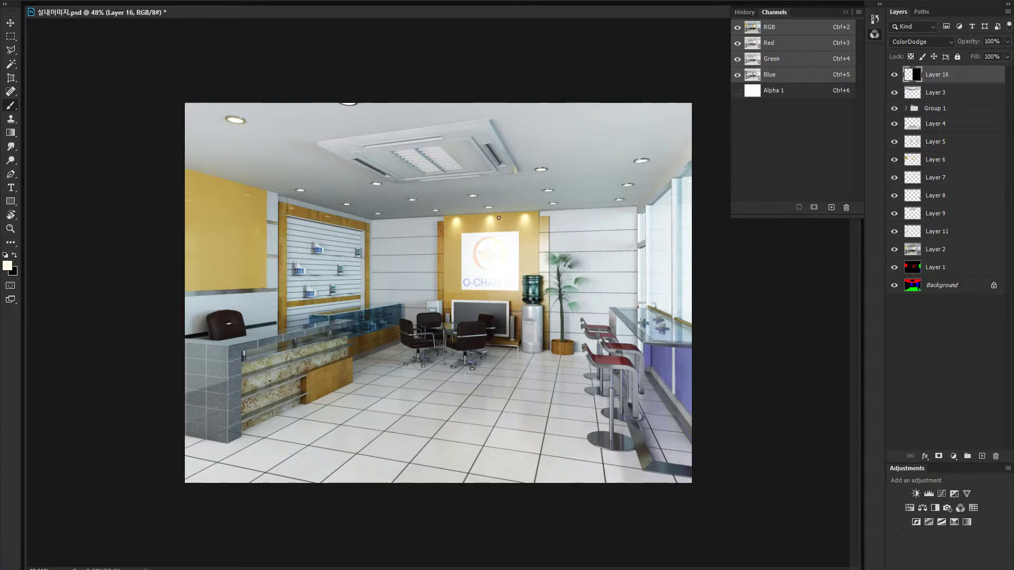
# Step: Paint soft pale-yellow test strokes in a loop around the room on Layer 16, undoing one stroke
pyautogui.moveTo(285, 188)
pyautogui.mouseDown()
pyautogui.moveTo(307, 177)
pyautogui.moveTo(312, 1)
pyautogui.mouseUp()
pyautogui.moveTo(274, 228)
pyautogui.mouseDown()
pyautogui.moveTo(612, 227)
pyautogui.moveTo(634, 240)
pyautogui.moveTo(637, 368)
pyautogui.moveTo(527, 396)
pyautogui.moveTo(370, 408)
pyautogui.moveTo(291, 393)
pyautogui.moveTo(260, 245)
pyautogui.moveTo(324, 251)
pyautogui.mouseUp()
pyautogui.hotkey('ctrl', 'z')
pyautogui.moveTo(283, 219)
pyautogui.mouseDown()
pyautogui.moveTo(550, 204)
pyautogui.moveTo(606, 228)
pyautogui.moveTo(608, 342)
pyautogui.moveTo(505, 382)
pyautogui.moveTo(328, 398)
pyautogui.moveTo(274, 360)
pyautogui.moveTo(268, 253)
pyautogui.moveTo(275, 218)
pyautogui.moveTo(349, 235)
pyautogui.moveTo(374, 242)
pyautogui.moveTo(370, 276)
pyautogui.moveTo(353, 213)
pyautogui.mouseUp()
# Step: Cut a rectangular area out of Layer 16 over the gold wall's edge beside the logo panel
pyautogui.press('m')
pyautogui.moveTo(490, 171); pyautogui.dragTo(555, 277)
pyautogui.press('z')
pyautogui.moveTo(522, 228); pyautogui.dragTo(564, 281)
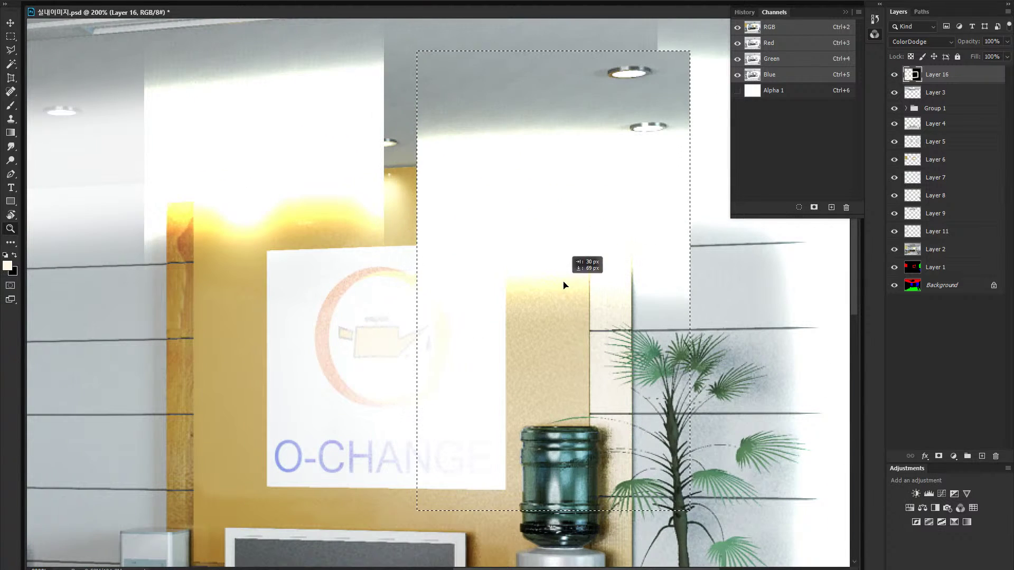
pyautogui.hotkey('ctrl', 'x')
pyautogui.hotkey('ctrl', '-')
pyautogui.hotkey('ctrl', '-')
pyautogui.hotkey('ctrl', '-')
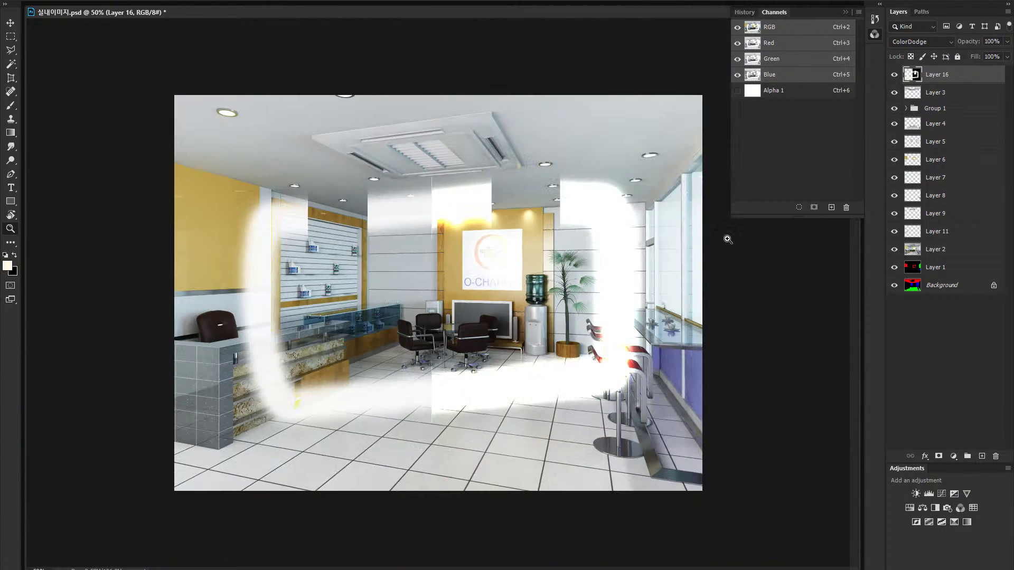
# Step: Switch Layer 16 to Normal to inspect its strokes on the black fill, and return it to Color Dodge
pyautogui.click(917, 46)
pyautogui.click(914, 42)
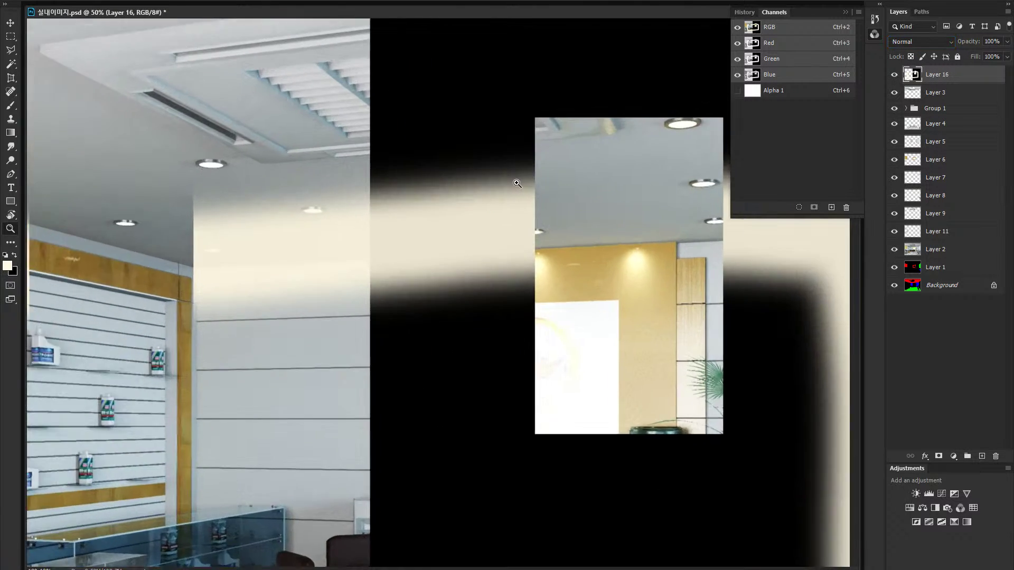
pyautogui.moveTo(457, 191); pyautogui.dragTo(483, 172)
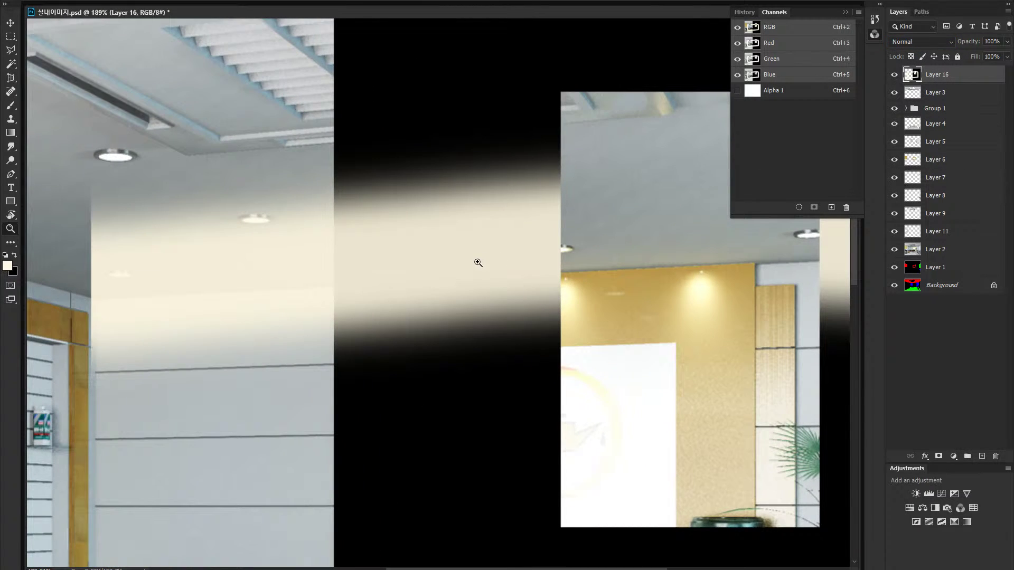
pyautogui.moveTo(478, 263); pyautogui.dragTo(452, 266)
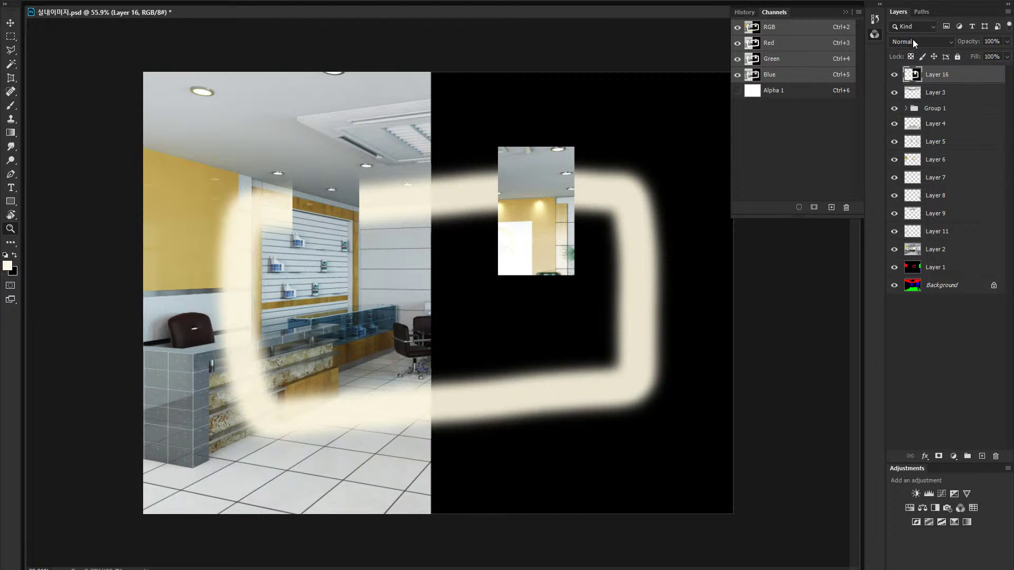
pyautogui.click(912, 39)
pyautogui.click(916, 149)
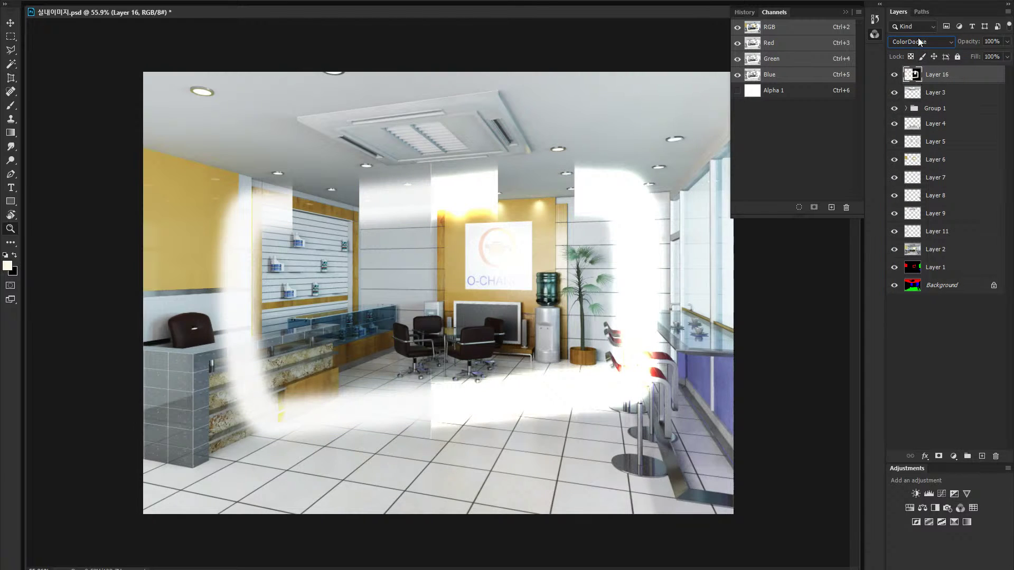
# Step: Refill all of Layer 16 with black to clear the test strokes and choose the Lasso tool
pyautogui.hotkey('ctrl', 'BackSpace')
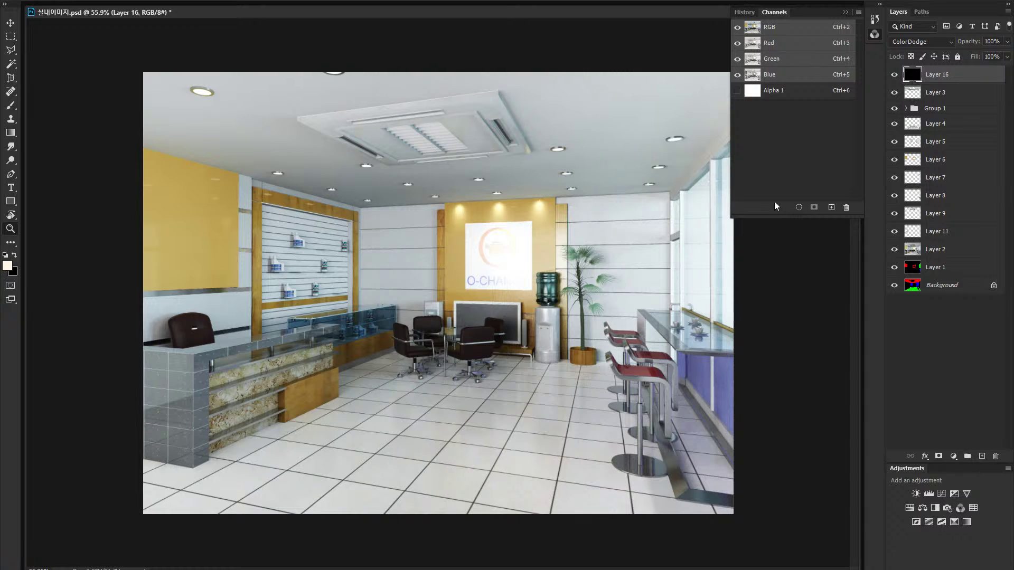
pyautogui.press('l')
pyautogui.moveTo(619, 15); pyautogui.dragTo(551, 20)
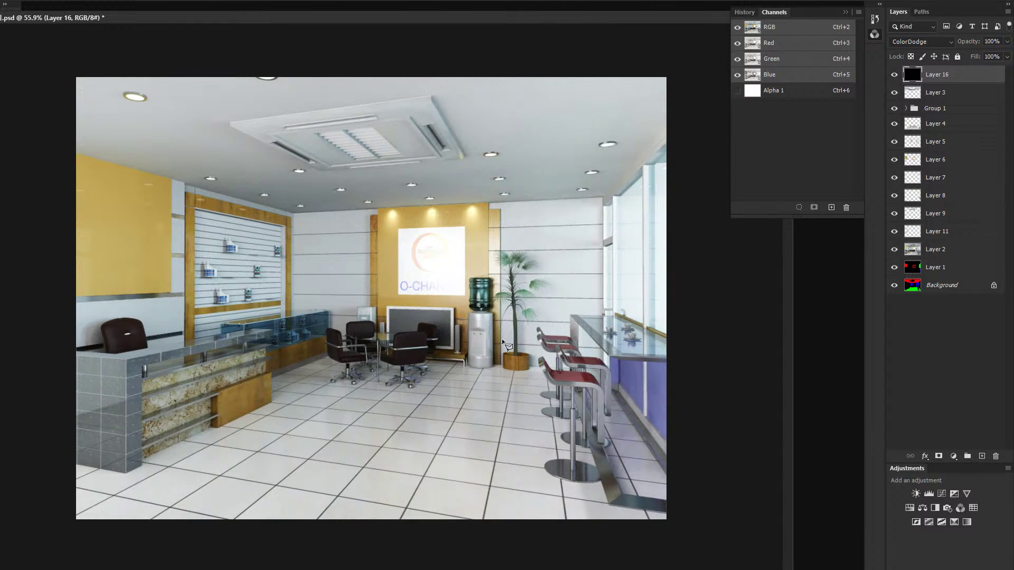
# Step: Lasso a tapering polygon on the floor from near the water dispenser past the image's lower edge and fill it with cream on Layer 16
pyautogui.click(455, 375)
pyautogui.click(532, 380)
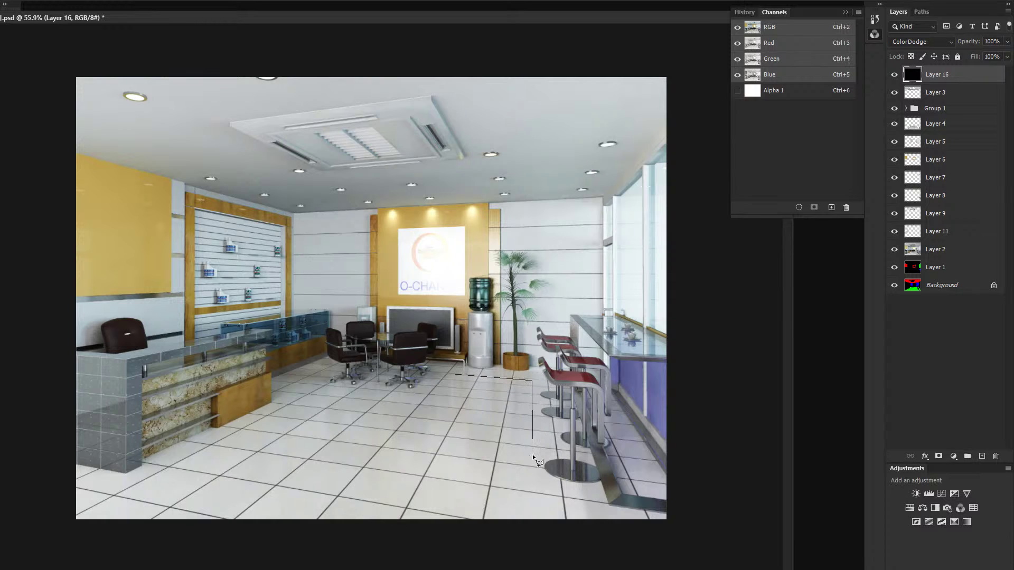
pyautogui.click(525, 537)
pyautogui.click(310, 542)
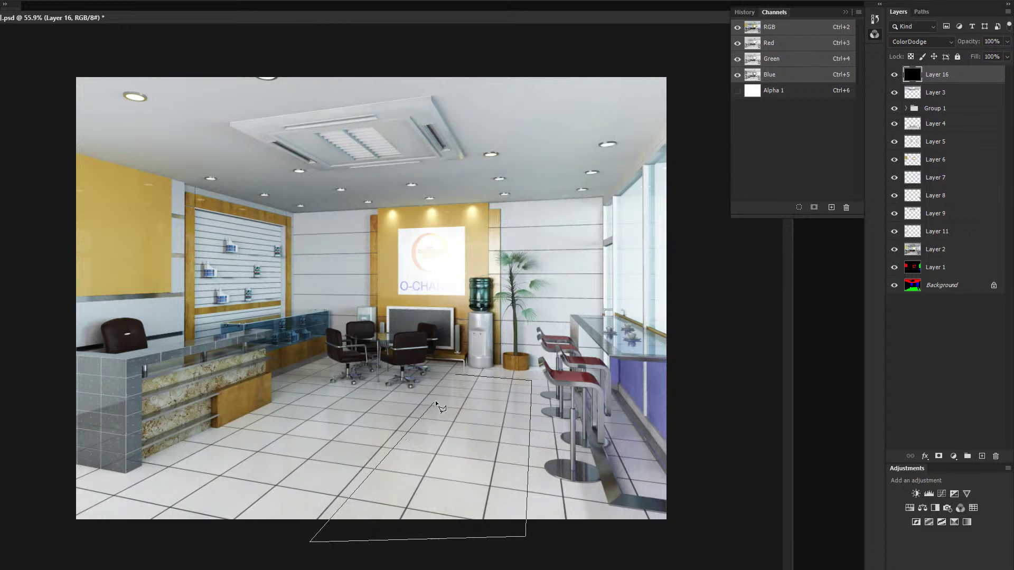
pyautogui.click(455, 375)
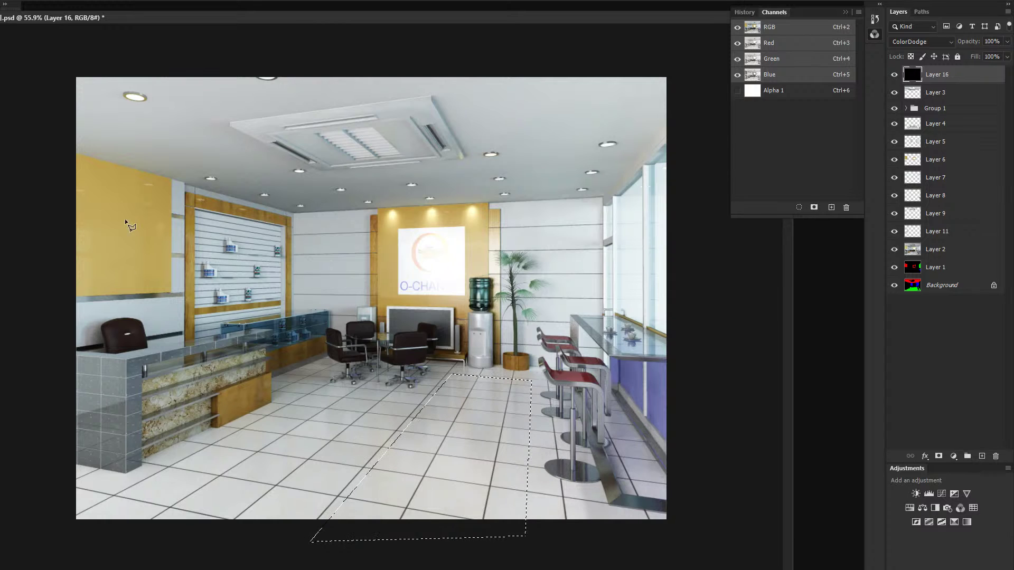
pyautogui.moveTo(250, 19); pyautogui.dragTo(343, 14)
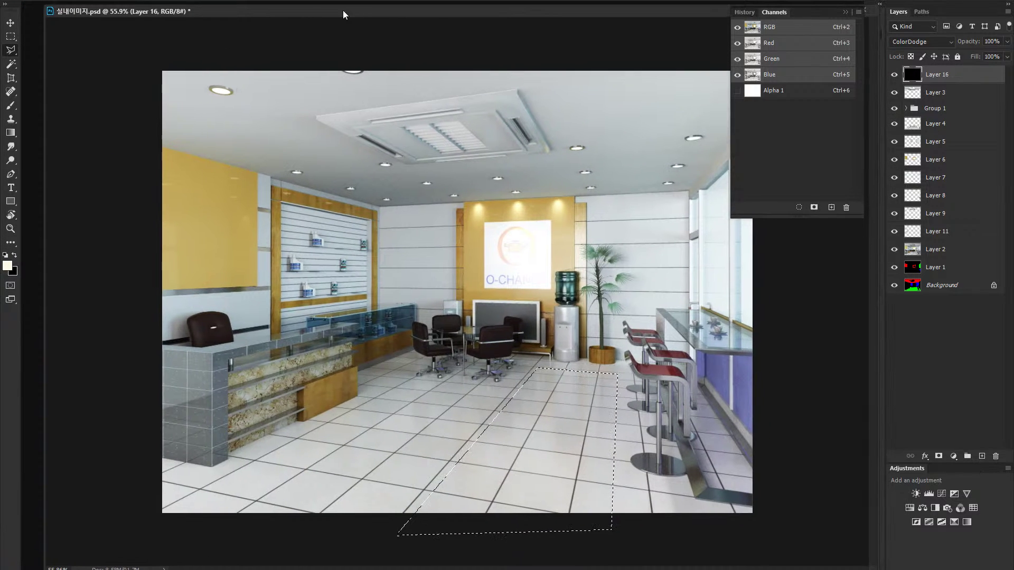
pyautogui.hotkey('alt', 'BackSpace')
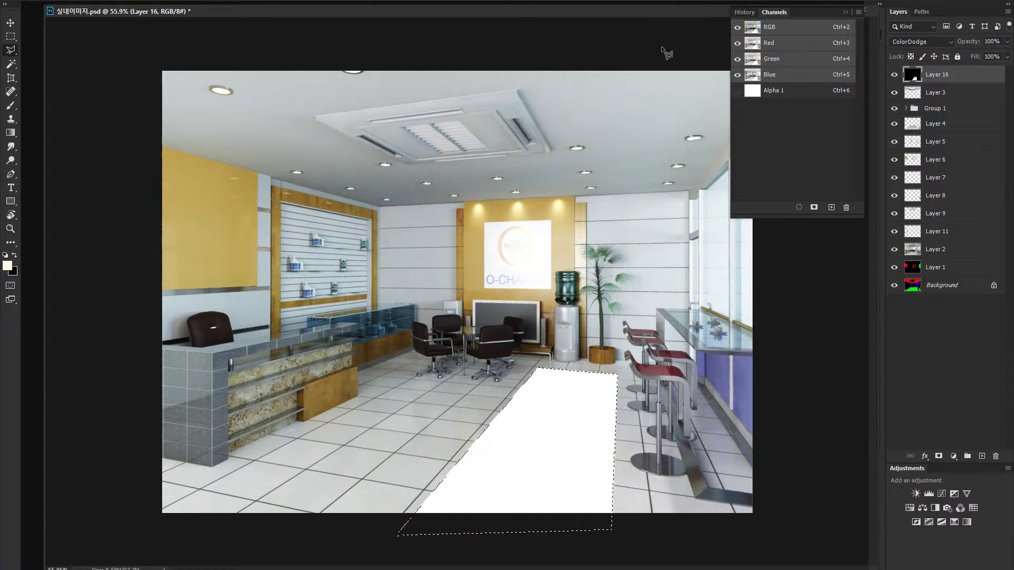
pyautogui.moveTo(663, 12); pyautogui.dragTo(615, 18)
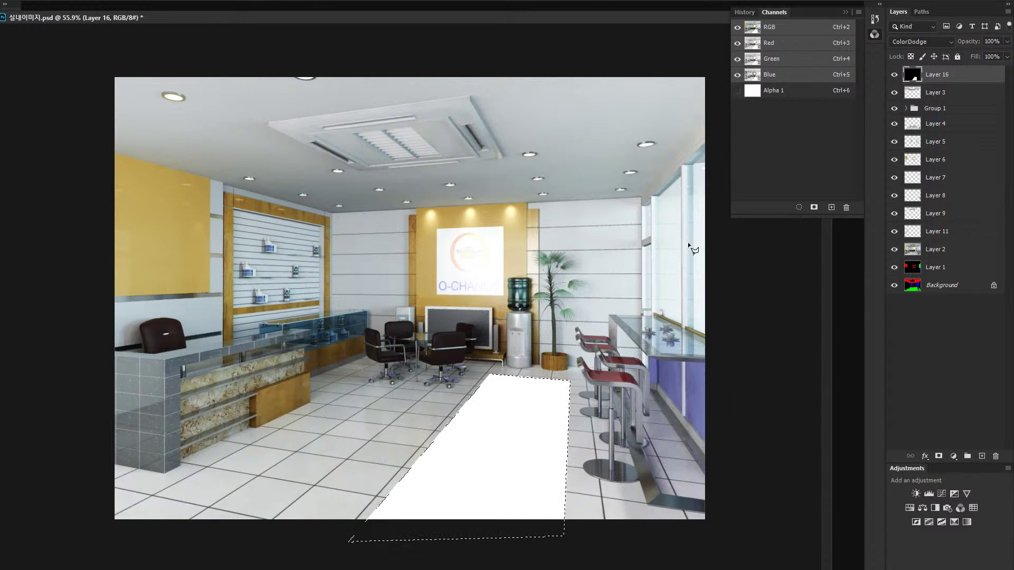
# Step: Try to cut a thin black strip across the upper part of the floor's light patch
pyautogui.click(583, 412)
pyautogui.click(421, 401)
pyautogui.click(622, 420)
pyautogui.press('Delete')
pyautogui.hotkey('ctrl', 'd')
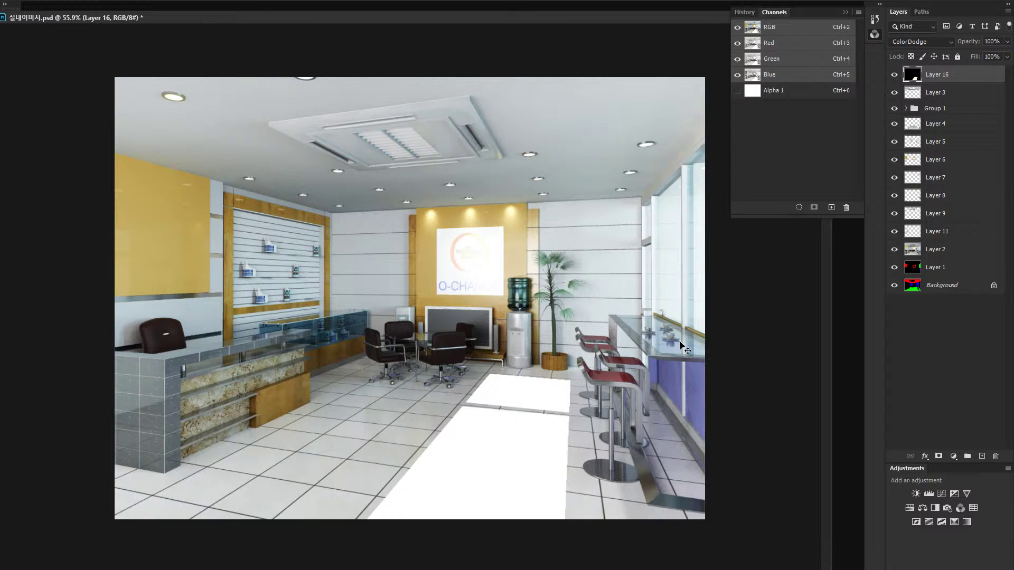
pyautogui.hotkey('ctrl', 'alt', 'z')
pyautogui.hotkey('ctrl', 'alt', 'z')
pyautogui.press('Delete')
pyautogui.hotkey('ctrl', 'd')
# Step: Check Layer 16 in Normal blend mode and return it to Color Dodge
pyautogui.click(922, 43)
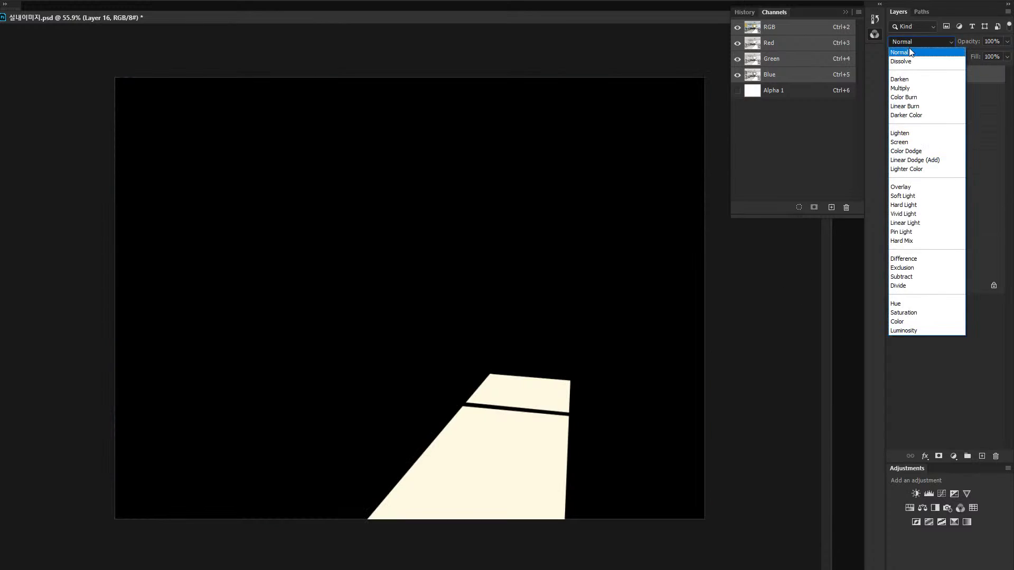
pyautogui.click(911, 46)
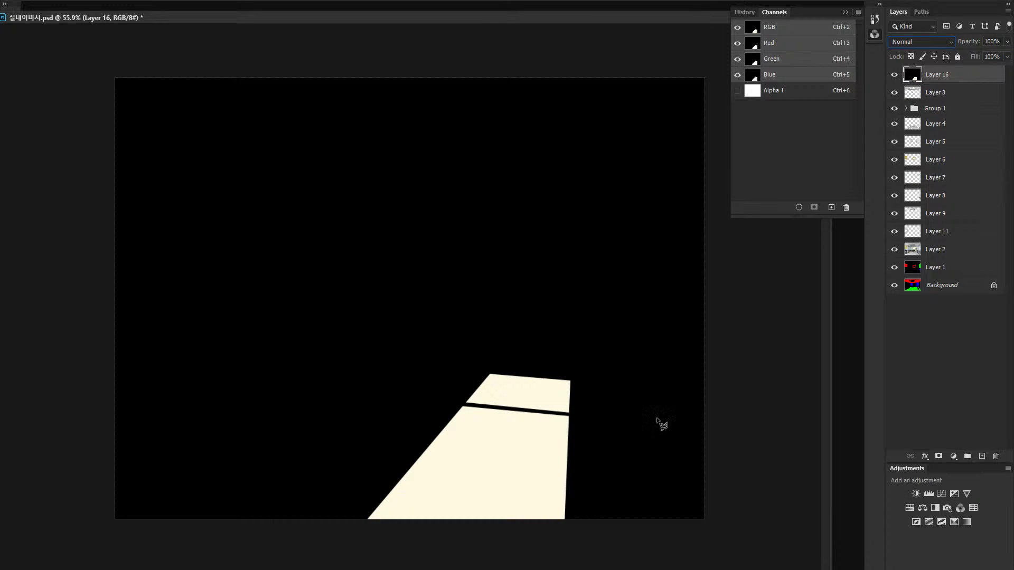
pyautogui.click(922, 42)
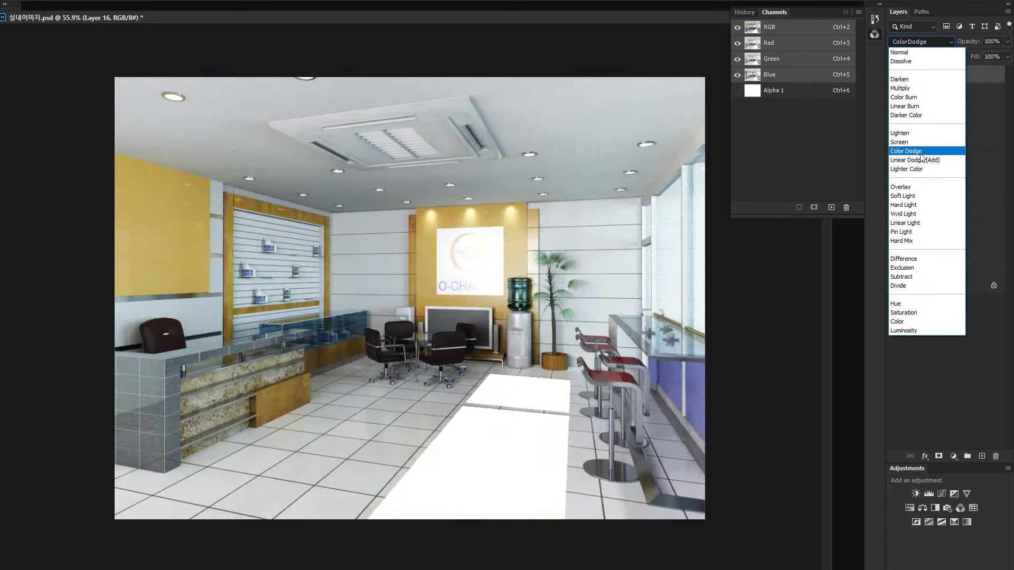
pyautogui.click(921, 152)
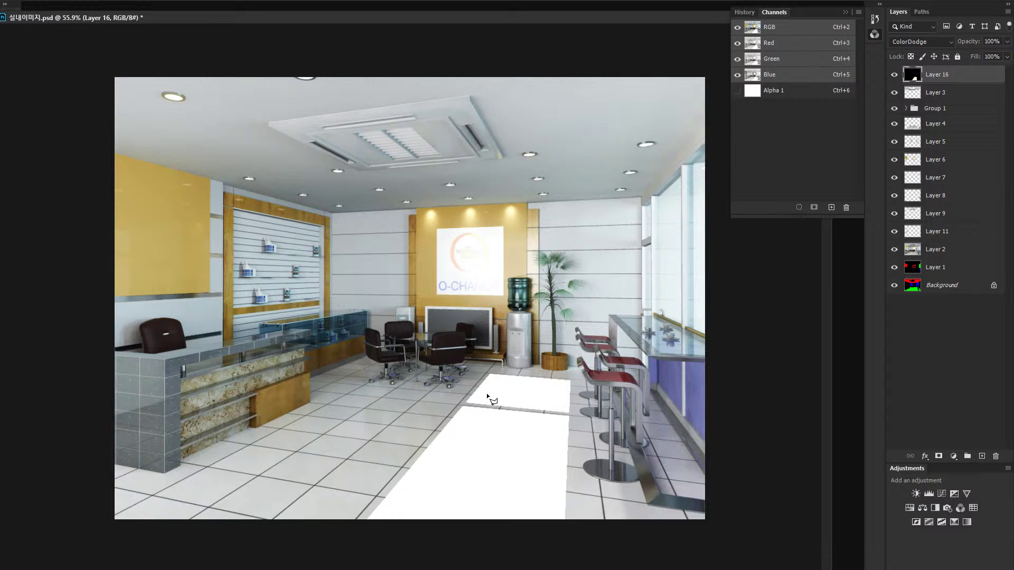
# Step: Undo the strip cut across the floor's light patch
pyautogui.hotkey('ctrl', 'z')
pyautogui.hotkey('ctrl', 'z')
pyautogui.hotkey('ctrl', 'z')
pyautogui.hotkey('ctrl', 'z')
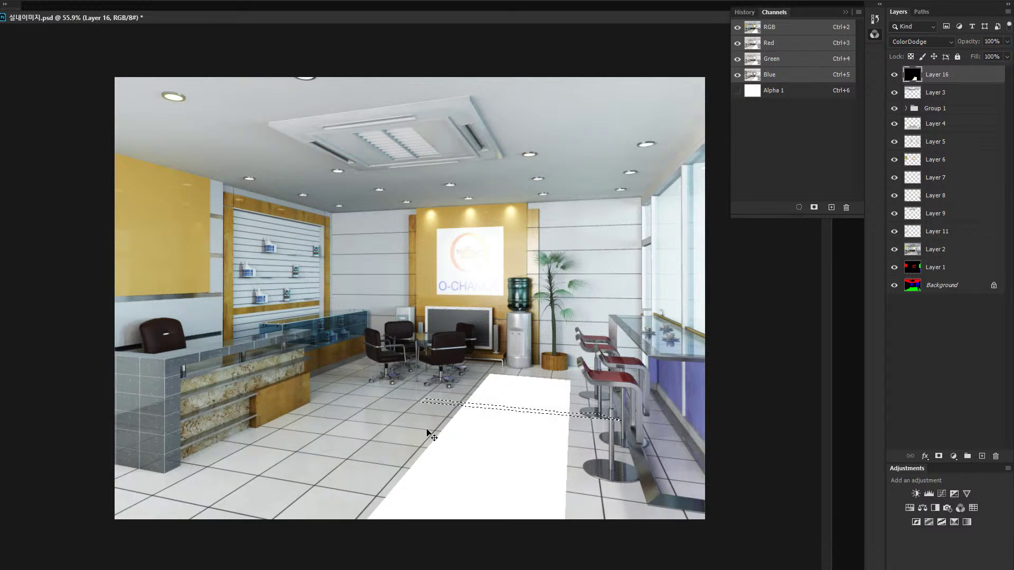
# Step: Lasso a thin strip across the middle of the light patch, fill it with black and deselect
pyautogui.click(402, 420)
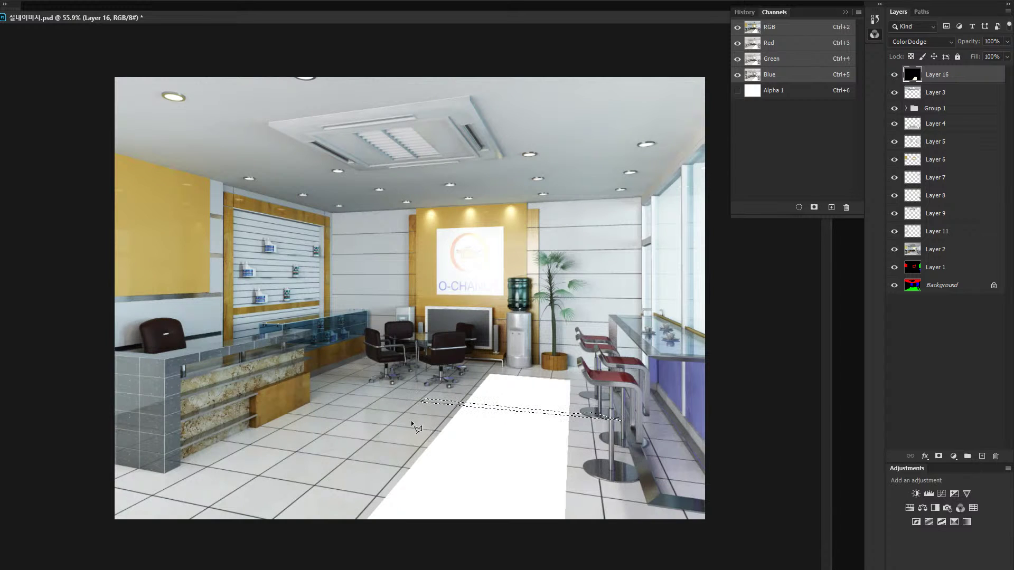
pyautogui.click(590, 447)
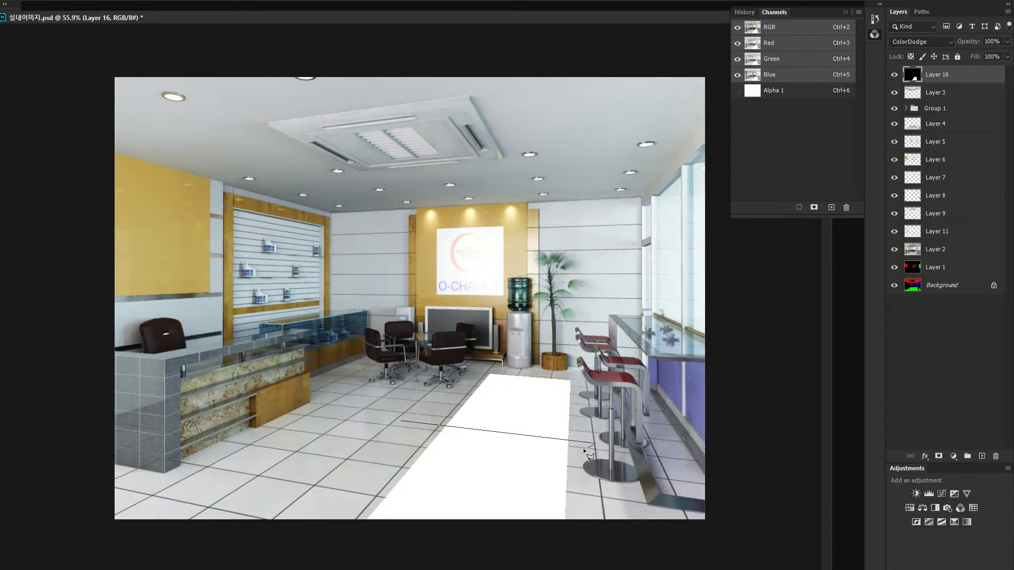
pyautogui.click(376, 421)
pyautogui.hotkey('ctrl', 'Delete')
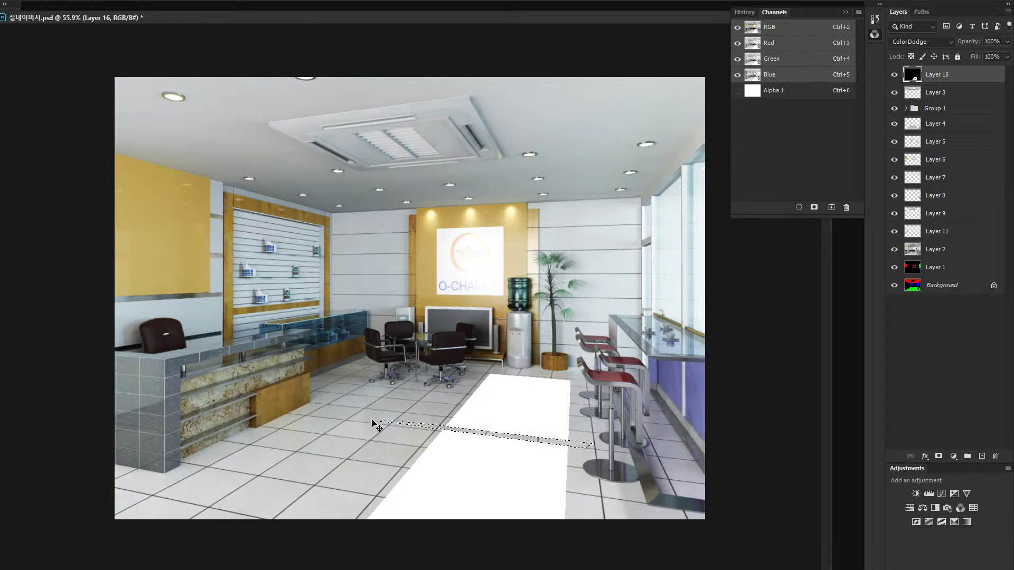
pyautogui.hotkey('ctrl', 'd')
# Step: Cut a second thin black strip across the light patch near its far end and deselect
pyautogui.click(470, 385)
pyautogui.click(594, 400)
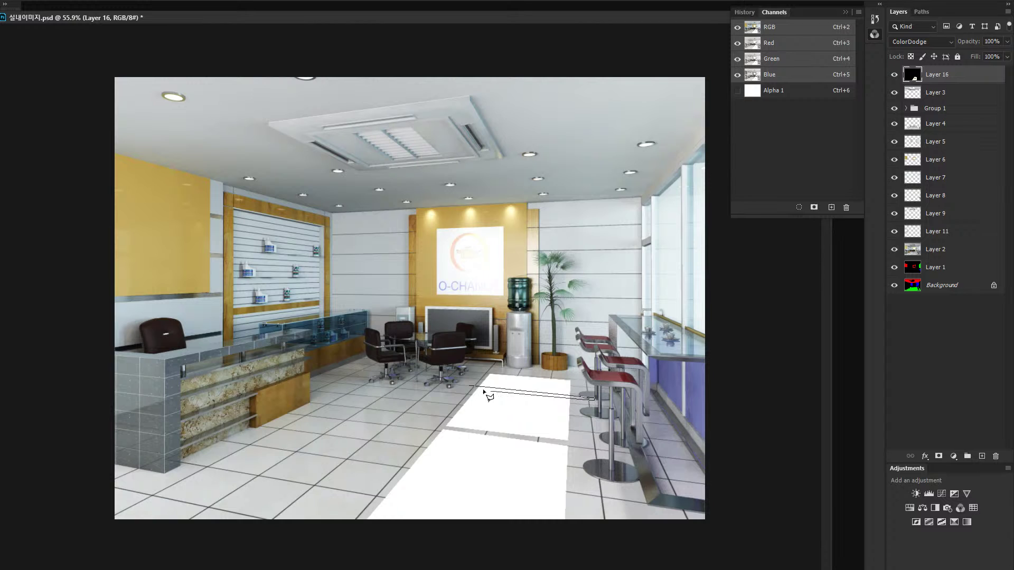
pyautogui.click(453, 385)
pyautogui.hotkey('ctrl', 'Delete')
pyautogui.hotkey('ctrl', 'd')
# Step: Split the farthest light pane with a narrow slanted black strip running lengthwise and deselect
pyautogui.moveTo(499, 389); pyautogui.dragTo(541, 392)
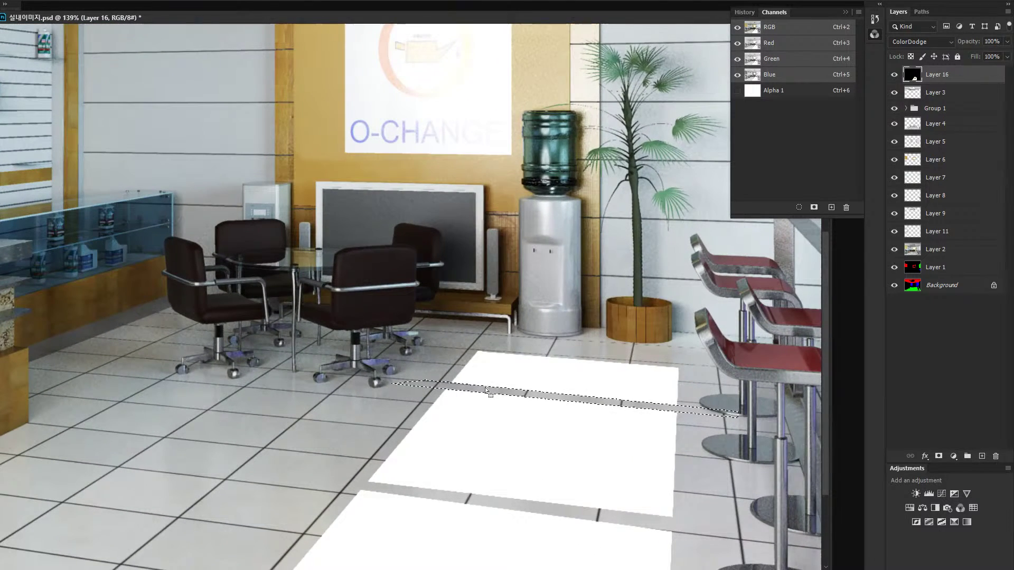
pyautogui.click(546, 337)
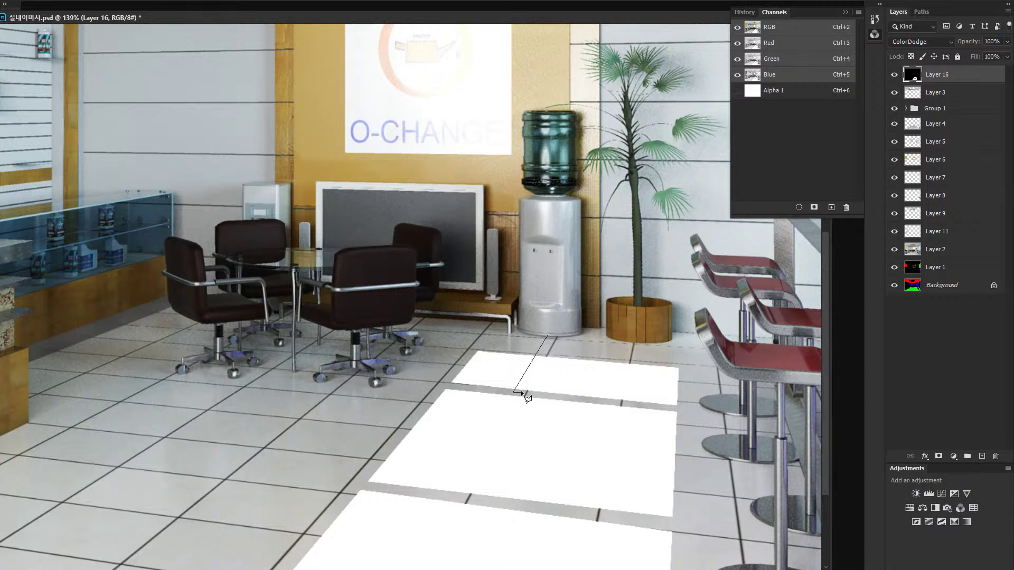
pyautogui.doubleClick(550, 340)
pyautogui.hotkey('ctrl', 'Delete')
pyautogui.hotkey('ctrl', 'd')
# Step: Cut a narrow lengthwise black strip through the whole light patch near the edge facing the bar stools
pyautogui.moveTo(495, 427)
pyautogui.mouseDown()
pyautogui.moveTo(473, 446)
pyautogui.moveTo(477, 429)
pyautogui.mouseUp()
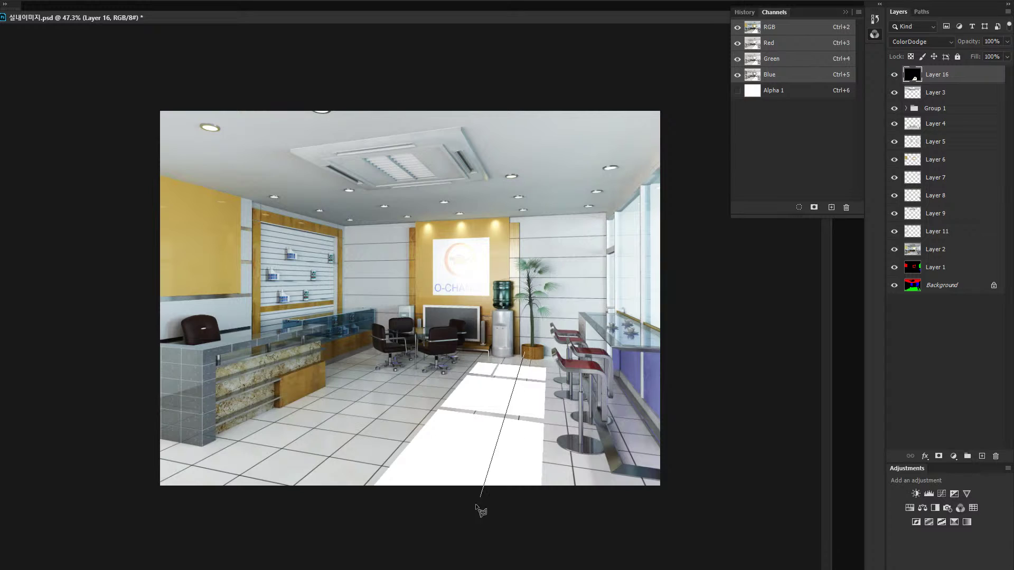
pyautogui.click(536, 364)
pyautogui.click(507, 532)
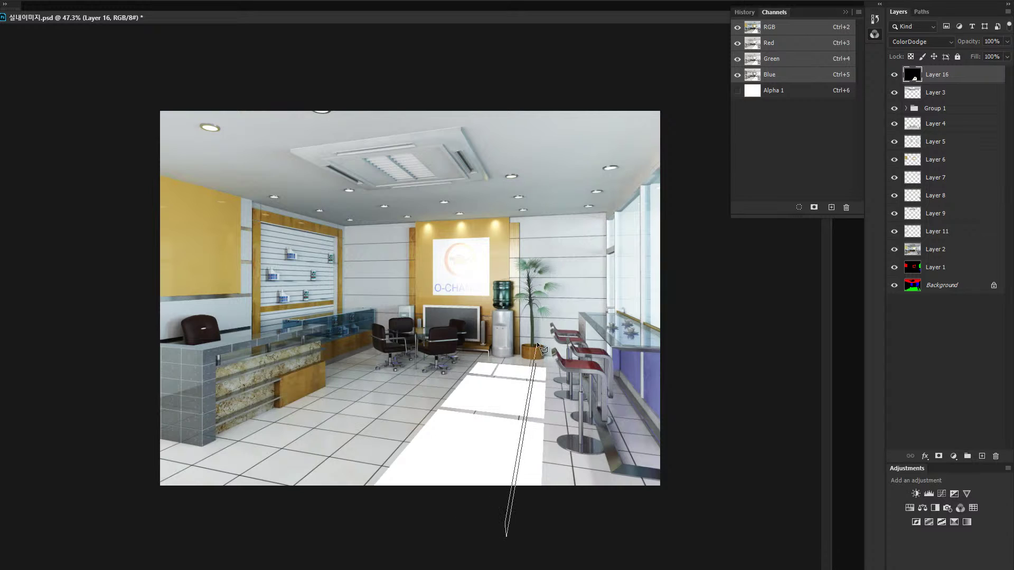
pyautogui.click(537, 345)
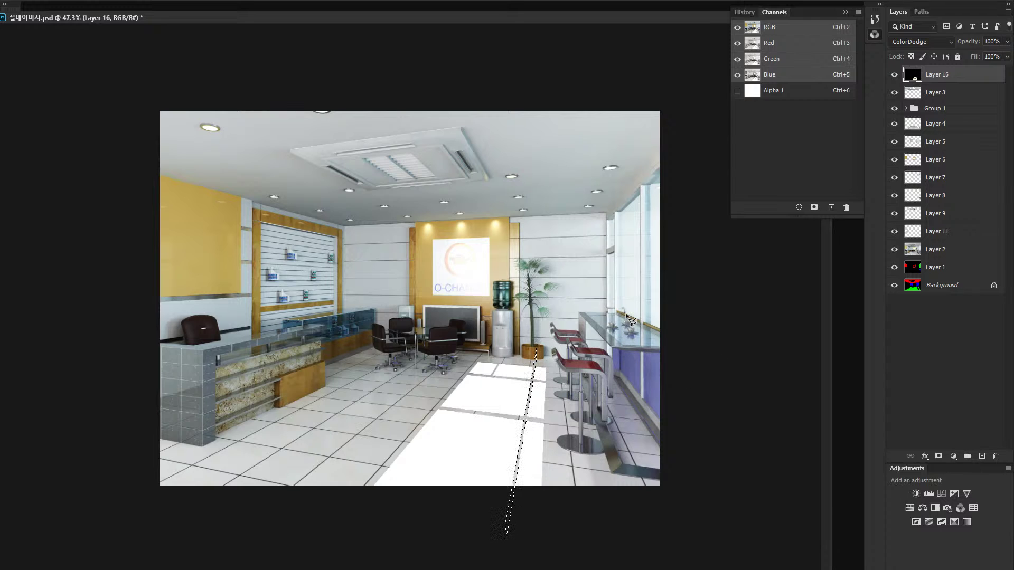
# Step: Black out two notches in the middle light pane along the edge facing the bar stools
pyautogui.scroll(3, 549, 348)
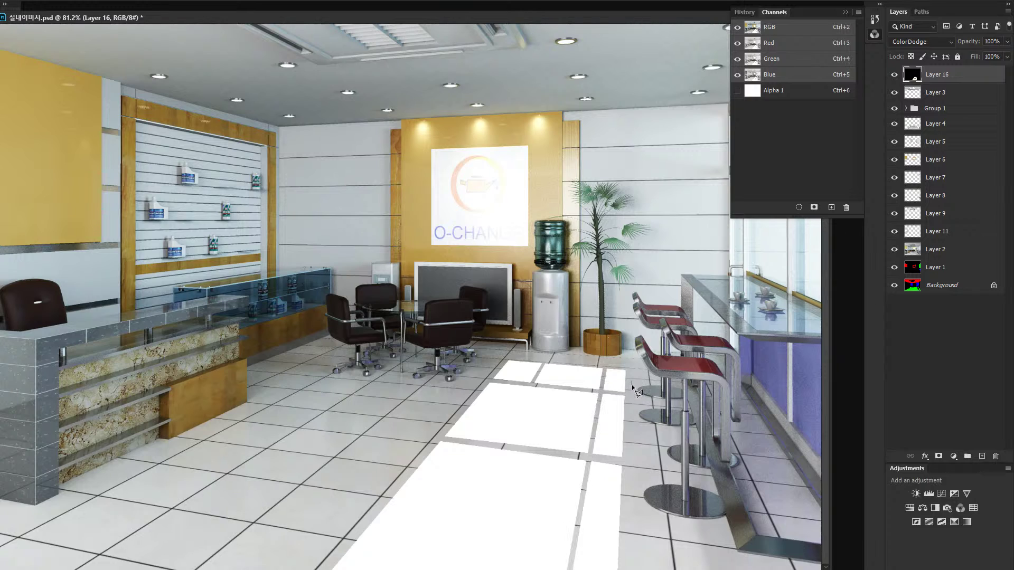
pyautogui.click(630, 406)
pyautogui.click(583, 397)
pyautogui.click(635, 402)
pyautogui.press('Delete')
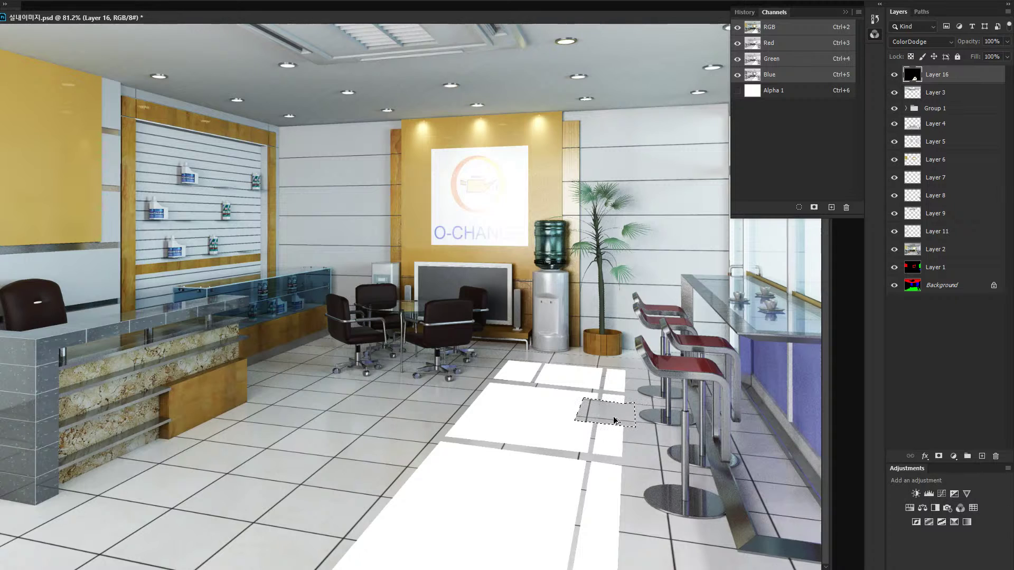
pyautogui.moveTo(613, 417)
pyautogui.mouseDown()
pyautogui.moveTo(601, 446)
pyautogui.moveTo(604, 494)
pyautogui.moveTo(630, 490)
pyautogui.mouseUp()
# Step: Lasso and black out two more notches in the nearest light pane along the edge facing the bar stools
pyautogui.click(629, 479)
pyautogui.click(570, 472)
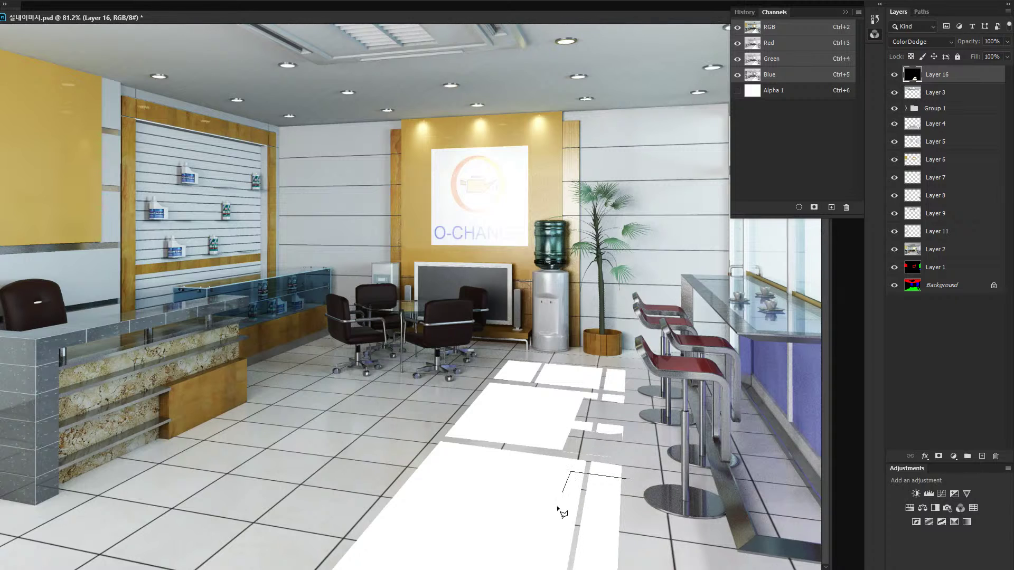
pyautogui.click(558, 510)
pyautogui.doubleClick(635, 518)
pyautogui.press('Delete')
pyautogui.click(629, 542)
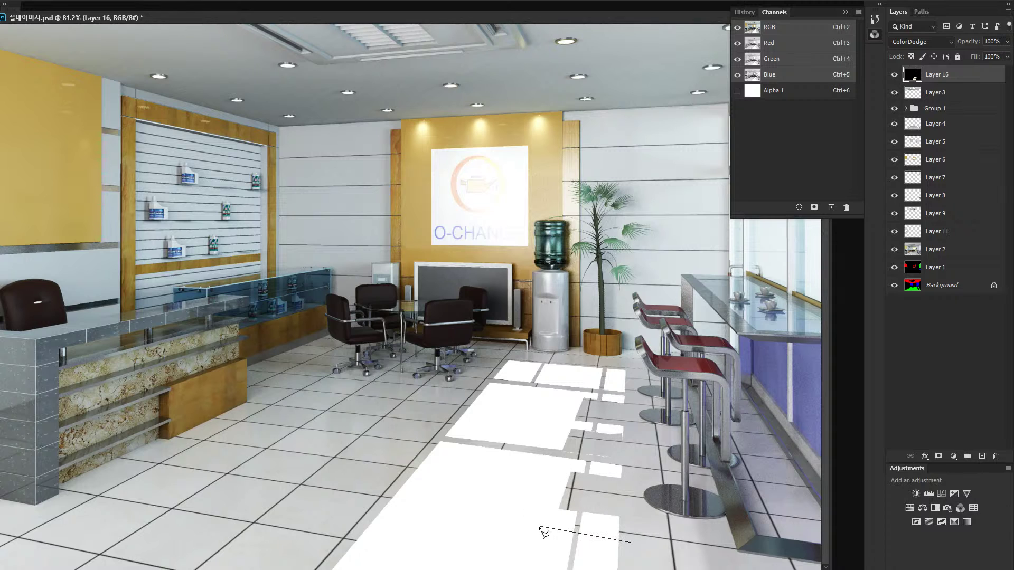
pyautogui.click(538, 527)
pyautogui.doubleClick(664, 554)
pyautogui.press('Delete')
# Step: Soften the light patch on Layer 16 with a Gaussian Blur of 4.8 pixels radius
pyautogui.moveTo(587, 483); pyautogui.dragTo(566, 476)
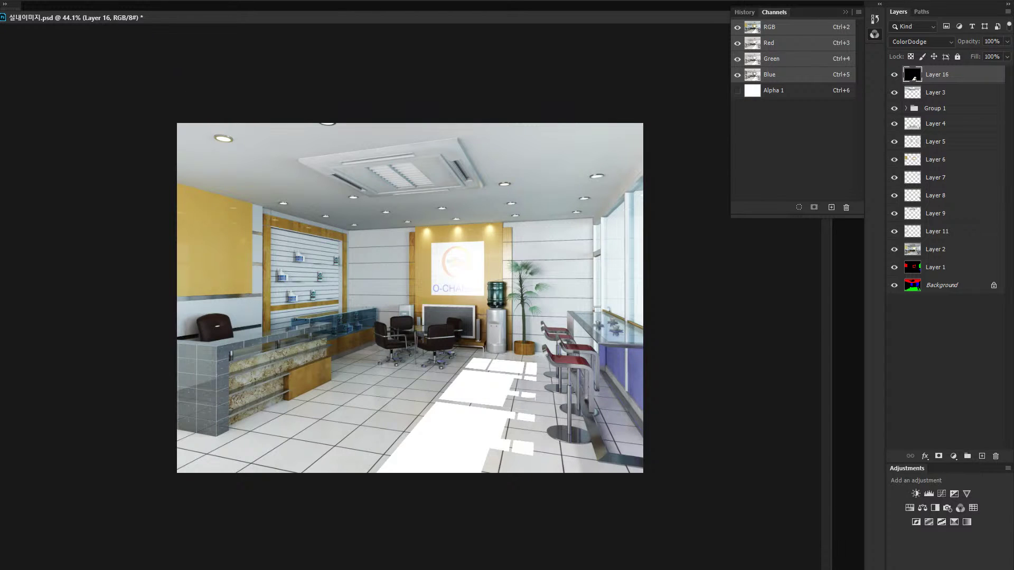
pyautogui.hotkey('alt', 't')
pyautogui.moveTo(172, 95)
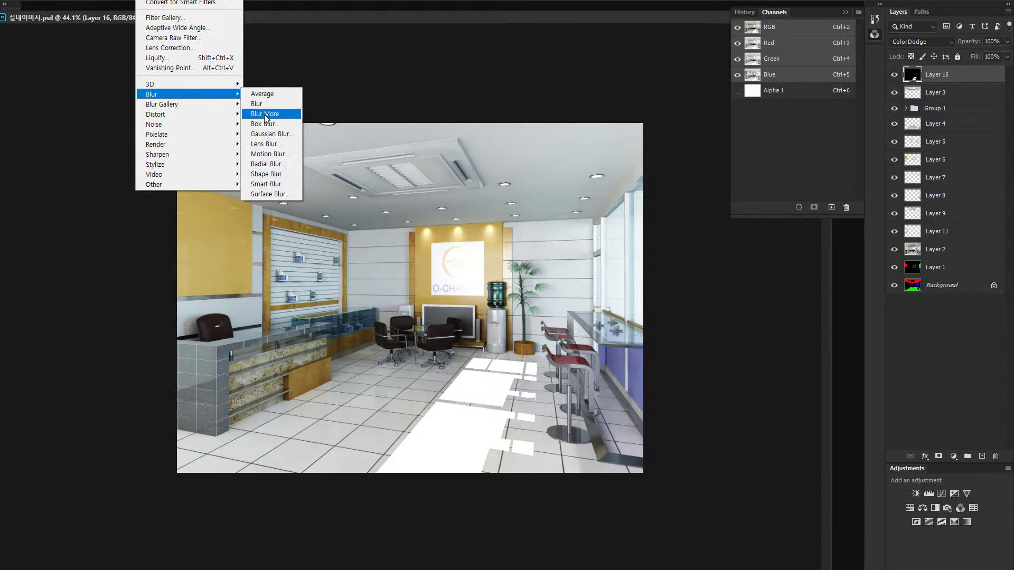
pyautogui.click(270, 135)
pyautogui.click(463, 371)
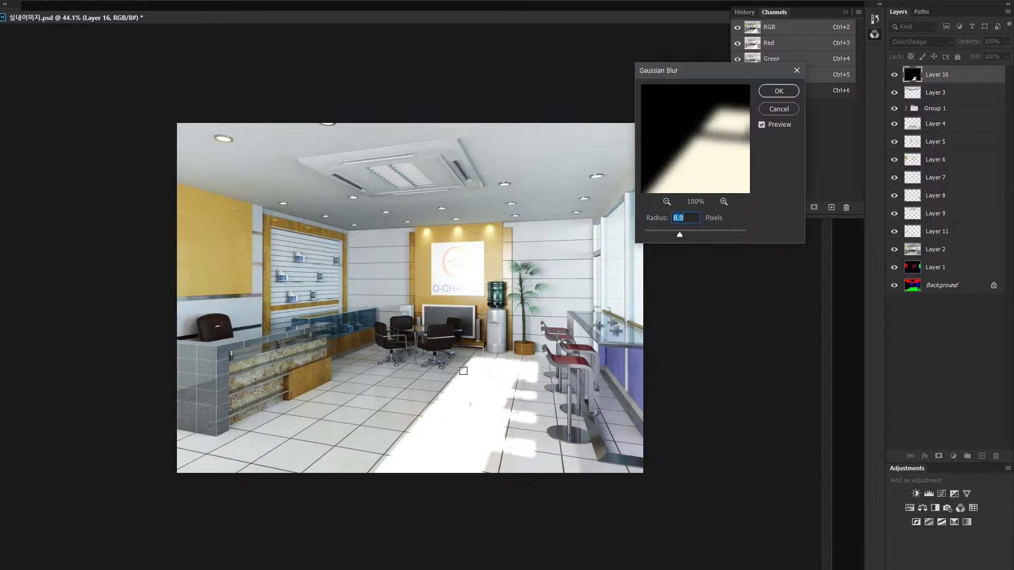
pyautogui.moveTo(678, 233)
pyautogui.mouseDown()
pyautogui.moveTo(654, 231)
pyautogui.moveTo(671, 236)
pyautogui.mouseUp()
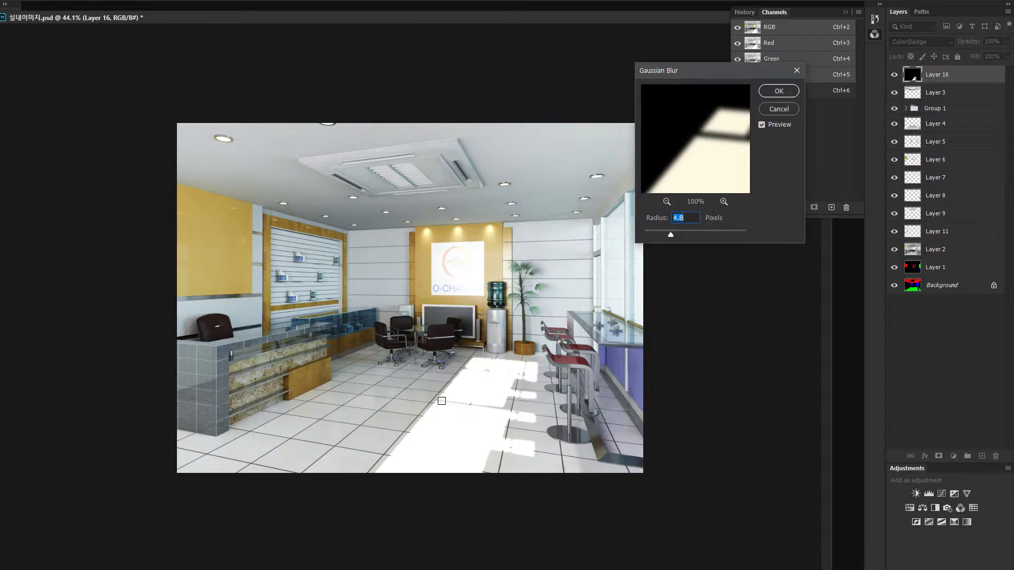
pyautogui.click(791, 91)
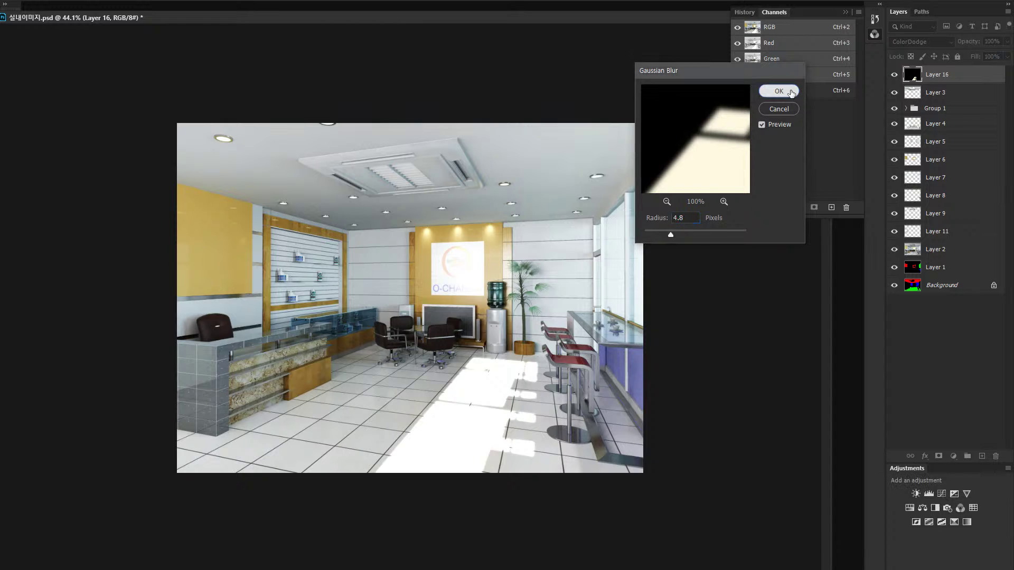
# Step: Try lowering Layer 16's opacity to 57% to tone down the floor light
pyautogui.moveTo(496, 387); pyautogui.dragTo(589, 356)
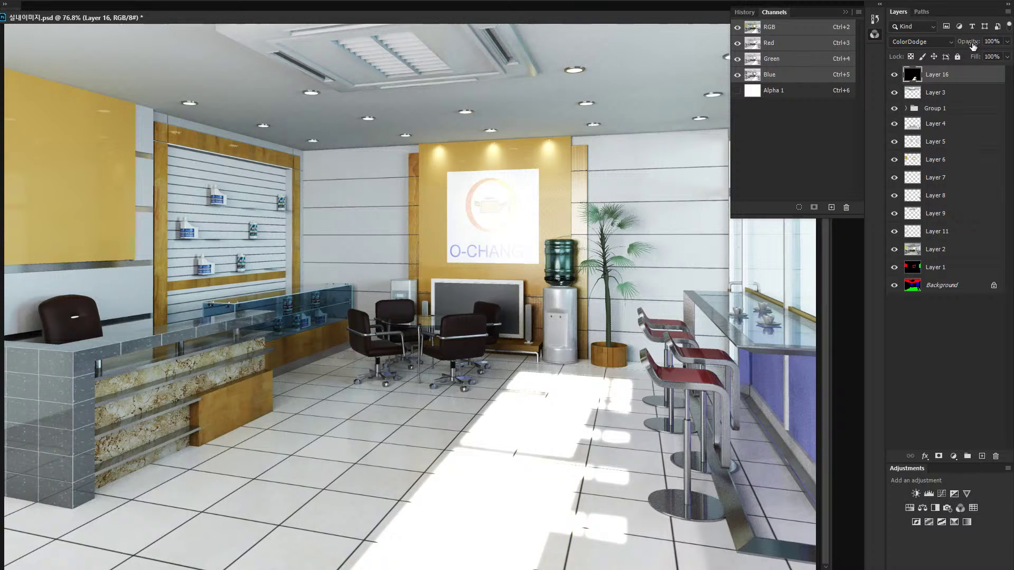
pyautogui.moveTo(973, 47)
pyautogui.mouseDown()
pyautogui.moveTo(959, 46)
pyautogui.moveTo(1010, 47)
pyautogui.moveTo(943, 59)
pyautogui.moveTo(986, 58)
pyautogui.moveTo(963, 45)
pyautogui.mouseUp()
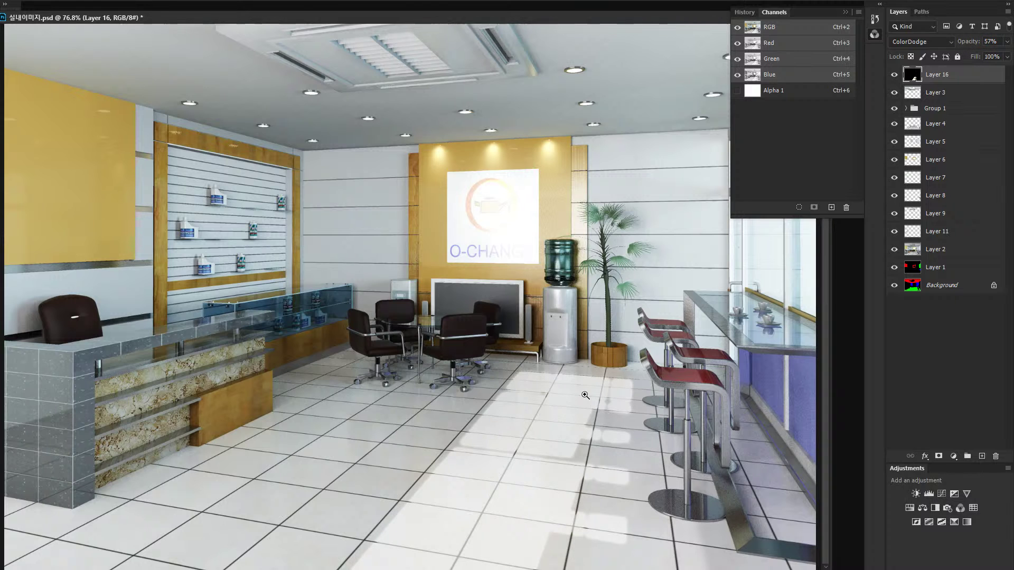
pyautogui.scroll(4, 586, 396)
pyautogui.scroll(-4, 646, 396)
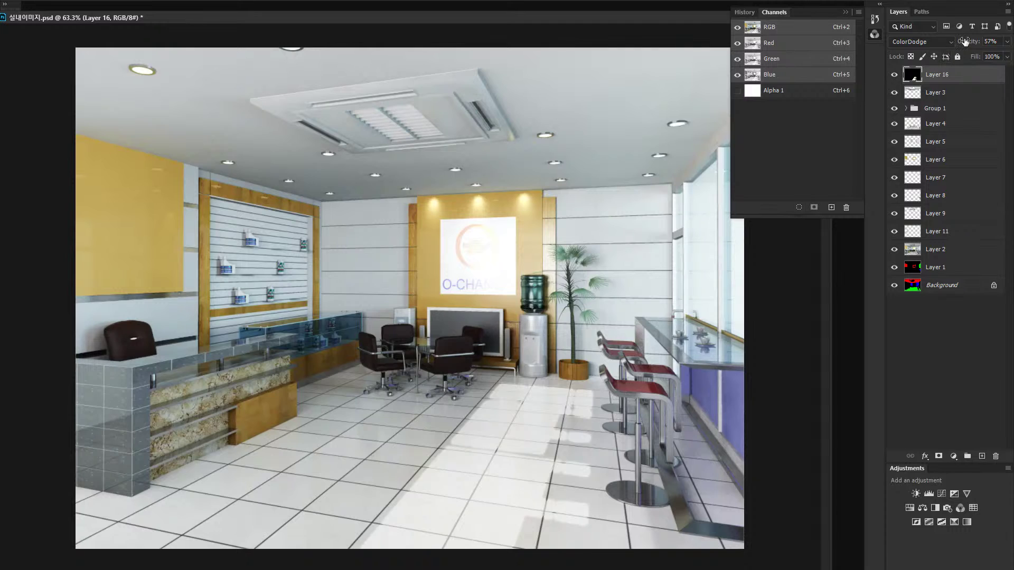
# Step: Set Layer 16's opacity to 100% and its fill to 26%, and inspect the light on the floor tiles
pyautogui.moveTo(965, 41)
pyautogui.mouseDown()
pyautogui.moveTo(1010, 57)
pyautogui.moveTo(969, 59)
pyautogui.mouseUp()
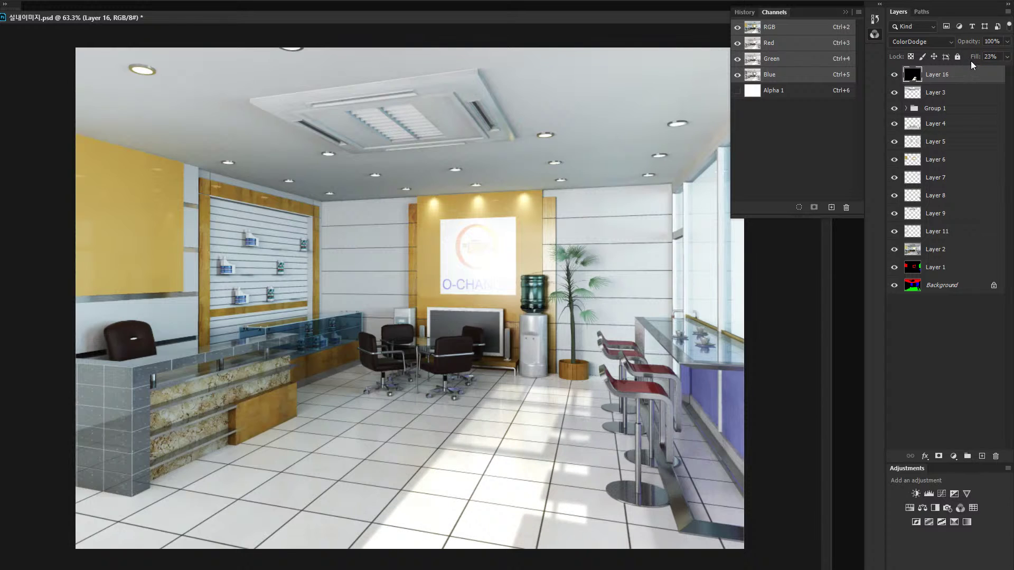
pyautogui.moveTo(971, 61); pyautogui.dragTo(974, 61)
pyautogui.click(577, 385)
pyautogui.moveTo(570, 322); pyautogui.dragTo(524, 145)
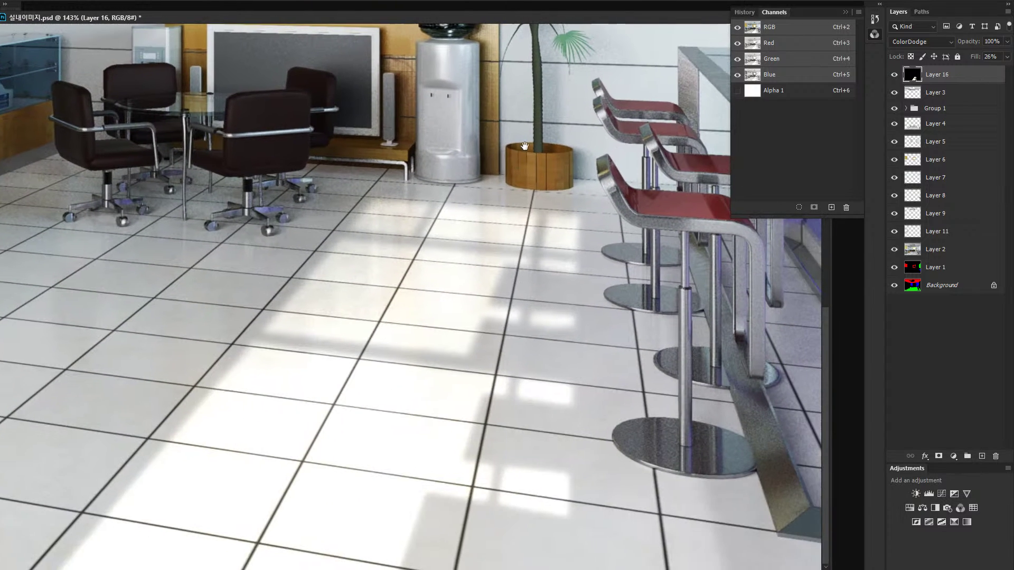
# Step: Create a new layer above Layer 16, fill it with black, and set its blend mode to Color Dodge
pyautogui.keyDown('alt'); pyautogui.click(453, 419); pyautogui.keyUp('alt')
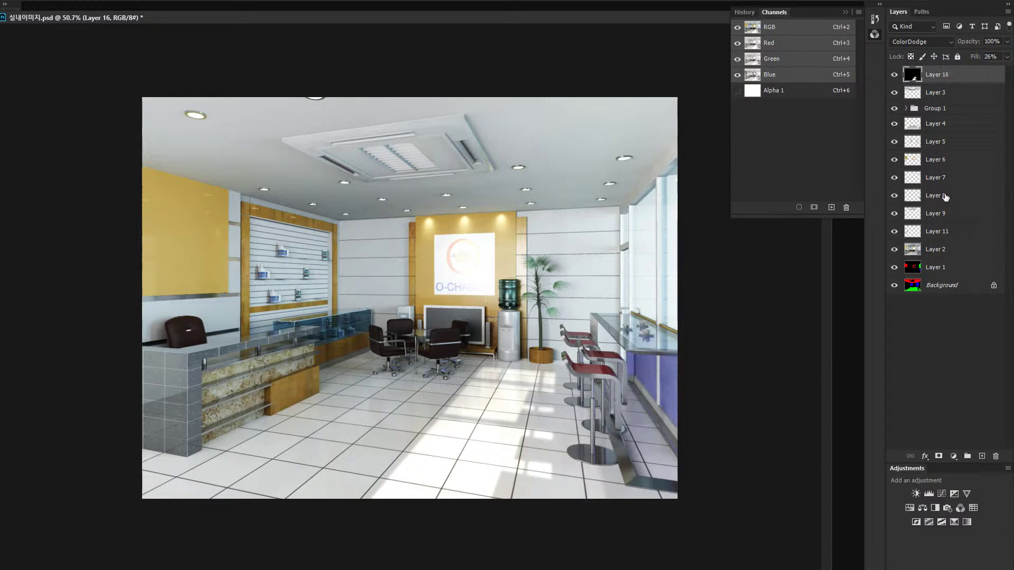
pyautogui.click(981, 456)
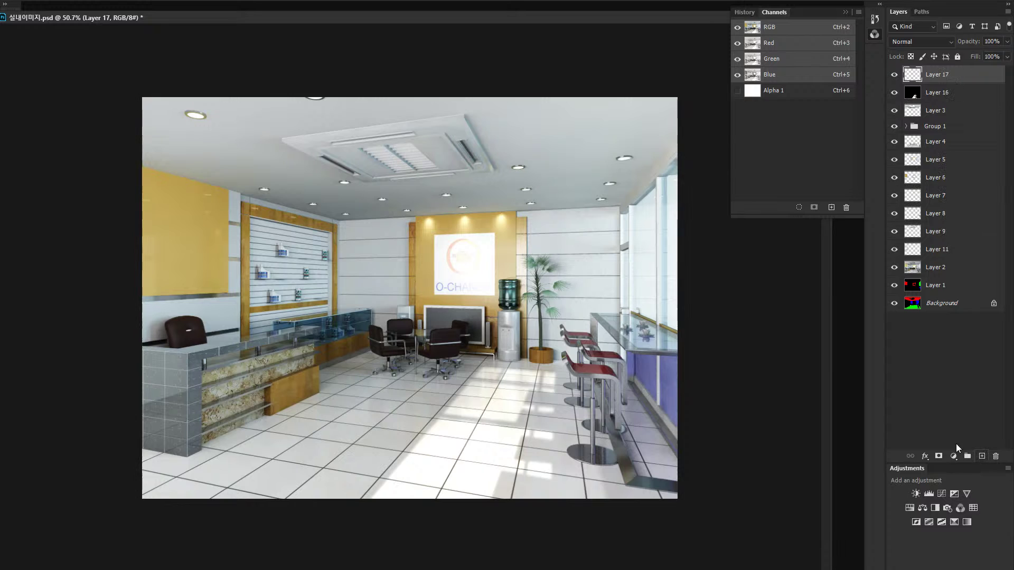
pyautogui.hotkey('ctrl', '0')
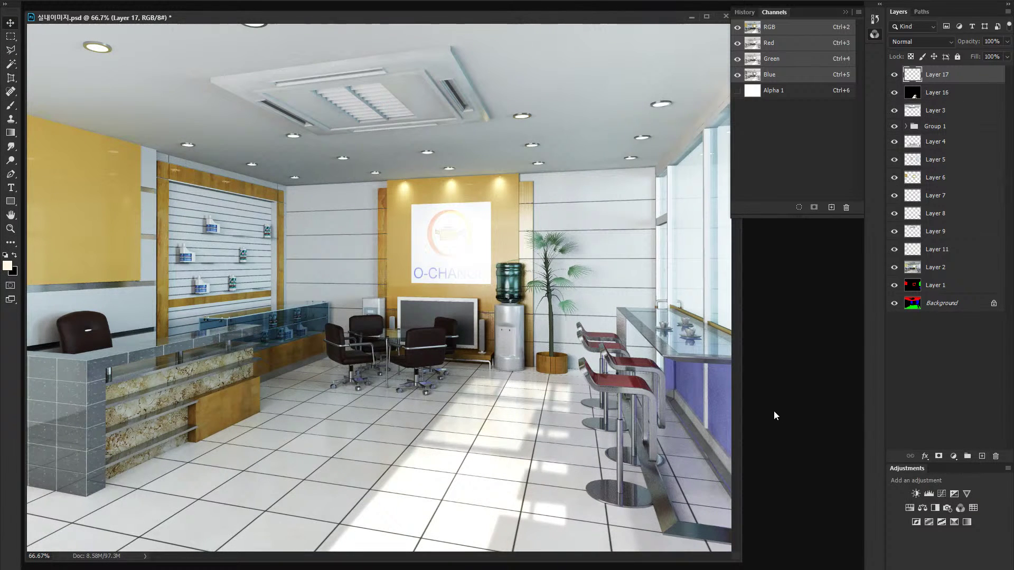
pyautogui.hotkey('ctrl', 'BackSpace')
pyautogui.click(922, 42)
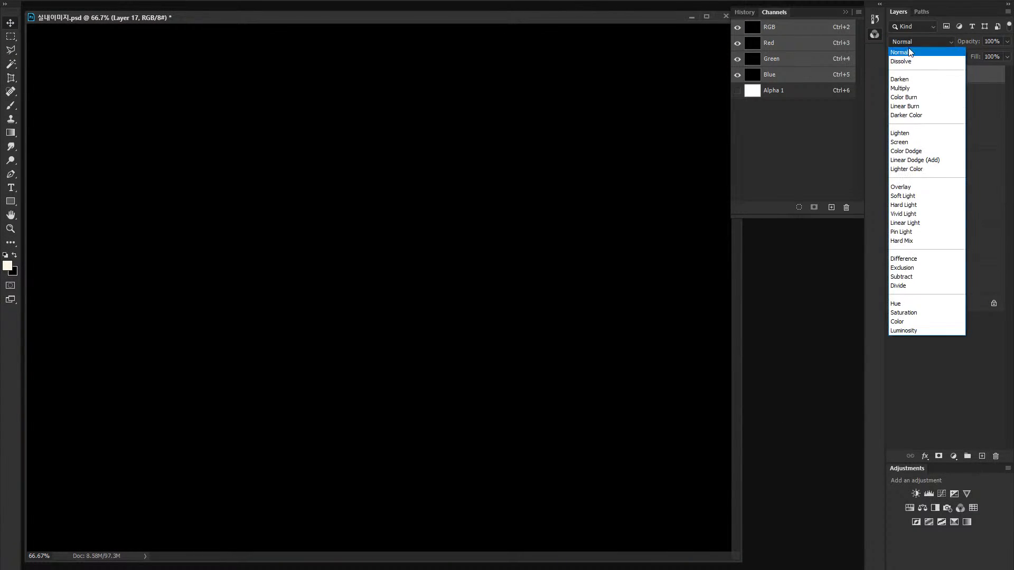
pyautogui.click(918, 148)
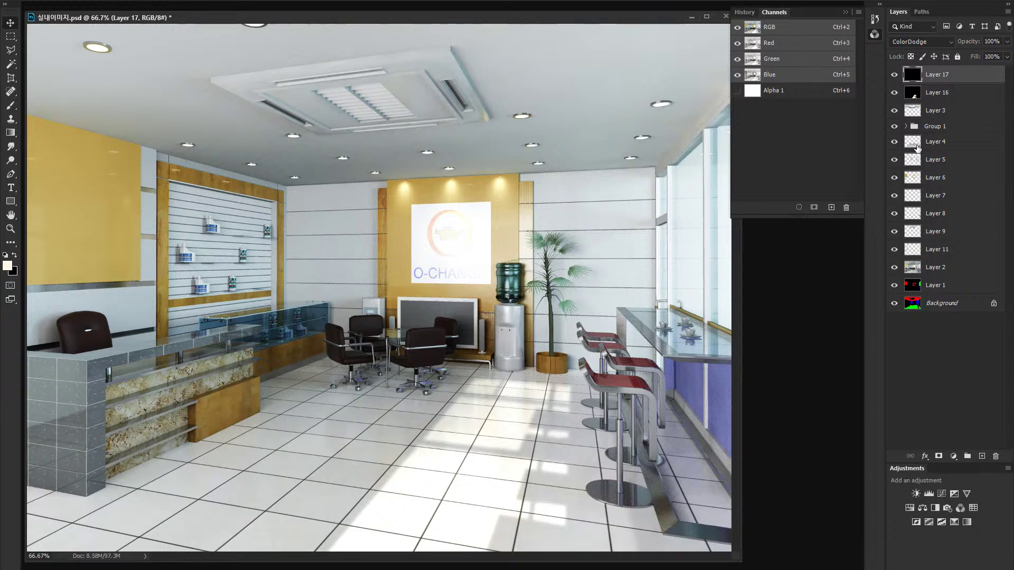
# Step: Lasso a light-shaft area from the window's upper corner diagonally across the back wall and floor, enclosing the bar side
pyautogui.press('l')
pyautogui.moveTo(664, 20); pyautogui.dragTo(634, 25)
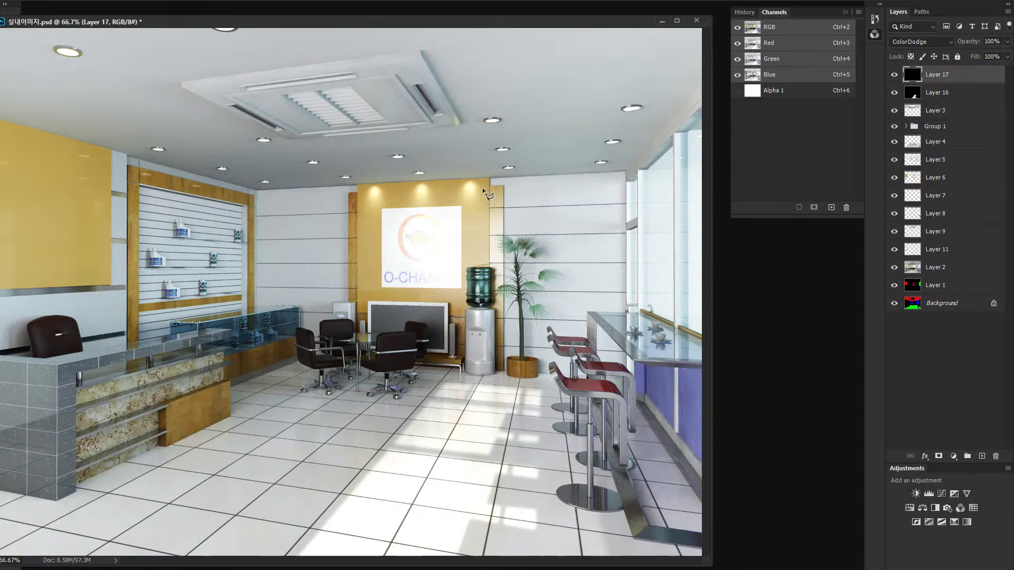
pyautogui.click(697, 111)
pyautogui.click(442, 383)
pyautogui.click(740, 565)
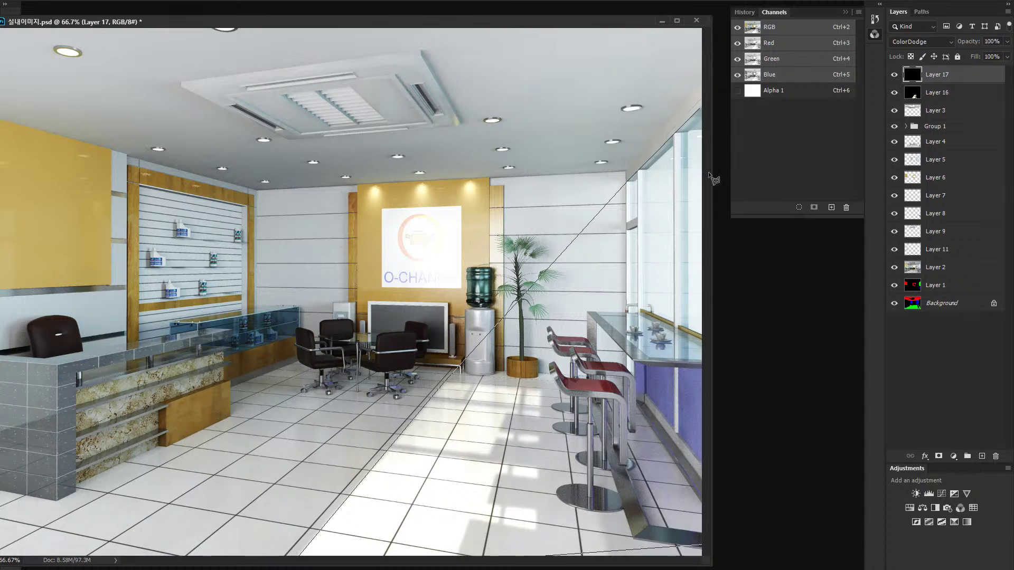
pyautogui.click(718, 108)
pyautogui.moveTo(620, 211); pyautogui.dragTo(577, 218)
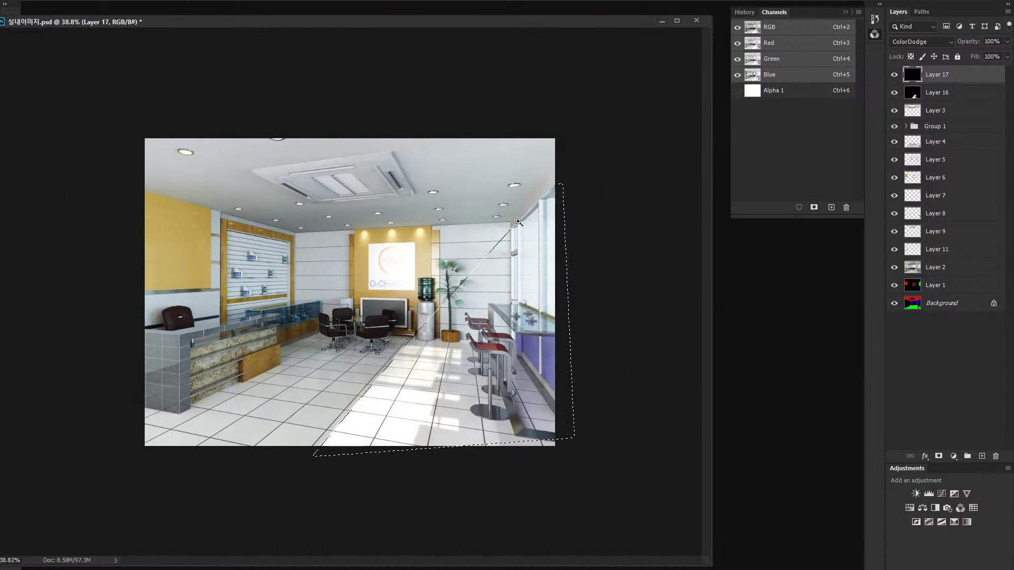
# Step: Check the coverage of the diagonal light-shaft selection as a Quick Mask overlay
pyautogui.press('q')
pyautogui.press('g')
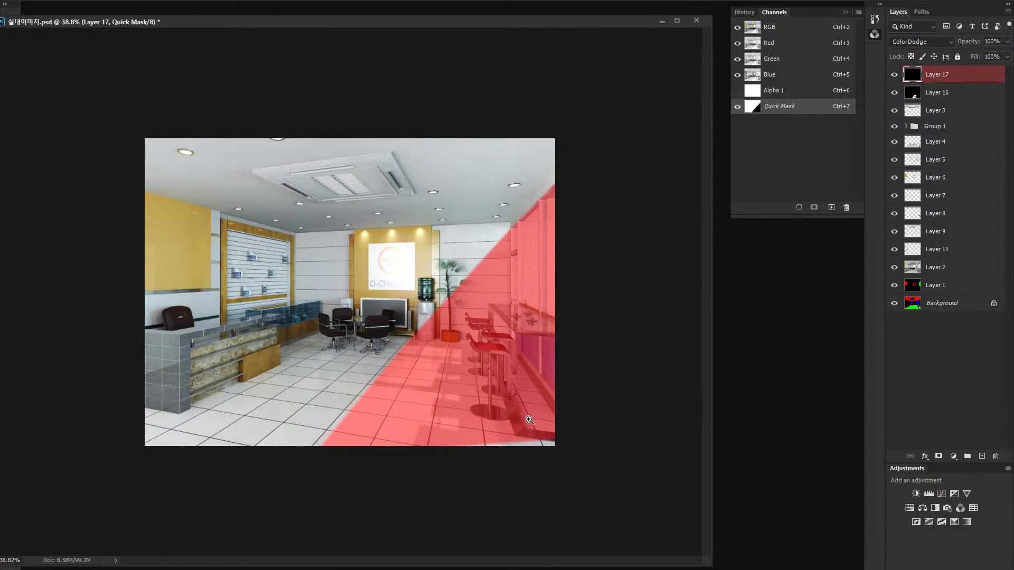
pyautogui.moveTo(477, 382); pyautogui.dragTo(410, 484)
pyautogui.click(413, 446)
pyautogui.click(413, 489)
pyautogui.click(568, 489)
pyautogui.click(612, 445)
pyautogui.click(628, 387)
pyautogui.click(573, 367)
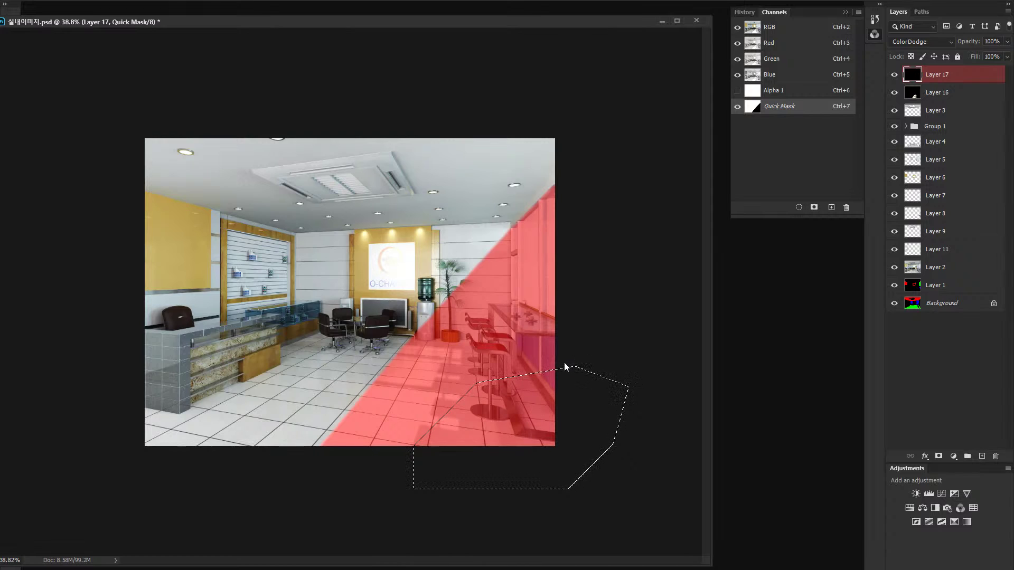
pyautogui.press('Escape')
pyautogui.press('q')
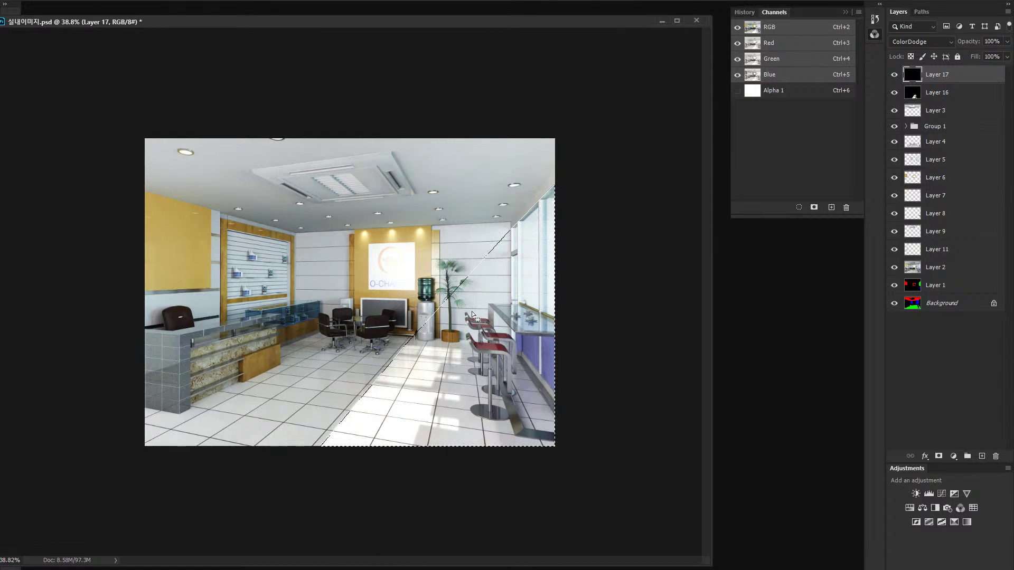
pyautogui.press('q')
pyautogui.press('q')
# Step: Inspect the selection's diagonal edge closely where it crosses the palm trunk
pyautogui.hotkey('ctrl', '+')
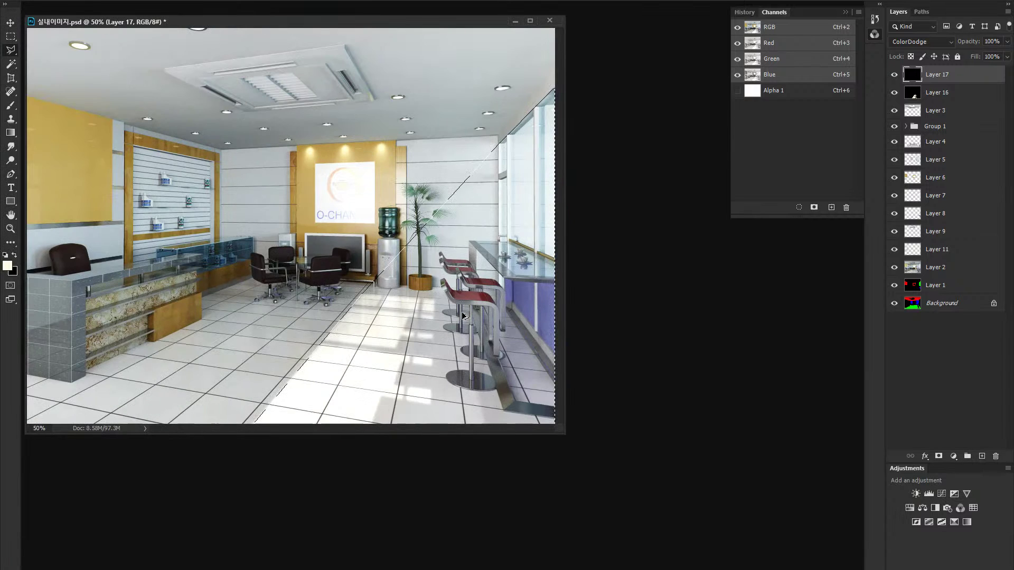
pyautogui.hotkey('ctrl', '+')
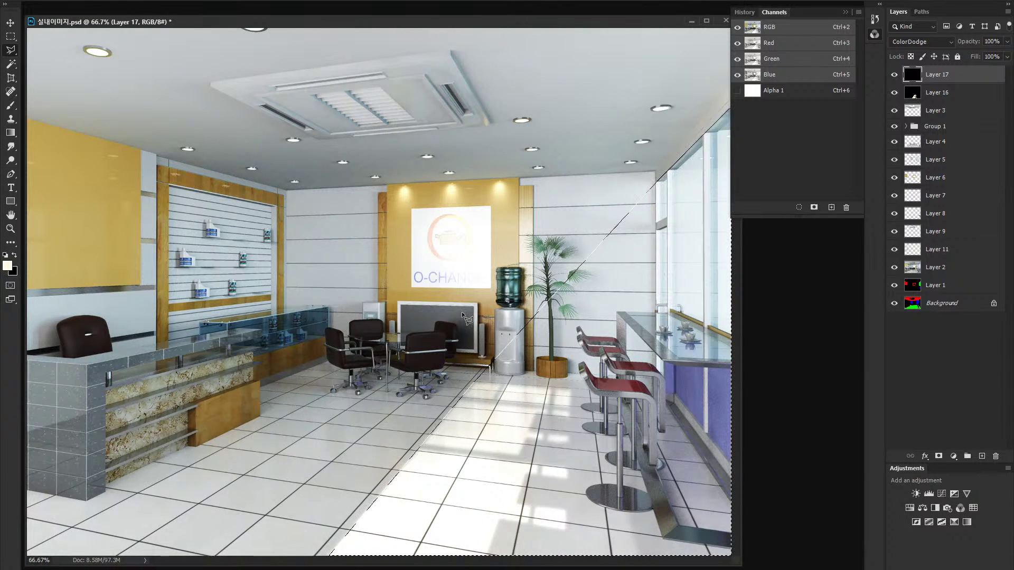
pyautogui.press('z')
pyautogui.moveTo(553, 300); pyautogui.dragTo(647, 296)
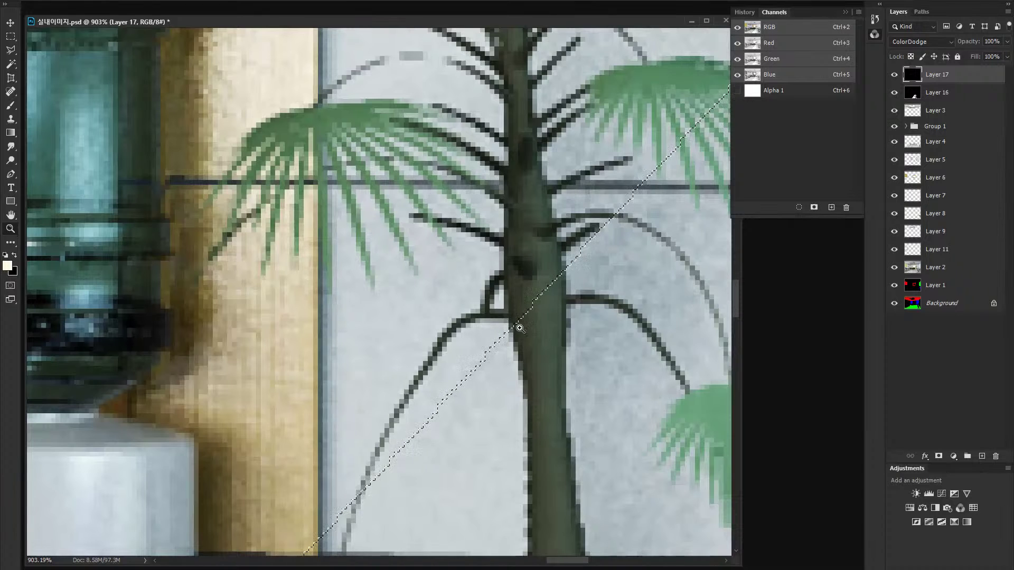
pyautogui.moveTo(519, 325); pyautogui.dragTo(411, 326)
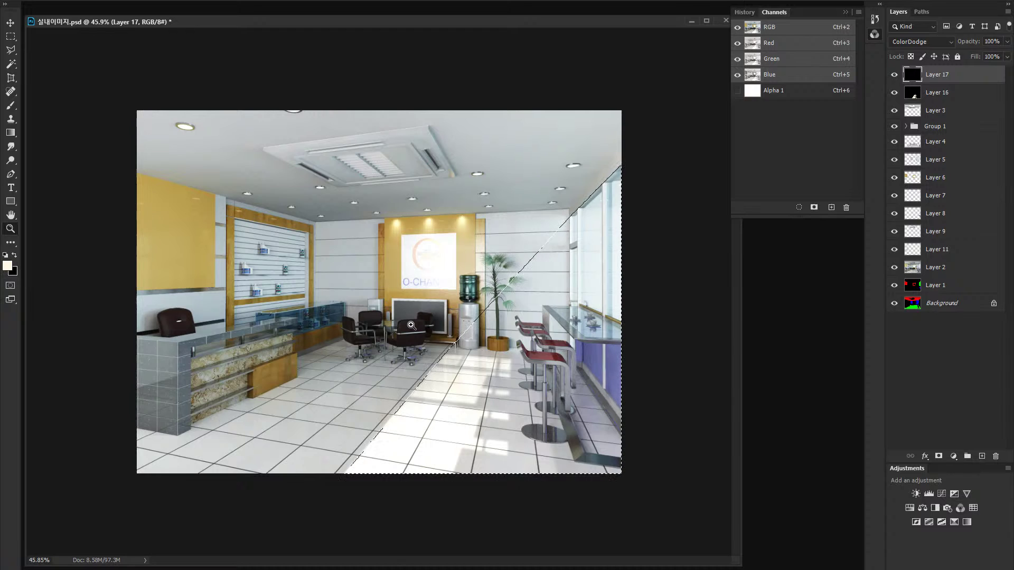
# Step: Hide the selection outline and try brushing bright cream light over the window side, undoing each stroke
pyautogui.hotkey('ctrl', 'd')
pyautogui.press('b')
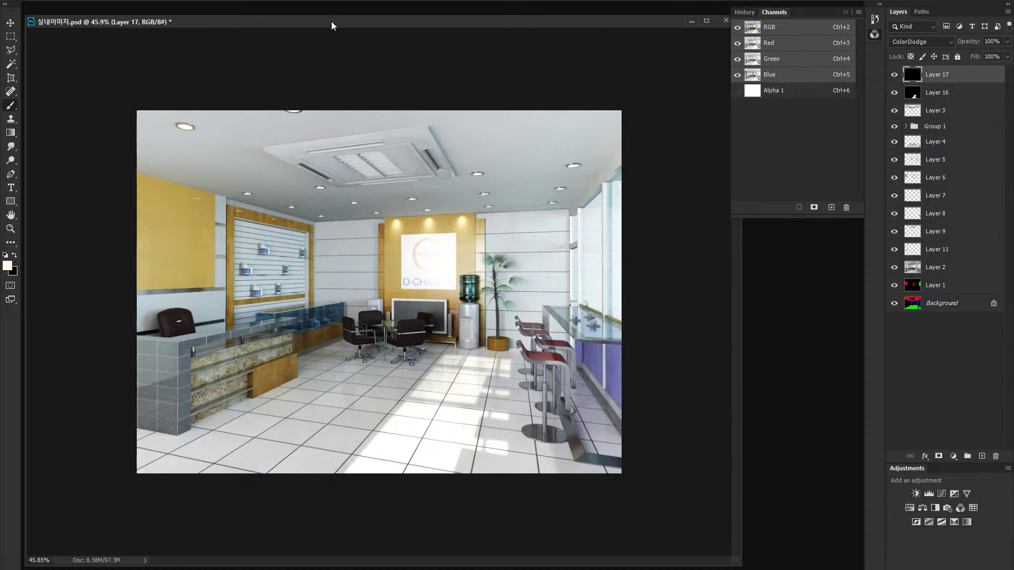
pyautogui.moveTo(487, 102)
pyautogui.mouseDown()
pyautogui.moveTo(645, 181)
pyautogui.moveTo(600, 215)
pyautogui.moveTo(578, 392)
pyautogui.mouseUp()
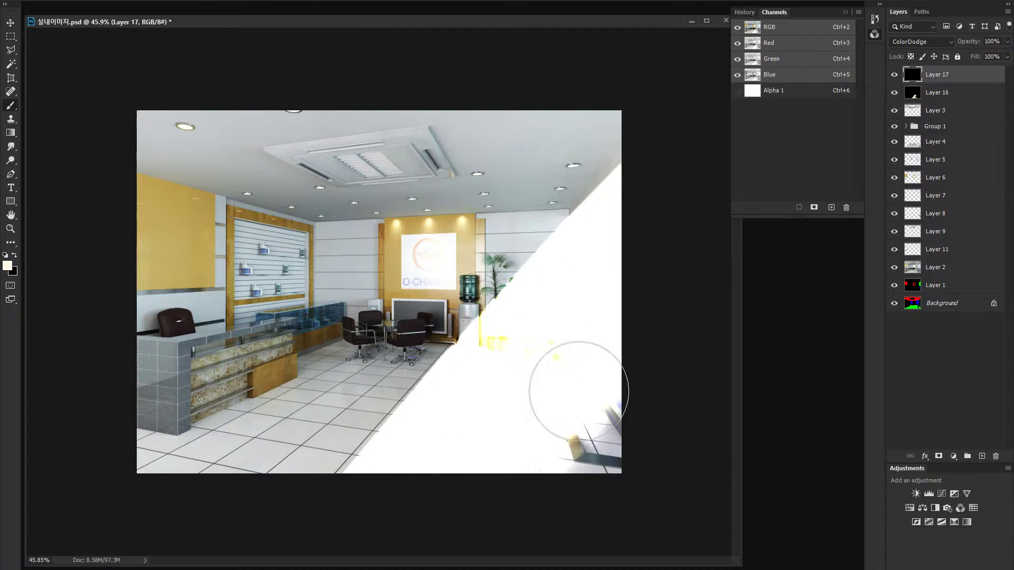
pyautogui.hotkey('ctrl', 'z')
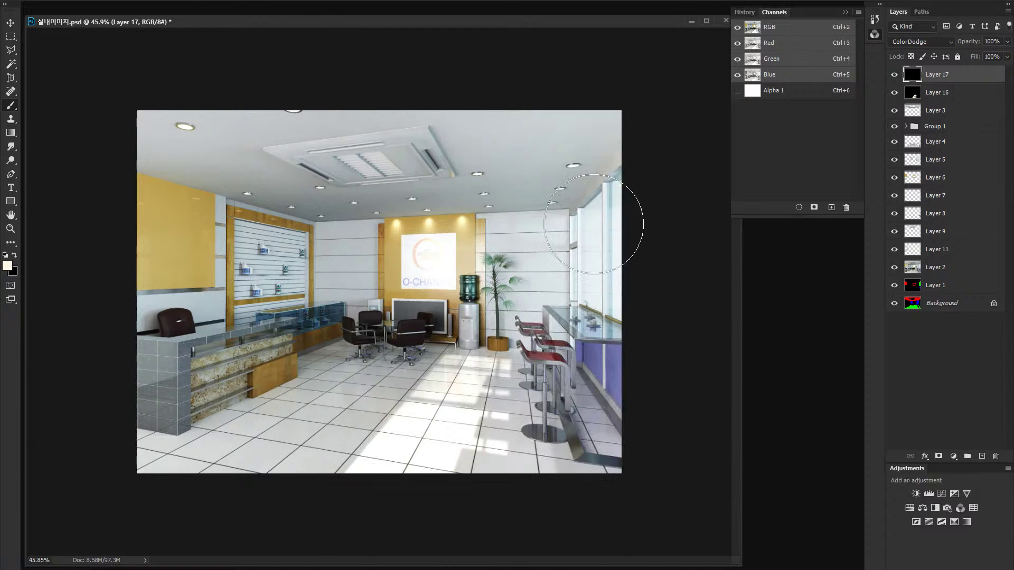
pyautogui.moveTo(593, 223)
pyautogui.mouseDown()
pyautogui.moveTo(407, 493)
pyautogui.moveTo(584, 502)
pyautogui.mouseUp()
pyautogui.hotkey('ctrl', 'z')
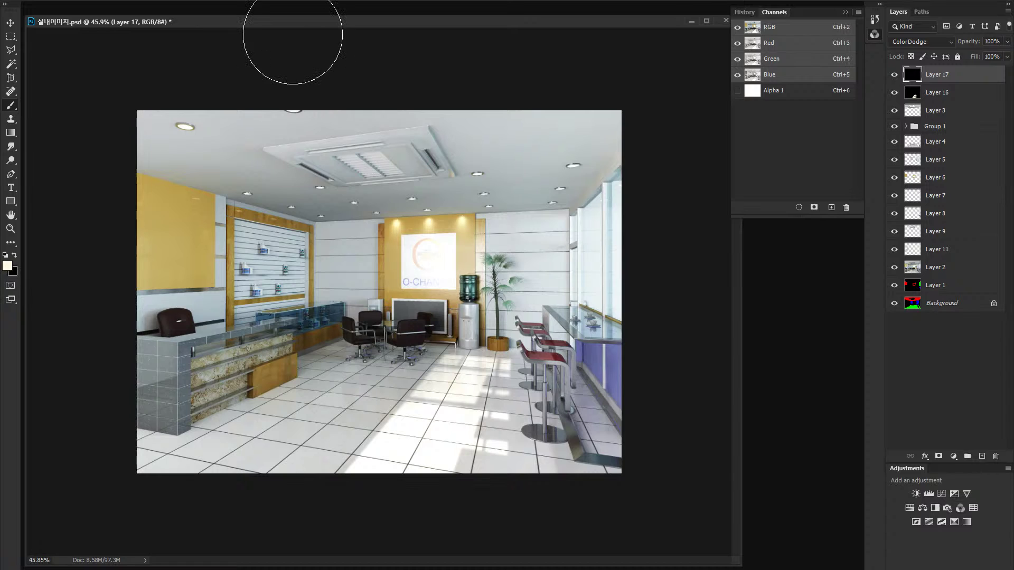
pyautogui.moveTo(370, 428)
pyautogui.mouseDown()
pyautogui.moveTo(657, 176)
pyautogui.moveTo(543, 458)
pyautogui.moveTo(598, 496)
pyautogui.mouseUp()
pyautogui.hotkey('ctrl', 'z')
pyautogui.moveTo(642, 203)
pyautogui.mouseDown()
pyautogui.moveTo(438, 419)
pyautogui.moveTo(609, 430)
pyautogui.moveTo(616, 473)
pyautogui.mouseUp()
pyautogui.hotkey('ctrl', 'z')
pyautogui.moveTo(361, 206); pyautogui.dragTo(600, 385)
pyautogui.hotkey('ctrl', 'z')
# Step: Set the foreground colour to dark grey 3c3a33, try brushing the light shaft with it, and undo the stroke
pyautogui.click(7, 266)
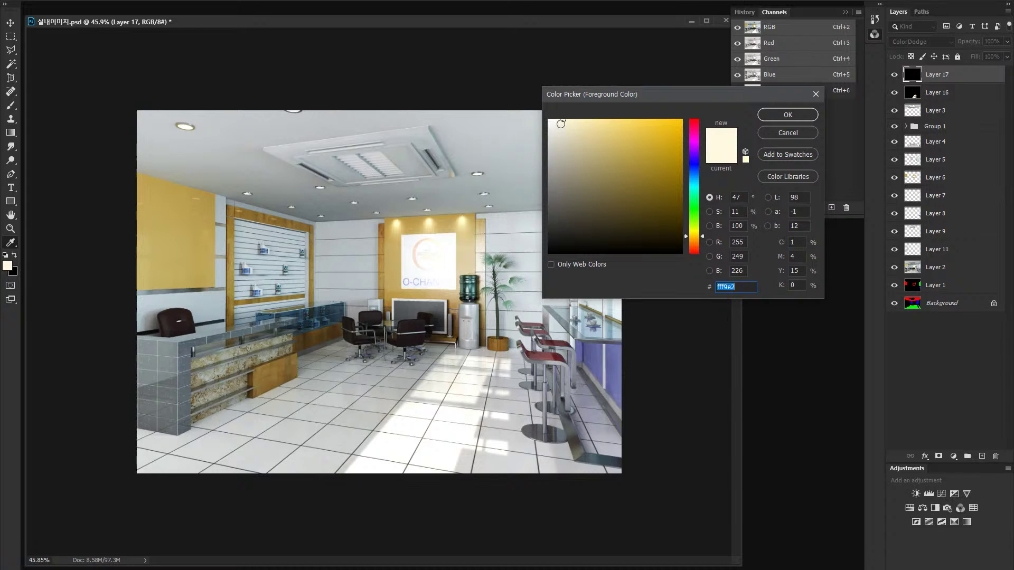
pyautogui.click(570, 222)
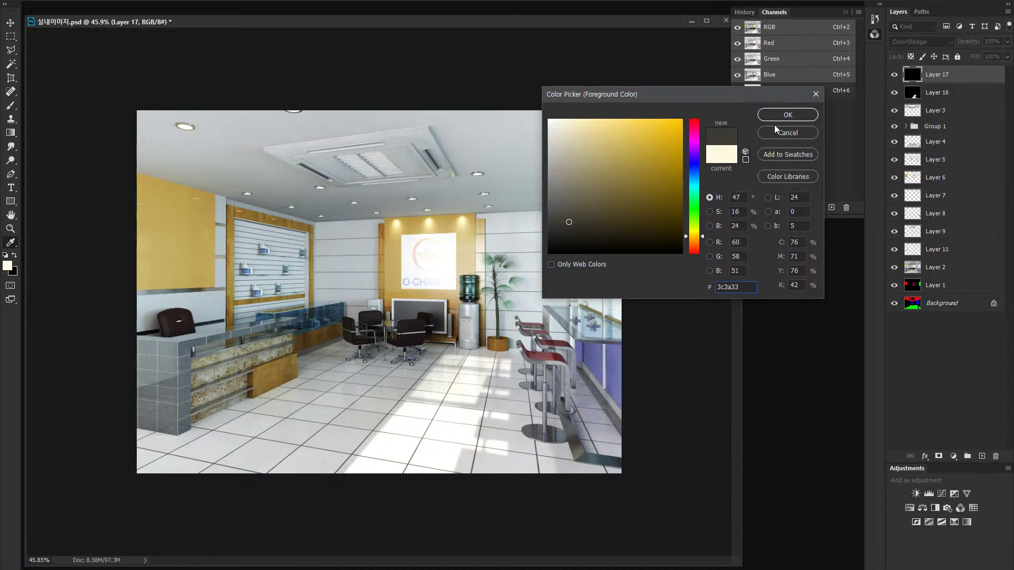
pyautogui.press('Return')
pyautogui.moveTo(571, 220)
pyautogui.mouseDown()
pyautogui.moveTo(597, 401)
pyautogui.moveTo(629, 422)
pyautogui.mouseUp()
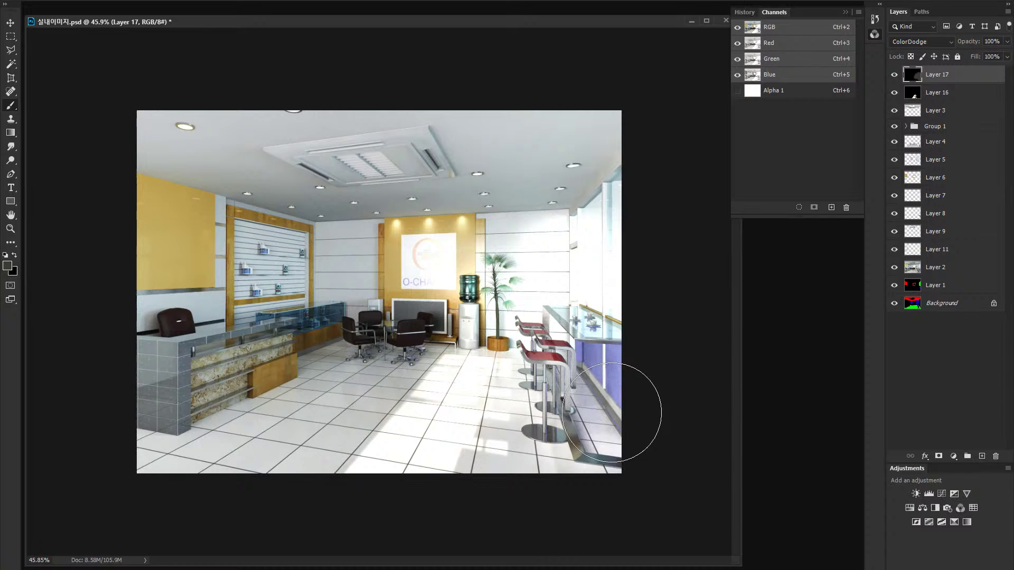
pyautogui.hotkey('ctrl', 'z')
# Step: Darken the foreground colour further and try brushing the light shaft on the window side again
pyautogui.click(8, 266)
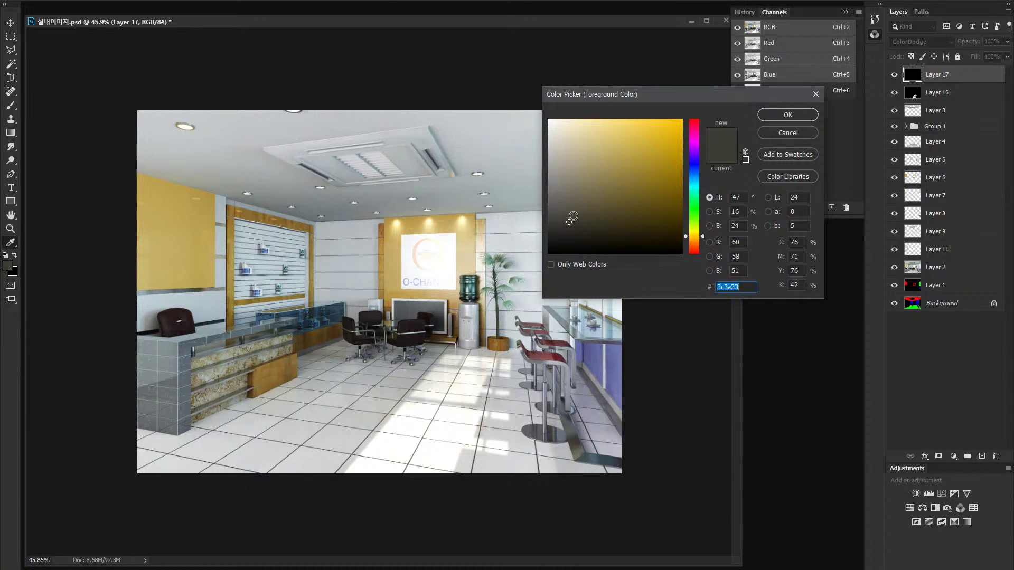
pyautogui.moveTo(571, 235); pyautogui.dragTo(586, 231)
pyautogui.click(775, 121)
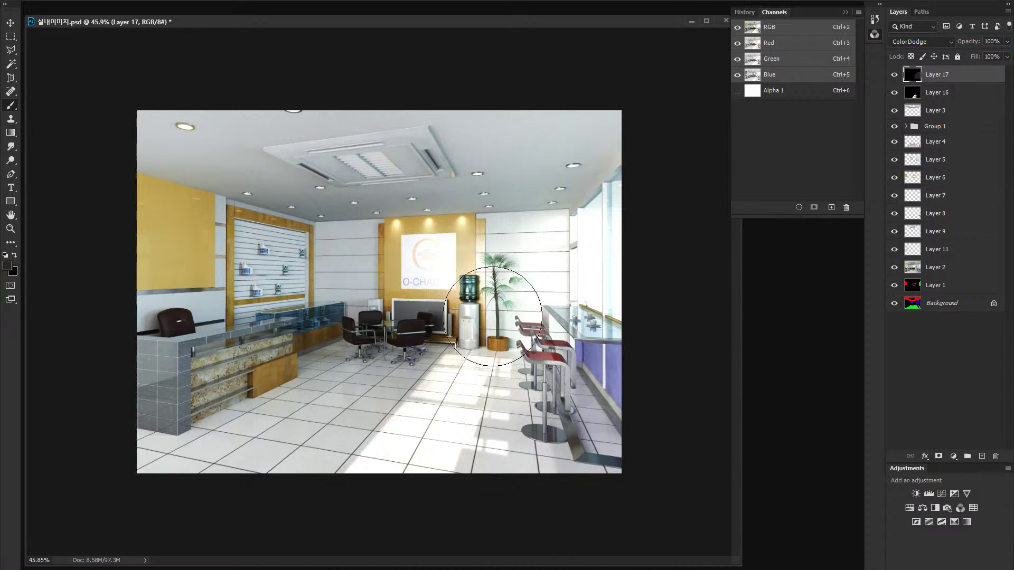
# Step: Set the foreground colour to a pale cream, RGB 255, 246, 220
pyautogui.click(10, 268)
pyautogui.click(568, 117)
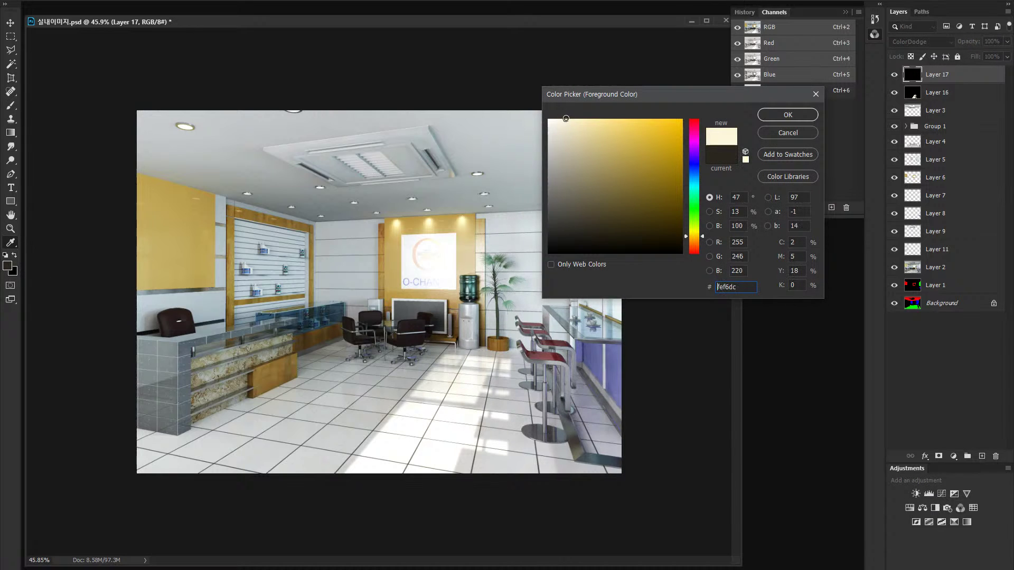
pyautogui.click(788, 115)
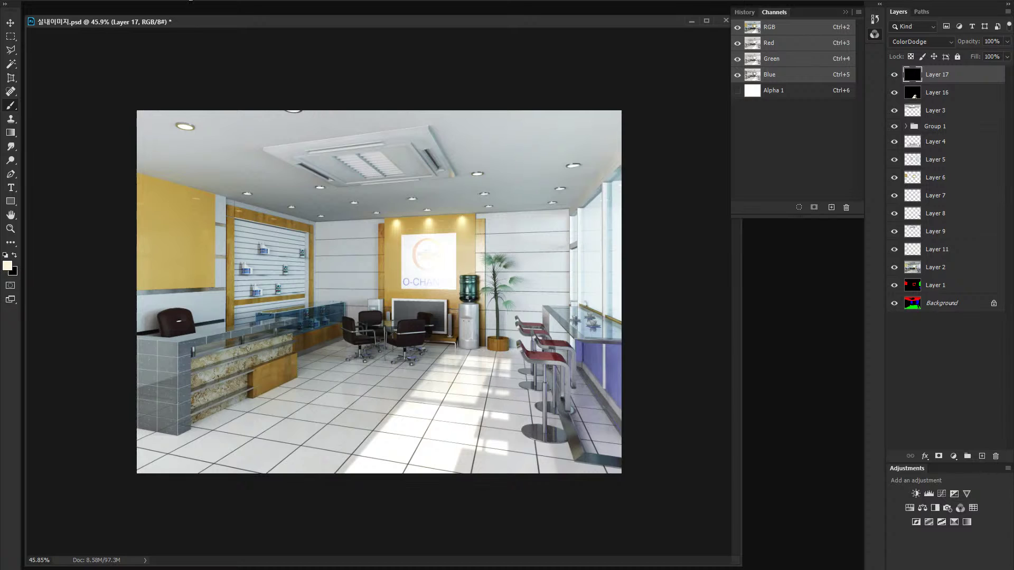
# Step: Try brushing soft cream light diagonally across the back wall and floor, and undo the strokes
pyautogui.moveTo(411, 237)
pyautogui.mouseDown()
pyautogui.moveTo(528, 307)
pyautogui.moveTo(560, 401)
pyautogui.moveTo(584, 383)
pyautogui.mouseUp()
pyautogui.hotkey('ctrl', 'z')
pyautogui.moveTo(590, 160); pyautogui.dragTo(265, 501)
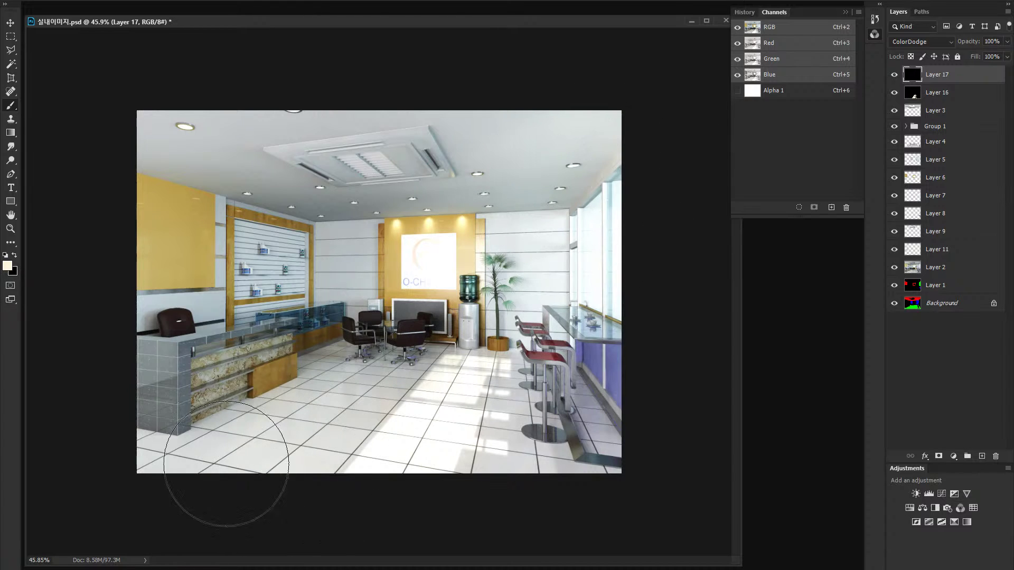
pyautogui.hotkey('ctrl', 'z')
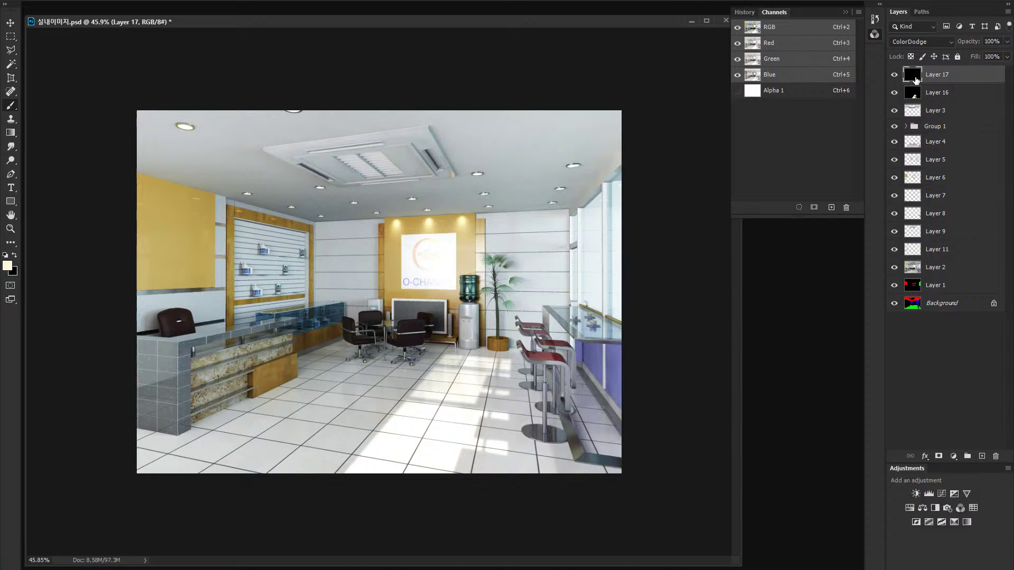
# Step: Lasso the light shaft on Layer 17 from the window's upper corner diagonally down past the floor's near edge, enclosing the bar side
pyautogui.press('l')
pyautogui.click(637, 160)
pyautogui.click(622, 167)
pyautogui.click(570, 215)
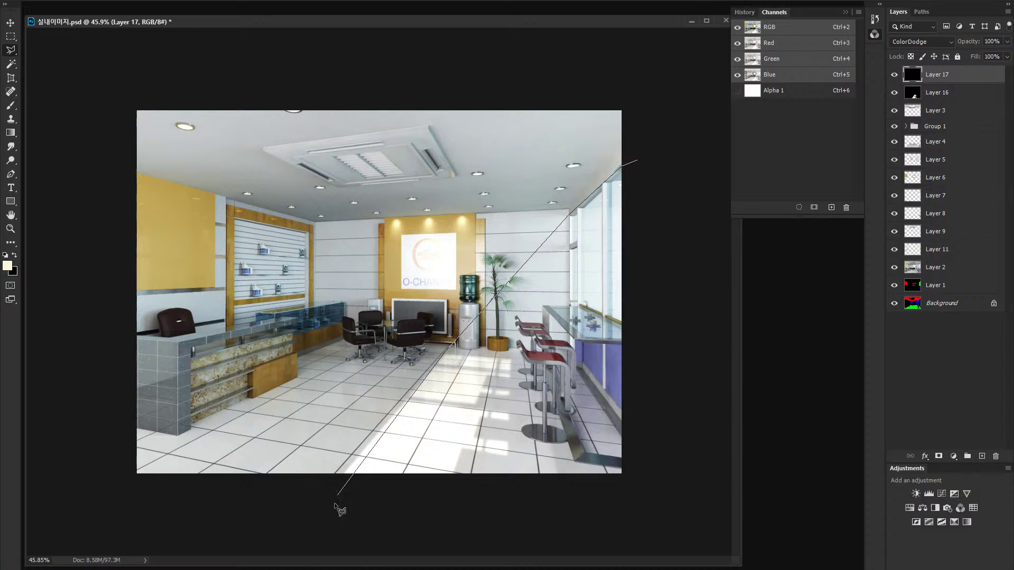
pyautogui.click(310, 517)
pyautogui.click(688, 553)
pyautogui.doubleClick(712, 370)
# Step: Hide the selection outline and brush faint cream light along the shaft's diagonal edge on the back wall with a large soft brush
pyautogui.hotkey('ctrl', 'h')
pyautogui.press('b')
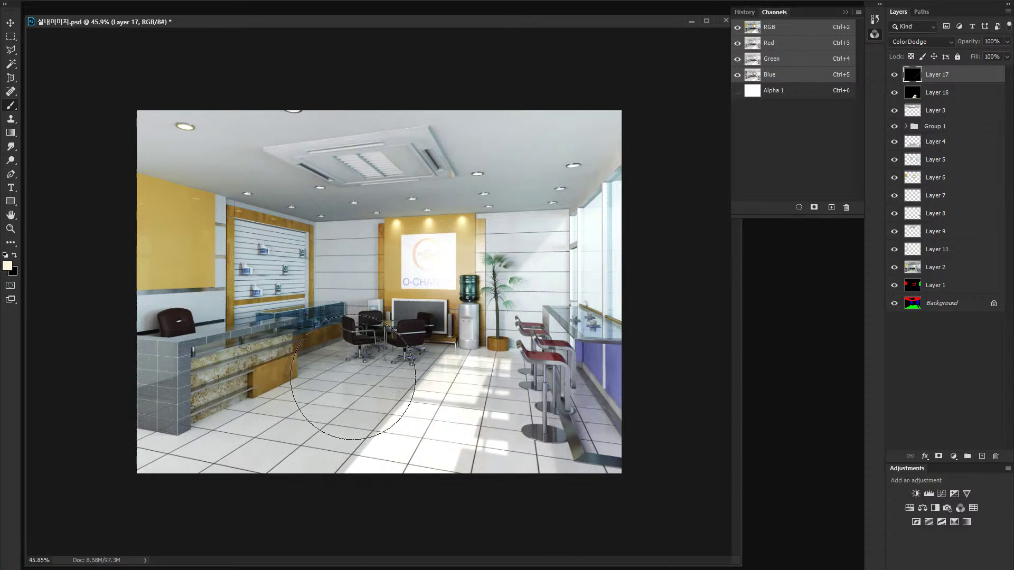
pyautogui.press('z')
pyautogui.moveTo(460, 332)
pyautogui.mouseDown()
pyautogui.moveTo(507, 335)
pyautogui.moveTo(461, 347)
pyautogui.mouseUp()
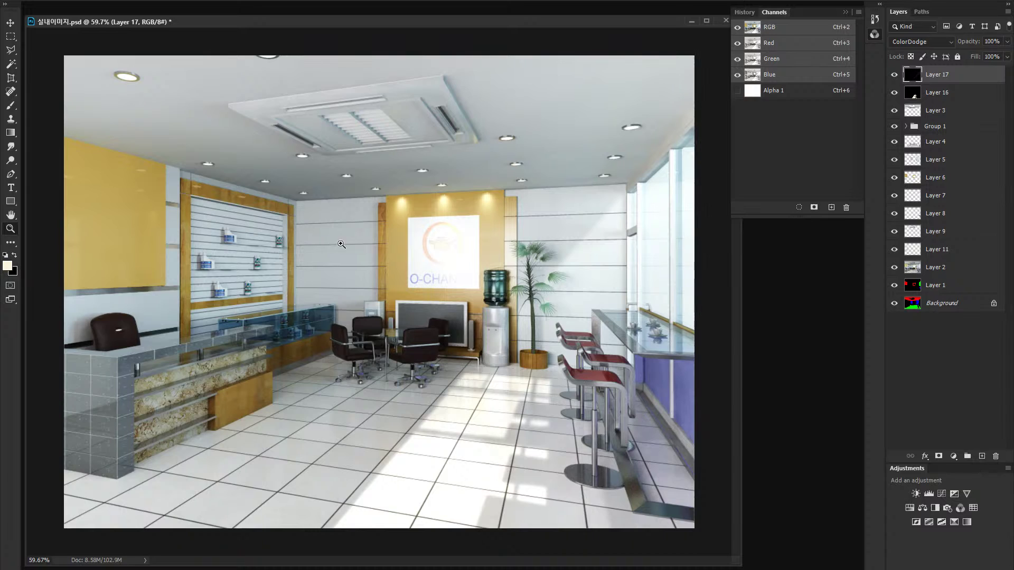
# Step: Build up the cream light inside the shaft over the back wall and window side, and review the whole image
pyautogui.moveTo(333, 250); pyautogui.dragTo(396, 249)
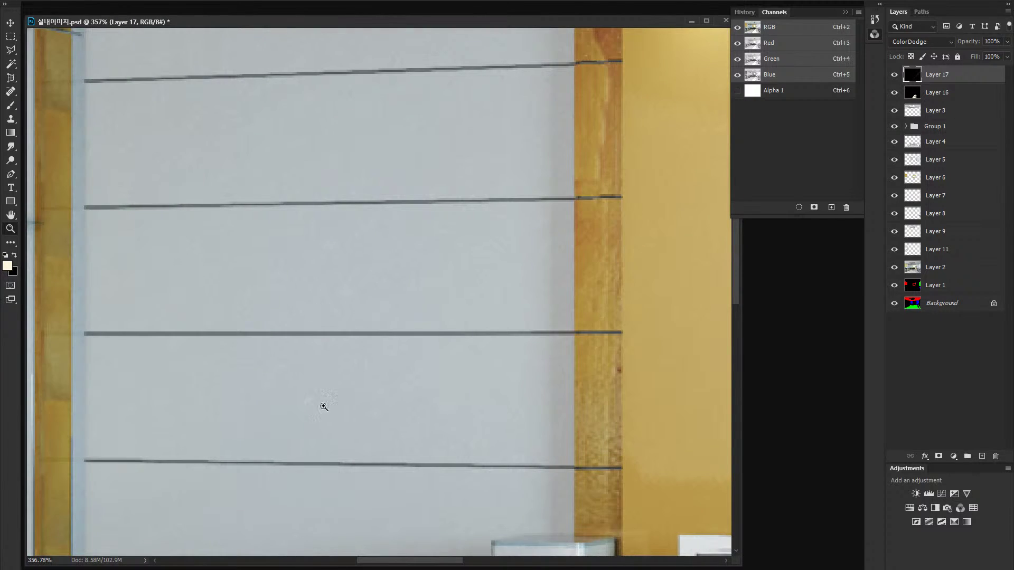
pyautogui.moveTo(387, 406); pyautogui.dragTo(302, 425)
pyautogui.moveTo(456, 368)
pyautogui.mouseDown()
pyautogui.moveTo(496, 369)
pyautogui.moveTo(411, 387)
pyautogui.moveTo(419, 385)
pyautogui.mouseUp()
pyautogui.press('b')
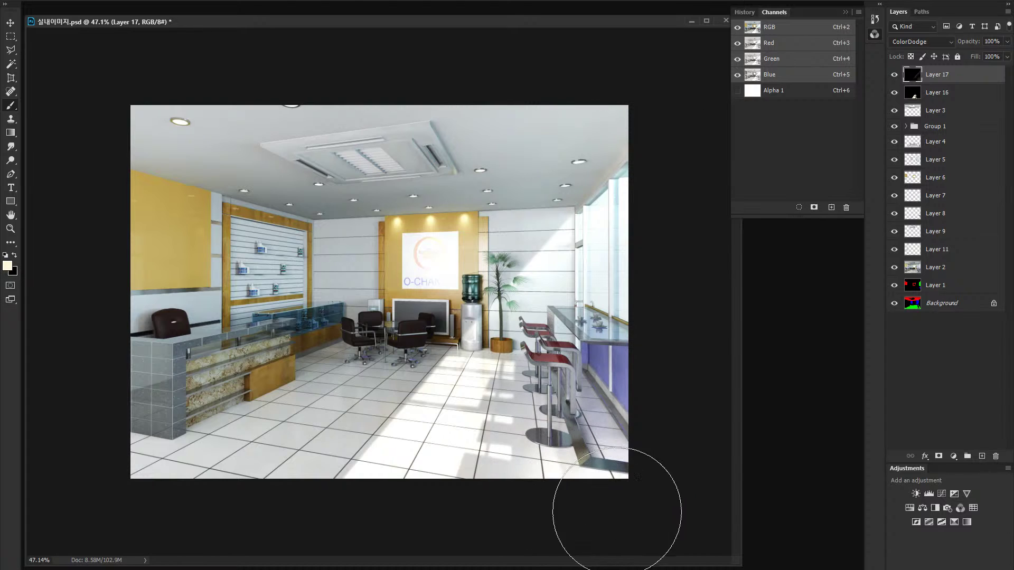
pyautogui.press('z')
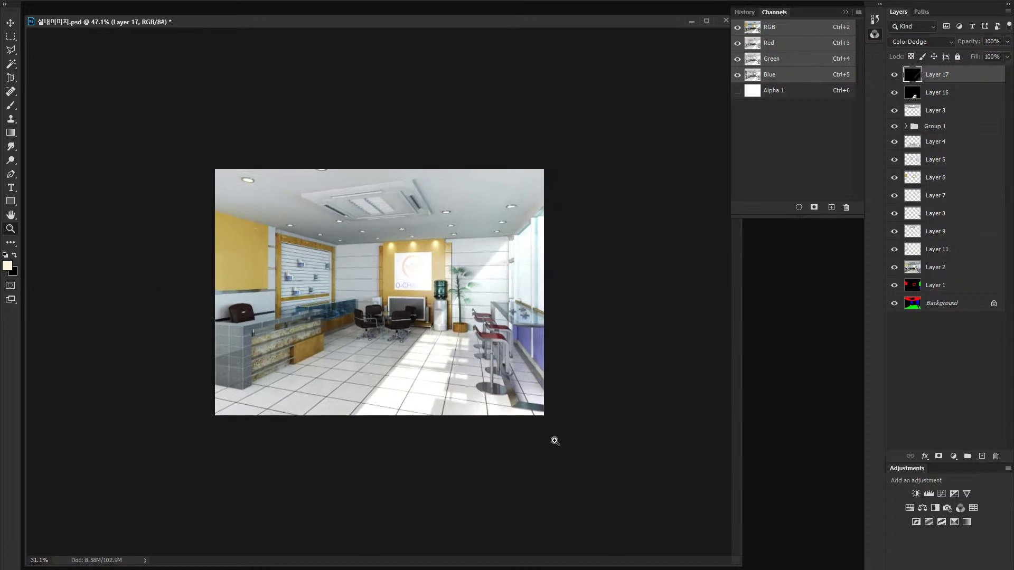
pyautogui.keyDown('alt'); pyautogui.click(555, 442); pyautogui.keyUp('alt')
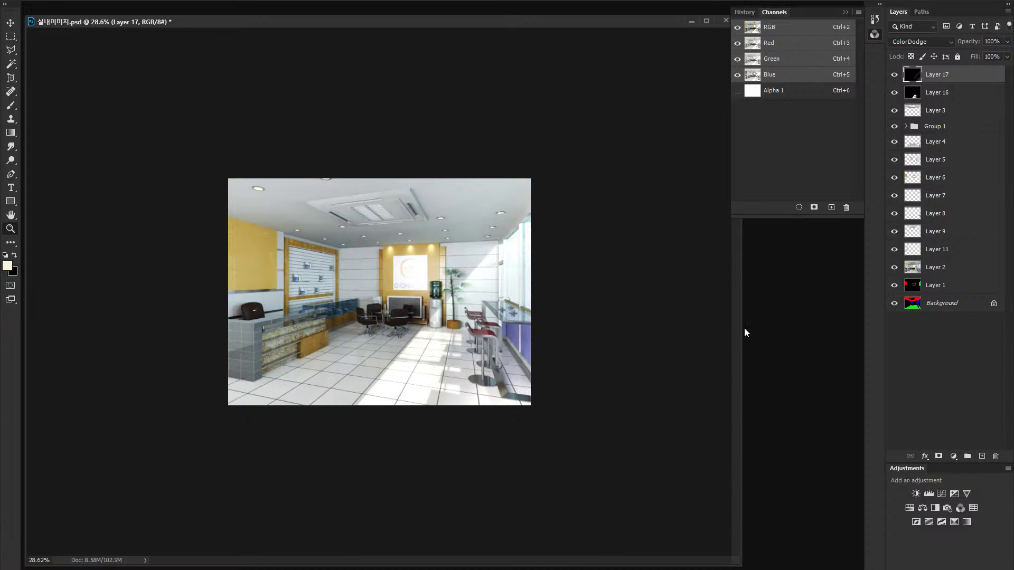
# Step: Show Layer 17 on its own to inspect the painted light shaft, and restore the other layers' visibility
pyautogui.keyDown('alt'); pyautogui.click(893, 76); pyautogui.keyUp('alt')
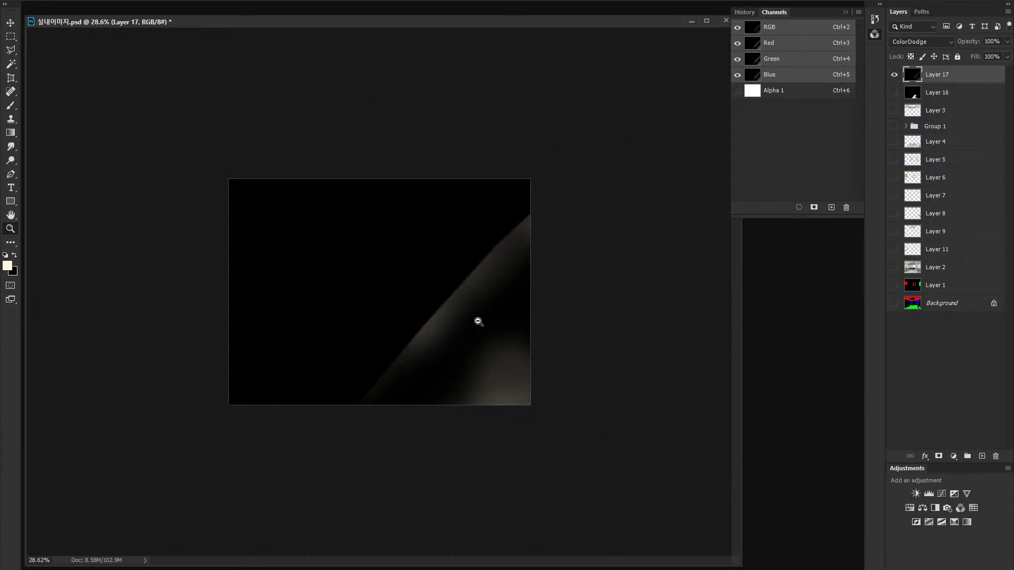
pyautogui.click(503, 312)
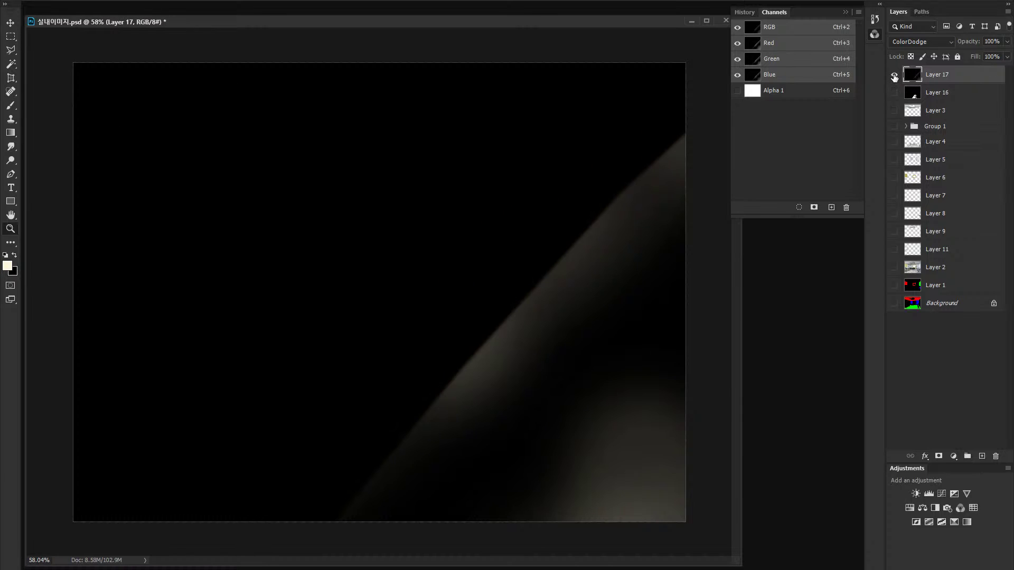
pyautogui.keyDown('alt'); pyautogui.click(894, 75); pyautogui.keyUp('alt')
pyautogui.moveTo(605, 315); pyautogui.dragTo(590, 320)
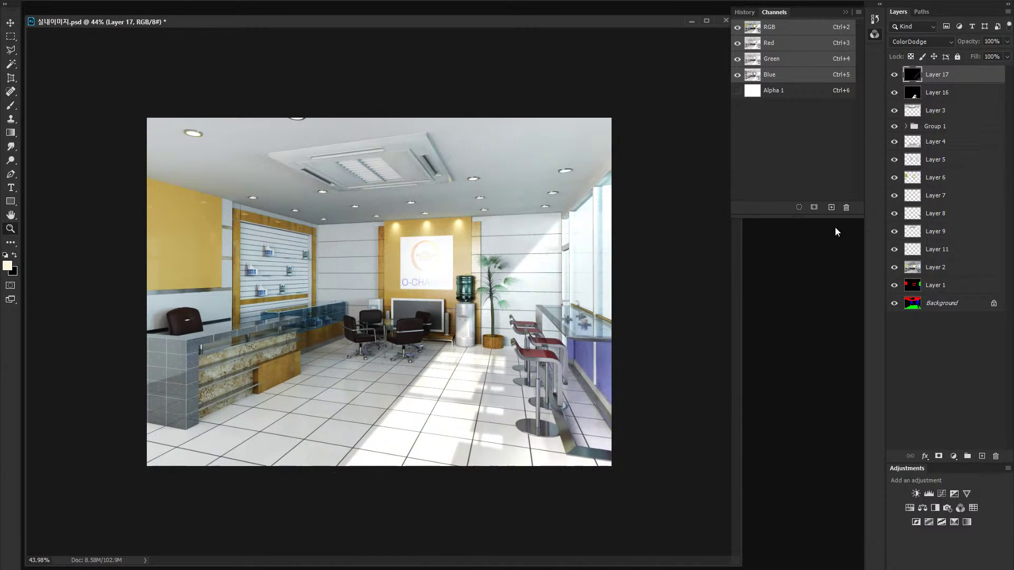
# Step: Compare the interior with and without the sunlight by toggling the visibility of Layers 17 and 16
pyautogui.press('v')
pyautogui.click(894, 75)
pyautogui.click(894, 92)
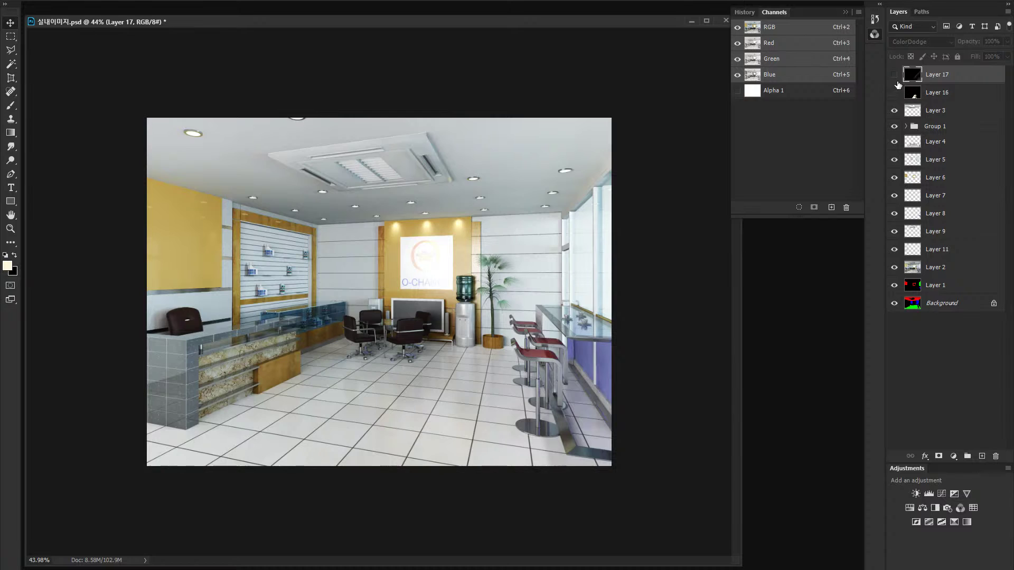
pyautogui.click(894, 93)
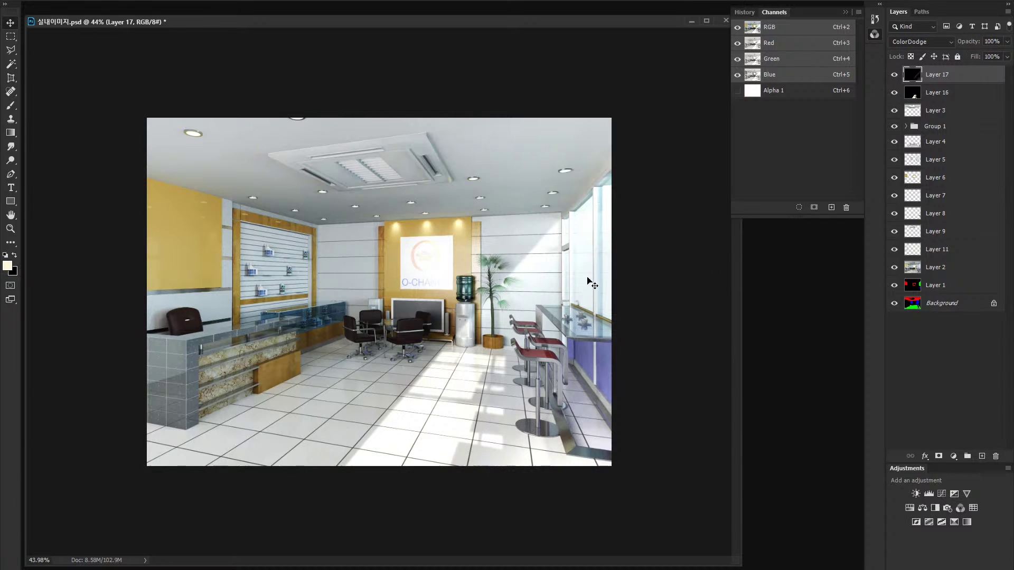
pyautogui.click(894, 75)
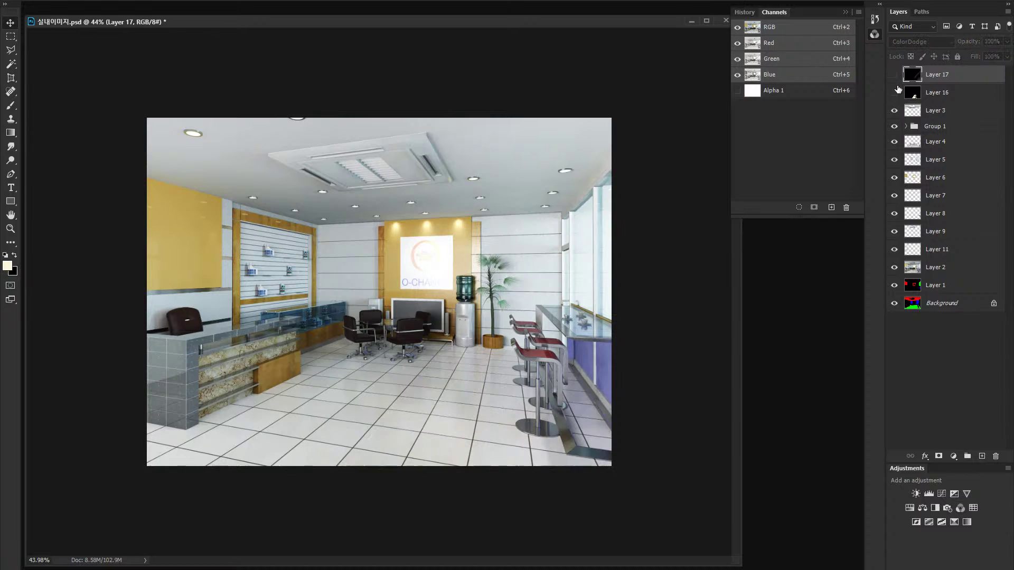
pyautogui.click(896, 94)
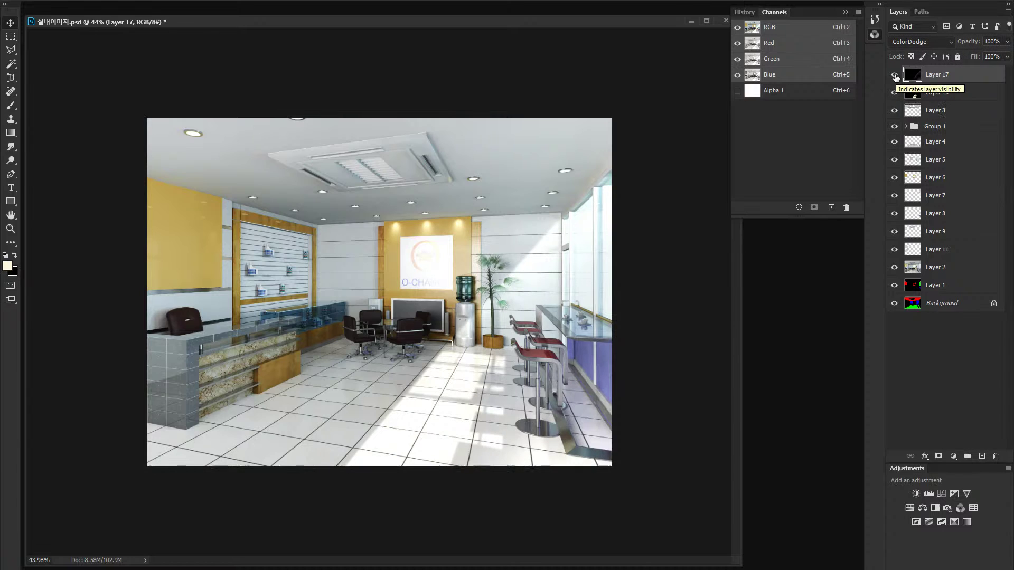
pyautogui.moveTo(894, 74); pyautogui.dragTo(897, 99)
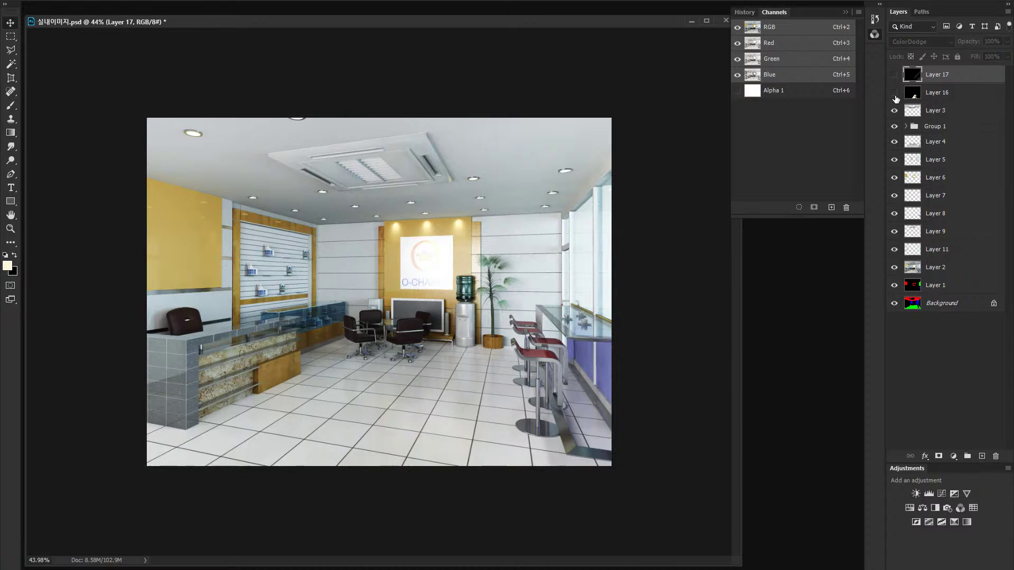
pyautogui.moveTo(899, 94); pyautogui.dragTo(899, 76)
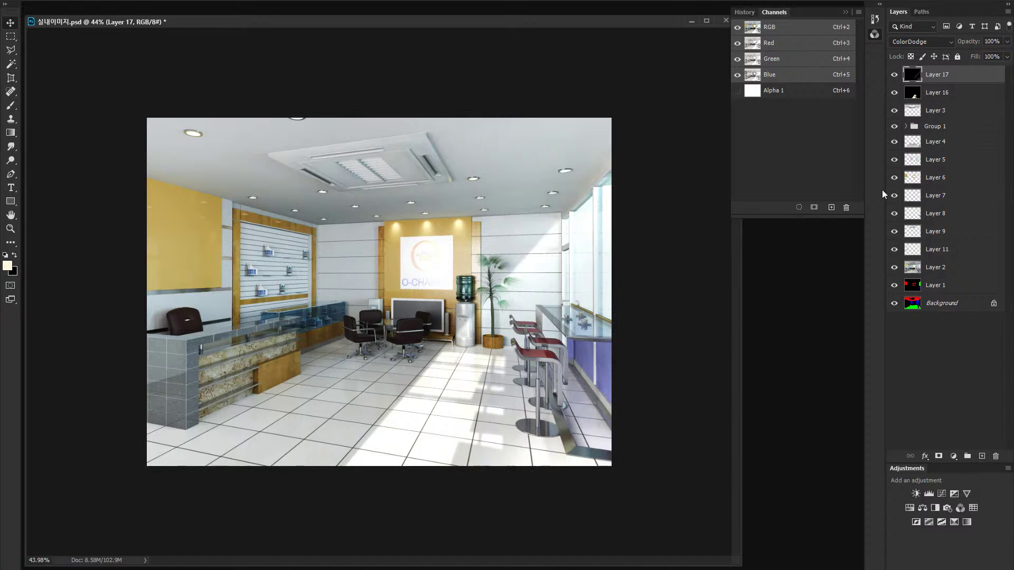
# Step: Add a new layer above Layer 17, fill a rectangle around the ceiling downlight beside the air conditioner with black, and deselect
pyautogui.press('z')
pyautogui.click(479, 182)
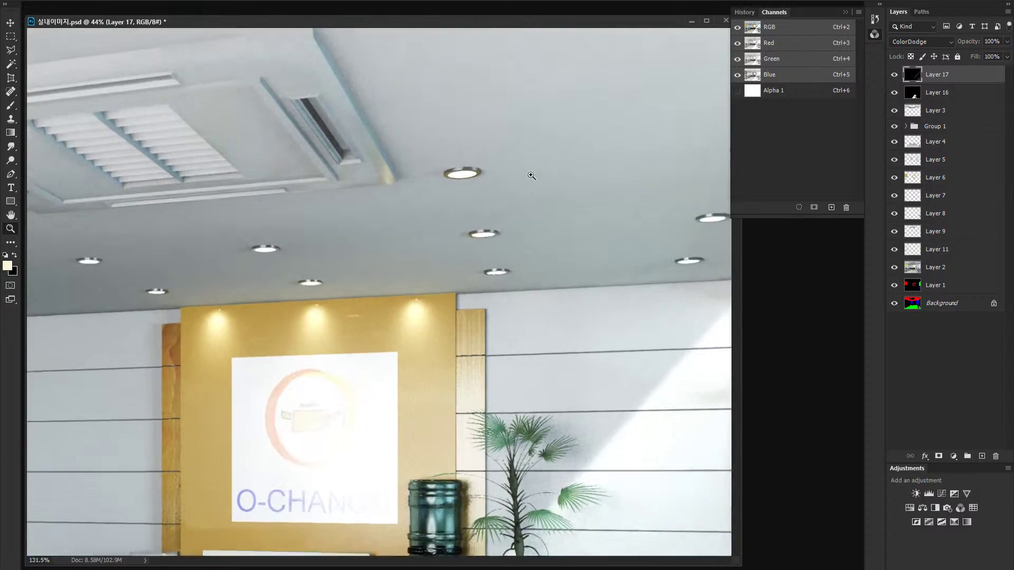
pyautogui.moveTo(222, 266); pyautogui.dragTo(433, 272)
pyautogui.moveTo(354, 278); pyautogui.dragTo(297, 287)
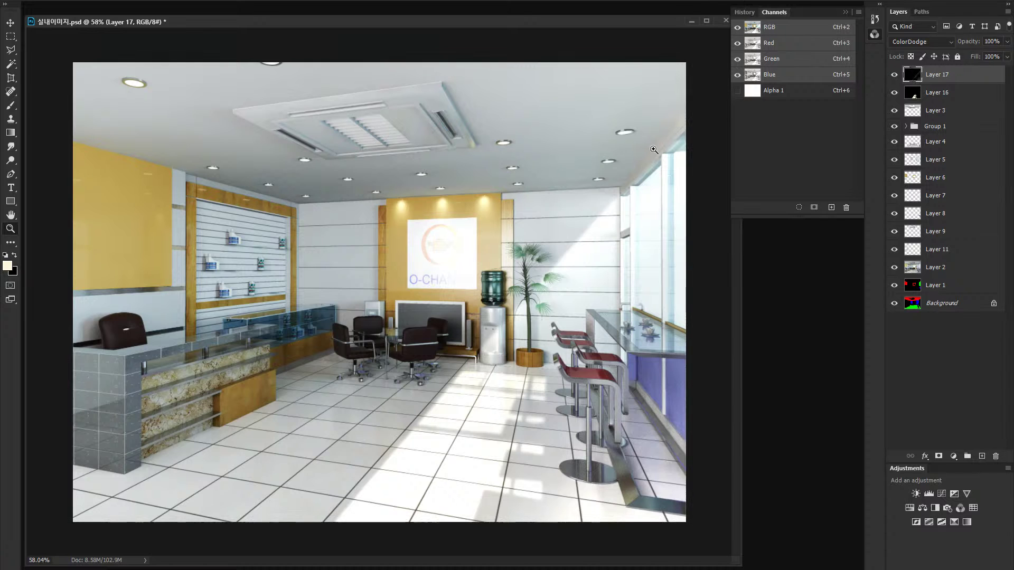
pyautogui.moveTo(520, 138); pyautogui.dragTo(480, 172)
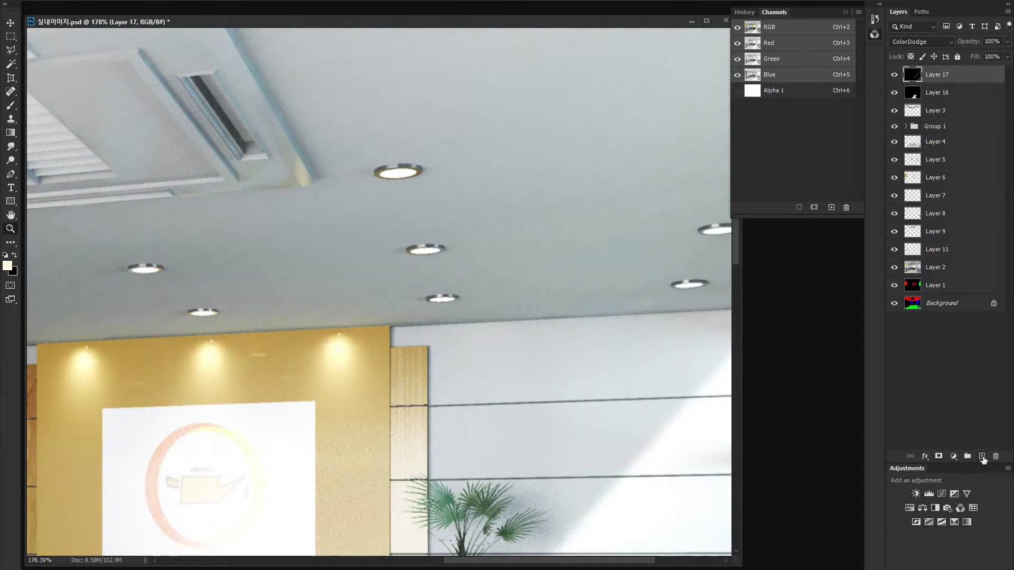
pyautogui.click(983, 456)
pyautogui.press('m')
pyautogui.moveTo(352, 127)
pyautogui.mouseDown()
pyautogui.moveTo(502, 233)
pyautogui.moveTo(464, 210)
pyautogui.mouseUp()
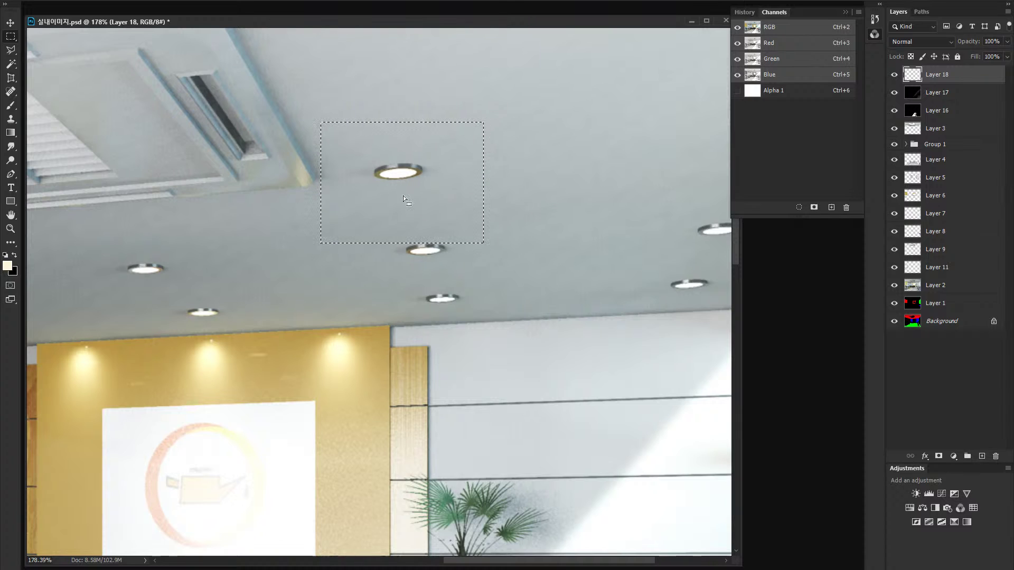
pyautogui.hotkey('ctrl', 'BackSpace')
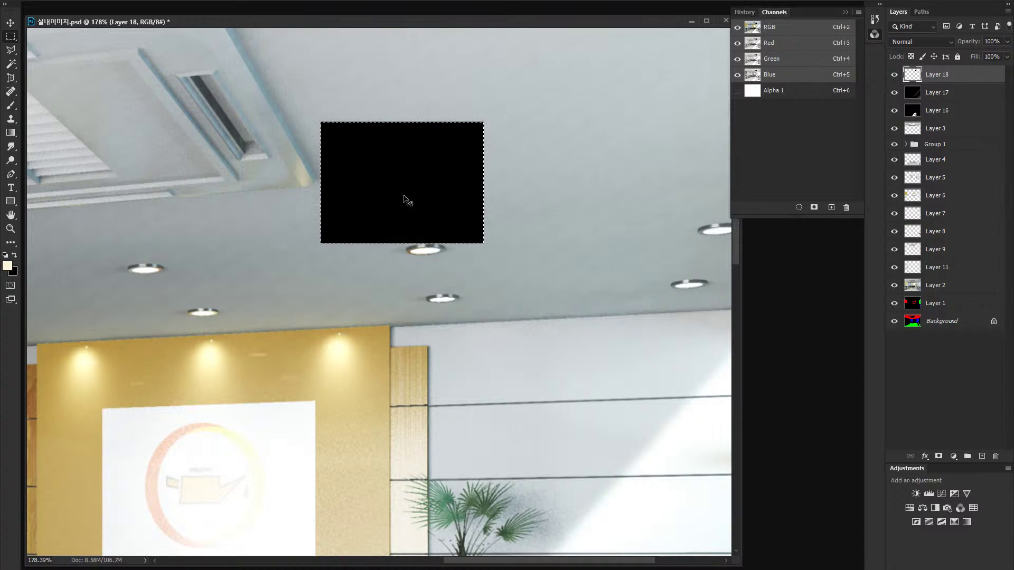
pyautogui.hotkey('ctrl', 'd')
# Step: Set the black rectangle layer's blend mode to Color Dodge, comparing it with Screen
pyautogui.press('v')
pyautogui.click(924, 41)
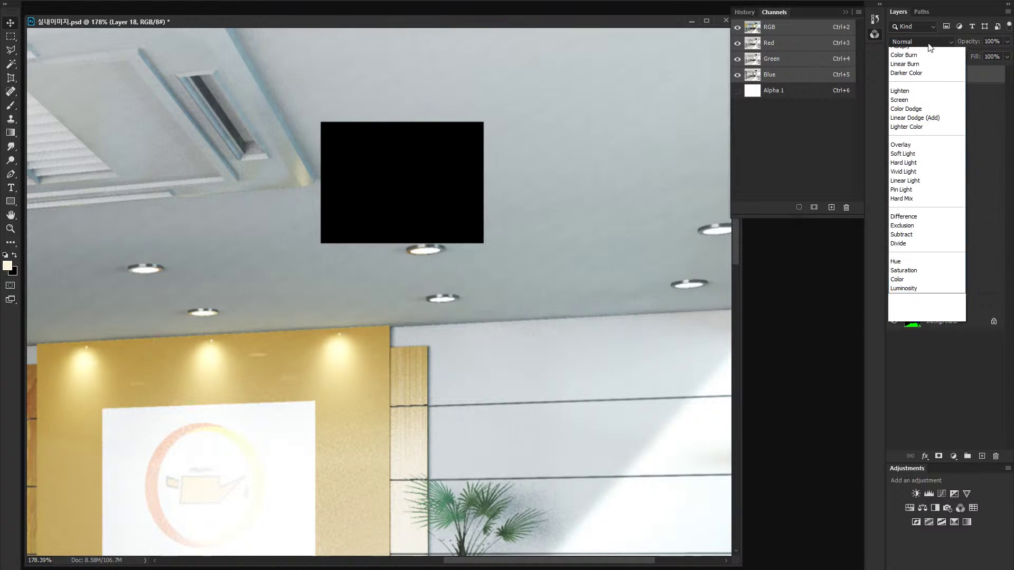
pyautogui.click(908, 151)
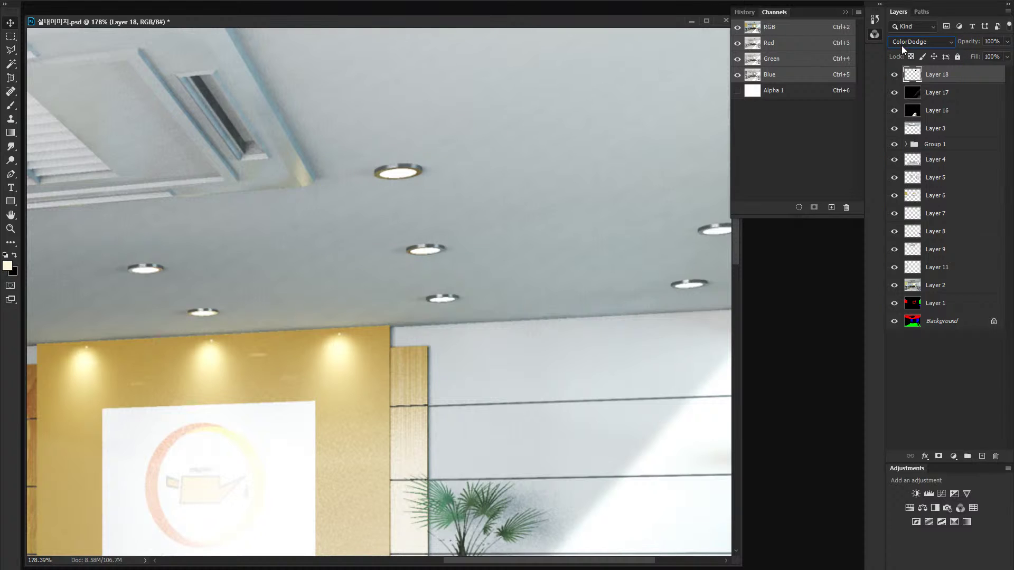
pyautogui.click(902, 45)
pyautogui.click(908, 141)
pyautogui.click(903, 43)
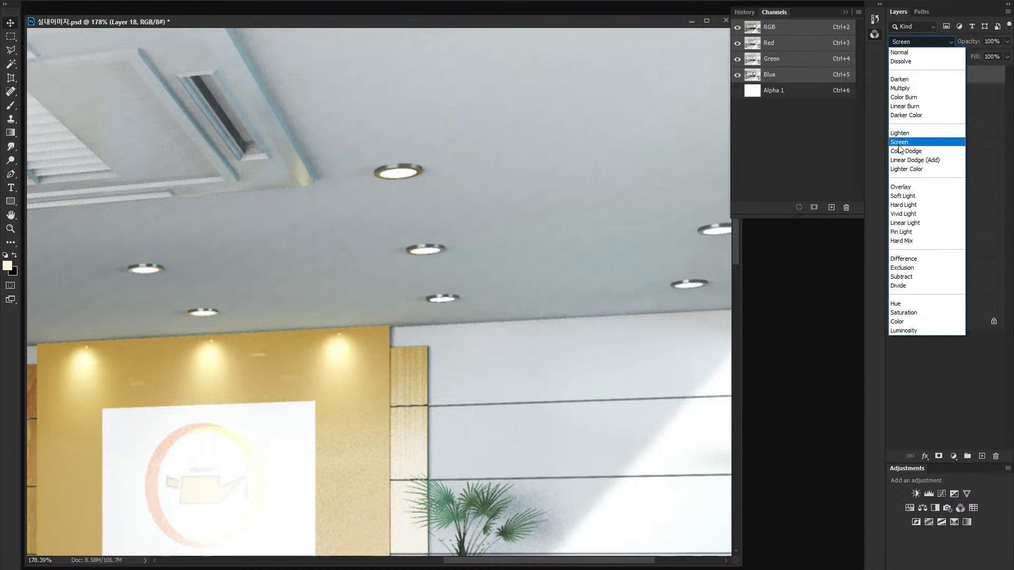
pyautogui.click(900, 142)
pyautogui.click(900, 40)
pyautogui.click(907, 154)
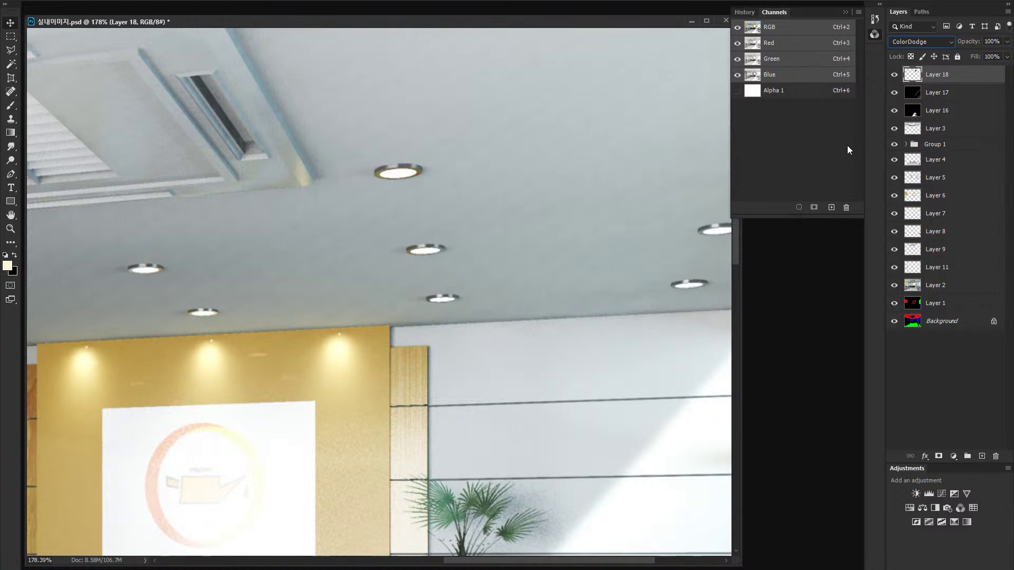
pyautogui.click(917, 42)
pyautogui.click(914, 153)
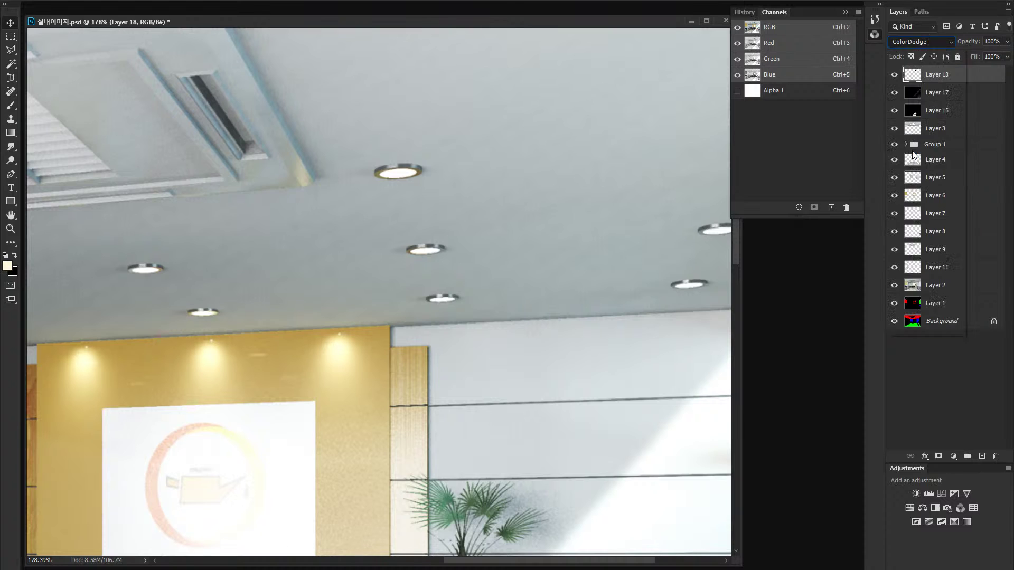
# Step: Lasso a triangular light cone on Layer 18 widening downward from both sides of the downlight beside the air conditioner
pyautogui.hotkey('ctrl', 'space')
pyautogui.moveTo(406, 174); pyautogui.dragTo(424, 176)
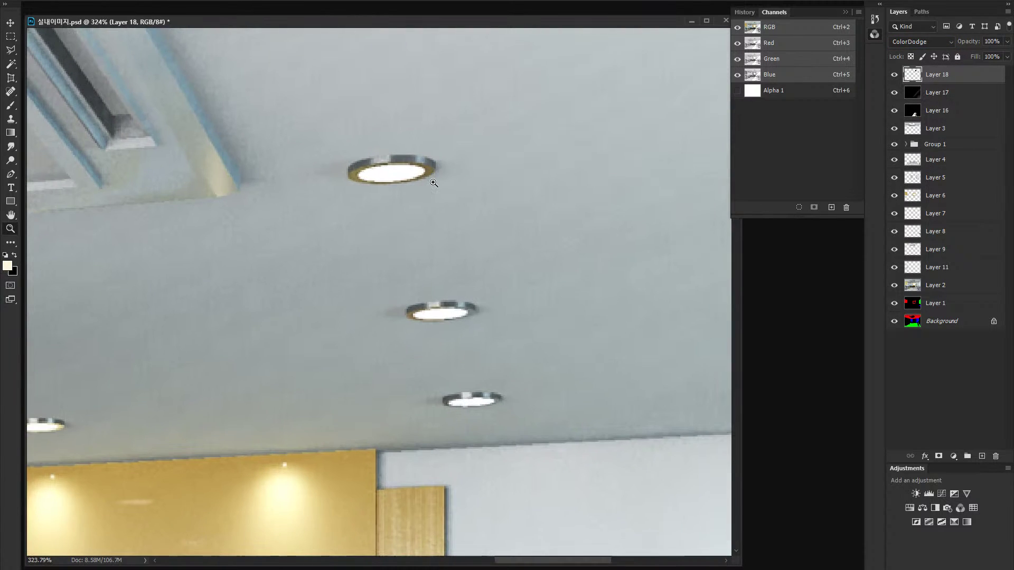
pyautogui.press('l')
pyautogui.click(189, 325)
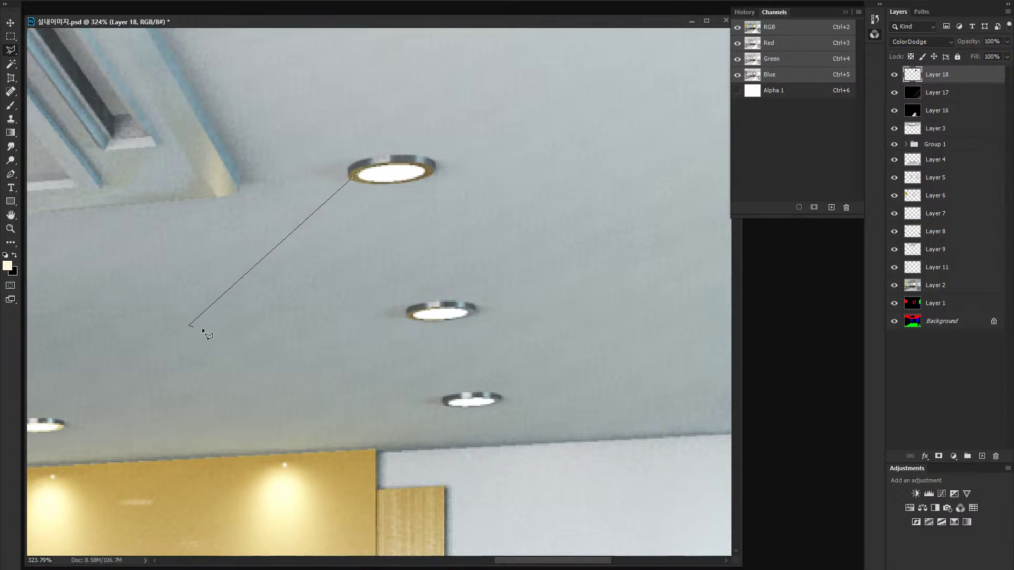
pyautogui.click(600, 323)
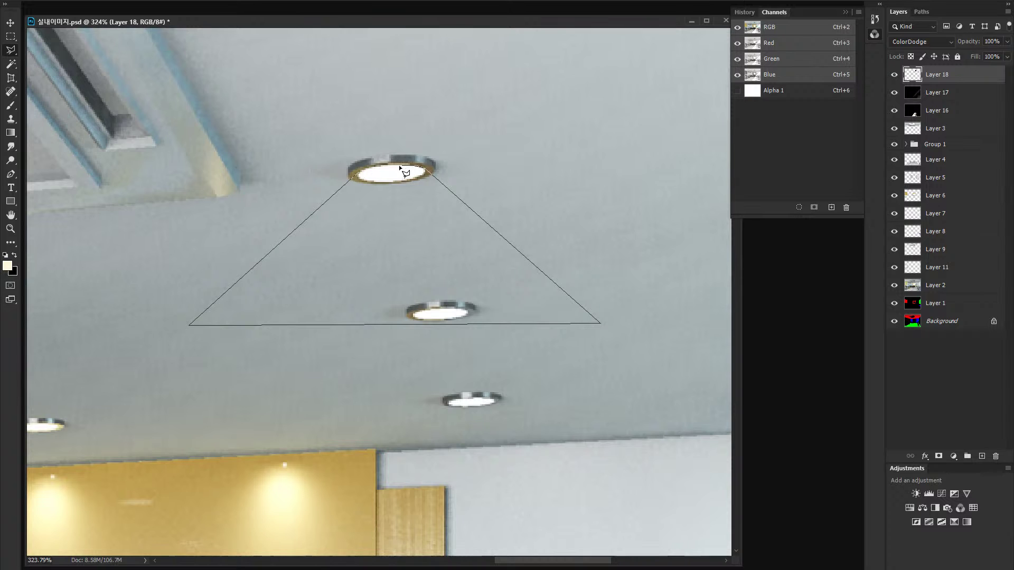
pyautogui.click(369, 170)
pyautogui.press('q')
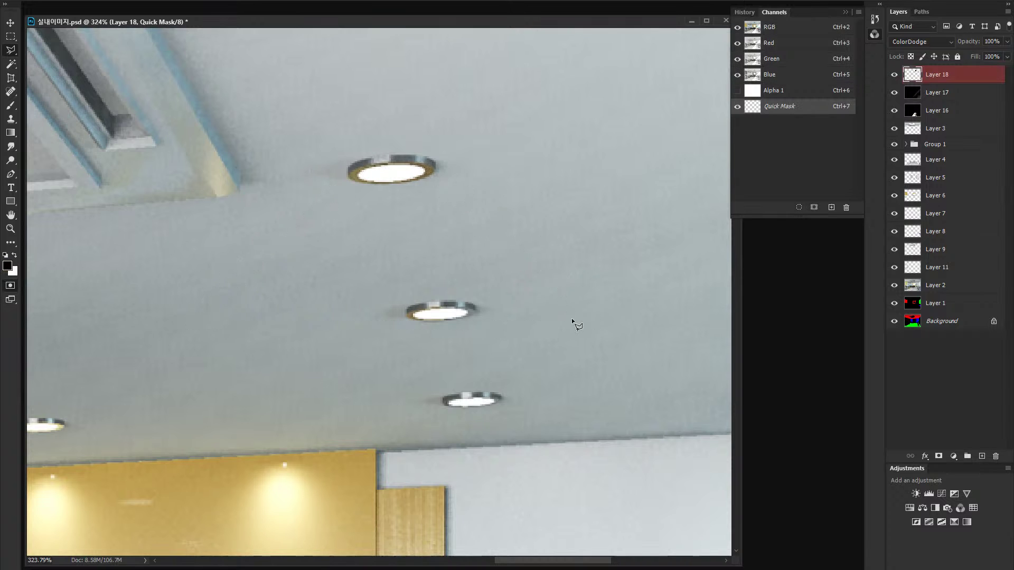
pyautogui.press('q')
# Step: Hide the selection outline and brush faint cream light into the upper part of the downlight's cone with a resized soft brush
pyautogui.press('z')
pyautogui.moveTo(461, 247); pyautogui.dragTo(402, 266)
pyautogui.moveTo(459, 170); pyautogui.dragTo(562, 143)
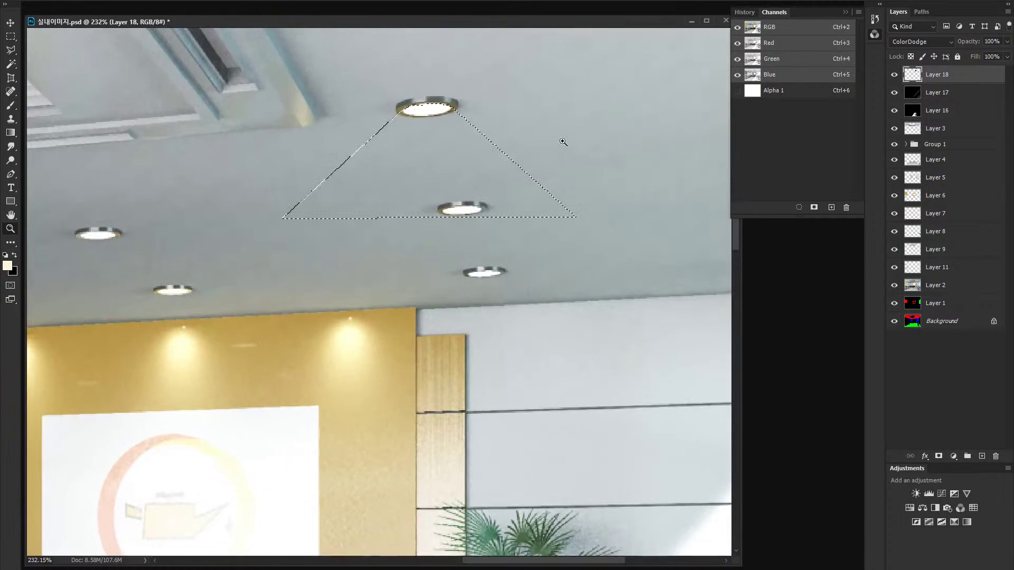
pyautogui.press('b')
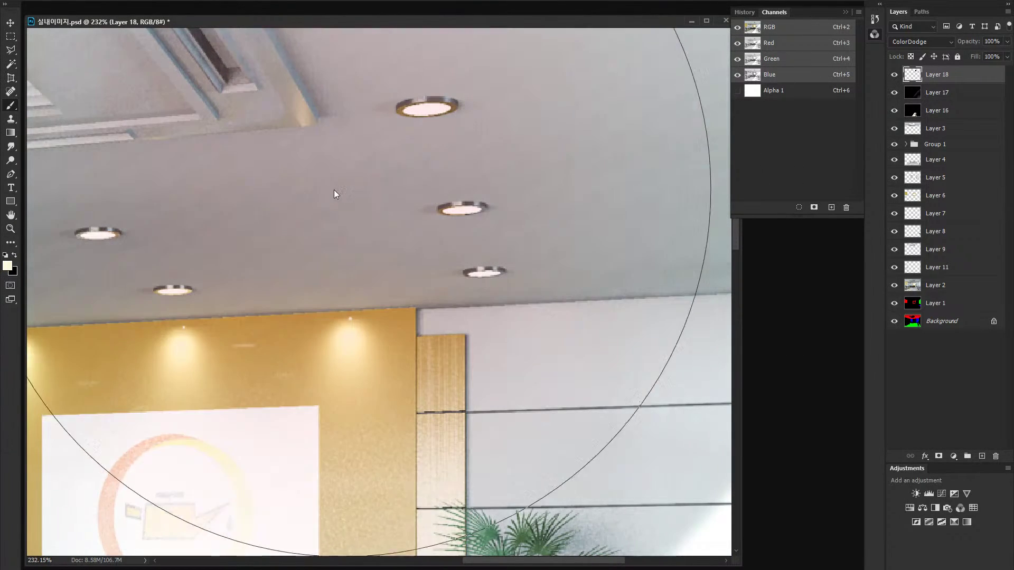
pyautogui.moveTo(335, 192)
pyautogui.mouseDown()
pyautogui.moveTo(105, 214)
pyautogui.moveTo(114, 209)
pyautogui.mouseUp()
pyautogui.press('space')
pyautogui.moveTo(388, 116)
pyautogui.mouseDown()
pyautogui.moveTo(324, 220)
pyautogui.moveTo(334, 258)
pyautogui.moveTo(285, 223)
pyautogui.mouseUp()
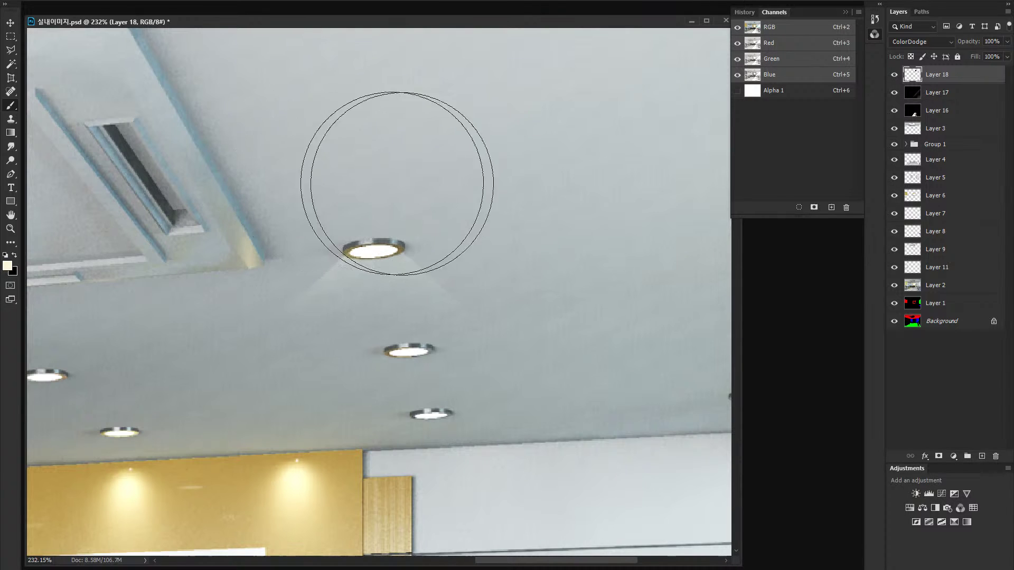
pyautogui.press('z')
pyautogui.moveTo(533, 321); pyautogui.dragTo(485, 359)
pyautogui.moveTo(489, 161); pyautogui.dragTo(538, 165)
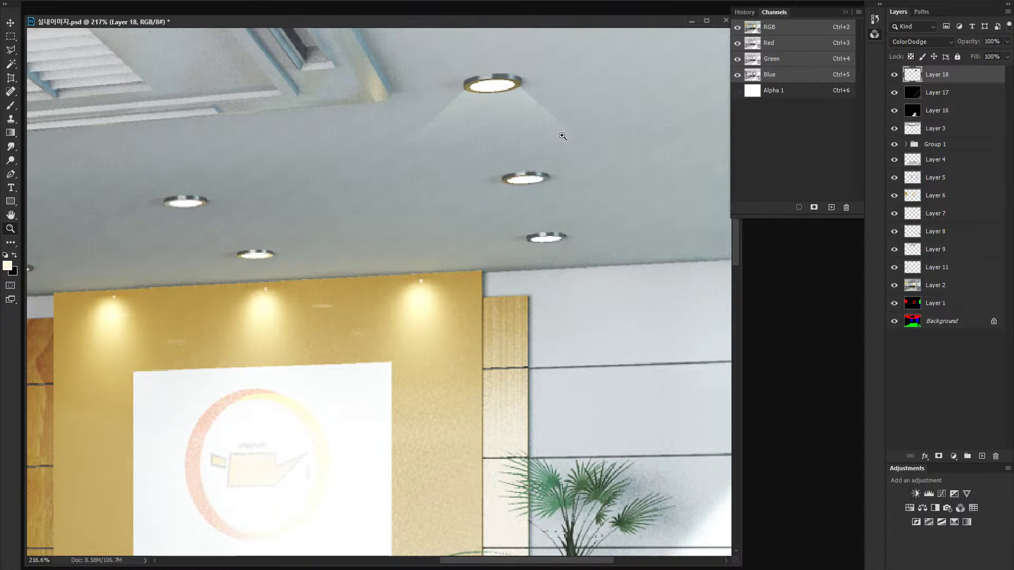
pyautogui.moveTo(536, 117); pyautogui.dragTo(503, 231)
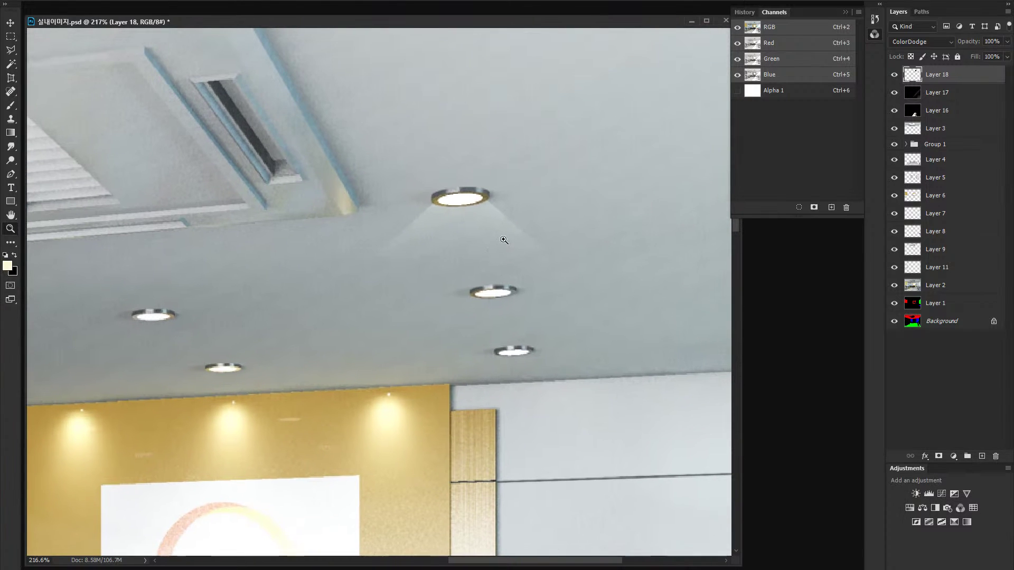
# Step: Soften the painted light cone on Layer 18 with a Gaussian Blur of 1.6 pixels radius
pyautogui.press('v')
pyautogui.click(145, 1)
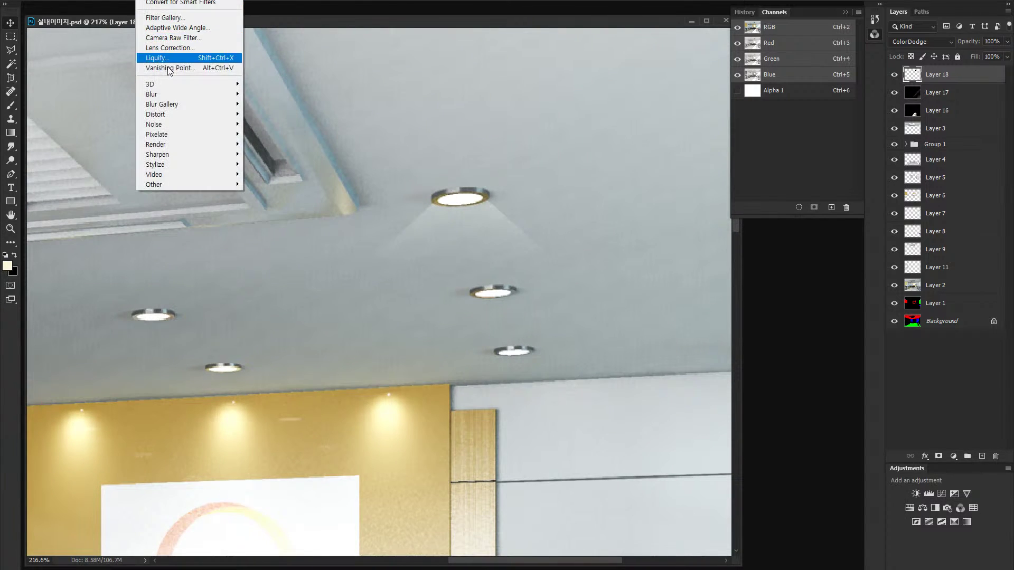
pyautogui.moveTo(174, 97)
pyautogui.click(285, 136)
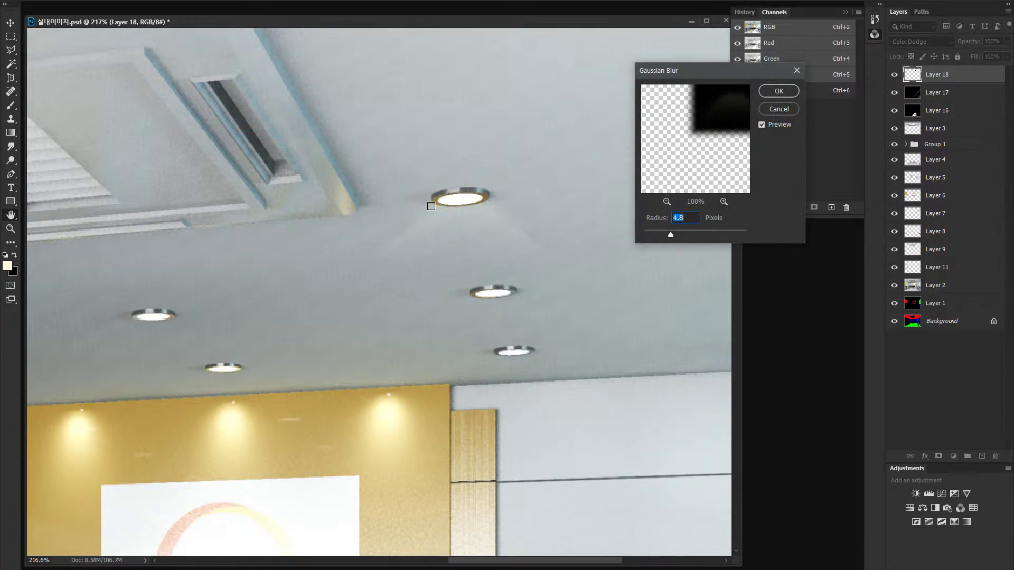
pyautogui.click(657, 231)
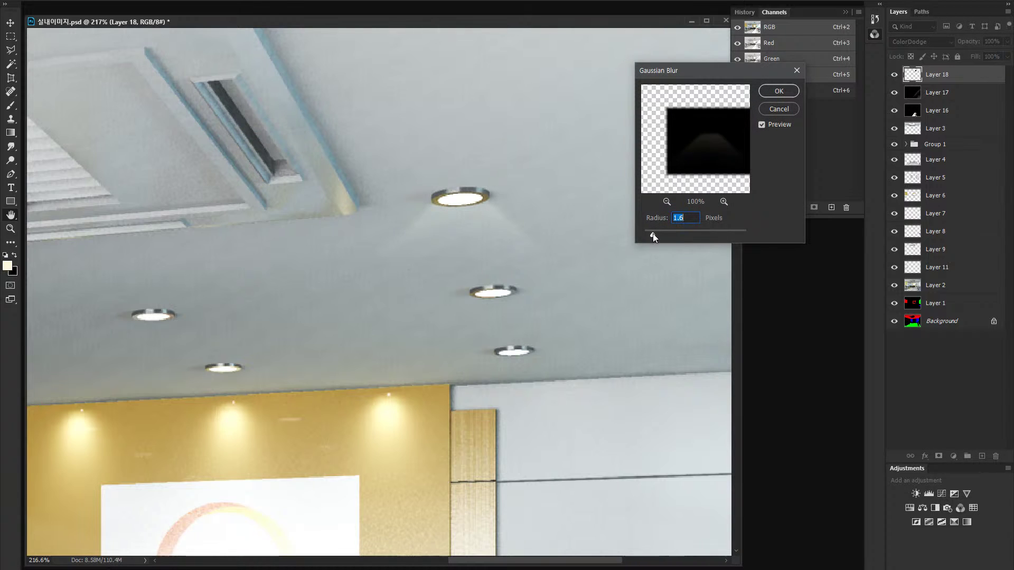
pyautogui.click(779, 91)
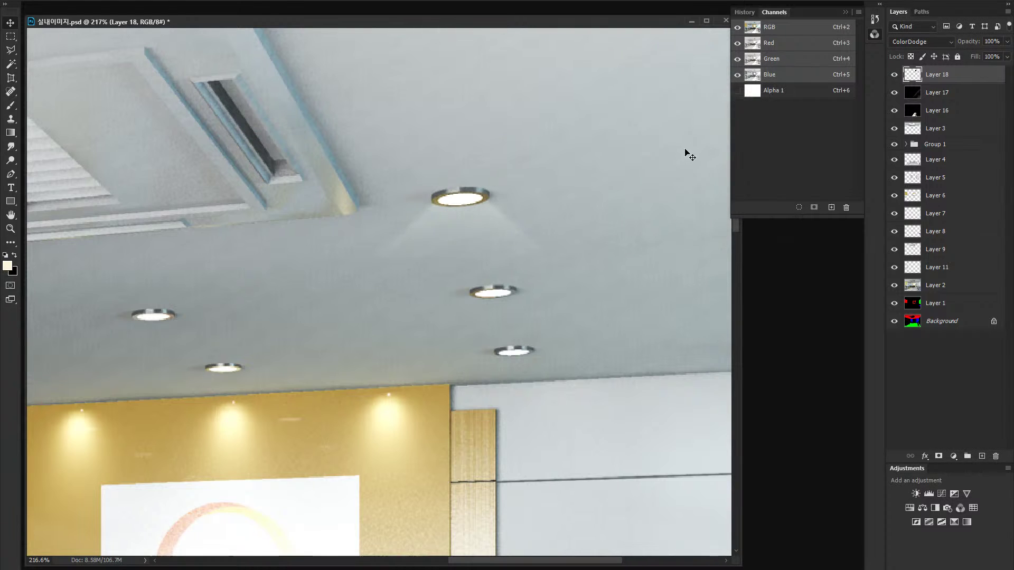
# Step: Fade the lower part of the light cone with black using a smaller soft brush, and review the ceiling
pyautogui.press('b')
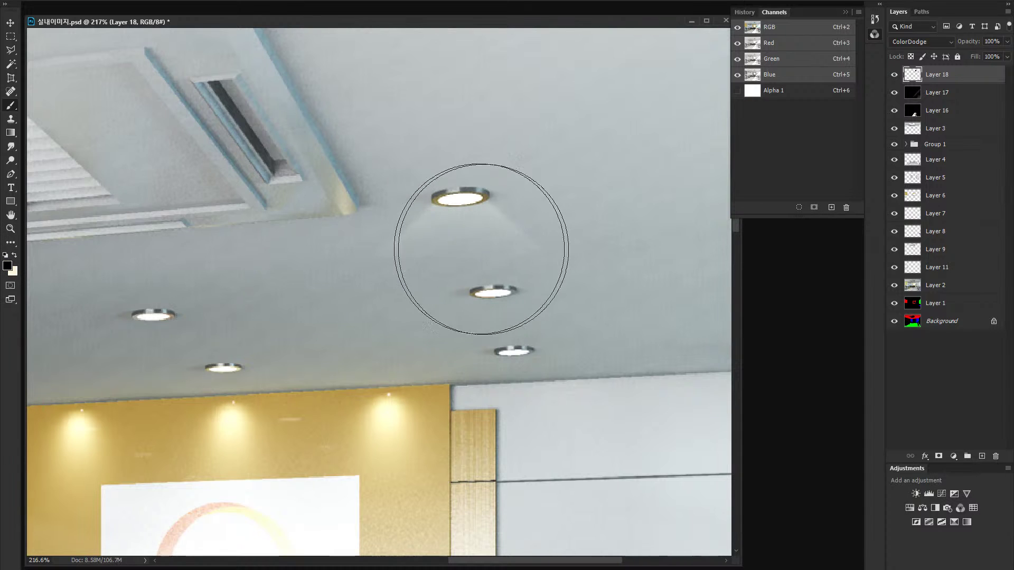
pyautogui.keyDown('alt'); pyautogui.rightClick(481, 283); pyautogui.keyUp('alt')
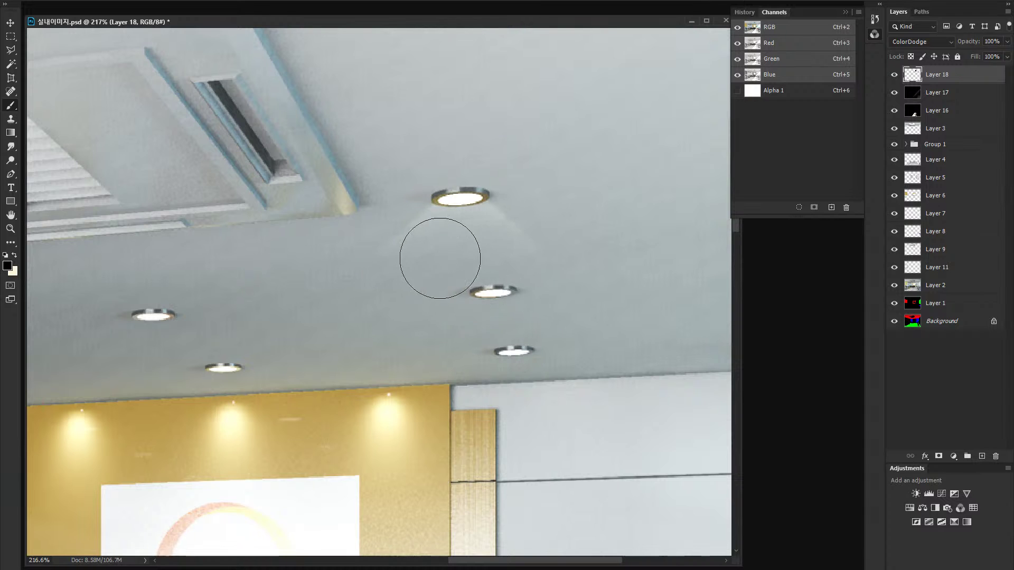
pyautogui.press('z')
pyautogui.scroll(-8, 554, 297)
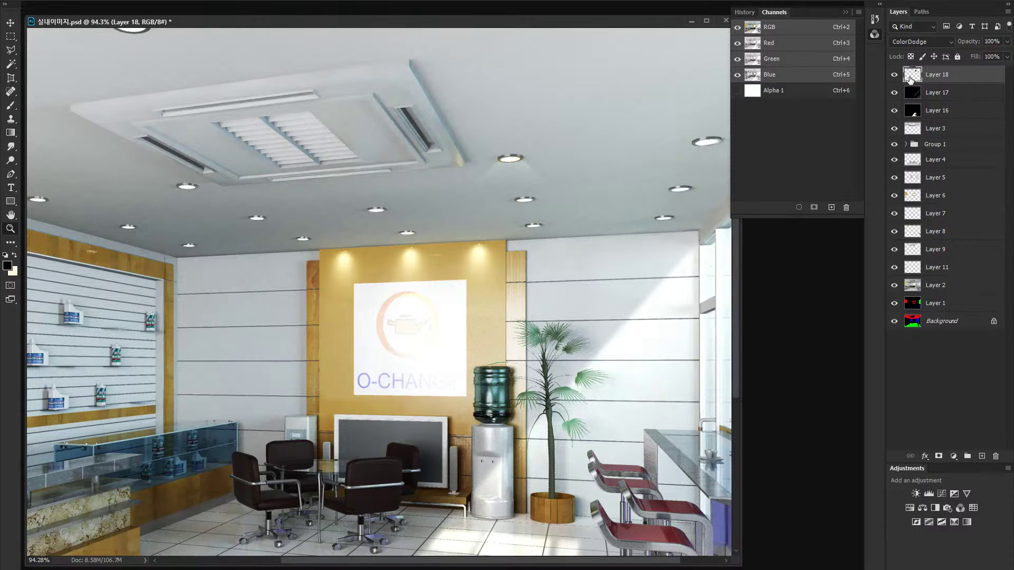
# Step: Marquee-select the finished light cone on Layer 18 and duplicate it onto the downlights left of the air conditioner and above the wooden shelf frame
pyautogui.scroll(-2, 508, 208)
pyautogui.scroll(-3, 508, 207)
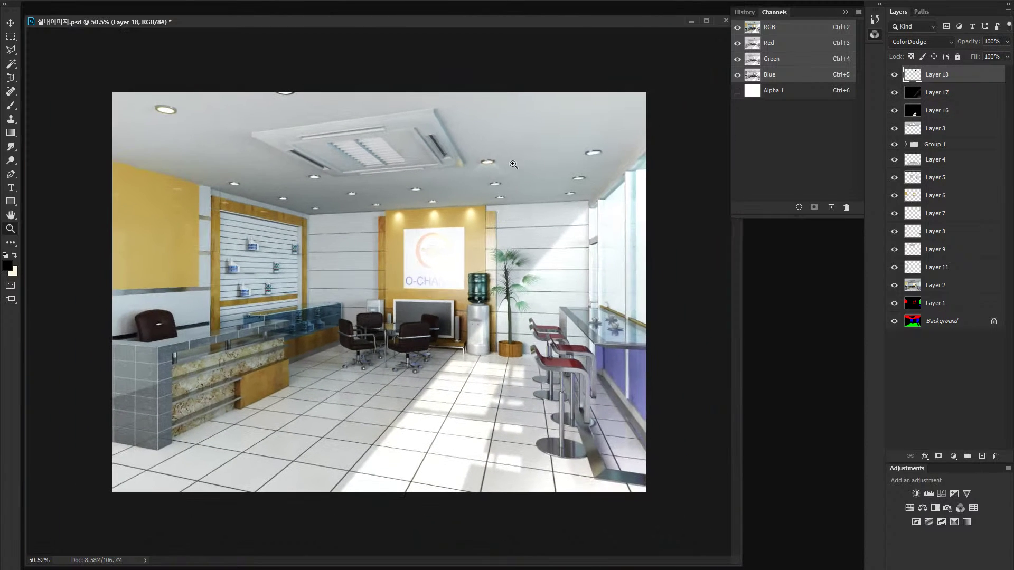
pyautogui.scroll(3, 533, 167)
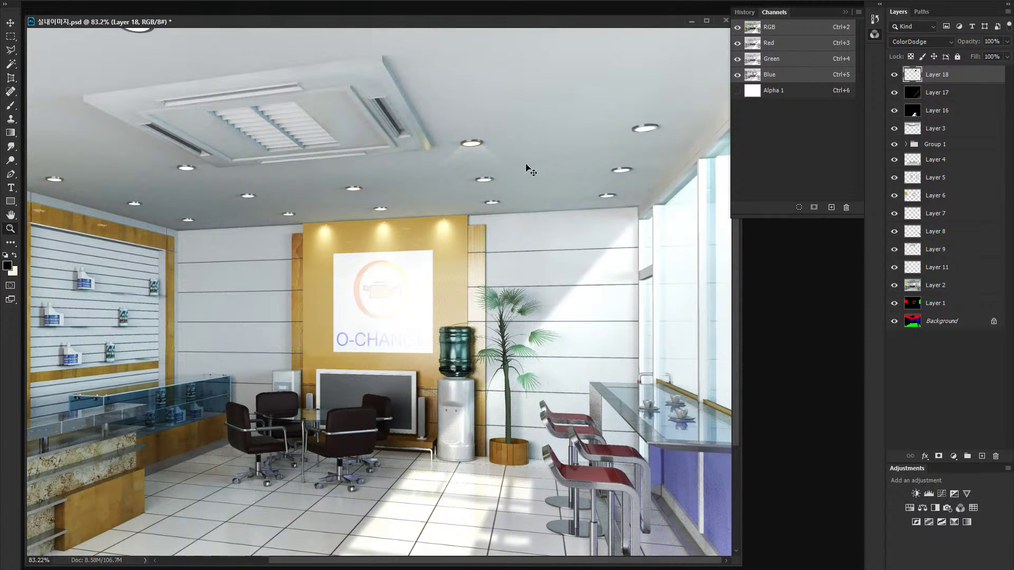
pyautogui.press('v')
pyautogui.press('z')
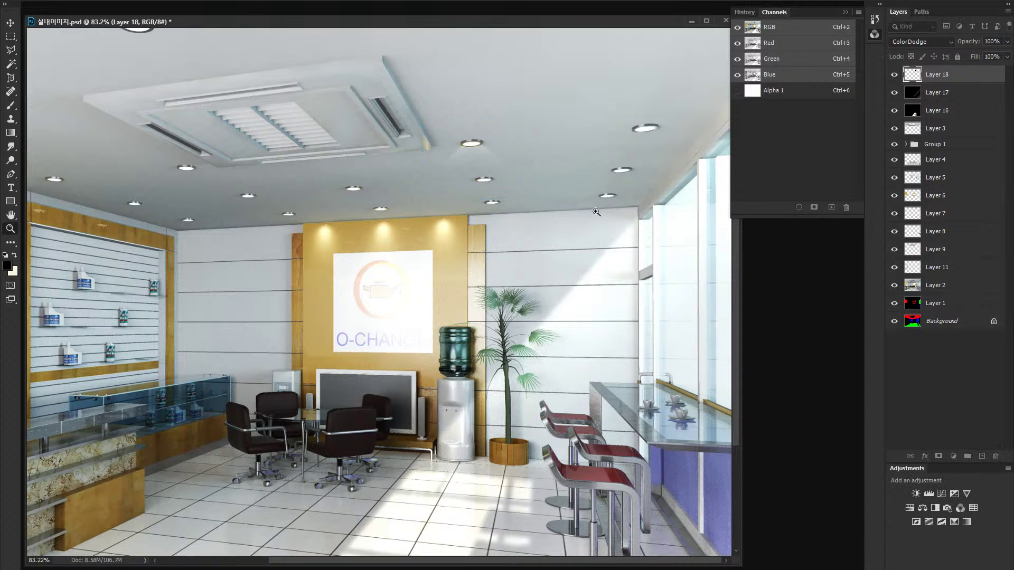
pyautogui.press('m')
pyautogui.moveTo(378, 90); pyautogui.dragTo(602, 289)
pyautogui.moveTo(509, 173); pyautogui.dragTo(254, 178)
pyautogui.press('z')
pyautogui.moveTo(232, 167); pyautogui.dragTo(321, 264)
pyautogui.scroll(-6, 255, 197)
pyautogui.moveTo(300, 242); pyautogui.dragTo(349, 243)
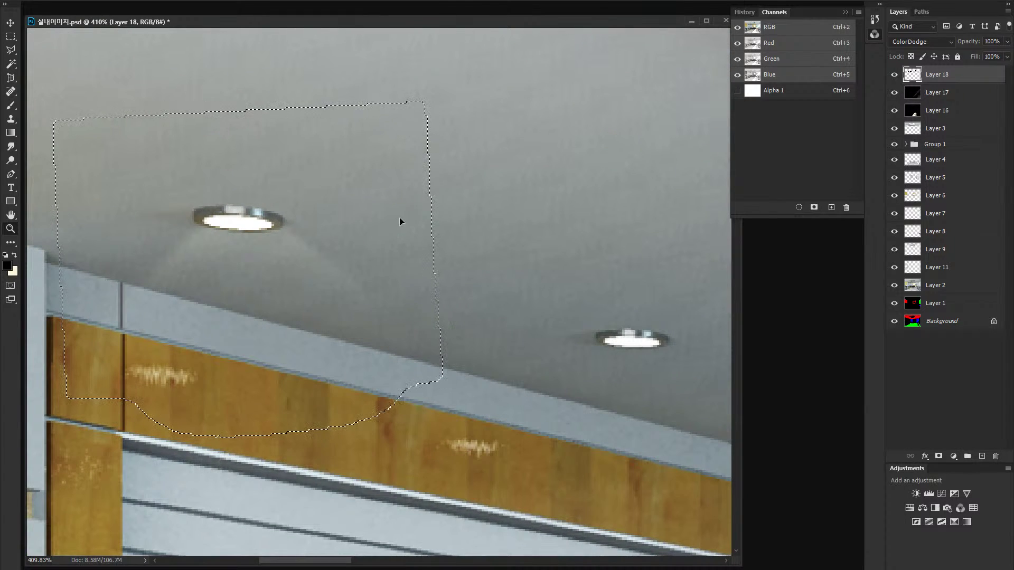
# Step: Clear the selection and transform Layer 18's copied light cone, rotating and repositioning it under the downlight above the wooden shelf frame
pyautogui.hotkey('ctrl', 'd')
pyautogui.hotkey('ctrl', 't')
pyautogui.moveTo(582, 194); pyautogui.dragTo(613, 226)
pyautogui.moveTo(467, 248); pyautogui.dragTo(446, 226)
pyautogui.moveTo(598, 231); pyautogui.dragTo(593, 227)
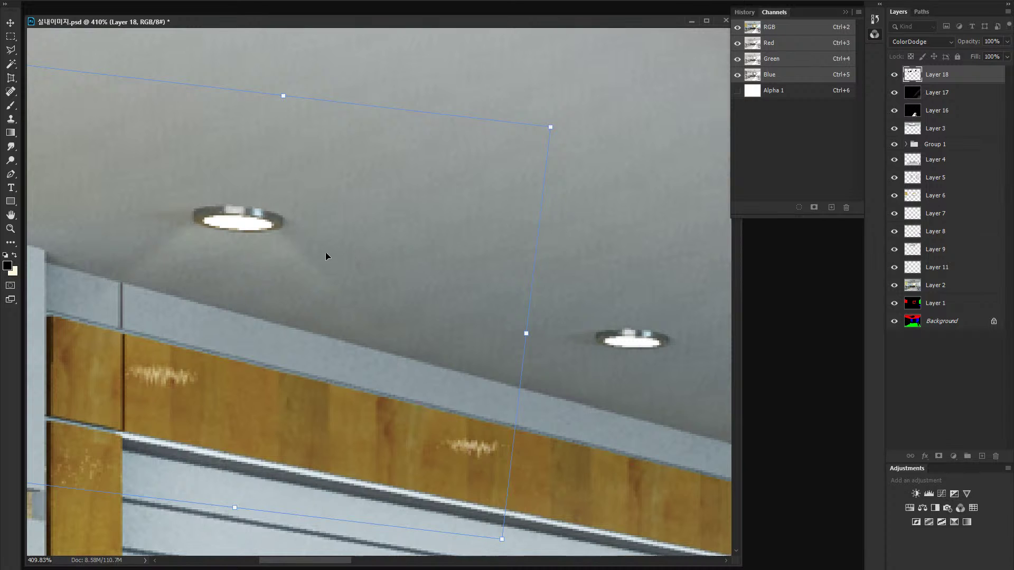
pyautogui.press('Return')
# Step: Try placing a light cone under the next downlight along the shelf frame, and undo it
pyautogui.press('z')
pyautogui.moveTo(328, 252); pyautogui.dragTo(306, 272)
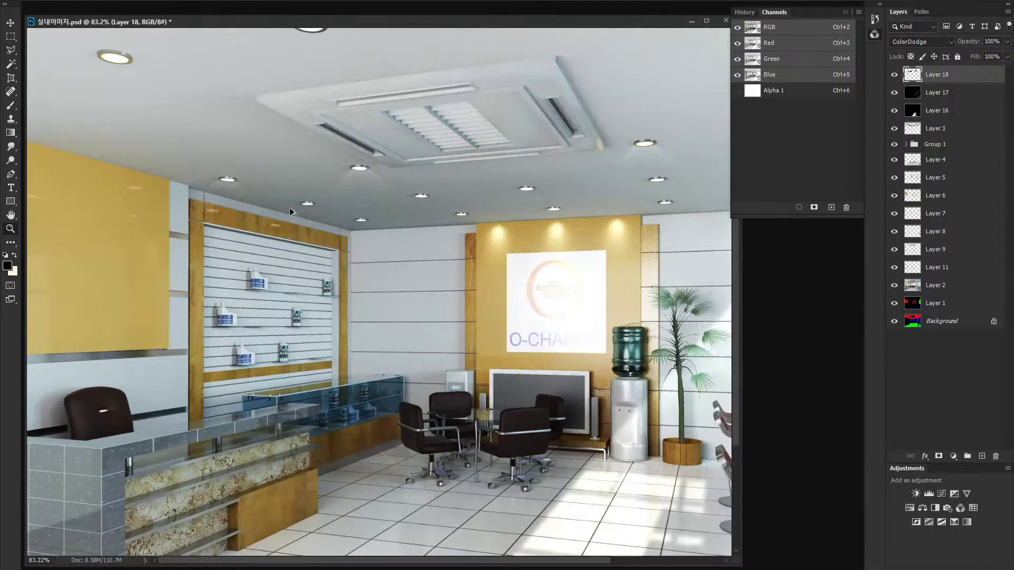
pyautogui.moveTo(309, 206); pyautogui.dragTo(355, 213)
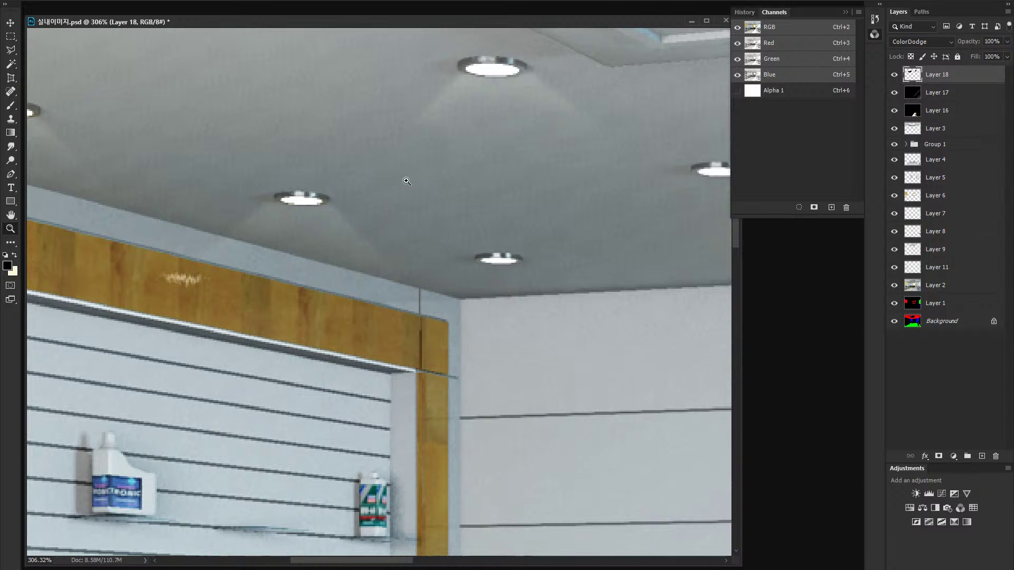
pyautogui.moveTo(379, 222); pyautogui.dragTo(432, 156)
pyautogui.hotkey('ctrl', 'z')
# Step: Set Layer 18's blend mode to Normal to expose the black cone patches
pyautogui.click(930, 42)
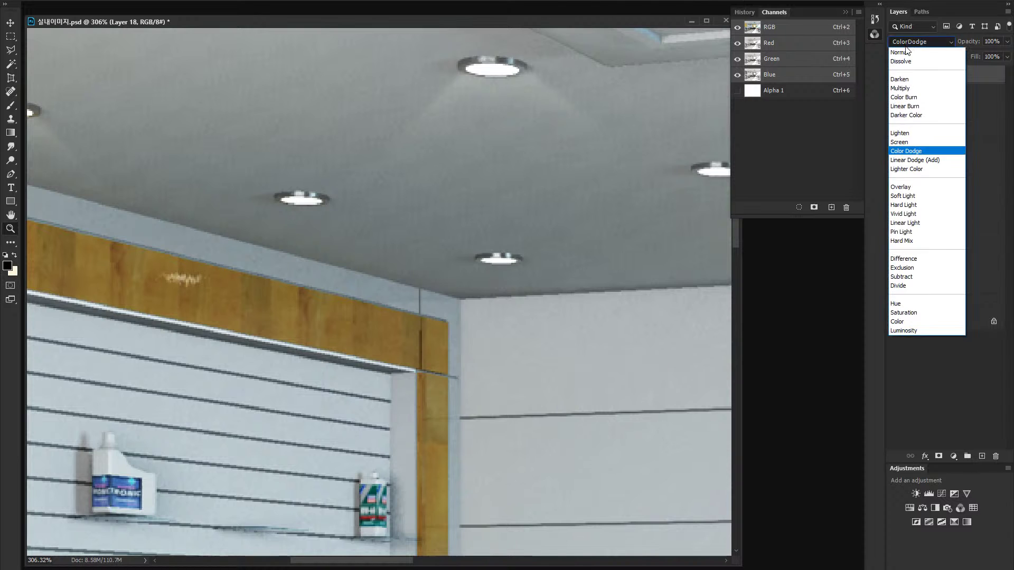
pyautogui.click(898, 43)
pyautogui.scroll(-8, 535, 175)
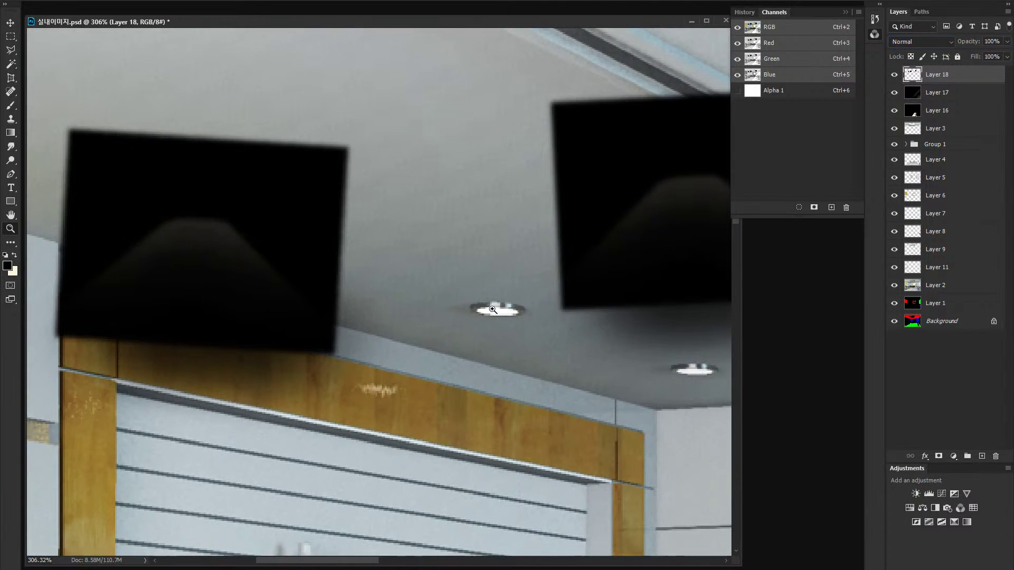
# Step: Try duplicating the marquee-selected black cone patch in front of the air conditioner toward the next downlight, and undo the copy
pyautogui.press('m')
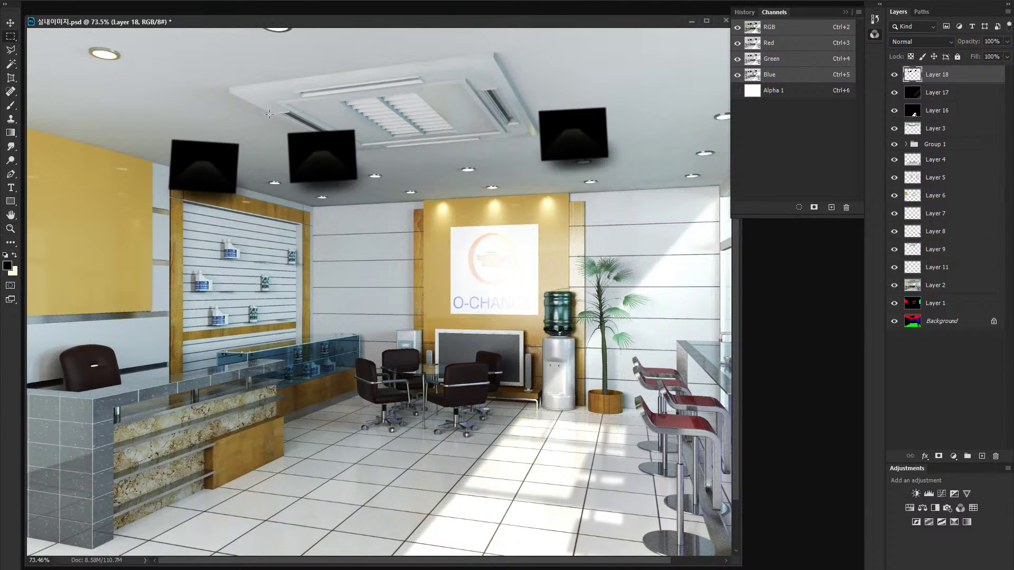
pyautogui.moveTo(269, 114); pyautogui.dragTo(370, 202)
pyautogui.moveTo(344, 153); pyautogui.dragTo(378, 172)
pyautogui.press('z')
pyautogui.scroll(5, 346, 158)
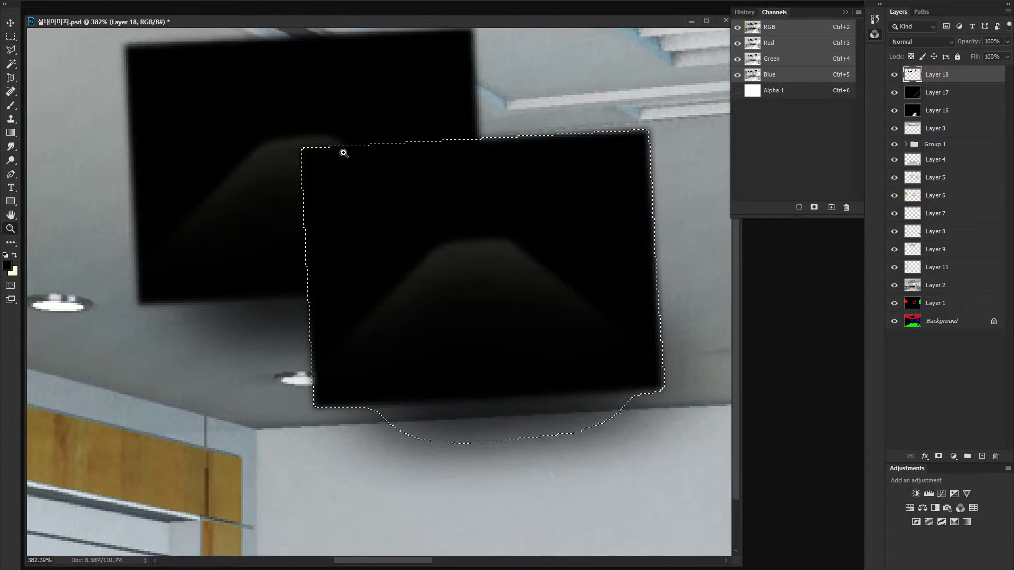
pyautogui.hotkey('ctrl', 'z')
pyautogui.scroll(-6, 281, 267)
pyautogui.scroll(-1, 281, 267)
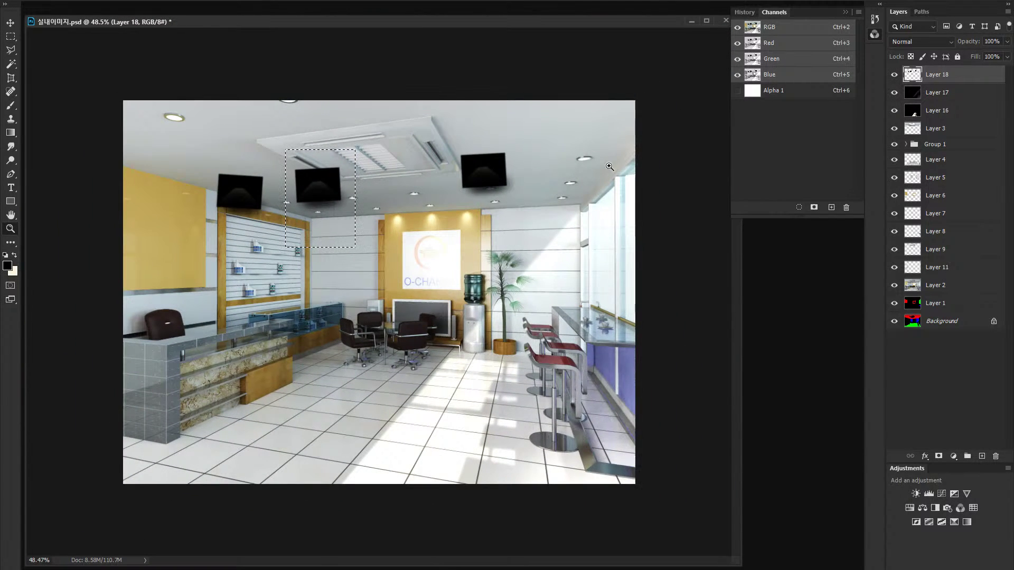
# Step: Put Layer 18 in a new group and copy its cone patch right of the air conditioner onto a separate layer
pyautogui.press('v')
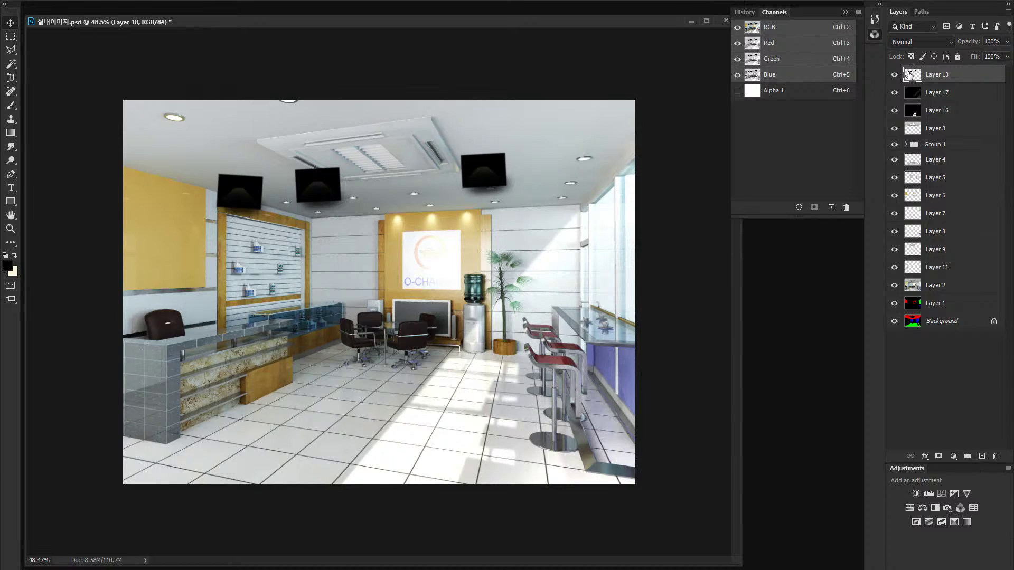
pyautogui.hotkey('ctrl', 'g')
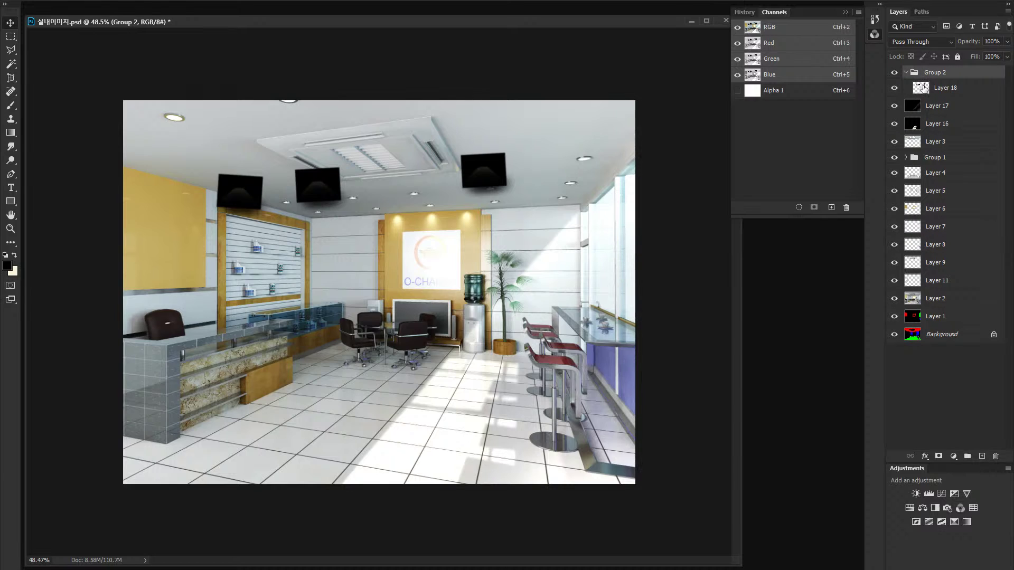
pyautogui.click(920, 91)
pyautogui.press('m')
pyautogui.moveTo(417, 105); pyautogui.dragTo(574, 274)
pyautogui.hotkey('ctrl', 'j')
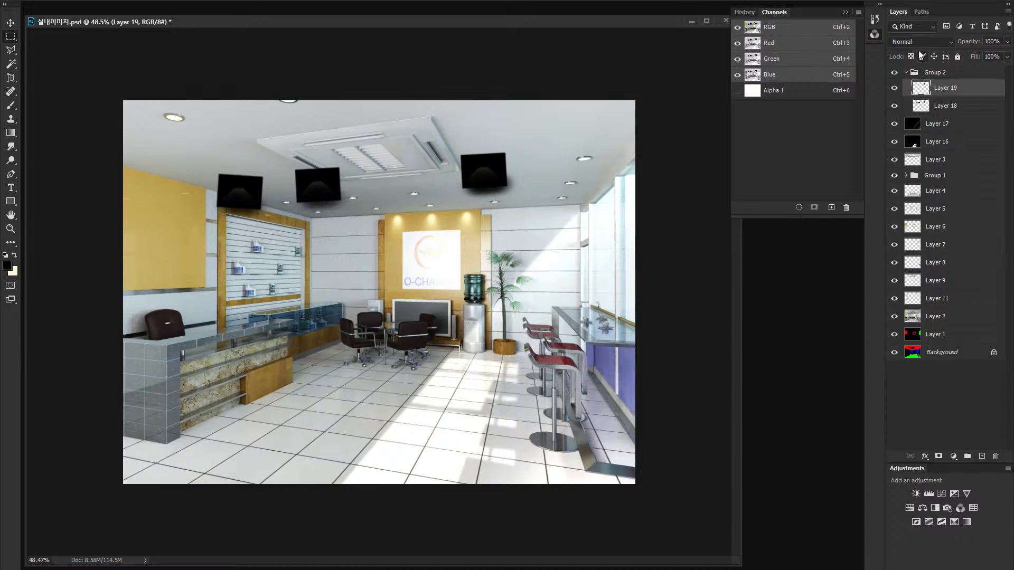
# Step: Set the blend mode of both Layer 19 and Layer 18 to Color Dodge
pyautogui.click(921, 42)
pyautogui.click(916, 156)
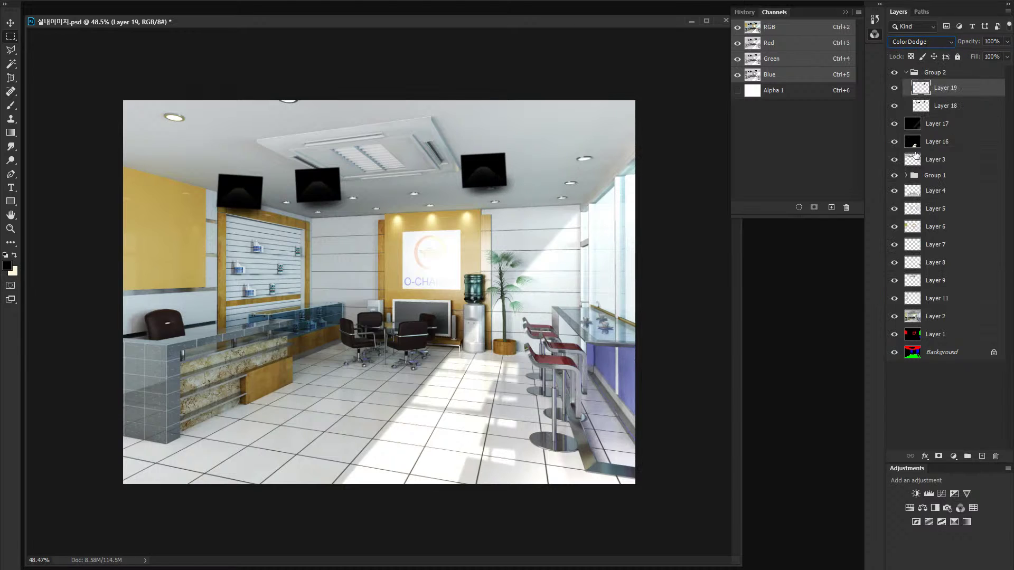
pyautogui.click(932, 108)
pyautogui.click(921, 42)
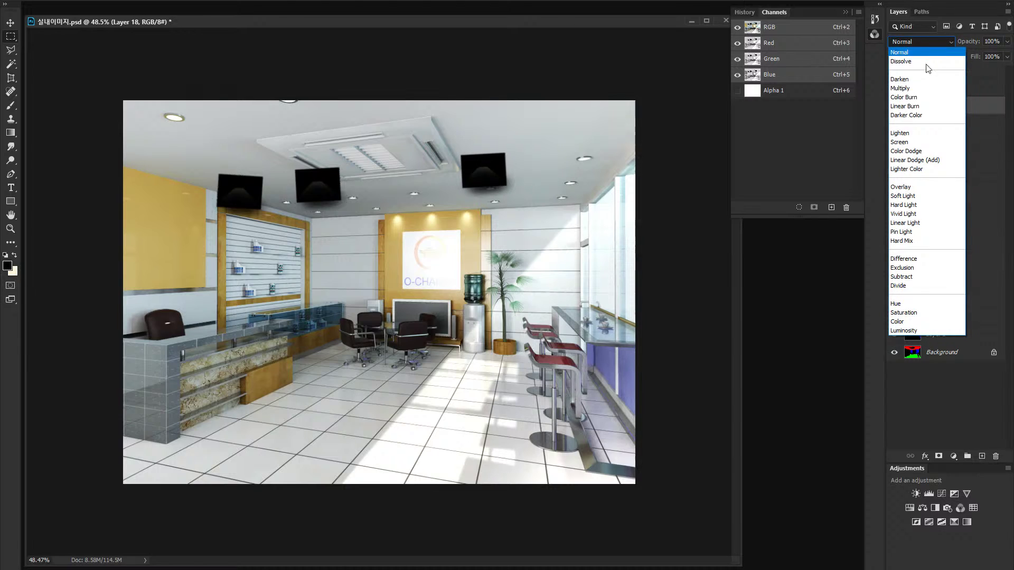
pyautogui.click(916, 155)
# Step: Move Layer 19's light cone onto the large front downlight nearest the windows
pyautogui.click(919, 92)
pyautogui.press('v')
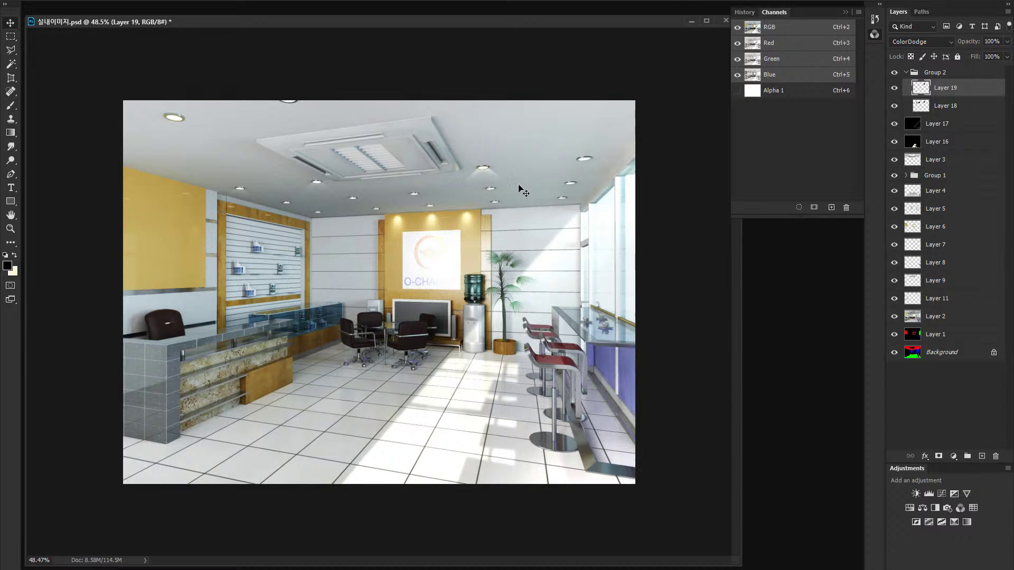
pyautogui.moveTo(502, 190); pyautogui.dragTo(602, 183)
pyautogui.scroll(5, 591, 164)
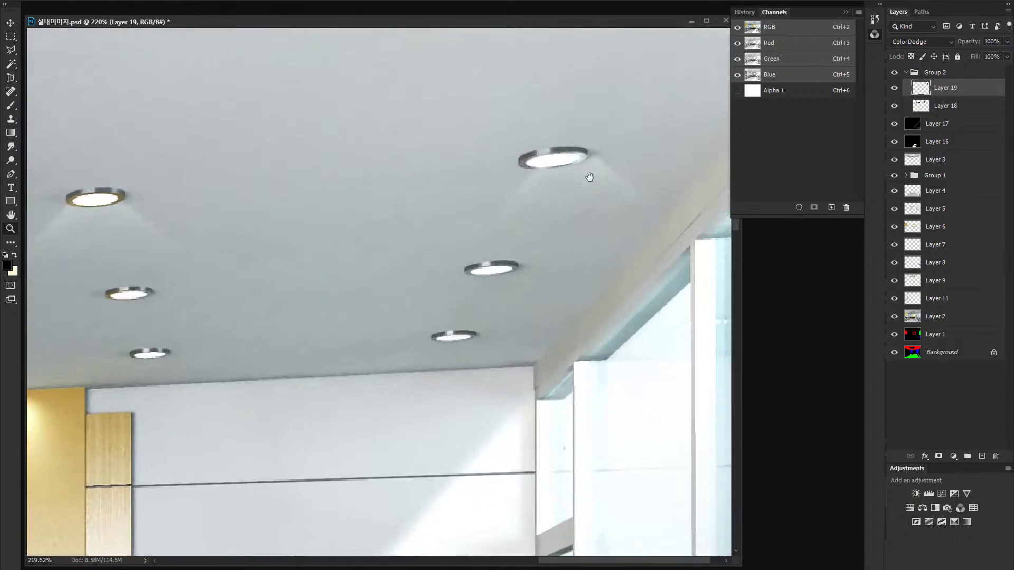
# Step: Duplicate Layer 19's cone onto the downlight behind it near the windows and scale the copy down to fit
pyautogui.moveTo(564, 214); pyautogui.dragTo(467, 296)
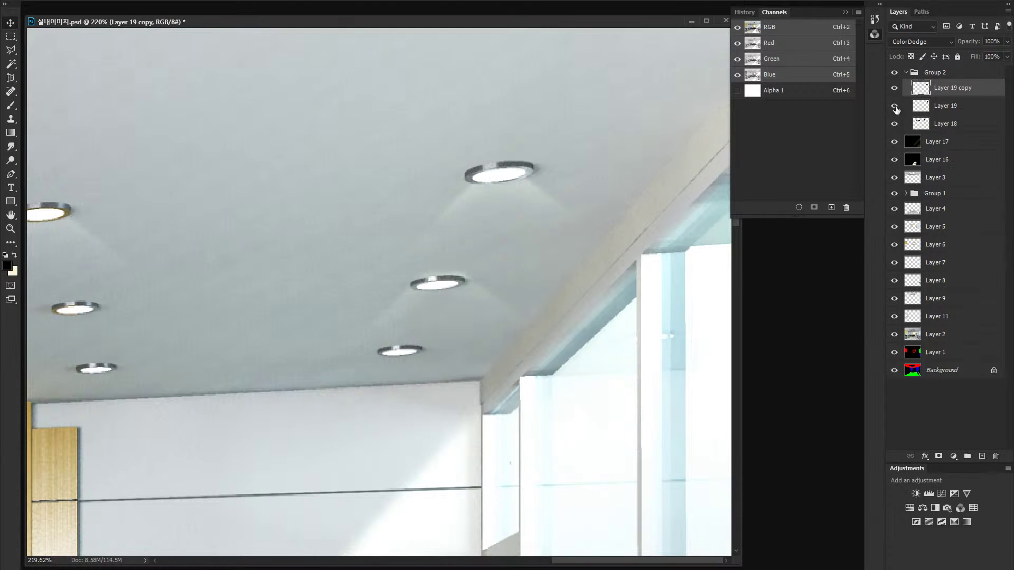
pyautogui.hotkey('ctrl', 't')
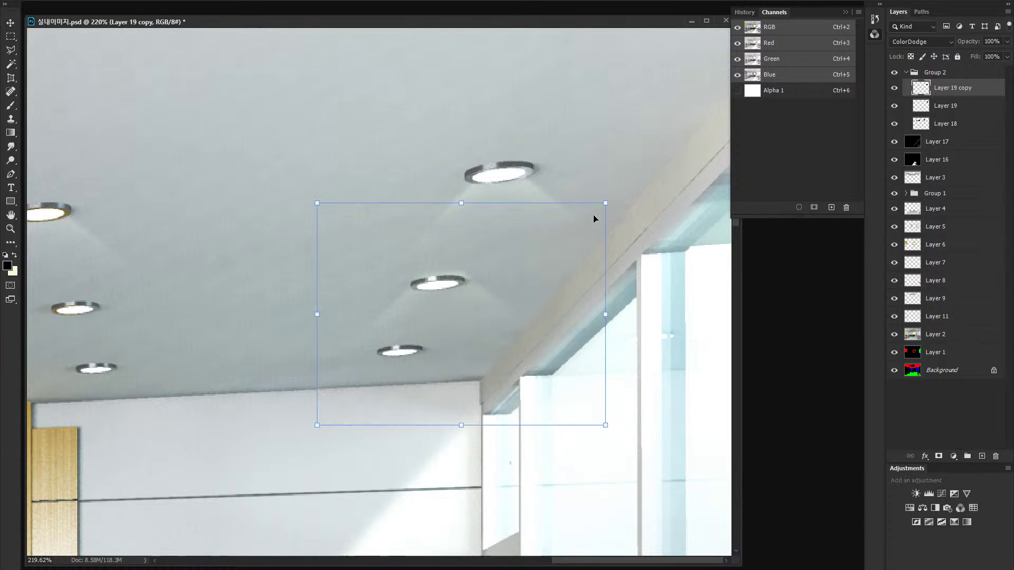
pyautogui.moveTo(605, 201); pyautogui.dragTo(684, 247)
pyautogui.press('Return')
# Step: Duplicate the cone onto the downlight behind the one right of the air conditioner, then scale and align the copy
pyautogui.moveTo(624, 298); pyautogui.dragTo(259, 320)
pyautogui.hotkey('ctrl', 'j')
pyautogui.hotkey('ctrl', 't')
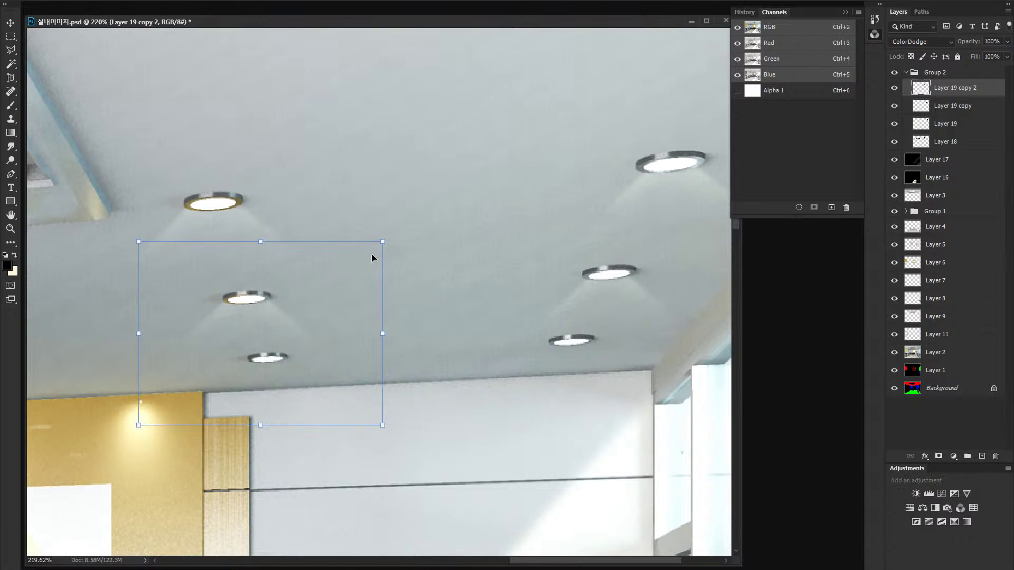
pyautogui.moveTo(380, 244); pyautogui.dragTo(375, 247)
pyautogui.moveTo(329, 288); pyautogui.dragTo(334, 288)
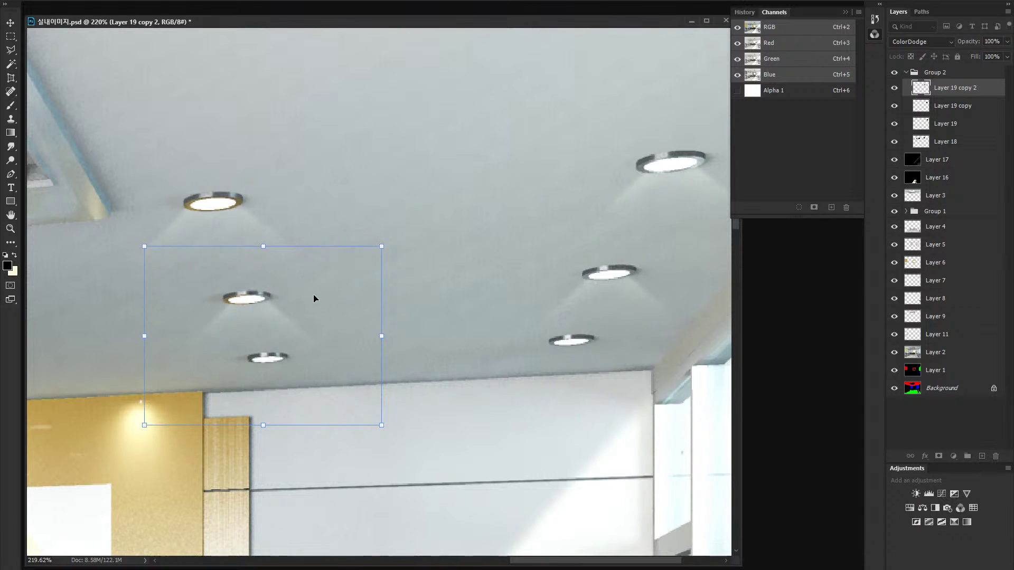
pyautogui.press('Return')
# Step: Duplicate the cone onto the larger downlight in front of the yellow panel, scaling it down and centring it under the lamp
pyautogui.moveTo(328, 326); pyautogui.dragTo(249, 353)
pyautogui.moveTo(434, 255); pyautogui.dragTo(496, 257)
pyautogui.moveTo(559, 200); pyautogui.dragTo(429, 207)
pyautogui.moveTo(430, 189); pyautogui.dragTo(477, 181)
pyautogui.press('v')
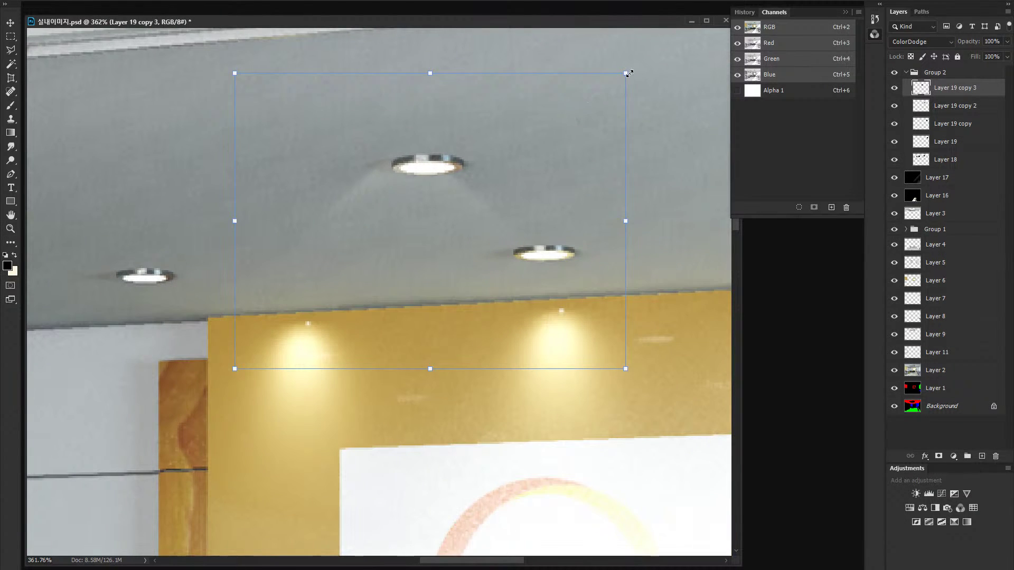
pyautogui.moveTo(627, 73); pyautogui.dragTo(594, 98)
pyautogui.moveTo(498, 165); pyautogui.dragTo(534, 153)
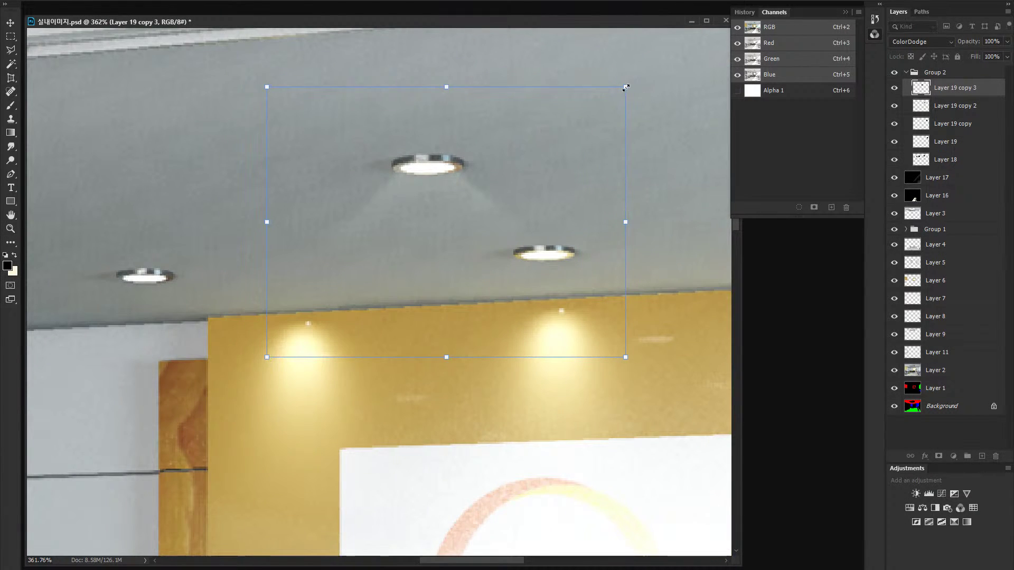
pyautogui.moveTo(626, 88); pyautogui.dragTo(616, 94)
pyautogui.moveTo(564, 139); pyautogui.dragTo(569, 136)
pyautogui.press('Return')
# Step: Duplicate the cone onto the next three downlights toward the shelf corner and scale down the copy nearest the corner
pyautogui.moveTo(448, 200); pyautogui.dragTo(587, 186)
pyautogui.moveTo(587, 177); pyautogui.dragTo(133, 201)
pyautogui.moveTo(127, 201); pyautogui.dragTo(560, 220)
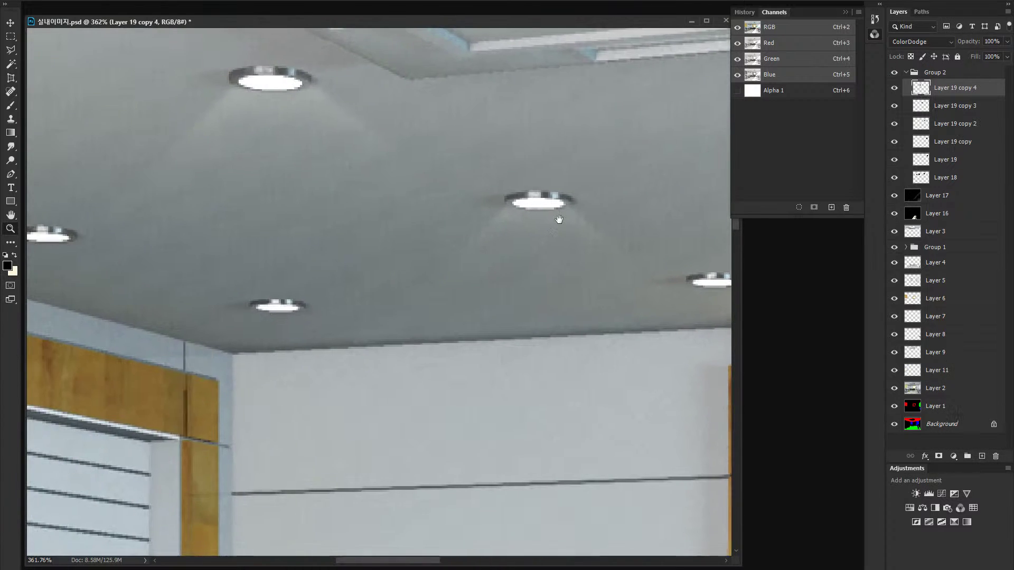
pyautogui.moveTo(477, 231); pyautogui.dragTo(176, 237)
pyautogui.moveTo(247, 223); pyautogui.dragTo(409, 245)
pyautogui.hotkey('ctrl', 't')
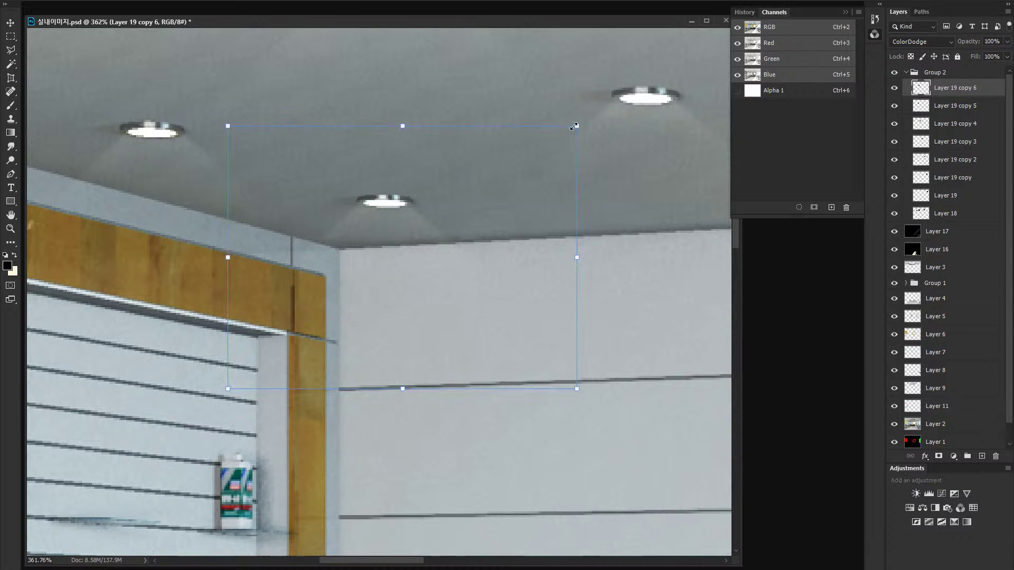
pyautogui.moveTo(577, 125); pyautogui.dragTo(552, 145)
pyautogui.press('Return')
# Step: Duplicate the cone onto the small rear downlight beside the yellow panel, scale it down to fit, and add one more copy
pyautogui.moveTo(384, 234); pyautogui.dragTo(396, 224)
pyautogui.moveTo(394, 231); pyautogui.dragTo(321, 235)
pyautogui.moveTo(388, 227); pyautogui.dragTo(304, 241)
pyautogui.moveTo(337, 248); pyautogui.dragTo(450, 241)
pyautogui.moveTo(434, 233); pyautogui.dragTo(507, 219)
pyautogui.hotkey('ctrl', 't')
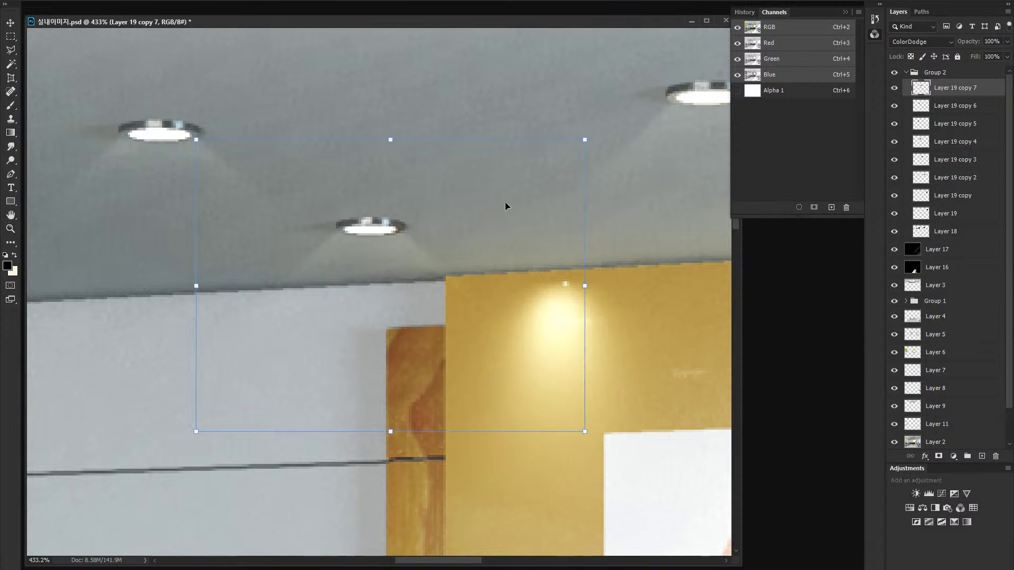
pyautogui.moveTo(584, 140); pyautogui.dragTo(570, 151)
pyautogui.moveTo(490, 212); pyautogui.dragTo(498, 203)
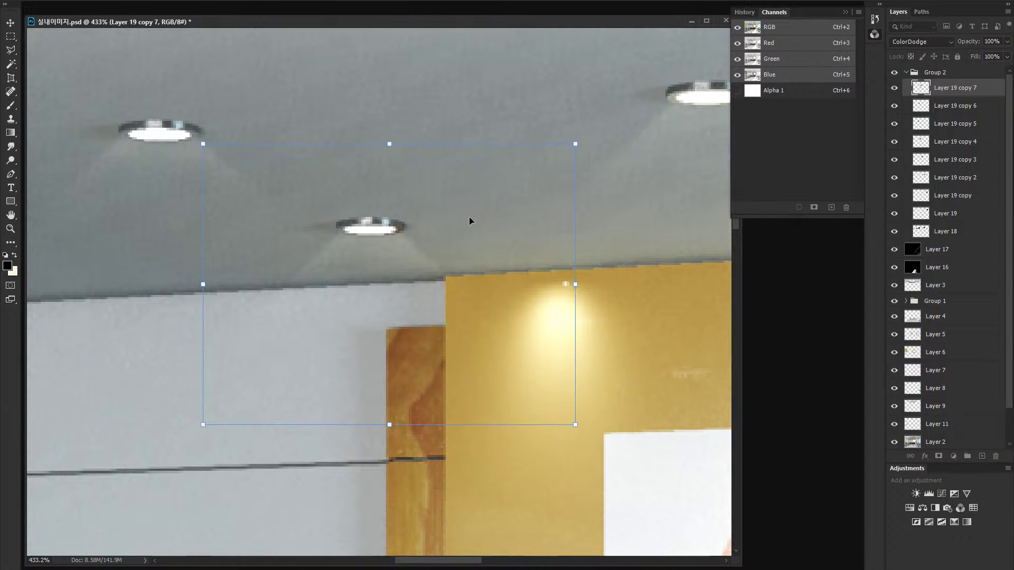
pyautogui.press('Return')
pyautogui.moveTo(435, 248); pyautogui.dragTo(355, 296)
pyautogui.moveTo(377, 235); pyautogui.dragTo(448, 248)
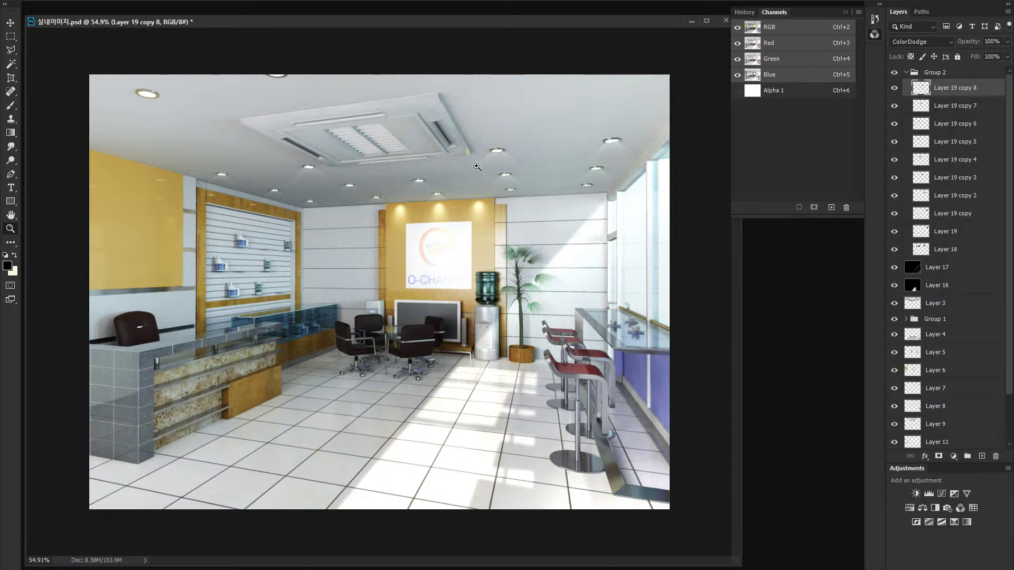
# Step: Collapse Group 2 and delete it together with all its downlight cone layers
pyautogui.click(907, 72)
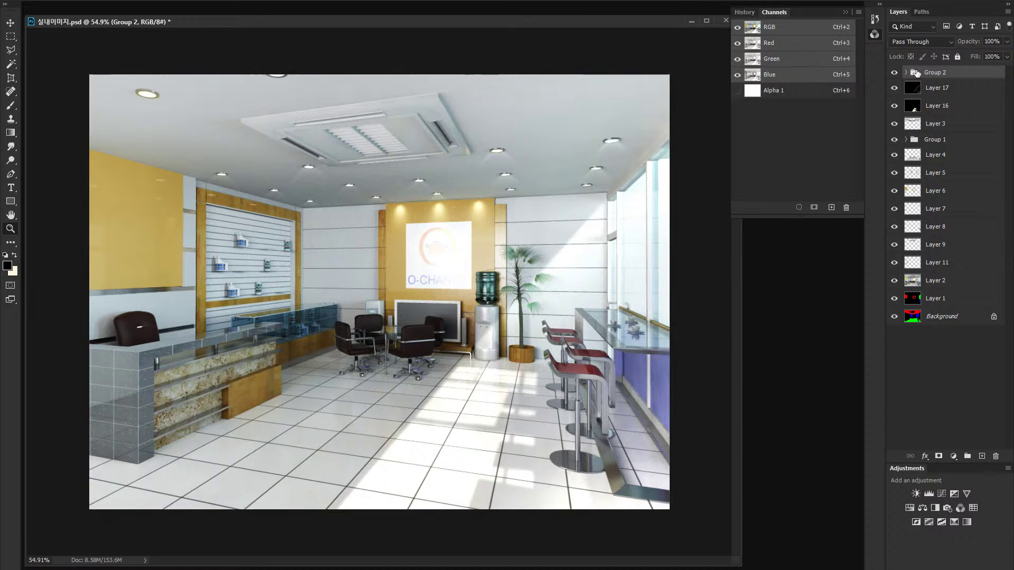
pyautogui.press('Delete')
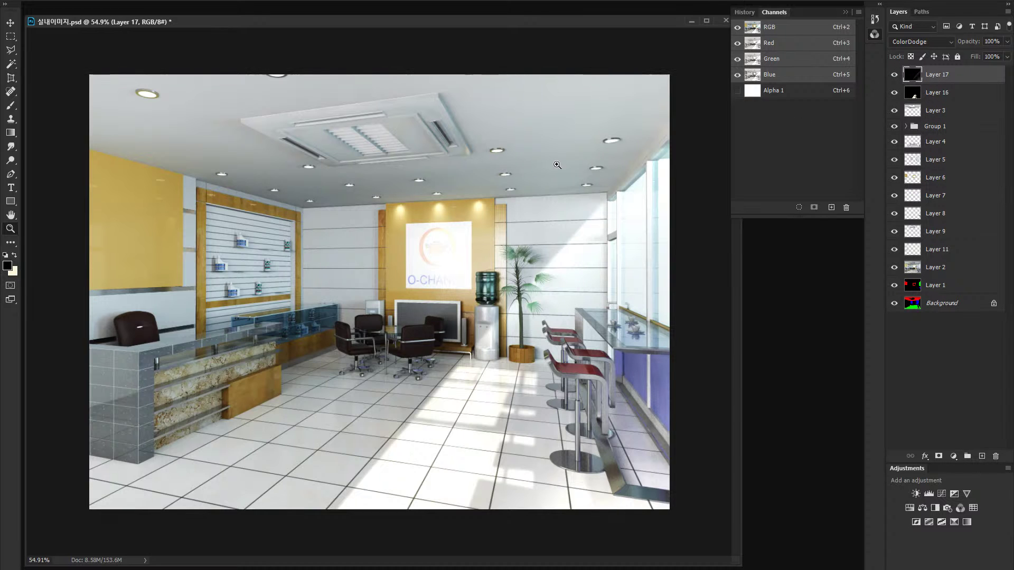
pyautogui.moveTo(402, 219); pyautogui.dragTo(443, 174)
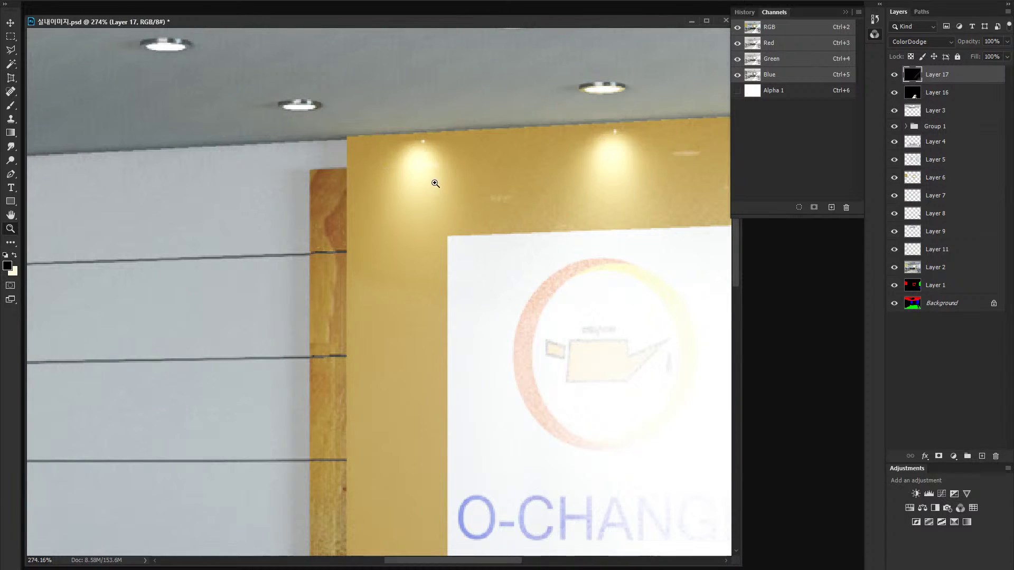
pyautogui.moveTo(592, 163); pyautogui.dragTo(405, 196)
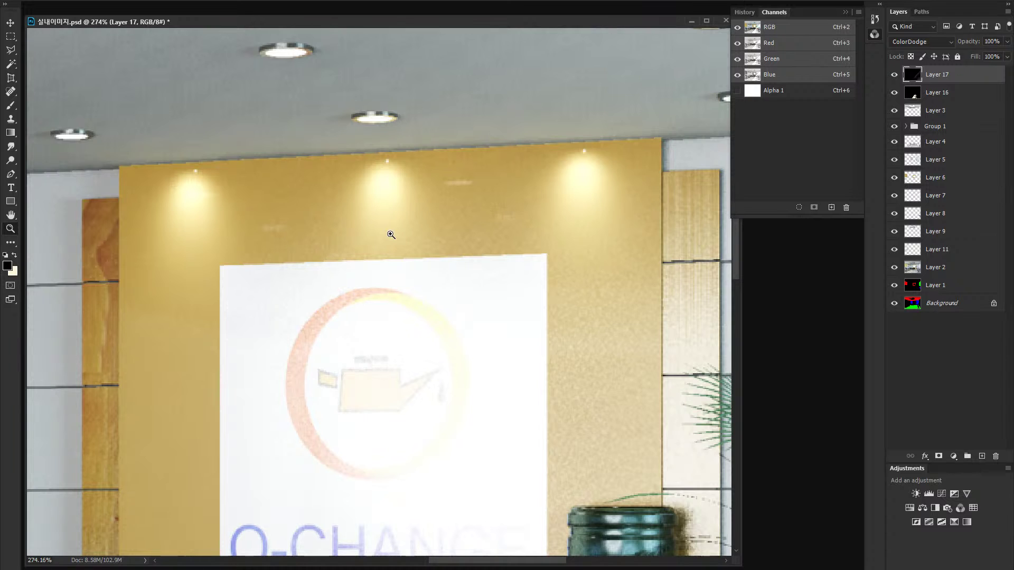
pyautogui.moveTo(324, 221); pyautogui.dragTo(280, 237)
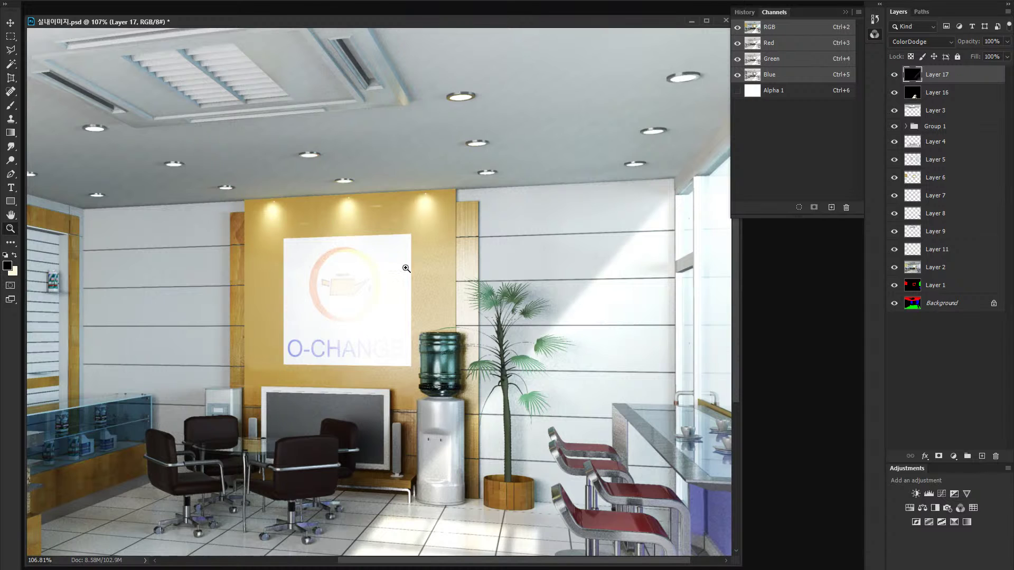
# Step: Fill a large rectangular selection over the shelf wall with black on a new layer
pyautogui.moveTo(406, 268); pyautogui.dragTo(341, 259)
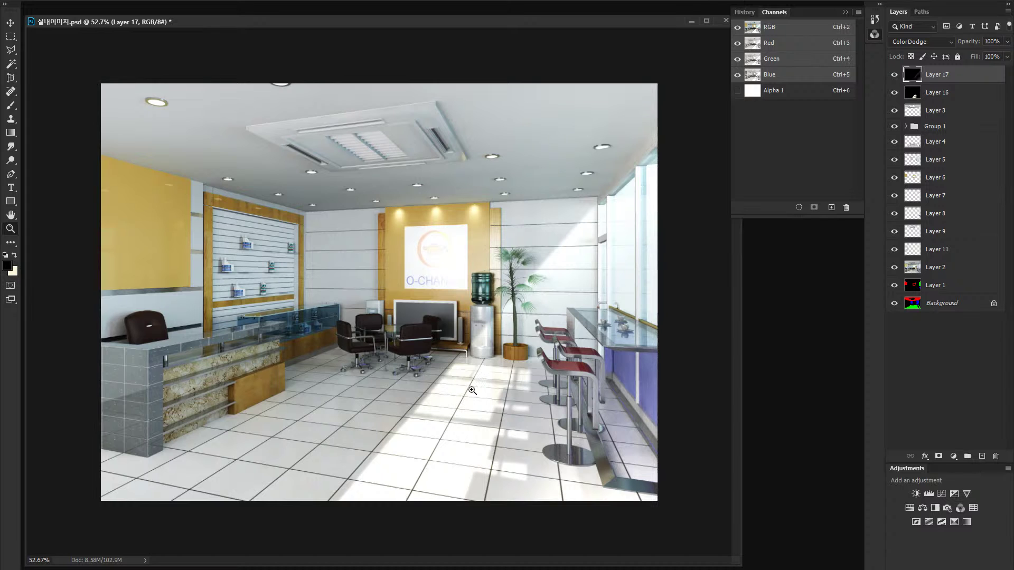
pyautogui.moveTo(444, 214); pyautogui.dragTo(573, 256)
pyautogui.moveTo(136, 218); pyautogui.dragTo(275, 227)
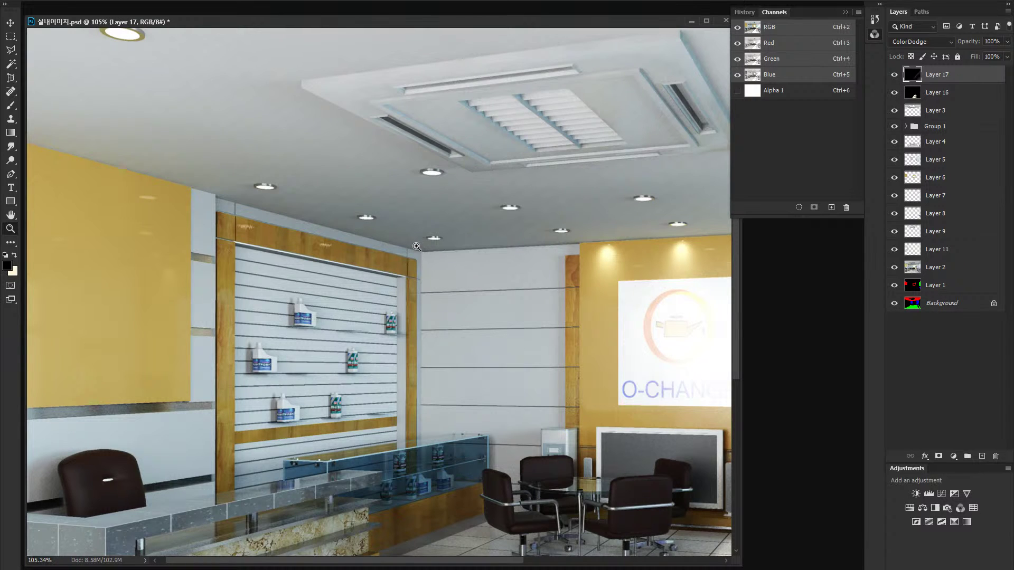
pyautogui.press('m')
pyautogui.moveTo(184, 115); pyautogui.dragTo(491, 499)
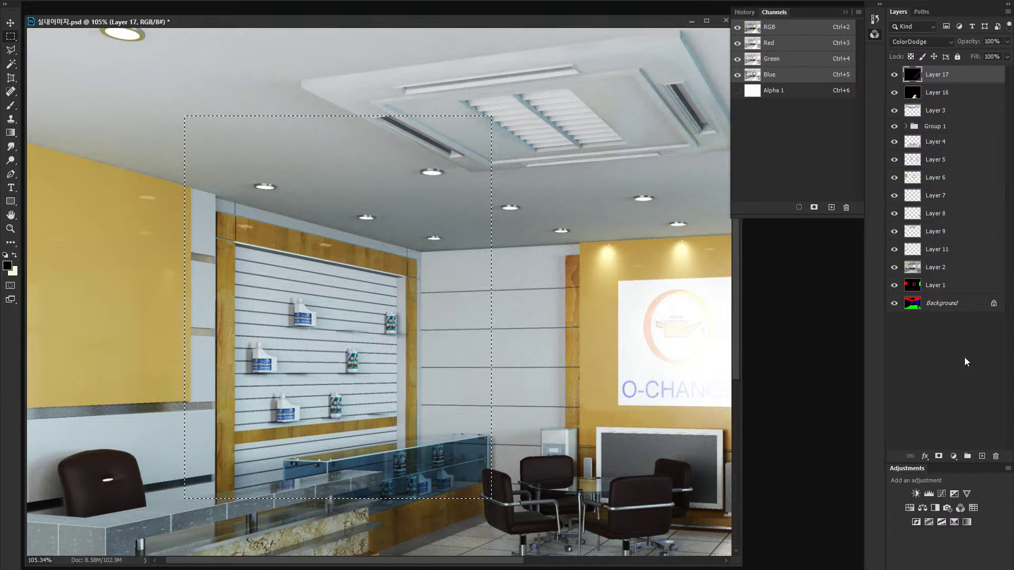
pyautogui.click(982, 456)
pyautogui.hotkey('alt', 'BackSpace')
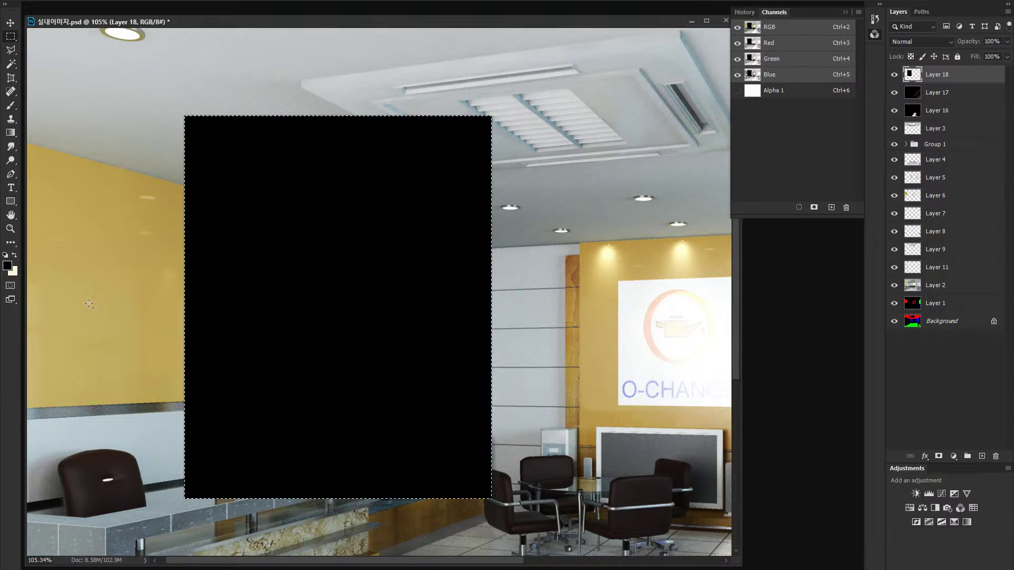
# Step: Outline a tall triangular light cone inside the black rectangle with the Polygonal Lasso
pyautogui.press('l')
pyautogui.click(231, 417)
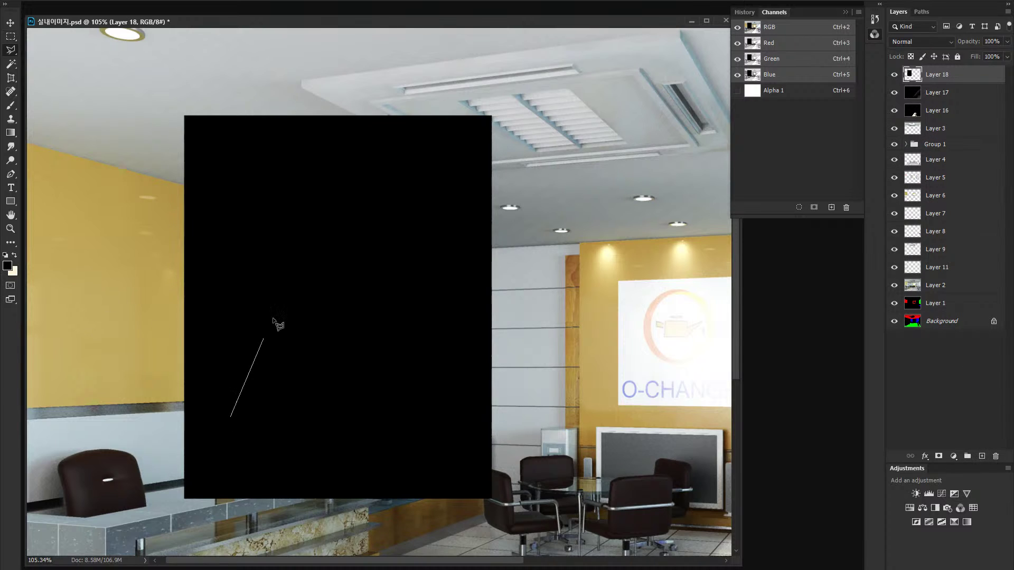
pyautogui.click(336, 156)
pyautogui.click(454, 420)
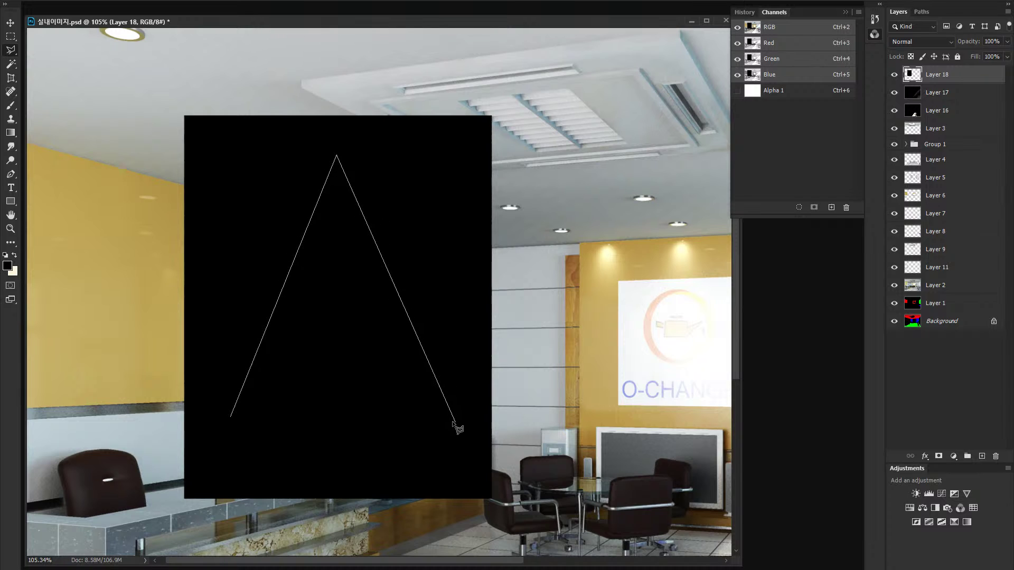
pyautogui.click(231, 418)
pyautogui.hotkey('ctrl', 'd')
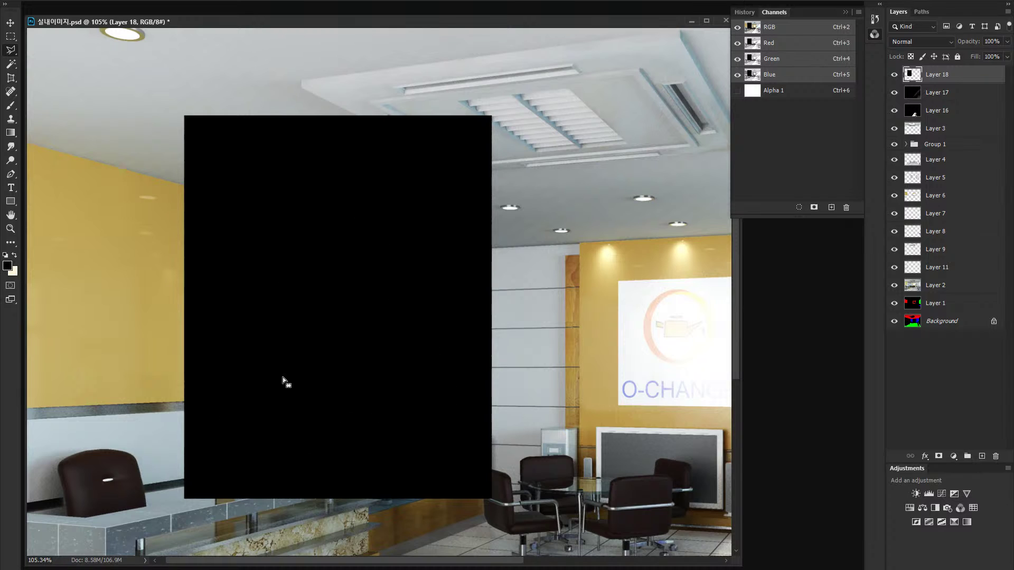
# Step: Paint soft cream light into the triangle, brightest at the apex and fading out toward its base
pyautogui.press('b')
pyautogui.moveTo(370, 194); pyautogui.dragTo(424, 196)
pyautogui.press('x')
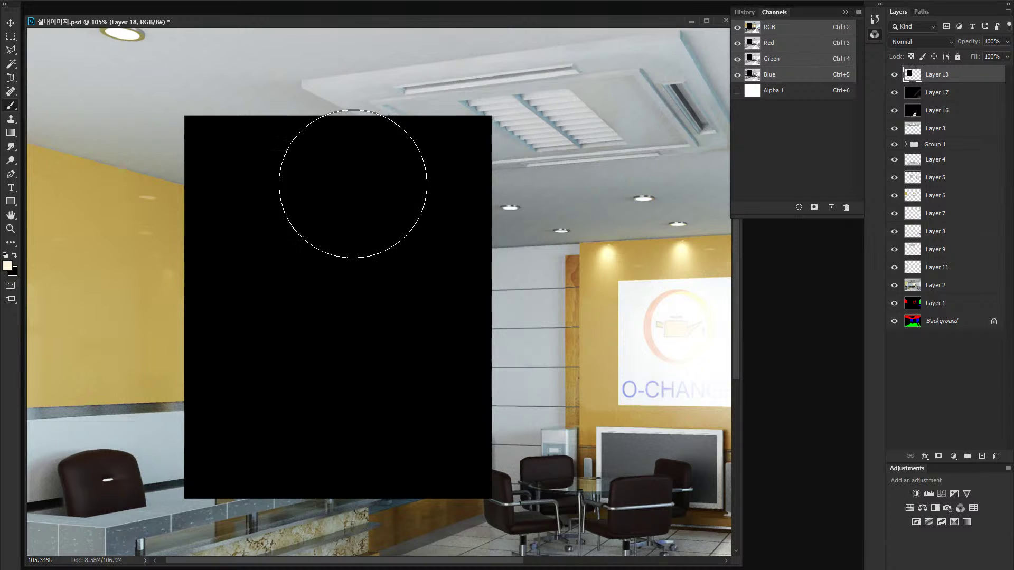
pyautogui.moveTo(330, 192)
pyautogui.mouseDown()
pyautogui.moveTo(330, 262)
pyautogui.moveTo(374, 228)
pyautogui.moveTo(331, 262)
pyautogui.moveTo(369, 165)
pyautogui.moveTo(390, 192)
pyautogui.moveTo(329, 301)
pyautogui.moveTo(379, 260)
pyautogui.mouseUp()
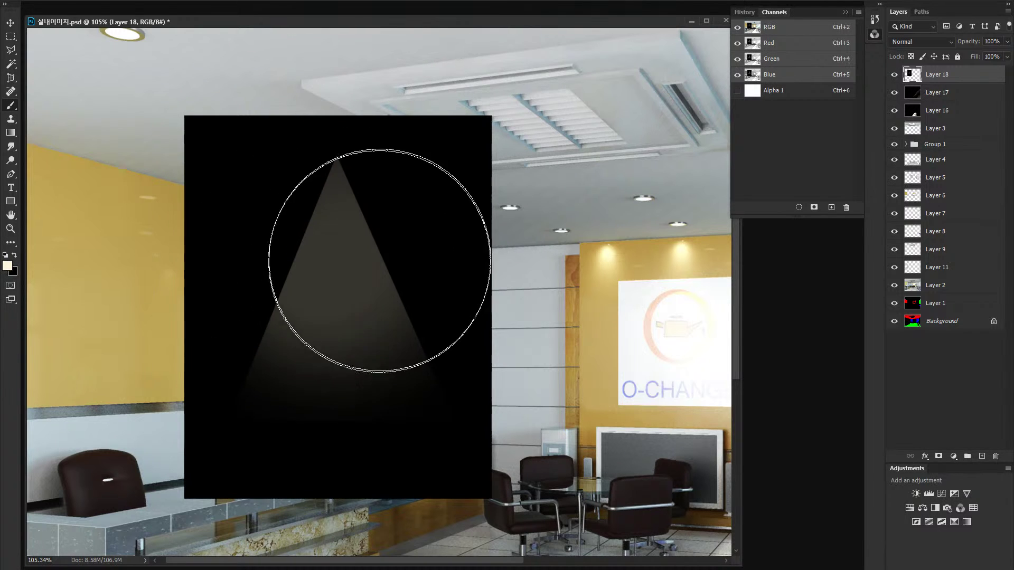
pyautogui.moveTo(325, 278)
pyautogui.mouseDown()
pyautogui.moveTo(407, 281)
pyautogui.moveTo(343, 251)
pyautogui.moveTo(306, 267)
pyautogui.moveTo(331, 181)
pyautogui.moveTo(328, 220)
pyautogui.moveTo(339, 199)
pyautogui.moveTo(339, 117)
pyautogui.moveTo(328, 133)
pyautogui.moveTo(431, 220)
pyautogui.mouseUp()
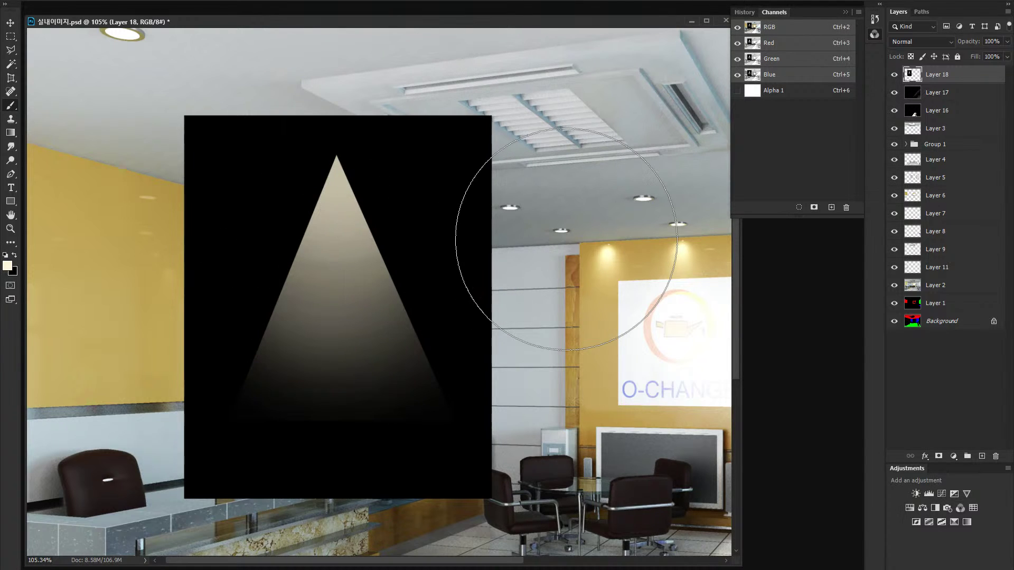
# Step: Set the cone layer's blend mode to Color Dodge and move it onto the yellow wall panel behind the counter
pyautogui.click(921, 41)
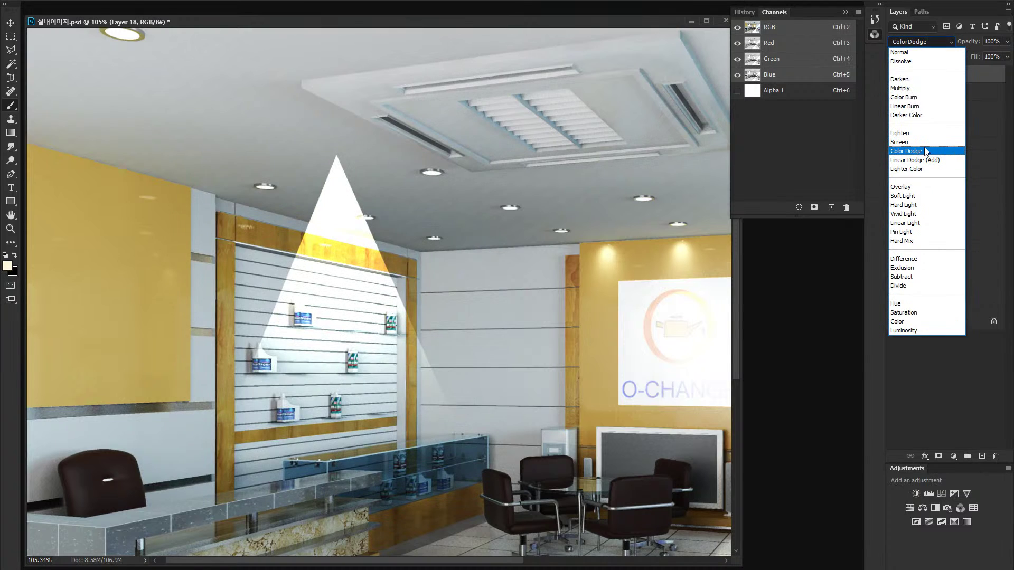
pyautogui.click(925, 153)
pyautogui.press('v')
pyautogui.moveTo(430, 260)
pyautogui.mouseDown()
pyautogui.moveTo(256, 218)
pyautogui.moveTo(251, 253)
pyautogui.mouseUp()
# Step: Soften the light cone with a Gaussian Blur of 20.8 pixels radius
pyautogui.click(153, 1)
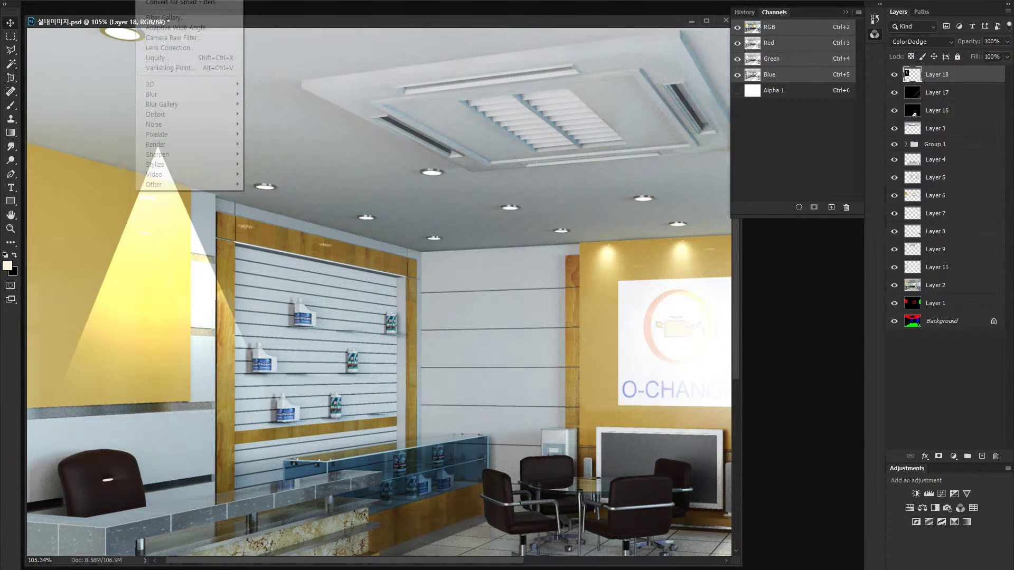
pyautogui.moveTo(158, 94)
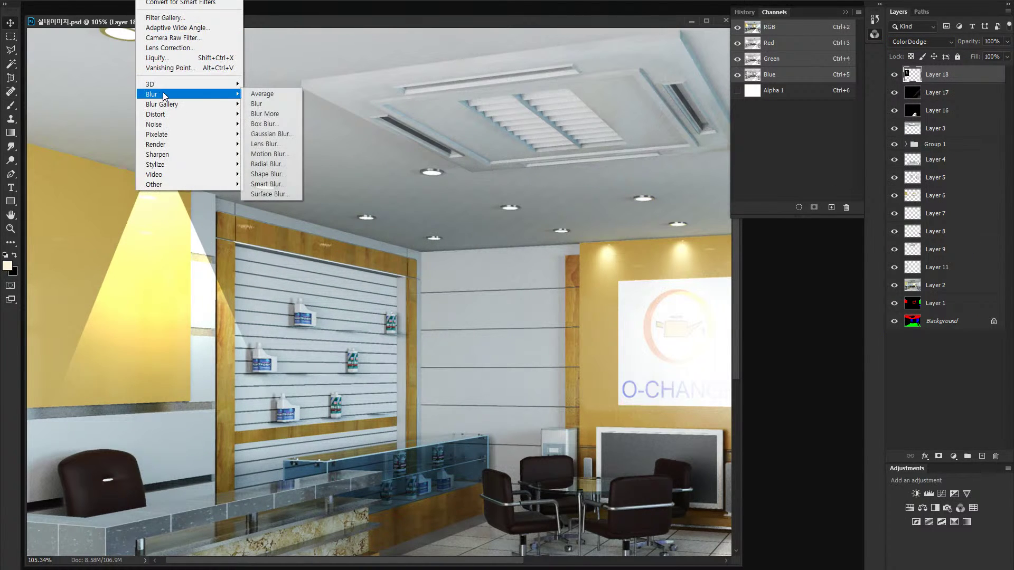
pyautogui.click(272, 134)
pyautogui.click(132, 218)
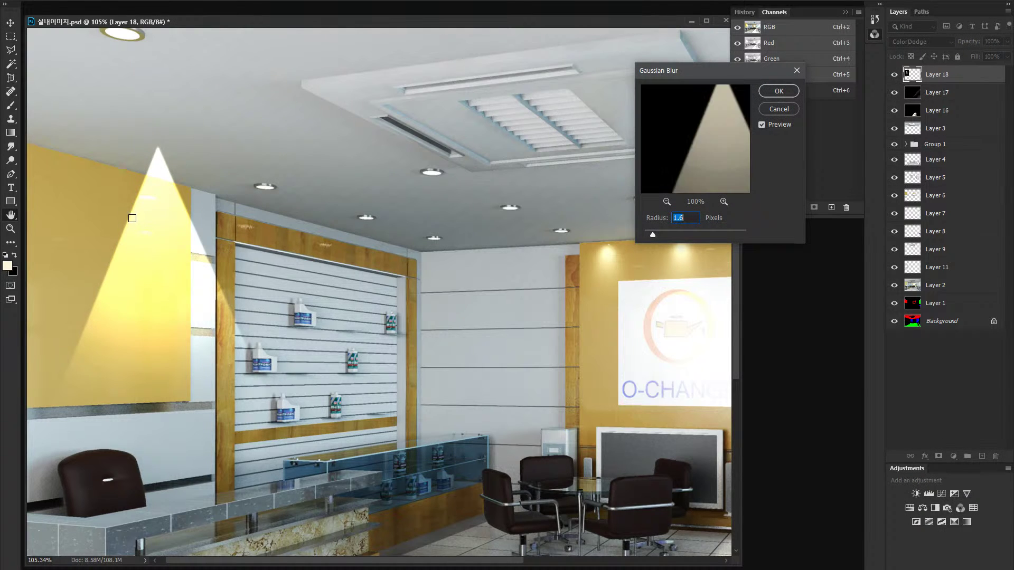
pyautogui.moveTo(657, 229); pyautogui.dragTo(689, 230)
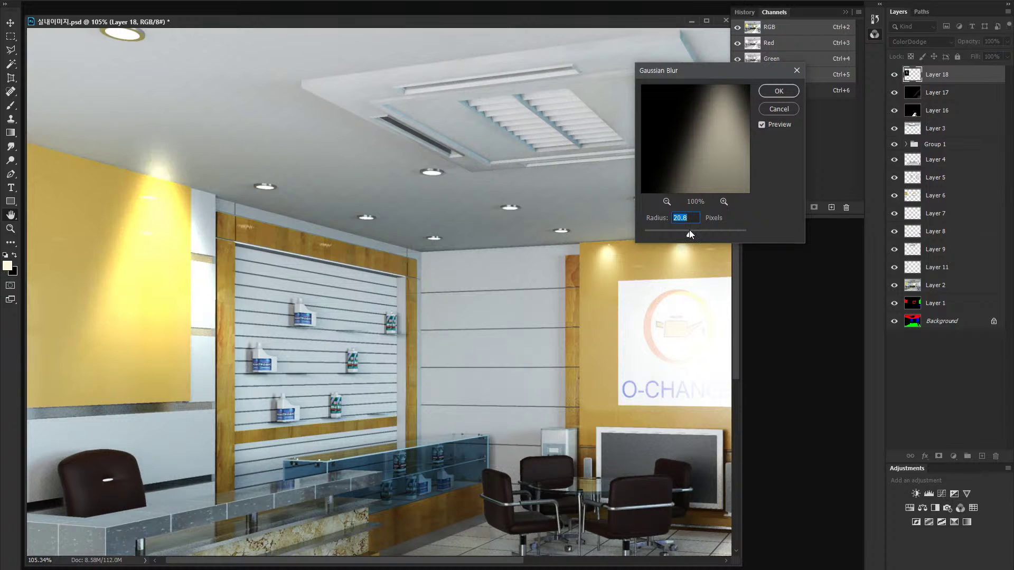
pyautogui.click(780, 92)
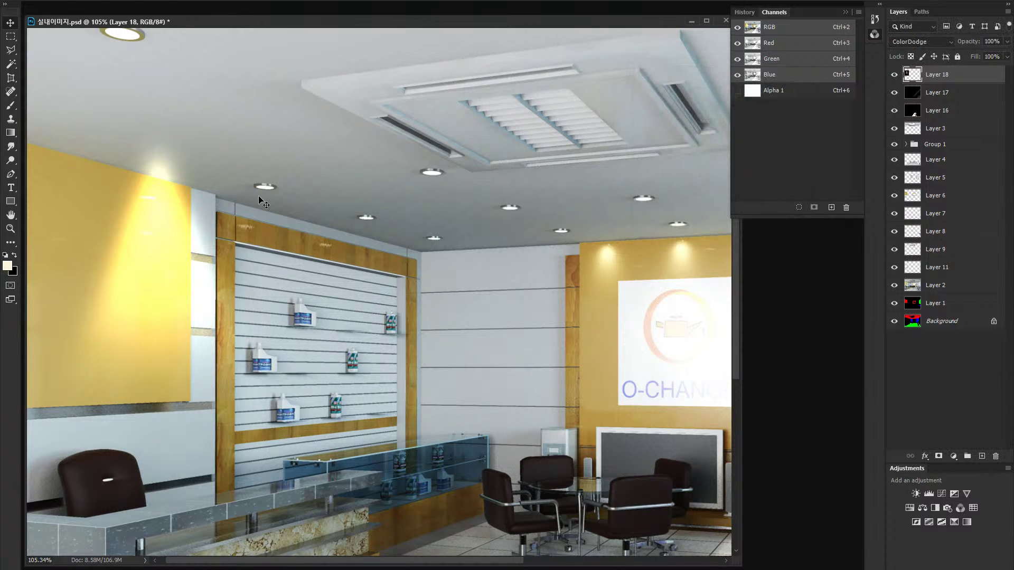
# Step: Try to erase the glow spilling from the cone's tip onto the ceiling, and undo the erasing
pyautogui.press('e')
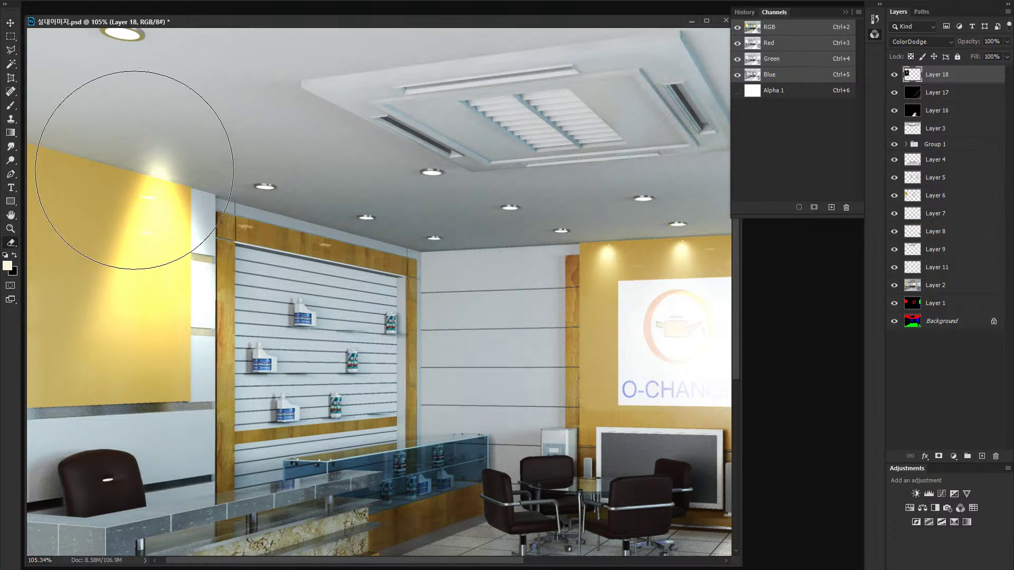
pyautogui.hotkey('ctrl', 'z')
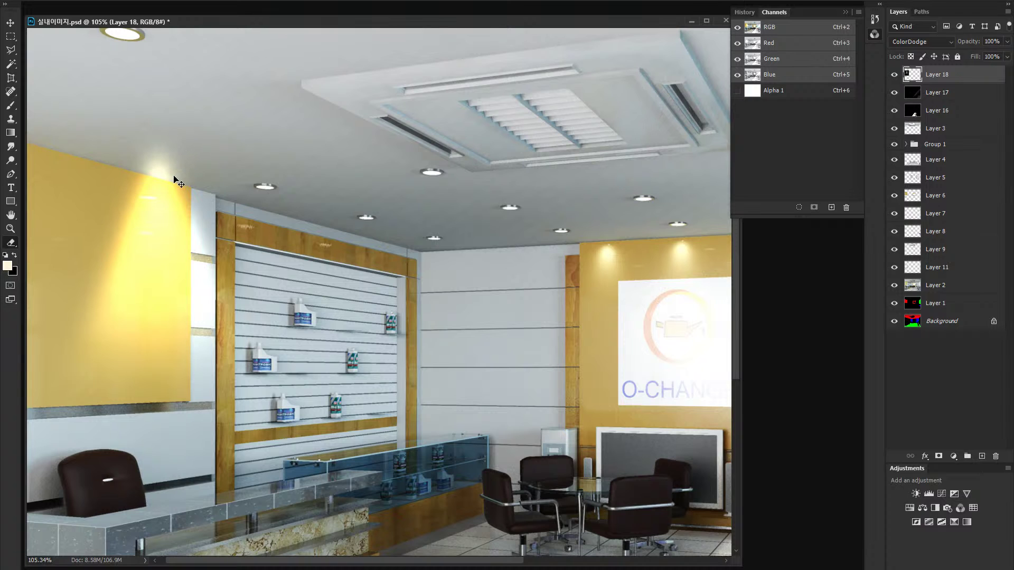
pyautogui.click(171, 140)
pyautogui.hotkey('ctrl', 'z')
# Step: Paint black over the cone's tip to remove the glow that spills onto the ceiling
pyautogui.press('b')
pyautogui.moveTo(201, 152); pyautogui.dragTo(146, 155)
pyautogui.press('x')
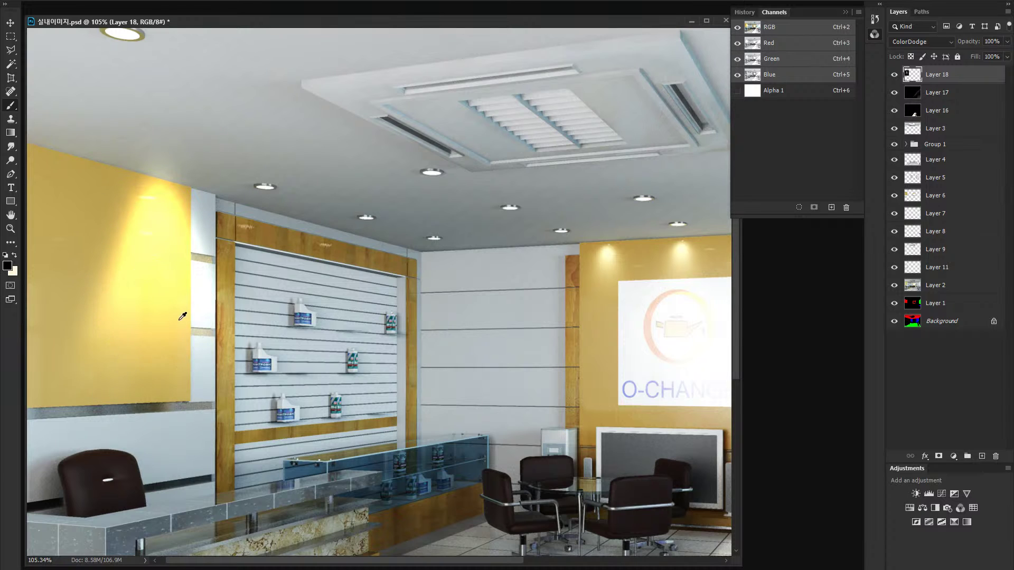
pyautogui.moveTo(175, 316); pyautogui.dragTo(138, 321)
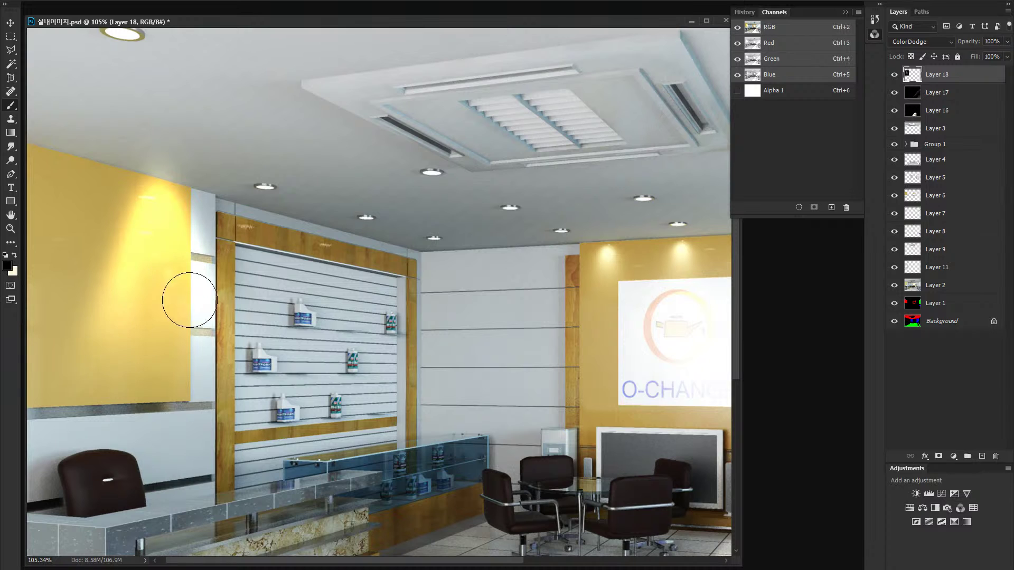
# Step: Shift the cone away from the white wall strip to the middle of the yellow panel and set the layer's fill to 86%
pyautogui.press('v')
pyautogui.moveTo(214, 295)
pyautogui.mouseDown()
pyautogui.moveTo(262, 300)
pyautogui.moveTo(165, 296)
pyautogui.moveTo(184, 297)
pyautogui.mouseUp()
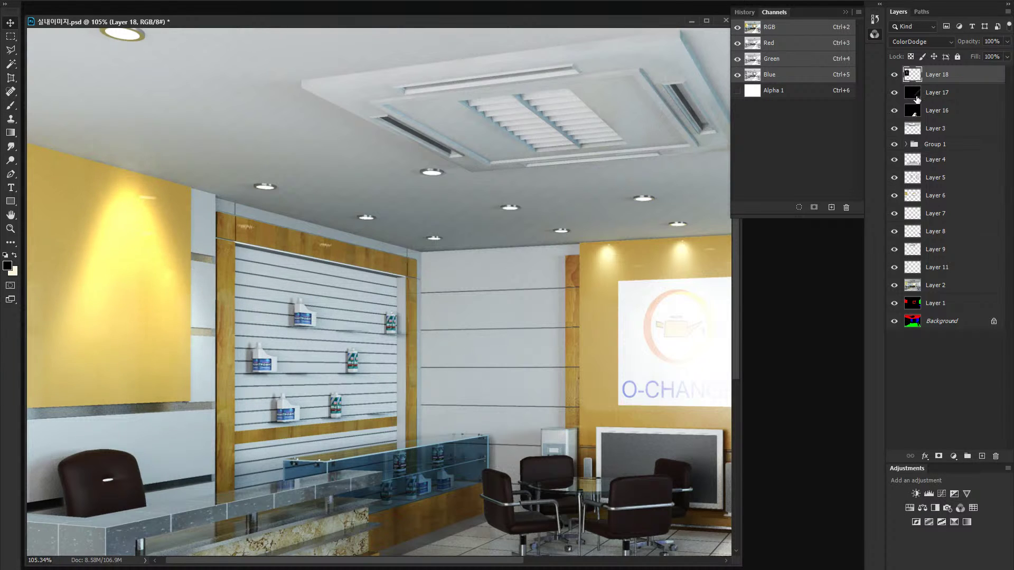
pyautogui.click(1007, 57)
pyautogui.moveTo(997, 69); pyautogui.dragTo(999, 69)
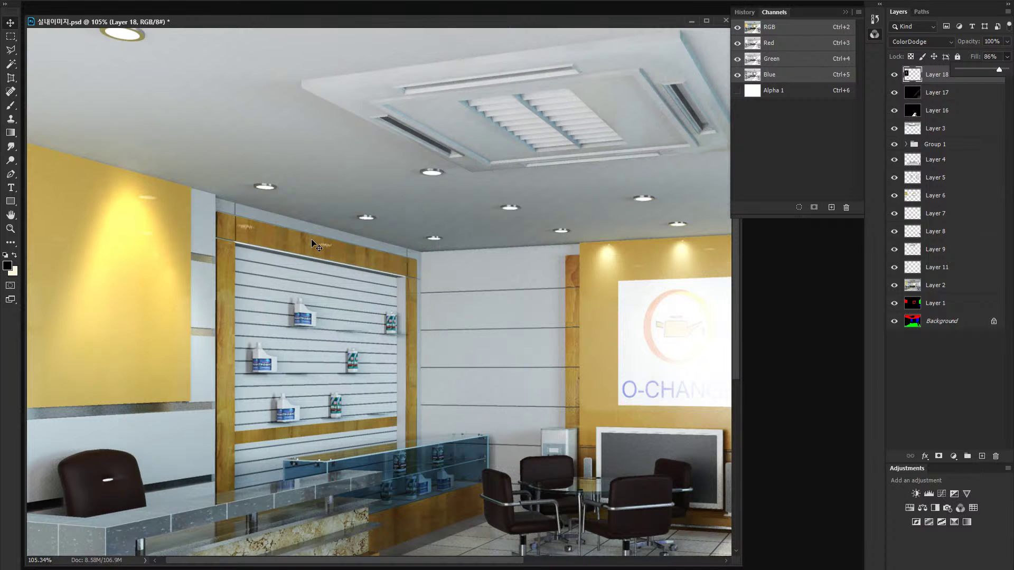
# Step: Try to scale and distort the cone layer so its corners follow the yellow panel's perspective
pyautogui.hotkey('ctrl', 't')
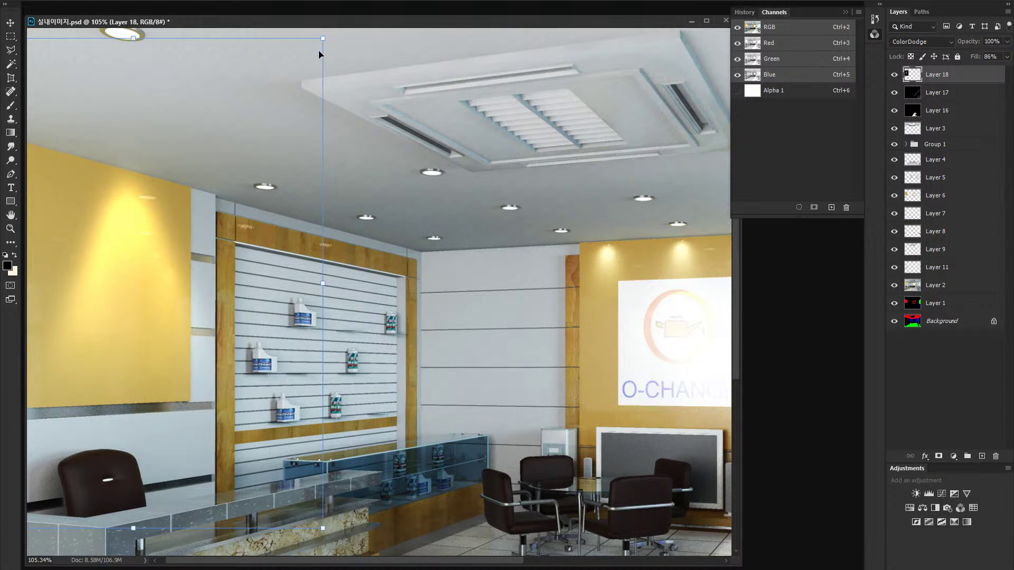
pyautogui.moveTo(323, 38); pyautogui.dragTo(272, 292)
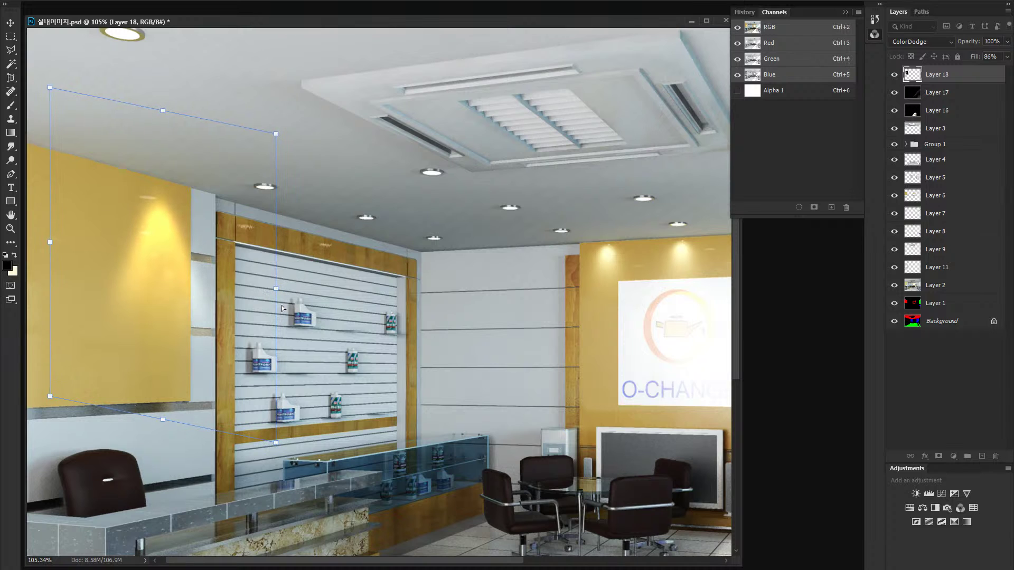
pyautogui.moveTo(273, 441); pyautogui.dragTo(276, 399)
pyautogui.moveTo(244, 325); pyautogui.dragTo(222, 338)
pyautogui.moveTo(255, 146); pyautogui.dragTo(189, 188)
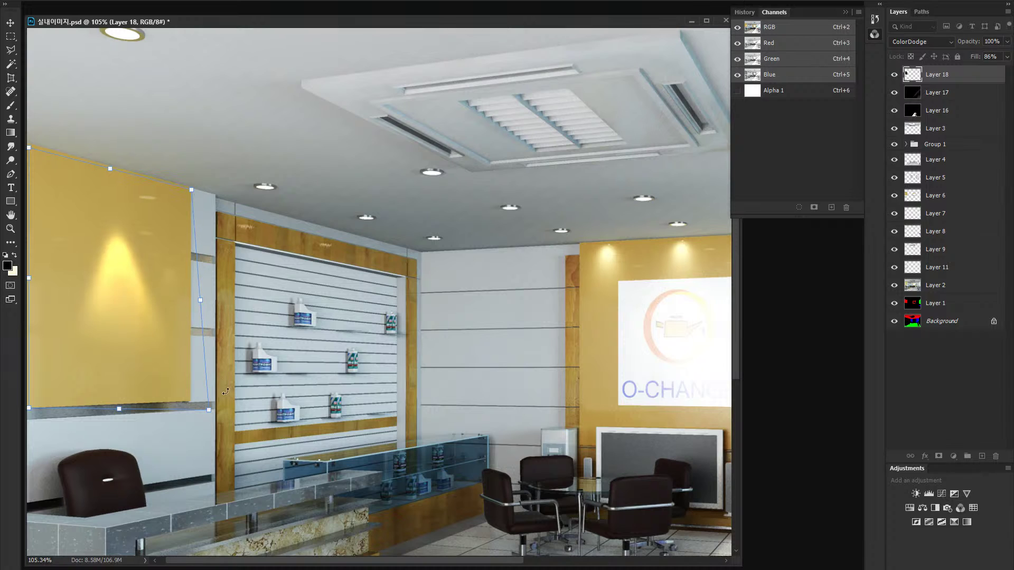
pyautogui.moveTo(209, 410); pyautogui.dragTo(187, 399)
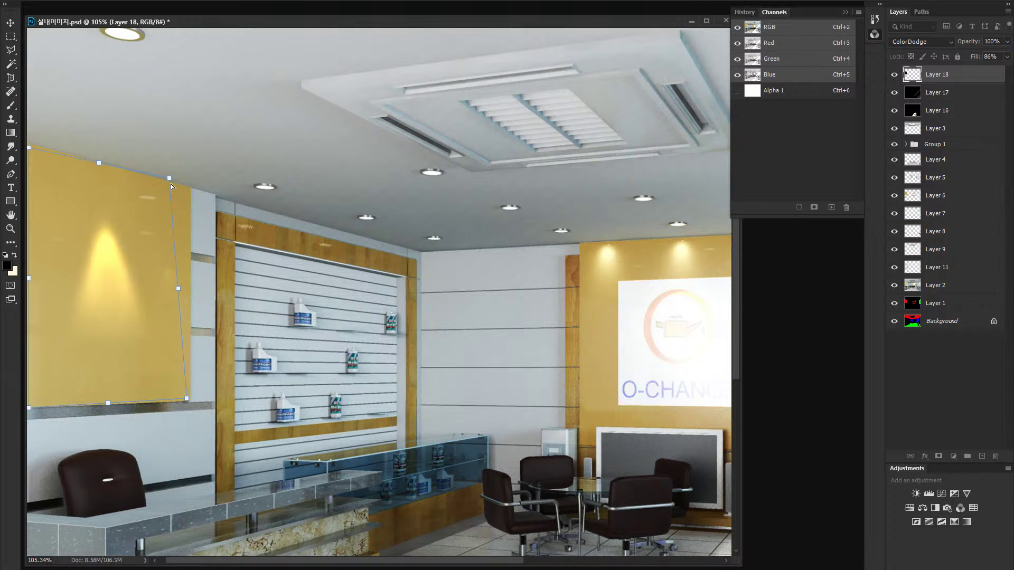
pyautogui.moveTo(170, 185); pyautogui.dragTo(192, 187)
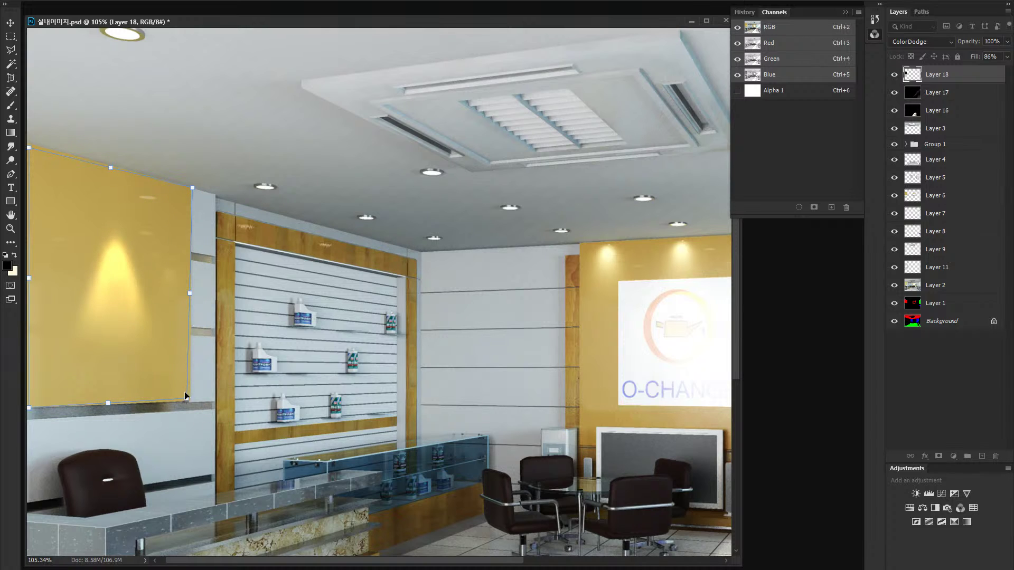
pyautogui.moveTo(186, 395); pyautogui.dragTo(194, 401)
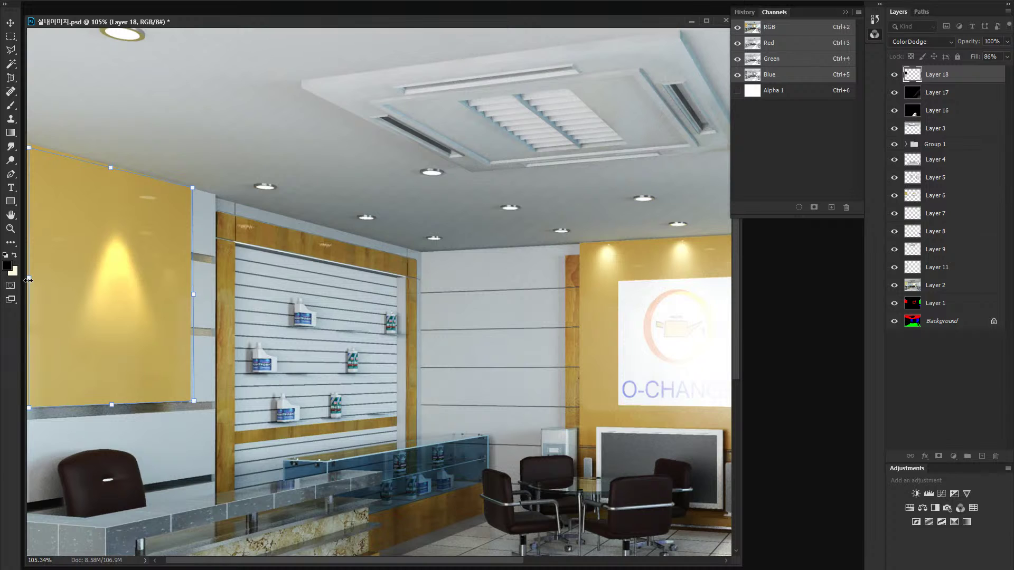
# Step: Try to narrow the distorted cone from both sides and reposition it on the yellow panel
pyautogui.moveTo(29, 280); pyautogui.dragTo(66, 281)
pyautogui.moveTo(195, 296); pyautogui.dragTo(184, 295)
pyautogui.moveTo(129, 172); pyautogui.dragTo(125, 131)
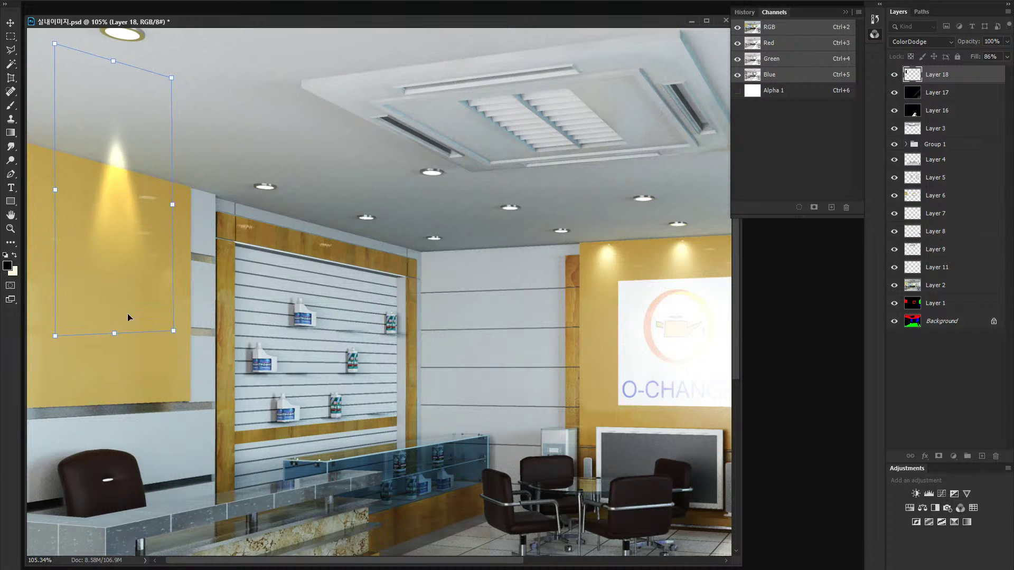
pyautogui.press('Return')
pyautogui.press('b')
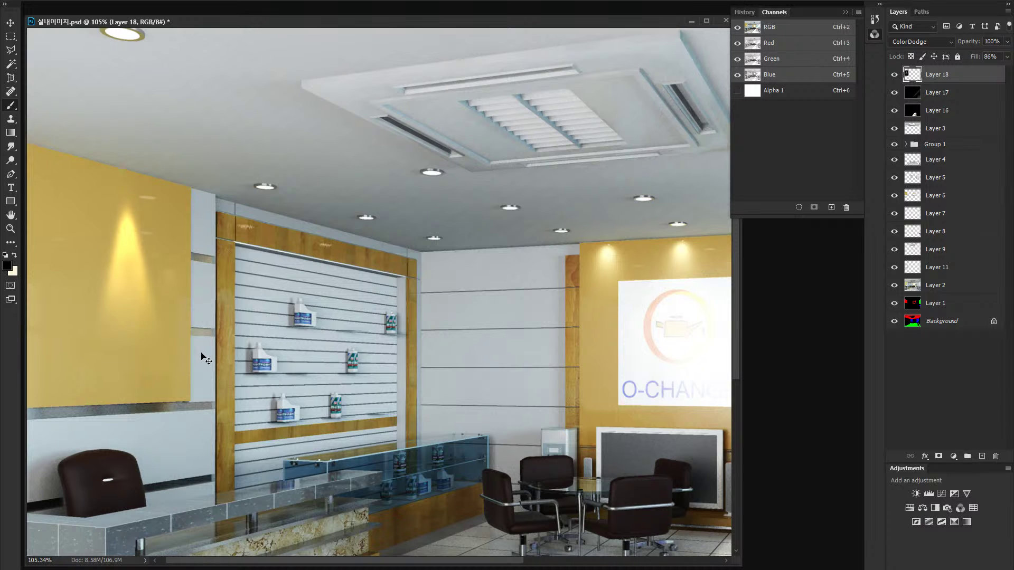
# Step: Transform the cone layer again, fitting its four corners to the yellow panel's perspective
pyautogui.hotkey('ctrl', 't')
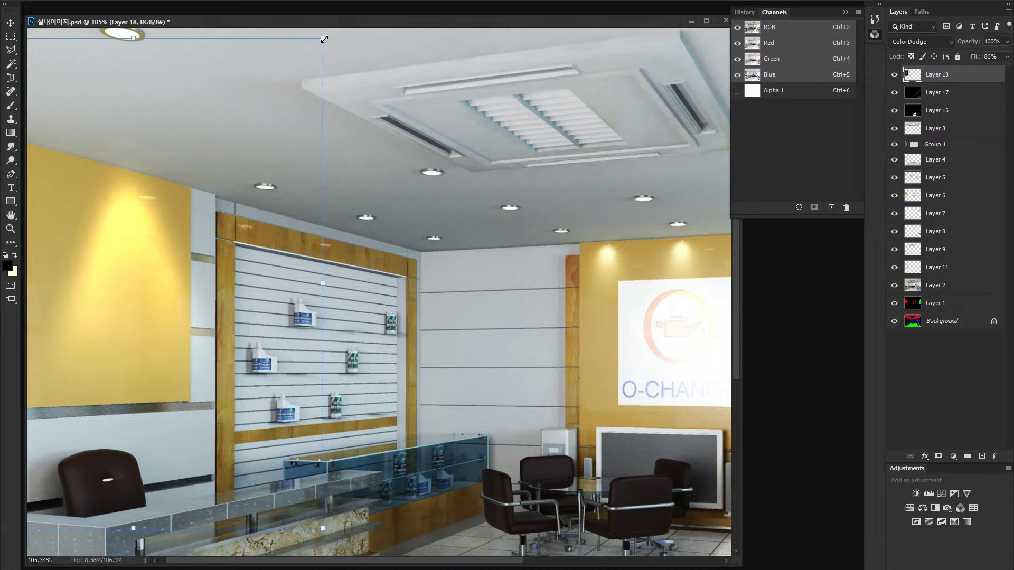
pyautogui.moveTo(324, 39); pyautogui.dragTo(95, 148)
pyautogui.moveTo(66, 26); pyautogui.dragTo(188, 286)
pyautogui.moveTo(29, 340); pyautogui.dragTo(43, 407)
pyautogui.moveTo(207, 381); pyautogui.dragTo(206, 402)
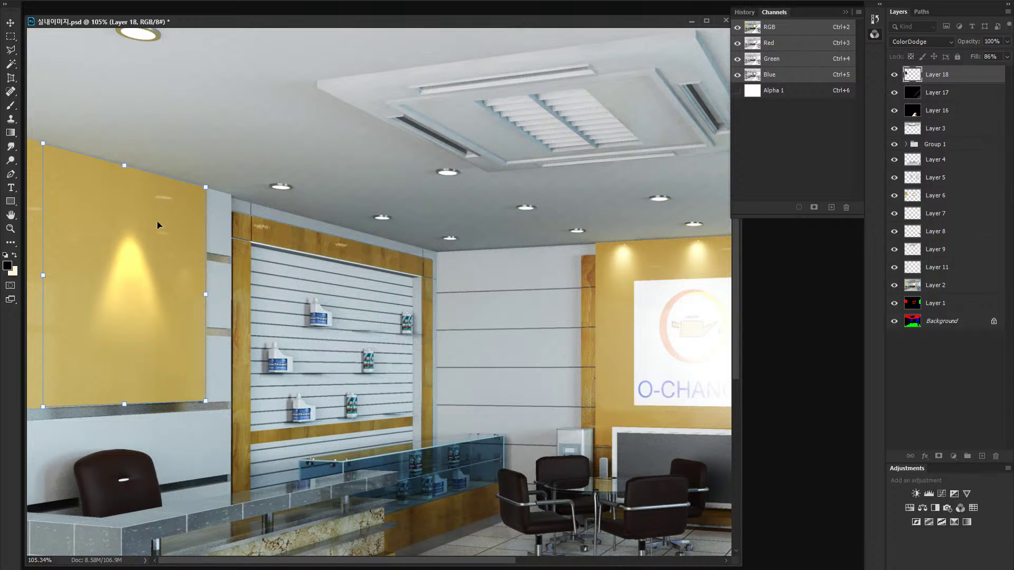
# Step: Stretch the cone layer upward, shift its sides toward the yellow panel's right edge and scale the cone down
pyautogui.moveTo(123, 165); pyautogui.dragTo(124, 96)
pyautogui.moveTo(204, 262); pyautogui.dragTo(241, 268)
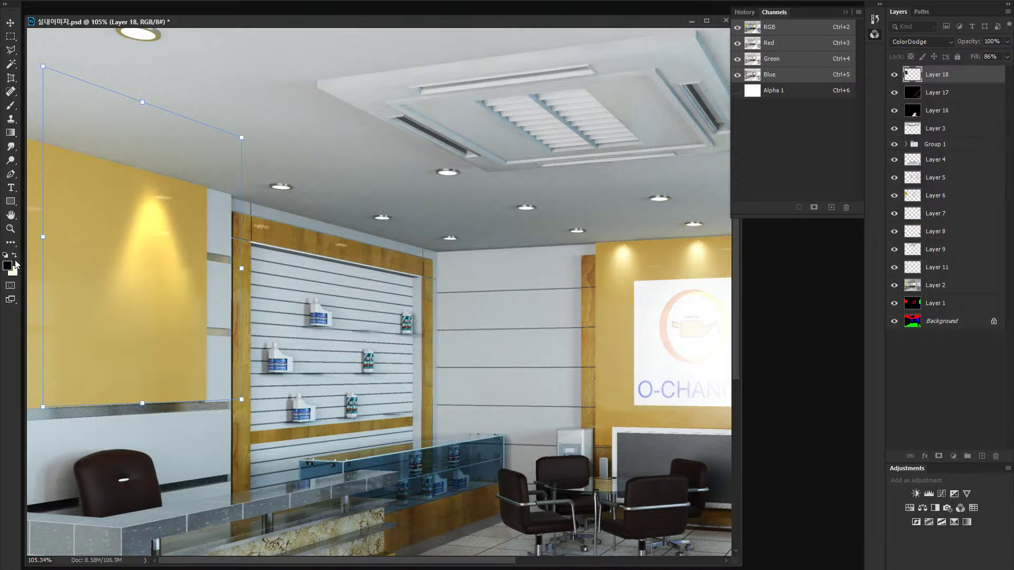
pyautogui.moveTo(42, 238); pyautogui.dragTo(136, 239)
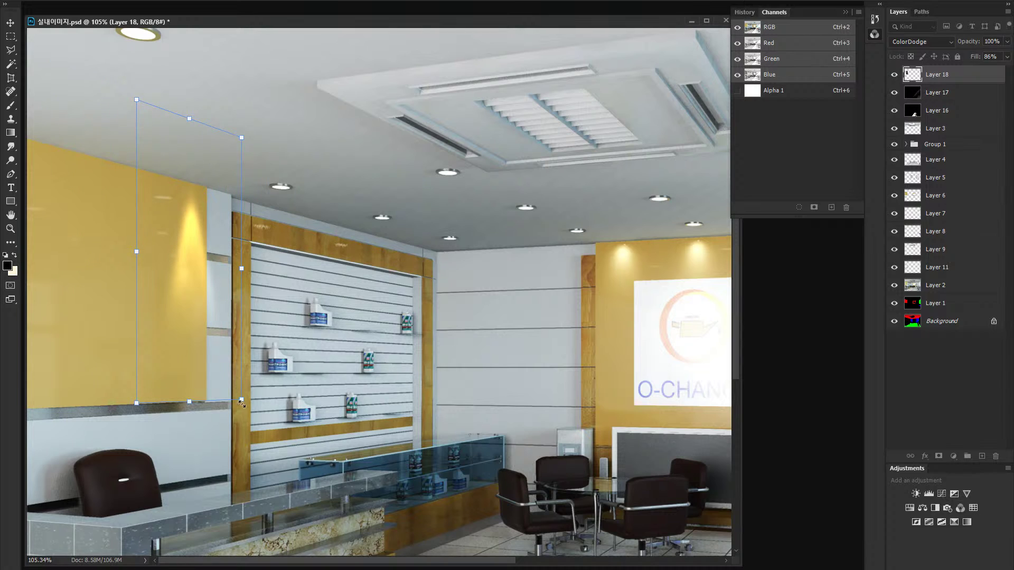
pyautogui.moveTo(241, 402); pyautogui.dragTo(217, 306)
pyautogui.moveTo(177, 113); pyautogui.dragTo(178, 153)
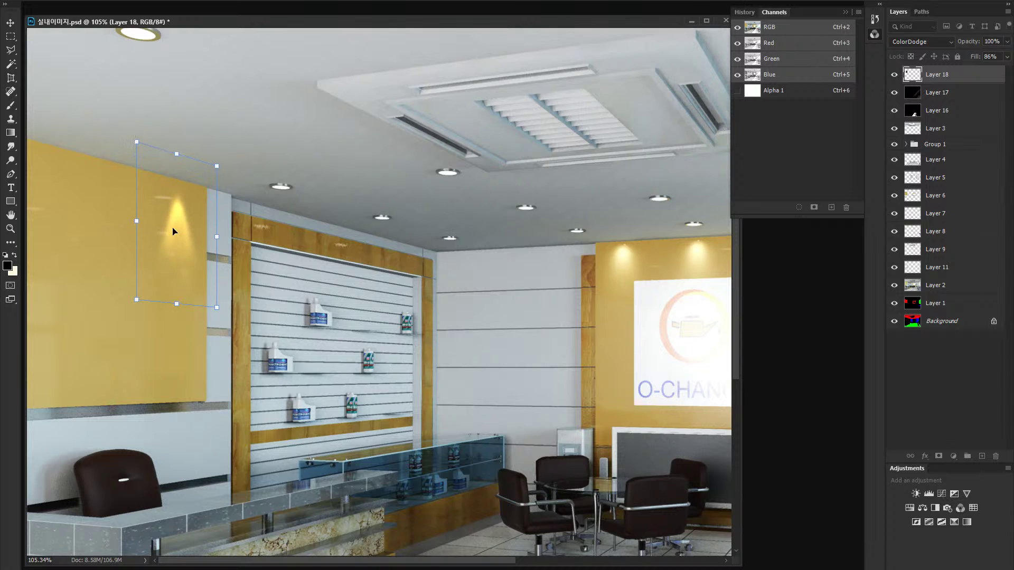
# Step: Reposition the cone on the upper right part of the yellow panel, adjust its height and width, and apply the transform
pyautogui.moveTo(180, 225); pyautogui.dragTo(114, 220)
pyautogui.moveTo(165, 302); pyautogui.dragTo(166, 375)
pyautogui.moveTo(166, 150); pyautogui.dragTo(165, 138)
pyautogui.moveTo(111, 256); pyautogui.dragTo(94, 256)
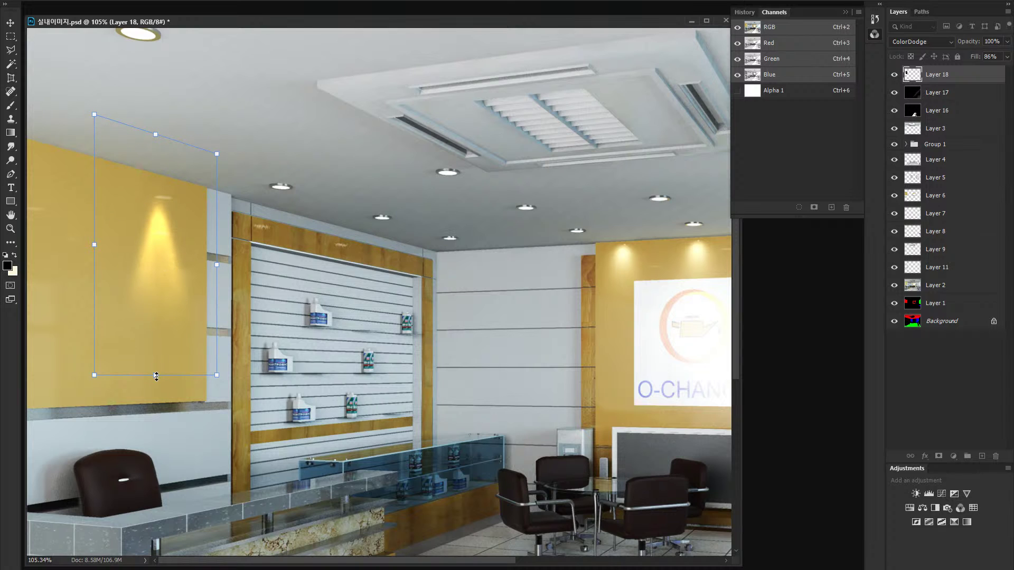
pyautogui.moveTo(156, 376); pyautogui.dragTo(156, 350)
pyautogui.moveTo(161, 126); pyautogui.dragTo(160, 124)
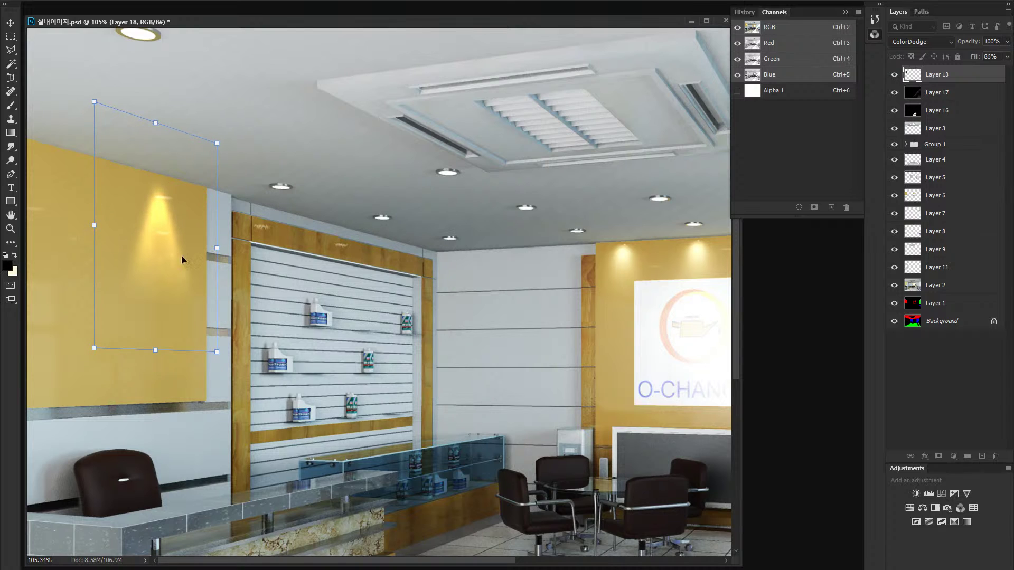
pyautogui.press('Return')
# Step: Duplicate the cone layer, place the copy at the yellow panel's left side and delete the original cone layer
pyautogui.press('z')
pyautogui.moveTo(227, 269); pyautogui.dragTo(165, 250)
pyautogui.hotkey('ctrl', 'j')
pyautogui.press('v')
pyautogui.hotkey('ctrl', 't')
pyautogui.press('Return')
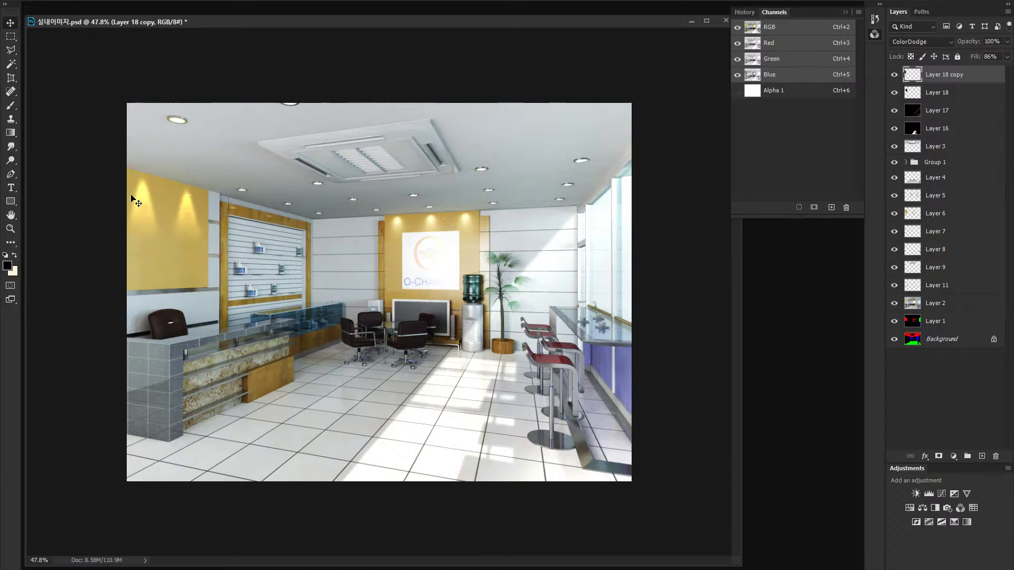
pyautogui.moveTo(188, 204); pyautogui.dragTo(215, 208)
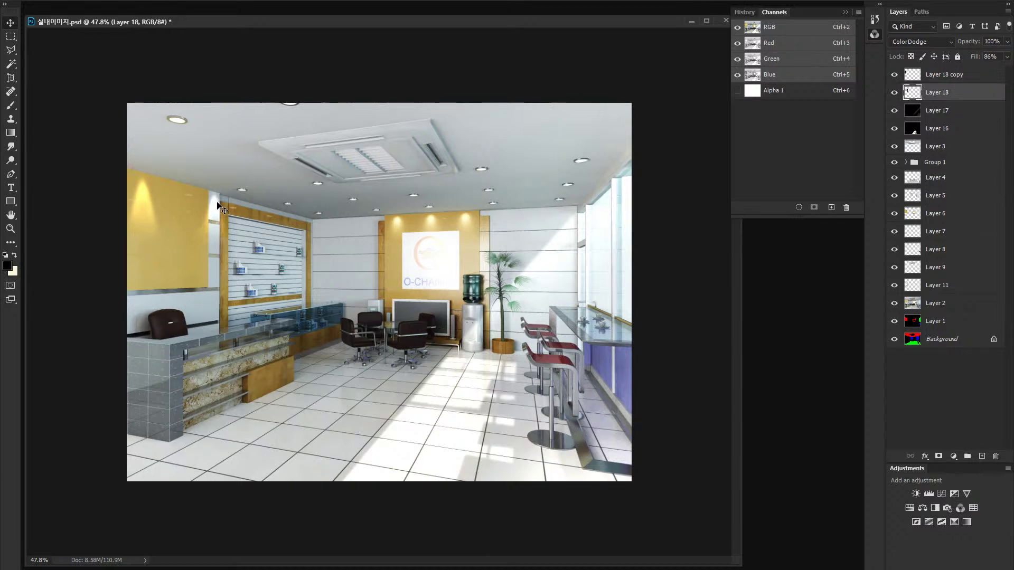
pyautogui.press('Delete')
# Step: Duplicate the remaining cone onto the right half of the yellow panel and scale the copy down slightly
pyautogui.press('z')
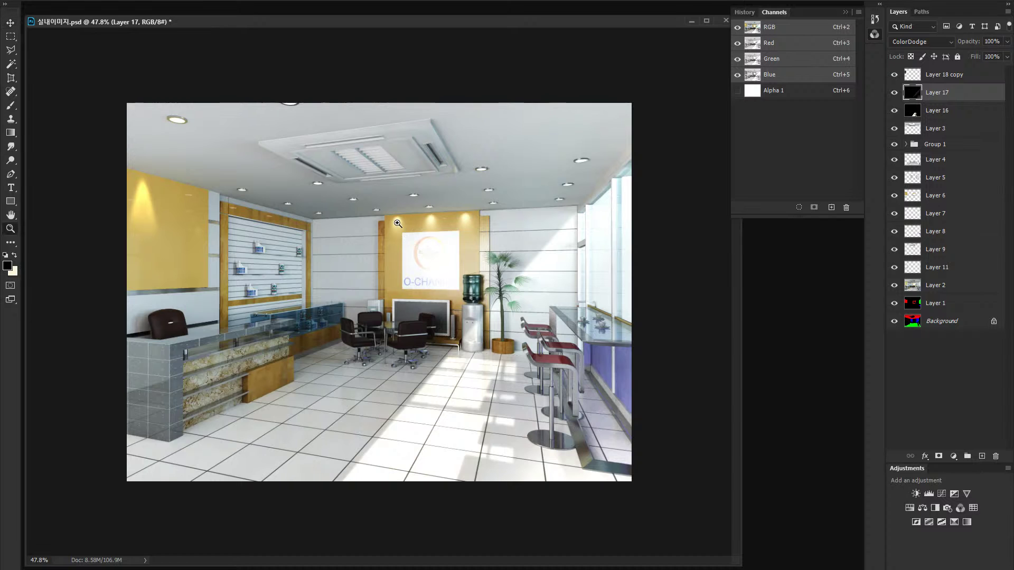
pyautogui.moveTo(396, 214); pyautogui.dragTo(436, 213)
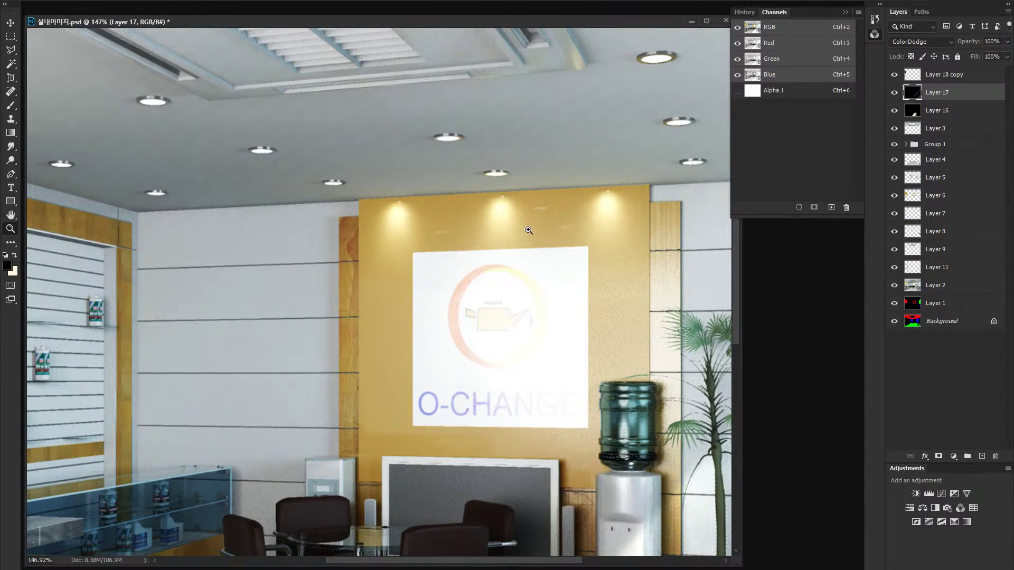
pyautogui.moveTo(528, 231); pyautogui.dragTo(468, 257)
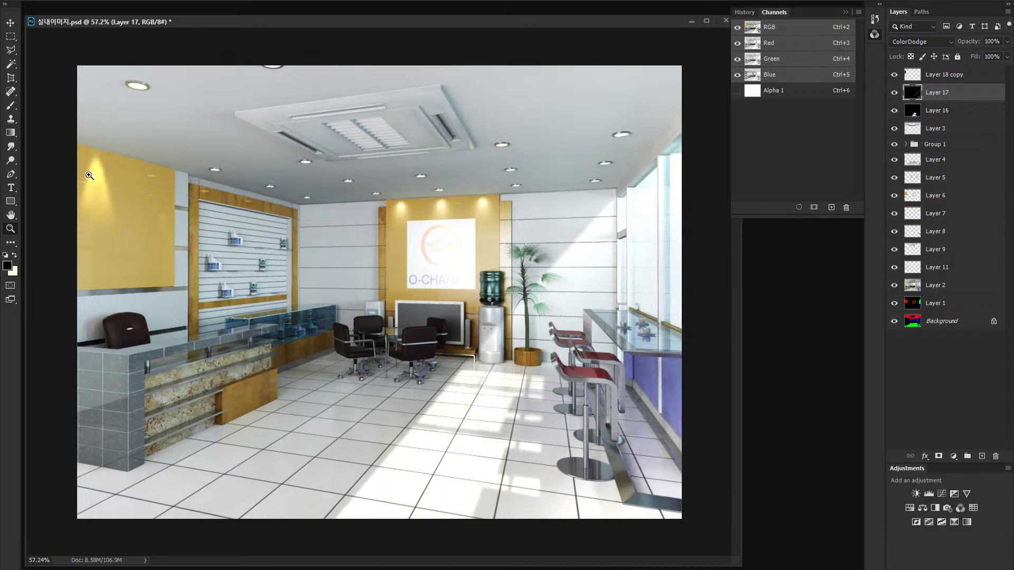
pyautogui.press('v')
pyautogui.keyDown('alt'); pyautogui.moveTo(98, 171); pyautogui.dragTo(156, 181); pyautogui.keyUp('alt')
pyautogui.hotkey('ctrl', 't')
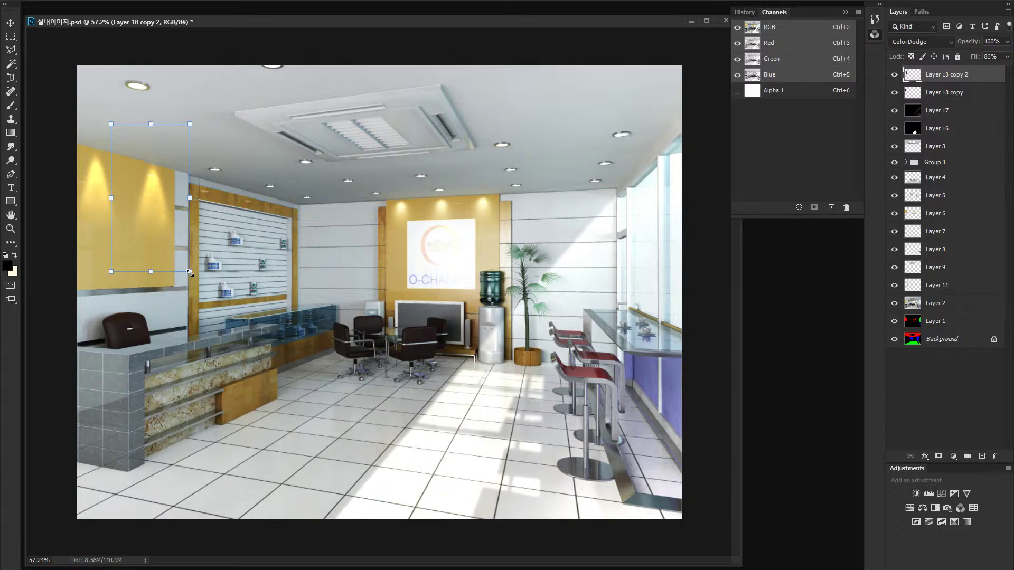
pyautogui.moveTo(190, 273); pyautogui.dragTo(184, 263)
pyautogui.moveTo(169, 210); pyautogui.dragTo(169, 213)
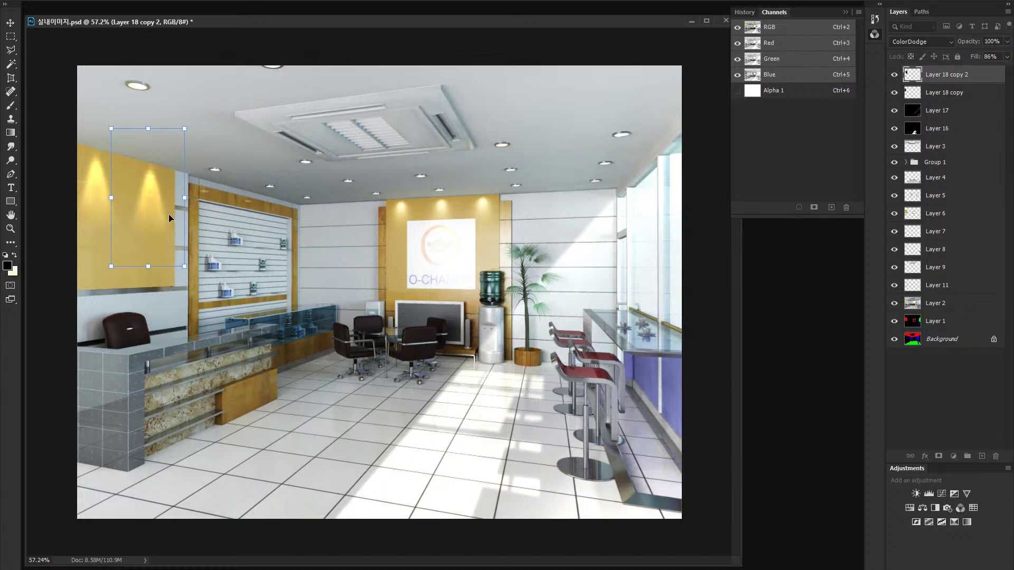
pyautogui.press('Return')
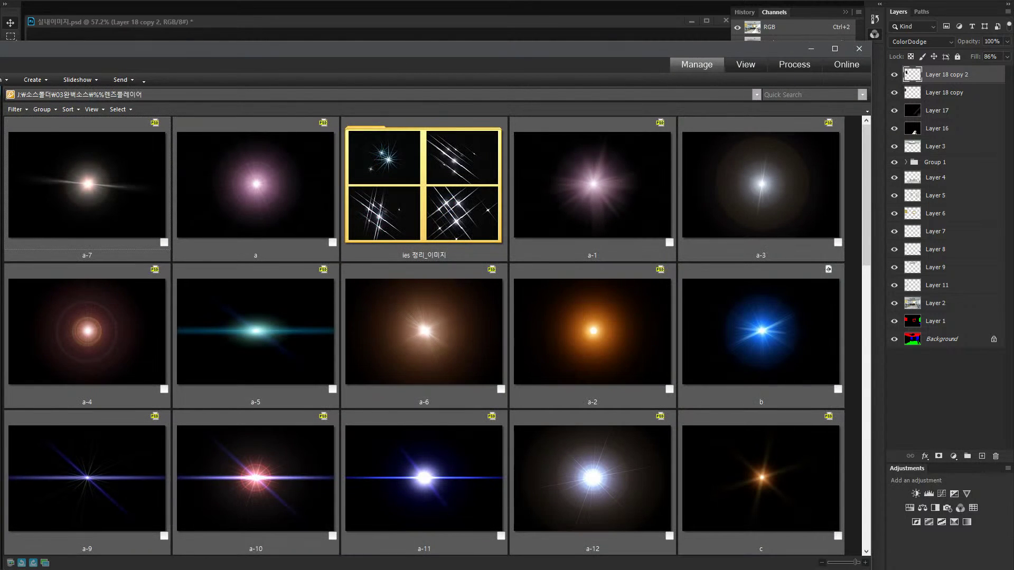
# Step: Switch to the image browser, look through the lens flare sources and open the flare image j.psd
pyautogui.scroll(-10, 536, 408)
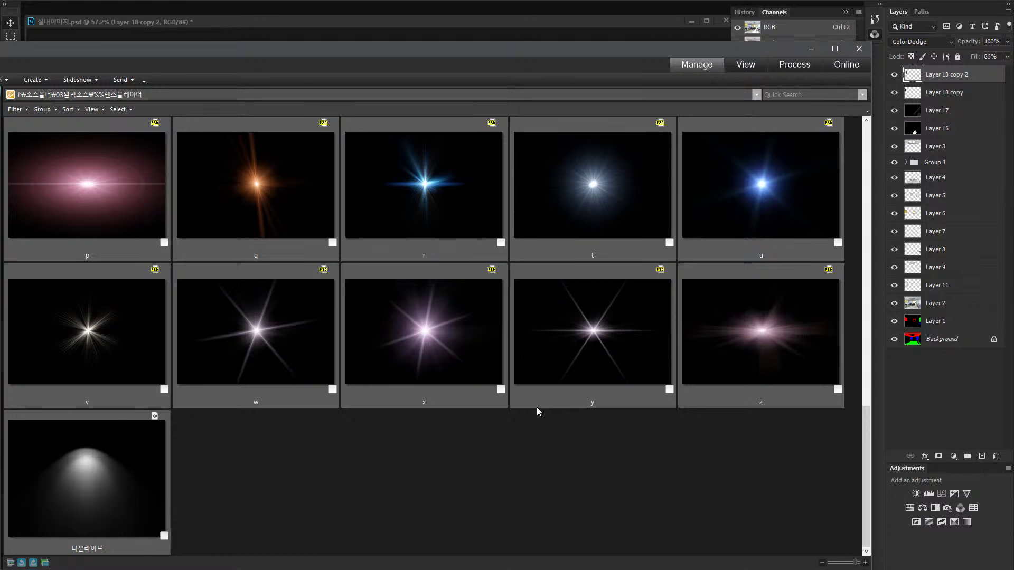
pyautogui.scroll(2, 537, 414)
pyautogui.scroll(3, 537, 413)
pyautogui.scroll(-1, 536, 415)
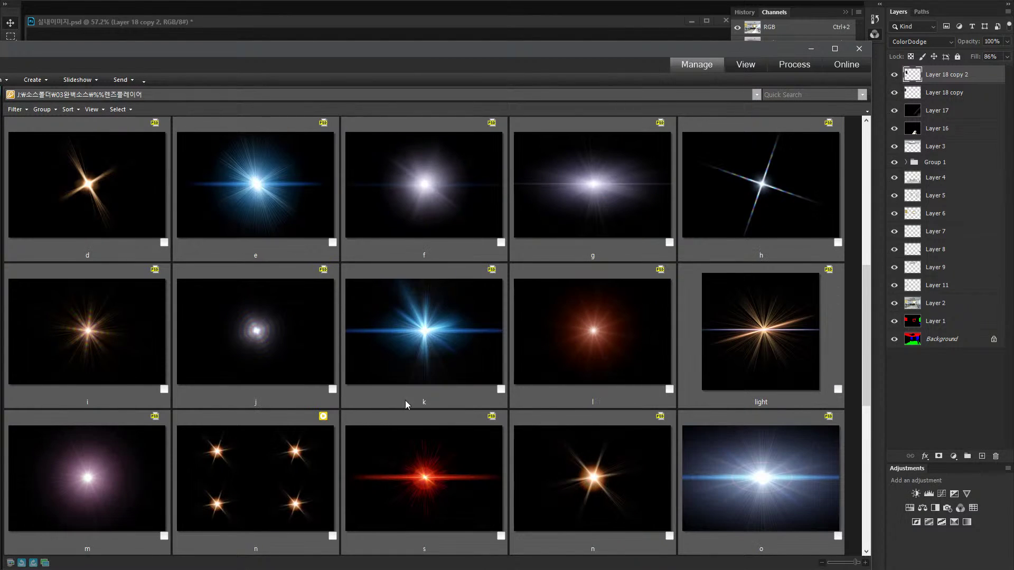
pyautogui.doubleClick(287, 354)
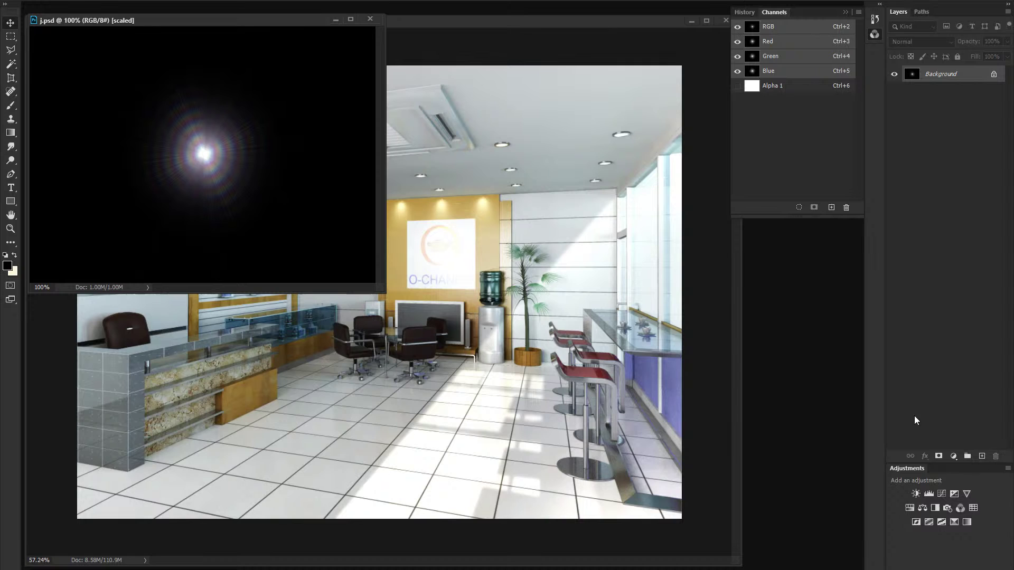
pyautogui.moveTo(269, 14); pyautogui.dragTo(286, 48)
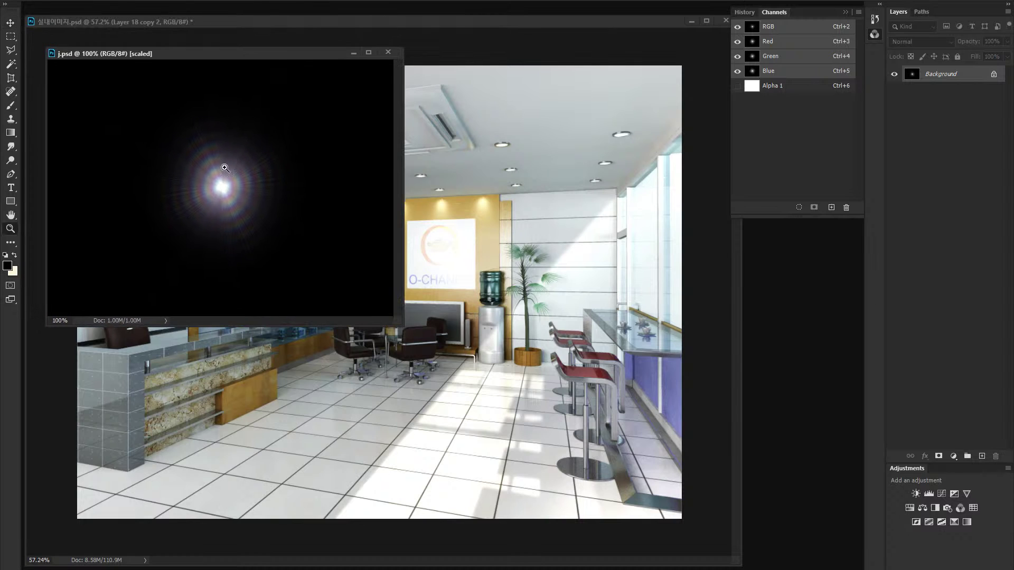
pyautogui.press('z')
pyautogui.moveTo(214, 167); pyautogui.dragTo(267, 163)
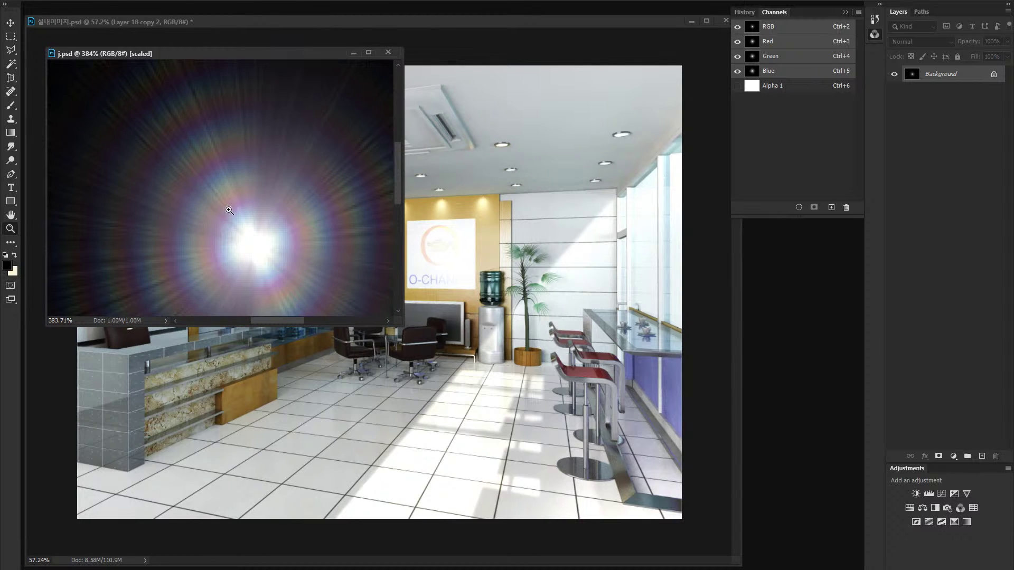
pyautogui.moveTo(237, 227); pyautogui.dragTo(174, 229)
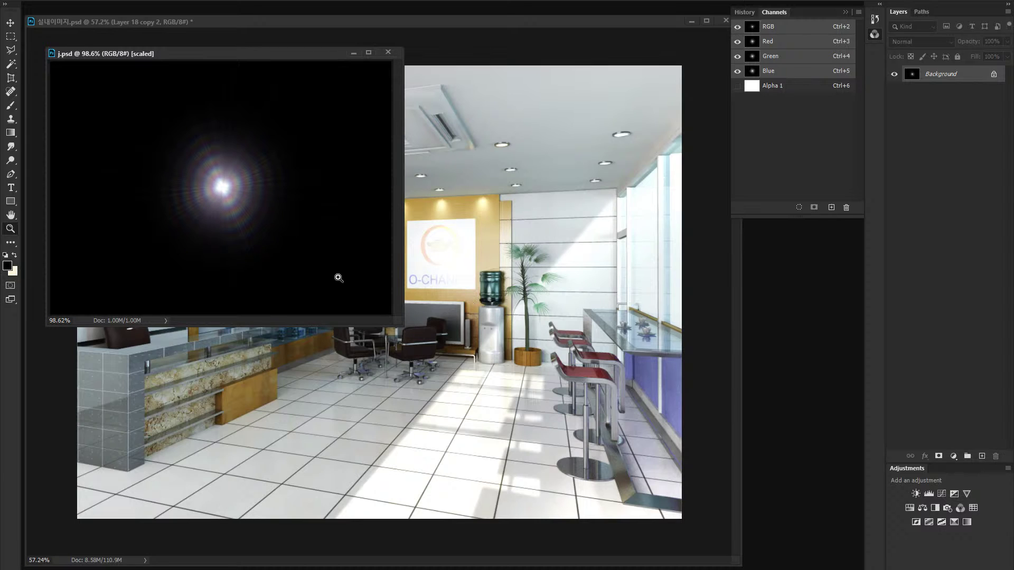
pyautogui.press('l')
pyautogui.click(283, 111)
pyautogui.press('Escape')
# Step: Outline the right half of the flare with the Polygonal Lasso, cutting around the bright core and including the surrounding black
pyautogui.press('z')
pyautogui.moveTo(251, 180); pyautogui.dragTo(301, 106)
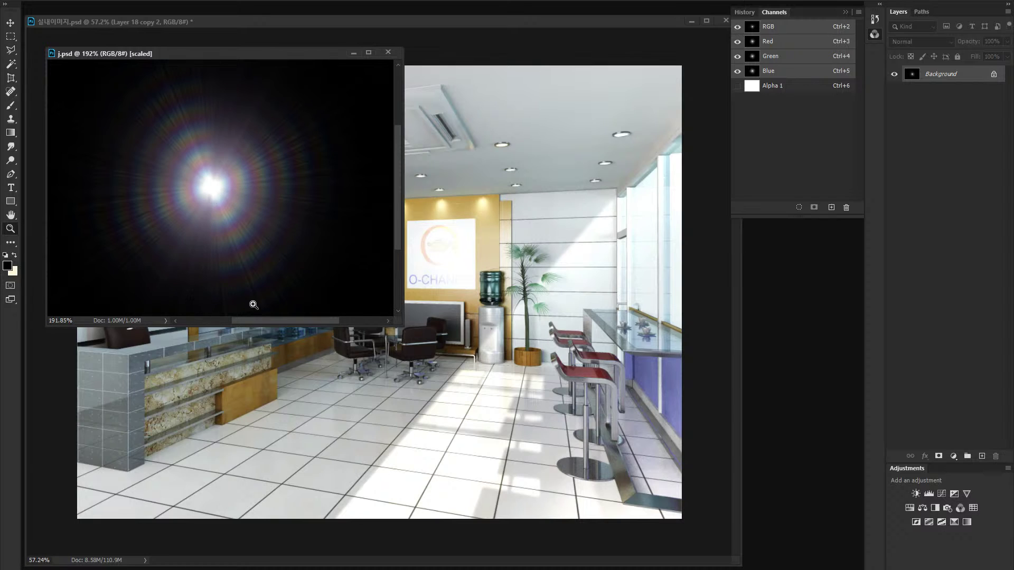
pyautogui.press('l')
pyautogui.click(320, 74)
pyautogui.click(222, 171)
pyautogui.click(209, 177)
pyautogui.click(203, 182)
pyautogui.click(202, 188)
pyautogui.click(205, 197)
pyautogui.click(210, 203)
pyautogui.moveTo(204, 280); pyautogui.dragTo(213, 206)
pyautogui.click(211, 275)
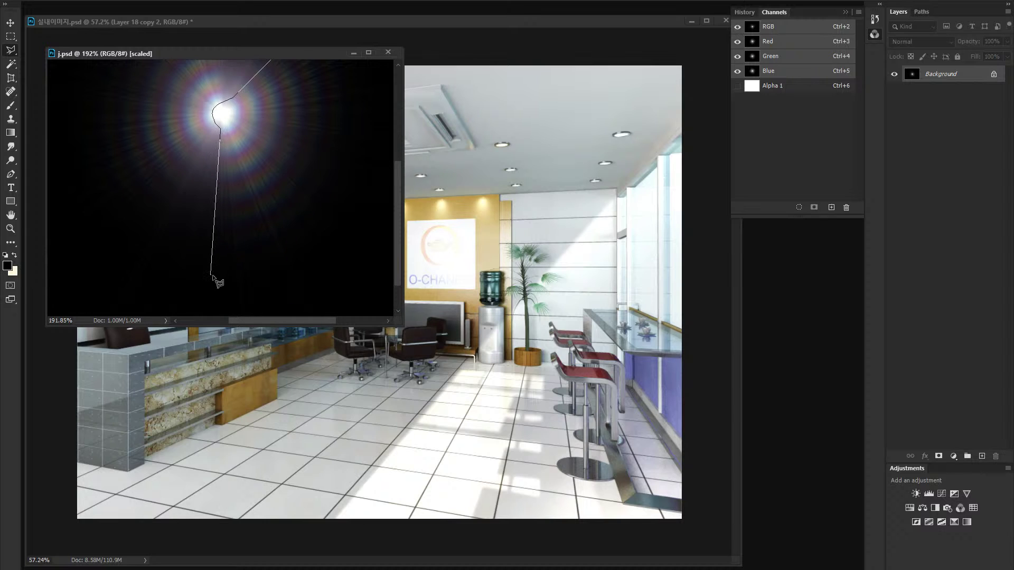
pyautogui.click(277, 281)
pyautogui.click(336, 265)
pyautogui.moveTo(393, 126); pyautogui.dragTo(363, 204)
pyautogui.click(364, 204)
pyautogui.click(366, 119)
pyautogui.click(300, 78)
# Step: Copy the selected flare half into the interior image and set its layer's blend mode to Color Dodge
pyautogui.moveTo(309, 188)
pyautogui.mouseDown()
pyautogui.moveTo(515, 178)
pyautogui.moveTo(309, 176)
pyautogui.mouseUp()
pyautogui.click(922, 42)
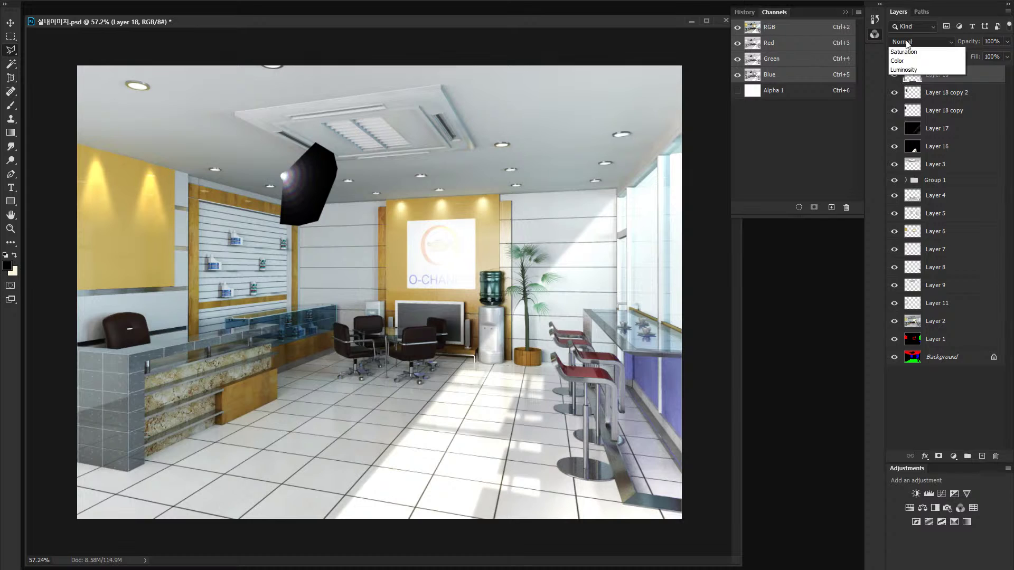
pyautogui.click(919, 157)
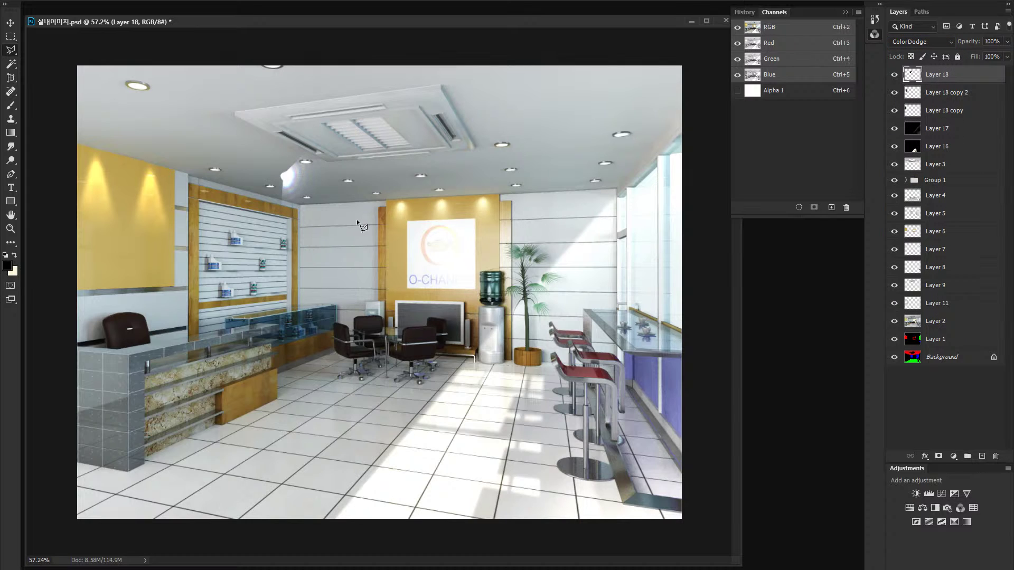
# Step: Rotate the flare so its rays spread downward and move it over the ceiling downlight beside the air conditioner
pyautogui.press('v')
pyautogui.moveTo(389, 201)
pyautogui.mouseDown()
pyautogui.moveTo(341, 193)
pyautogui.moveTo(412, 196)
pyautogui.moveTo(348, 152)
pyautogui.moveTo(323, 173)
pyautogui.moveTo(389, 163)
pyautogui.mouseUp()
pyautogui.hotkey('ctrl', 't')
pyautogui.press('Return')
# Step: Scale the flare down and align its bright core with the downlight beside the air conditioner
pyautogui.press('z')
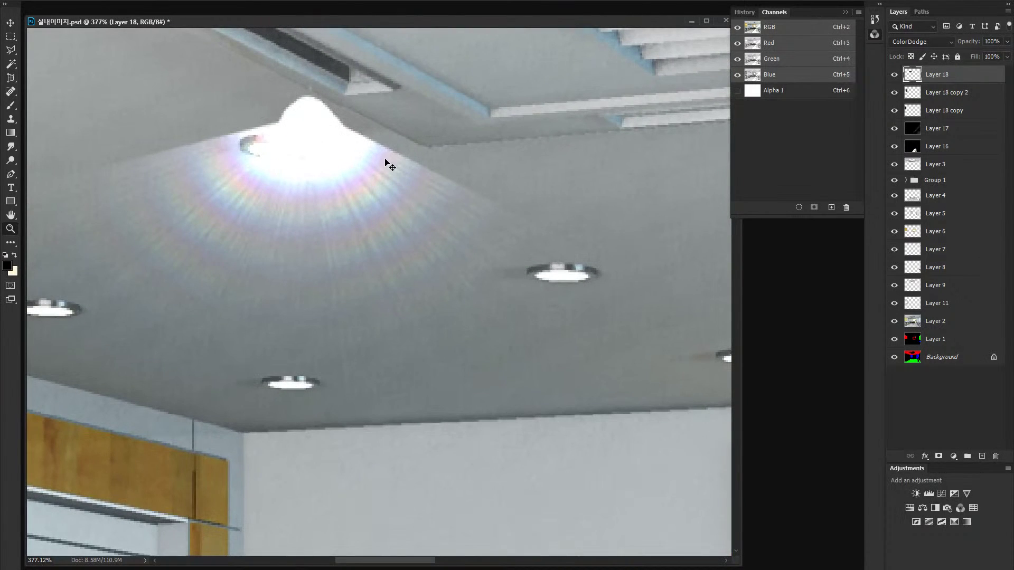
pyautogui.hotkey('ctrl', 't')
pyautogui.moveTo(584, 97); pyautogui.dragTo(522, 147)
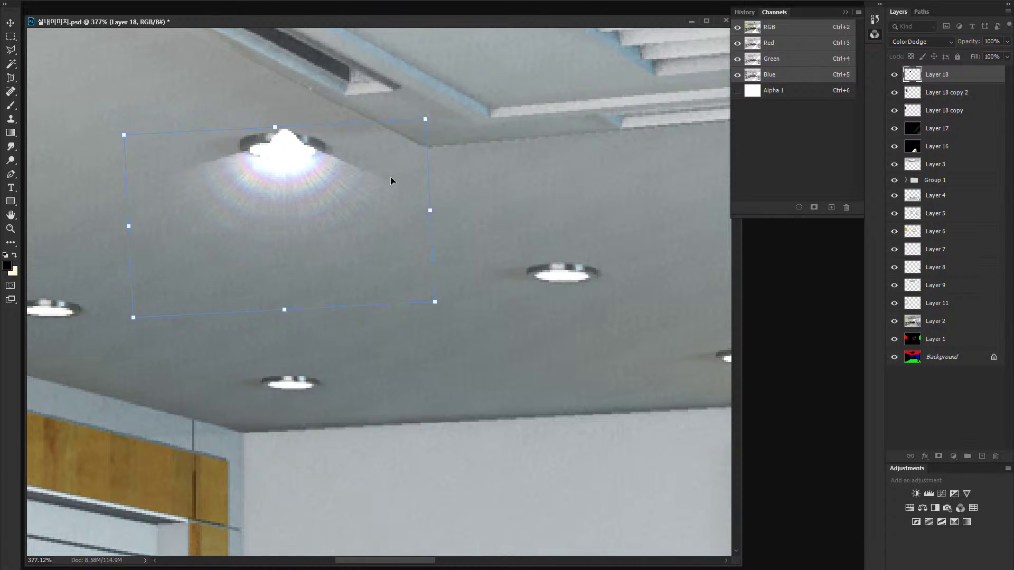
pyautogui.press('Return')
# Step: Lasso the part of the flare overlapping the downlight fixture and remove it, keeping only the glow below
pyautogui.press('l')
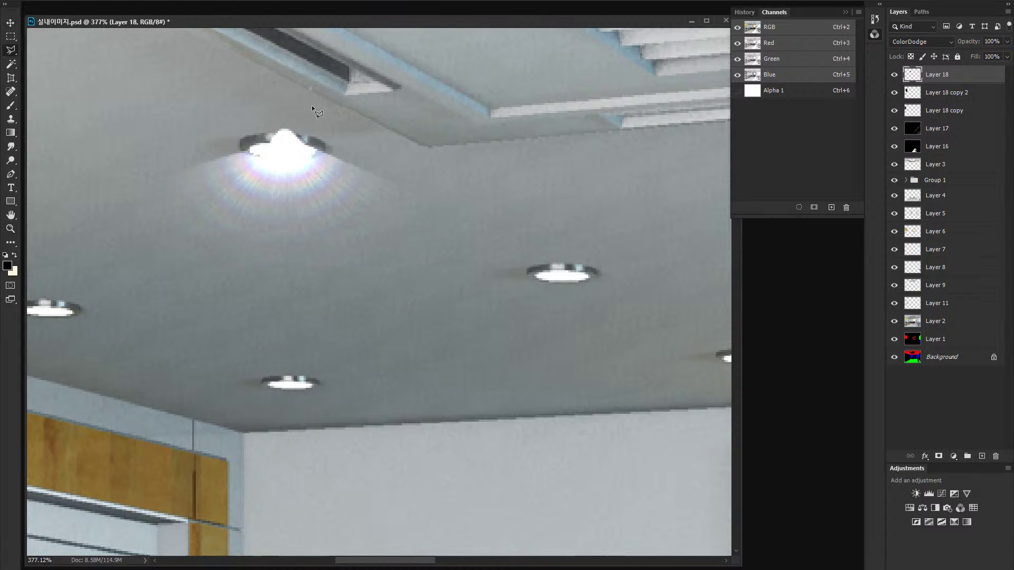
pyautogui.click(259, 148)
pyautogui.click(283, 148)
pyautogui.click(302, 147)
pyautogui.click(322, 148)
pyautogui.click(345, 141)
pyautogui.keyDown('ctrl'); pyautogui.click(316, 120); pyautogui.keyUp('ctrl')
# Step: Reduce the downlight glow layer's fill to 46%
pyautogui.press('z')
pyautogui.moveTo(410, 247); pyautogui.dragTo(356, 259)
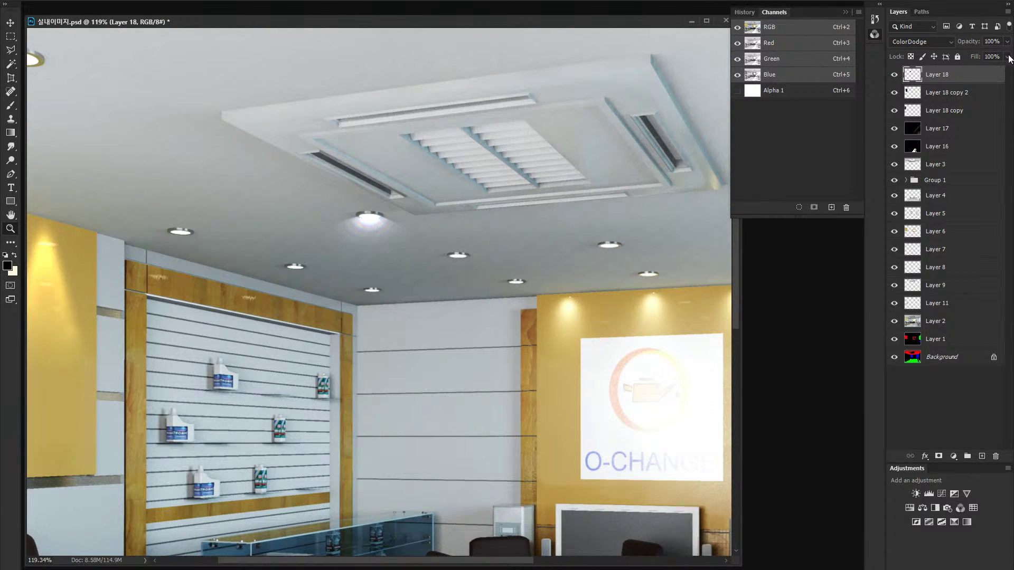
pyautogui.moveTo(1009, 56); pyautogui.dragTo(976, 71)
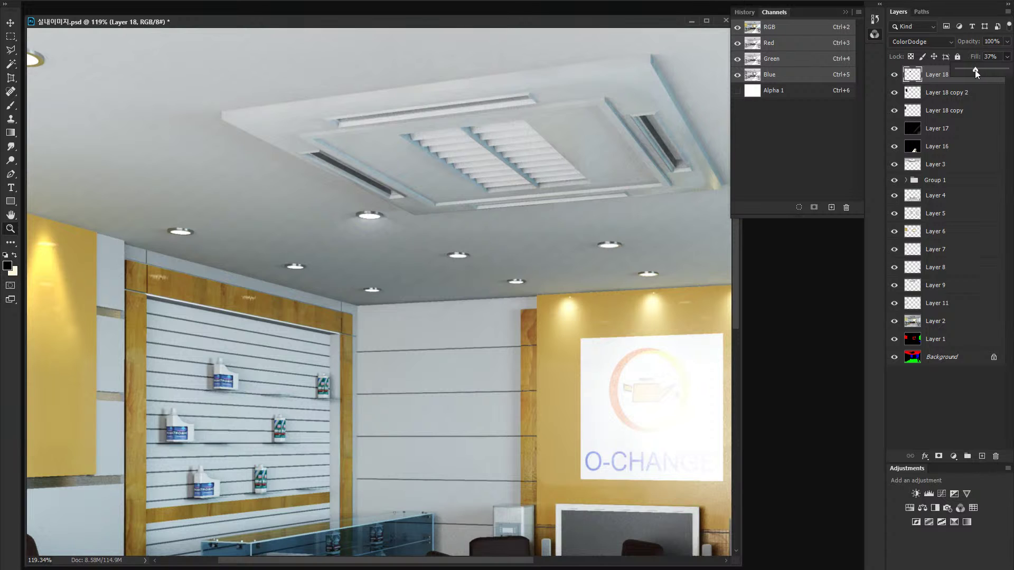
pyautogui.moveTo(479, 272)
pyautogui.mouseDown()
pyautogui.moveTo(426, 217)
pyautogui.moveTo(401, 272)
pyautogui.moveTo(34, 292)
pyautogui.mouseUp()
pyautogui.press('e')
pyautogui.press('z')
pyautogui.moveTo(474, 366)
pyautogui.mouseDown()
pyautogui.moveTo(327, 365)
pyautogui.moveTo(446, 362)
pyautogui.moveTo(453, 351)
pyautogui.mouseUp()
pyautogui.press('e')
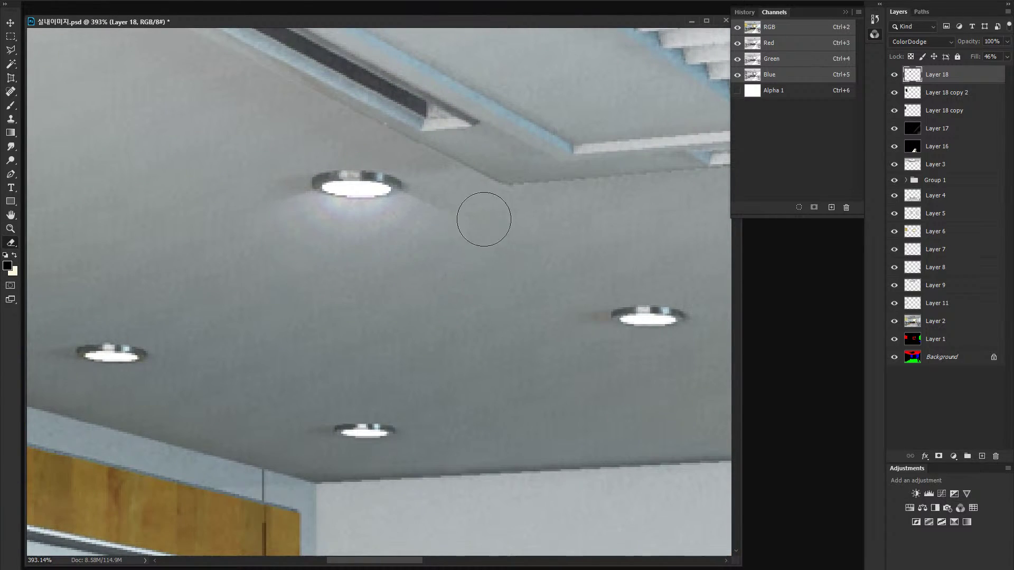
pyautogui.press('z')
pyautogui.moveTo(480, 339); pyautogui.dragTo(449, 361)
pyautogui.hotkey('ctrl', '0')
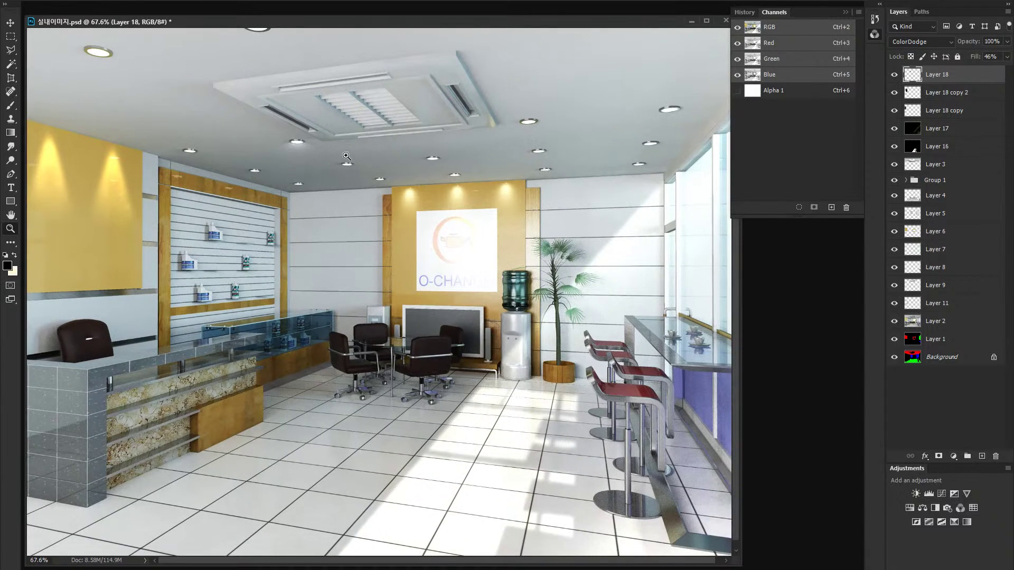
# Step: Duplicate the glow onto the downlight above the right end of the wall shelving and transform it to fit
pyautogui.press('m')
pyautogui.press('v')
pyautogui.moveTo(306, 153); pyautogui.dragTo(344, 179)
pyautogui.press('z')
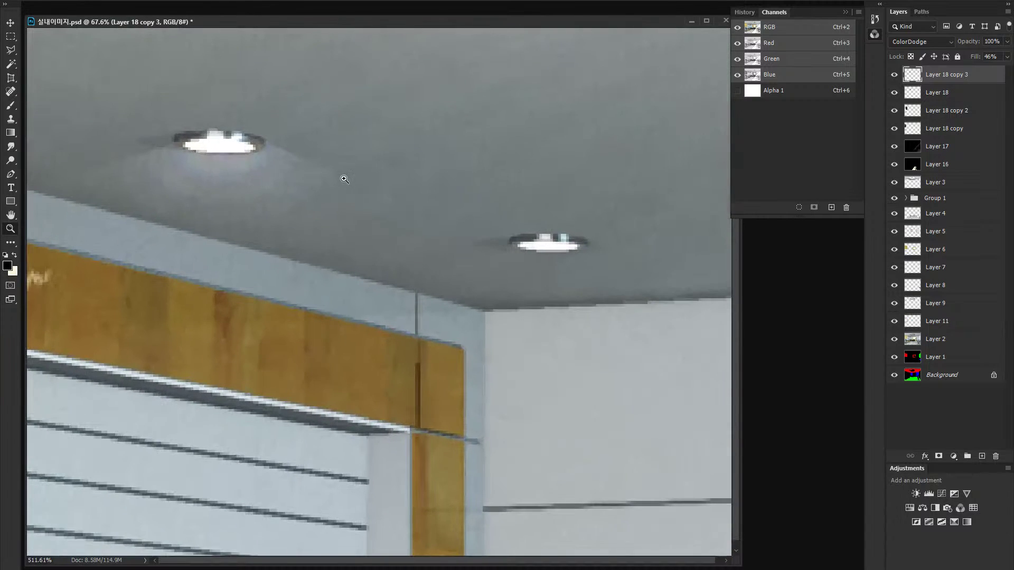
pyautogui.hotkey('ctrl', 't')
pyautogui.moveTo(422, 133); pyautogui.dragTo(357, 156)
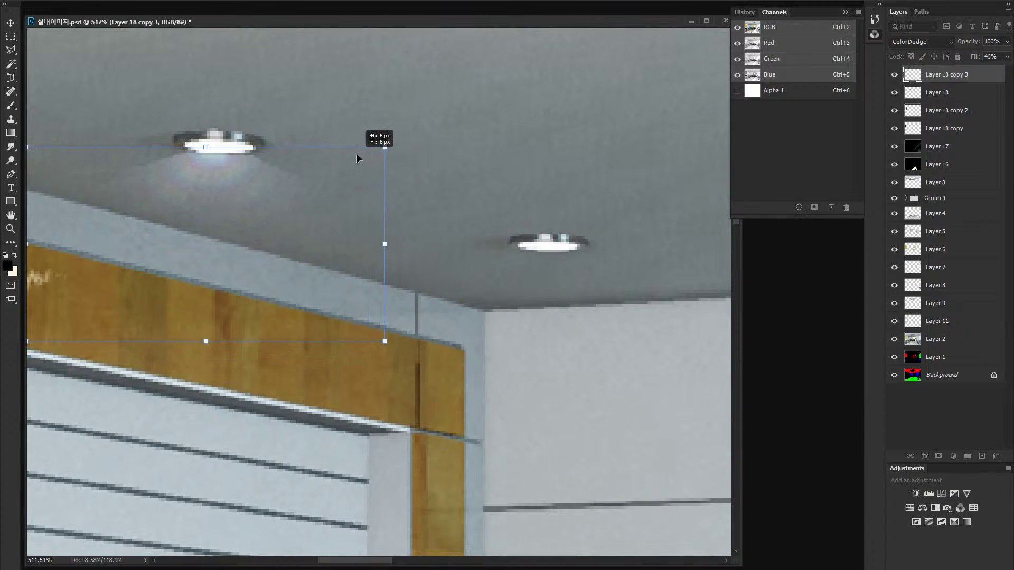
pyautogui.press('Return')
# Step: Duplicate the glow onto more ceiling downlights, including those in the back corner and above the shelving's left end
pyautogui.press('v')
pyautogui.hscroll(2, 264, 161)
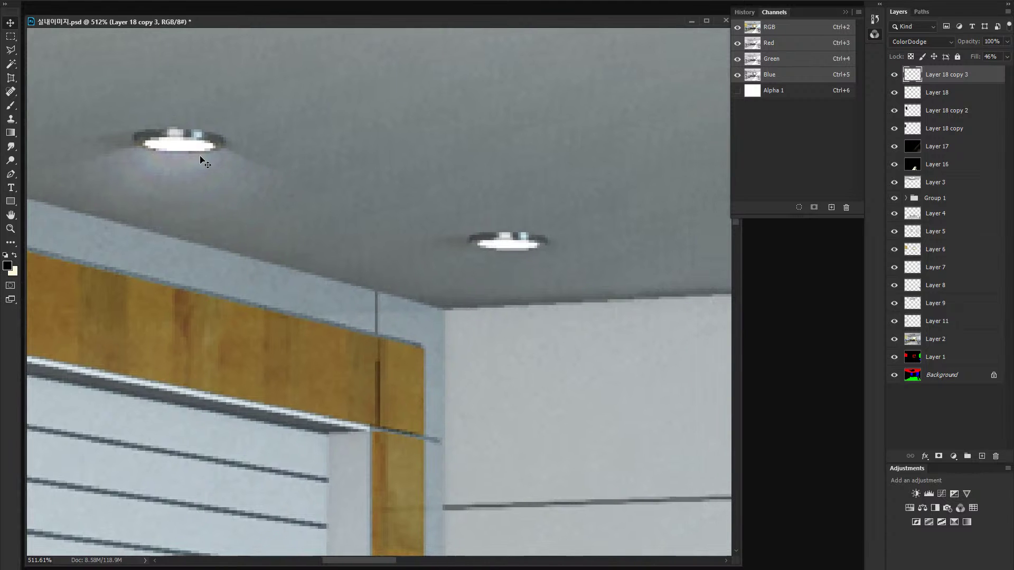
pyautogui.moveTo(200, 157); pyautogui.dragTo(487, 282)
pyautogui.press('z')
pyautogui.moveTo(360, 217); pyautogui.dragTo(309, 172)
# Step: Transform the newest glow copy to fit the downlight above the shelving's left end
pyautogui.hotkey('ctrl', 't')
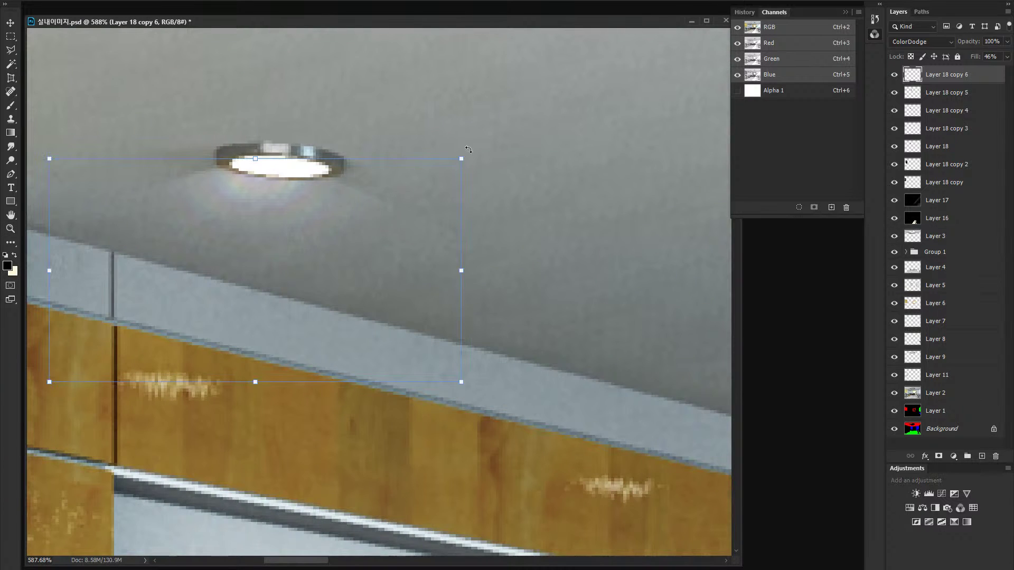
pyautogui.moveTo(468, 150); pyautogui.dragTo(324, 293)
pyautogui.press('Return')
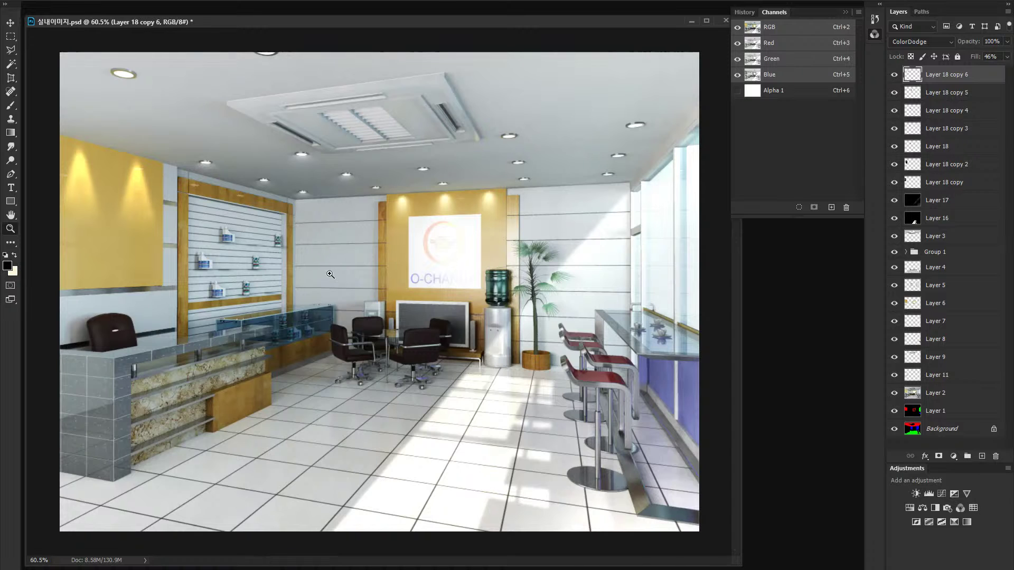
# Step: Duplicate the glow onto the small downlight beside the logo panel's upper left corner
pyautogui.moveTo(351, 254); pyautogui.dragTo(465, 200)
pyautogui.press('v')
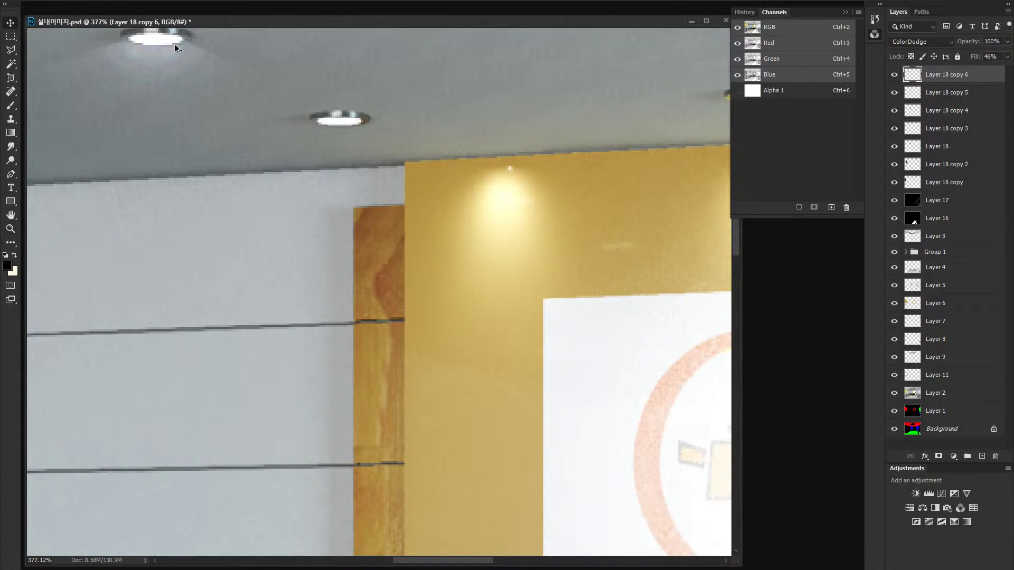
pyautogui.moveTo(175, 50); pyautogui.dragTo(357, 128)
pyautogui.press('z')
pyautogui.moveTo(424, 182); pyautogui.dragTo(323, 238)
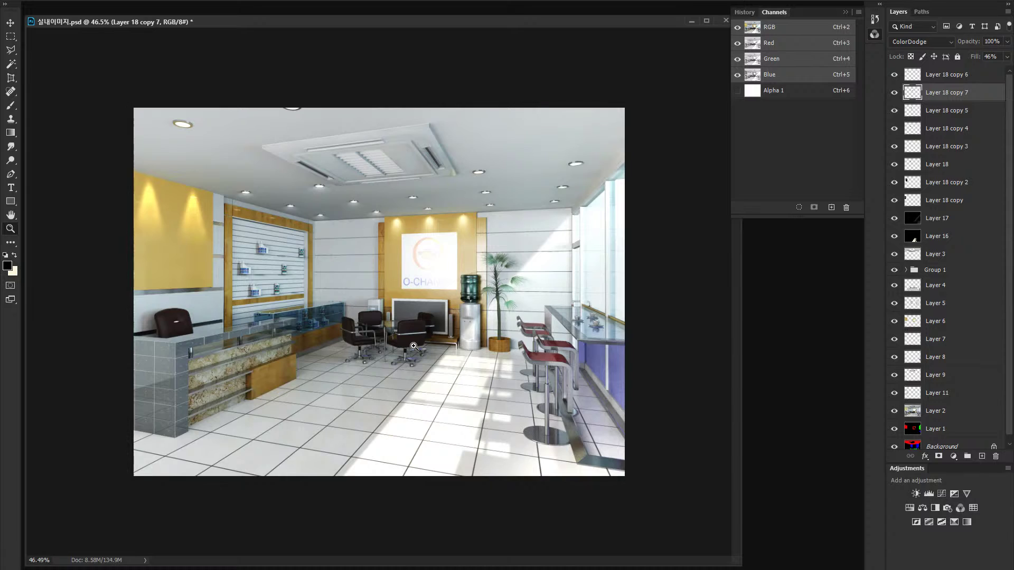